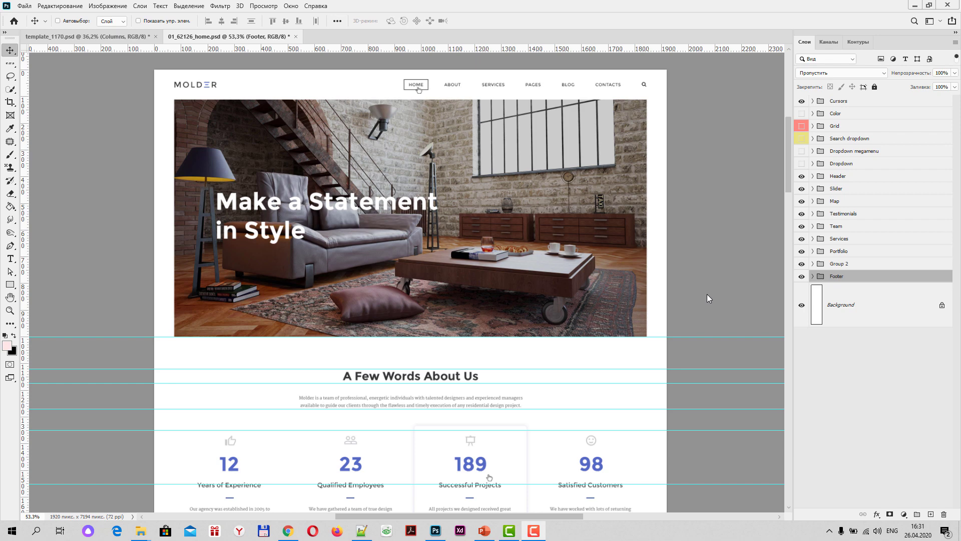
Step: Switch from Photoshop to the browser's TemplateMonster PSD templates catalogue
left_click(288, 530)
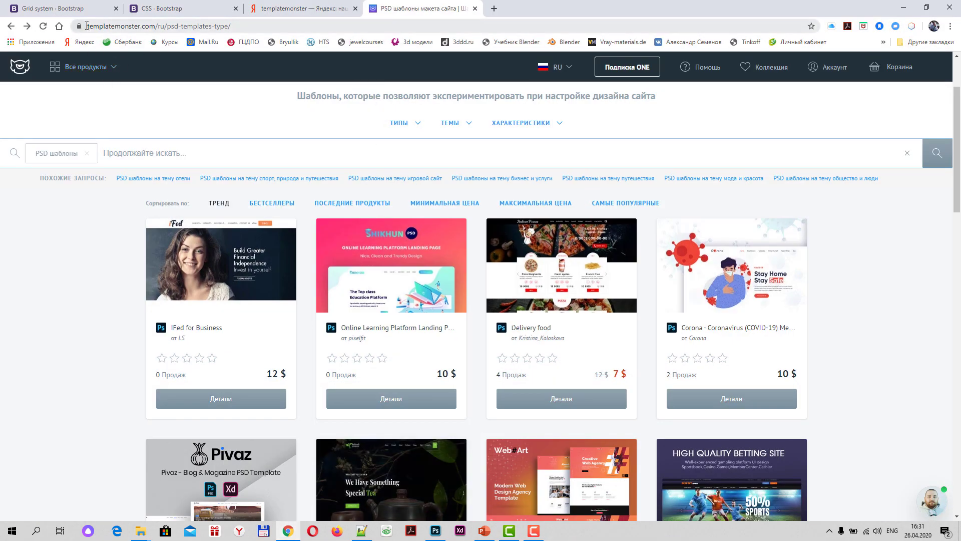
left_click(268, 28)
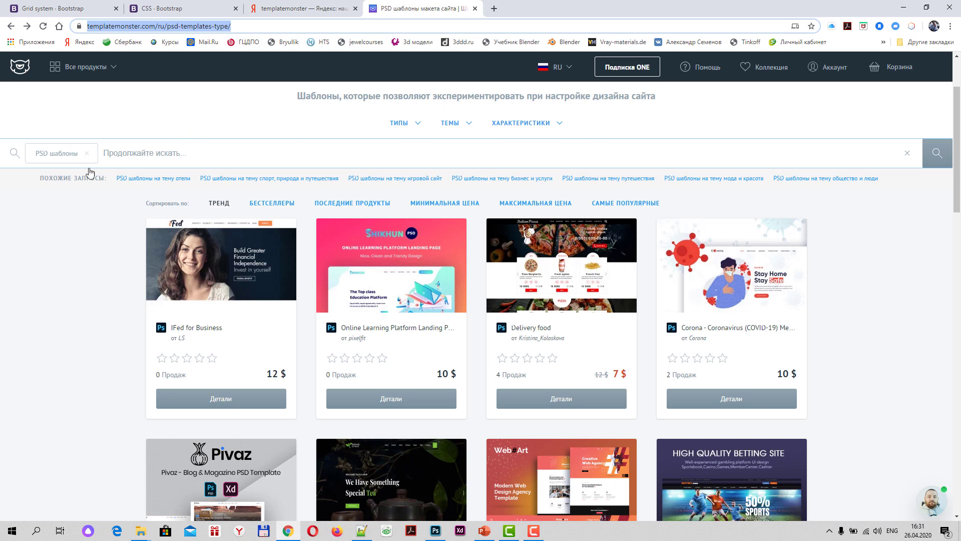
left_click(55, 252)
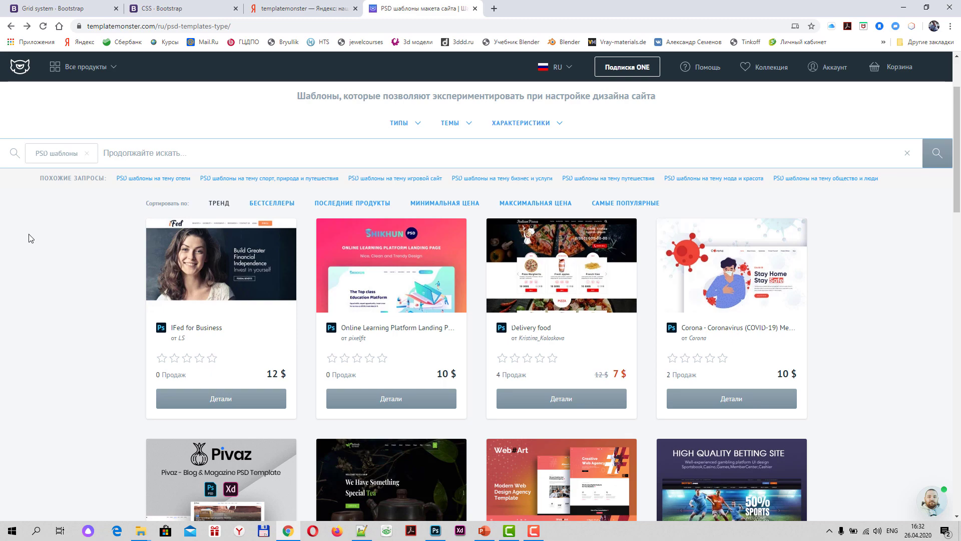
scroll(107, 298, "down", 5)
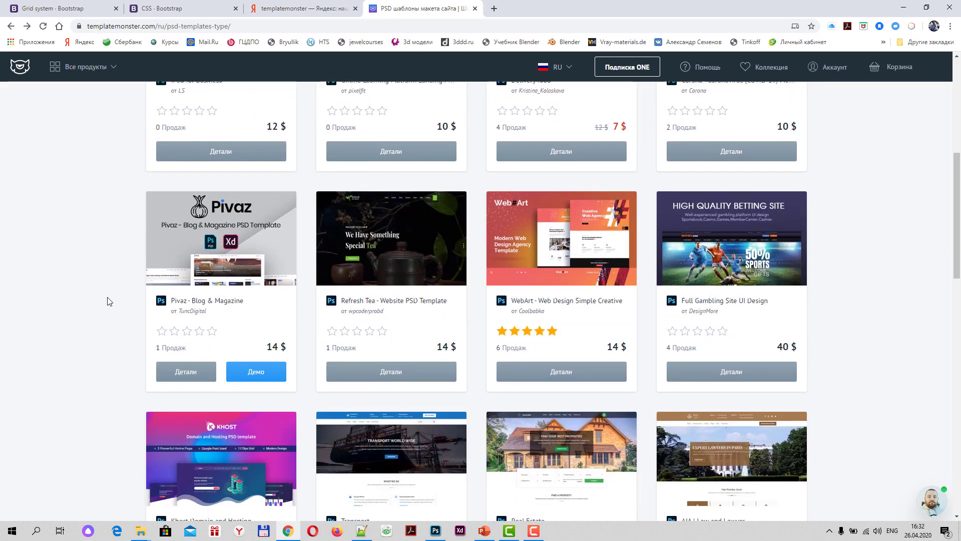
scroll(108, 300, "up", 5)
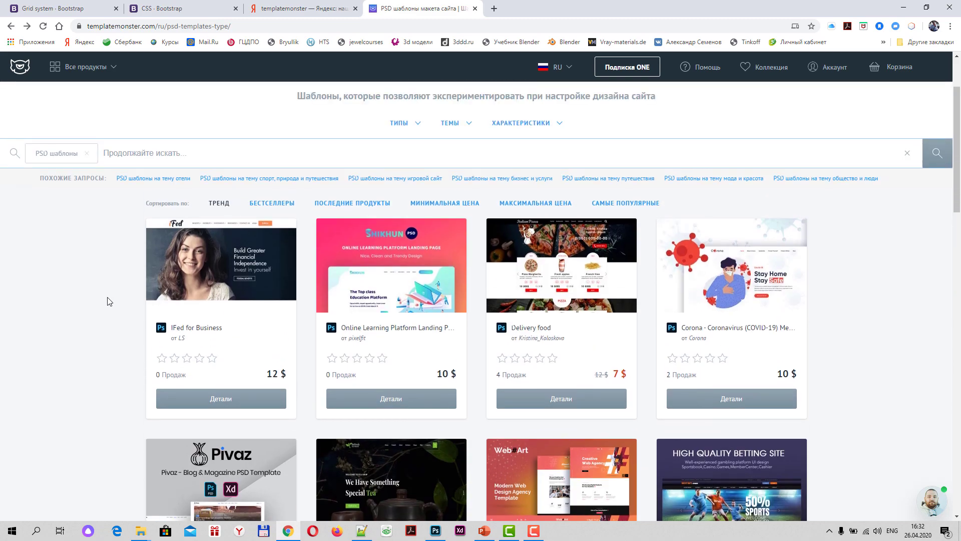
scroll(108, 310, "down", 3)
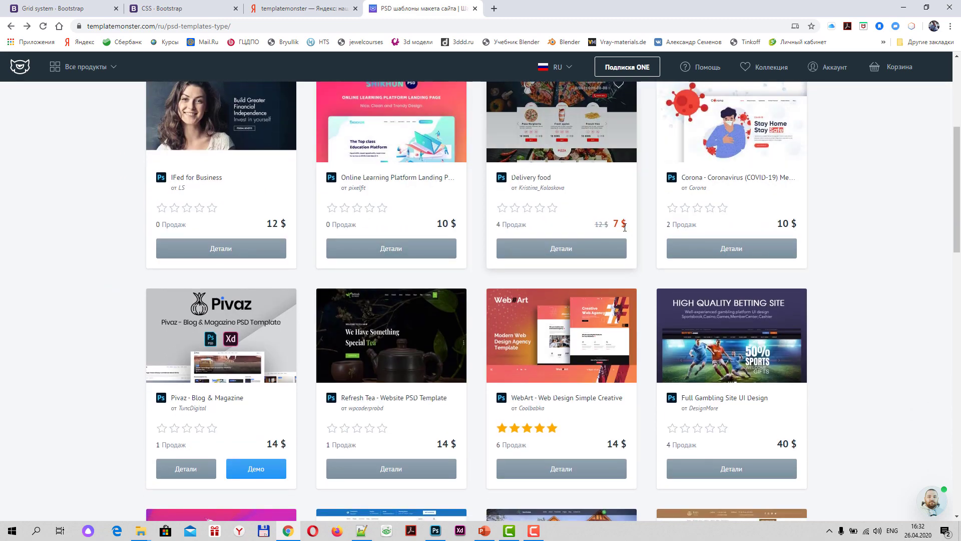
scroll(774, 248, "down", 5)
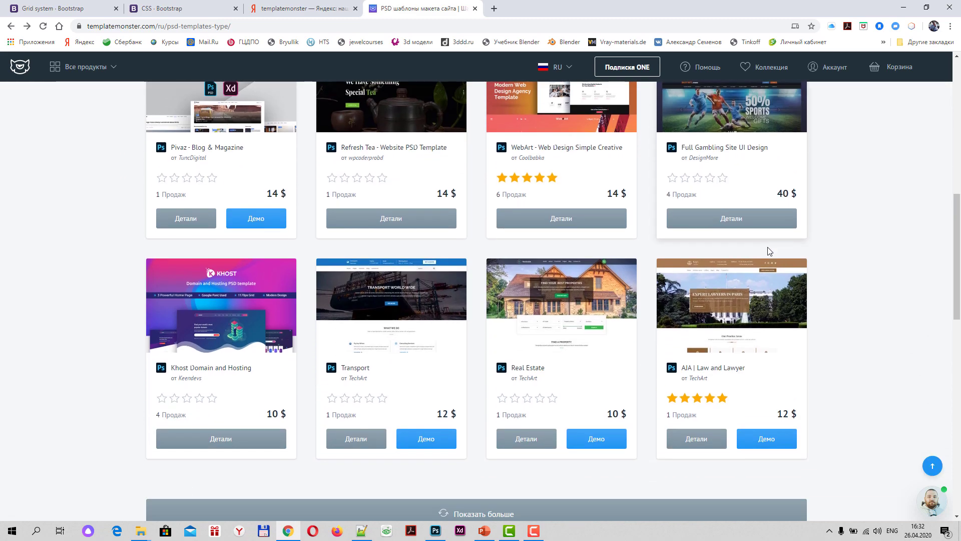
scroll(780, 206, "up", 2)
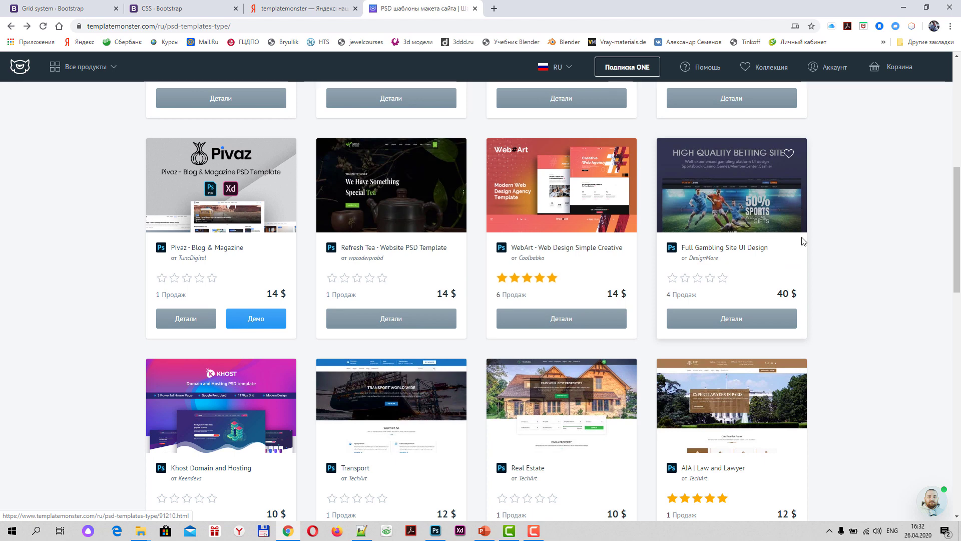
scroll(80, 315, "down", 2)
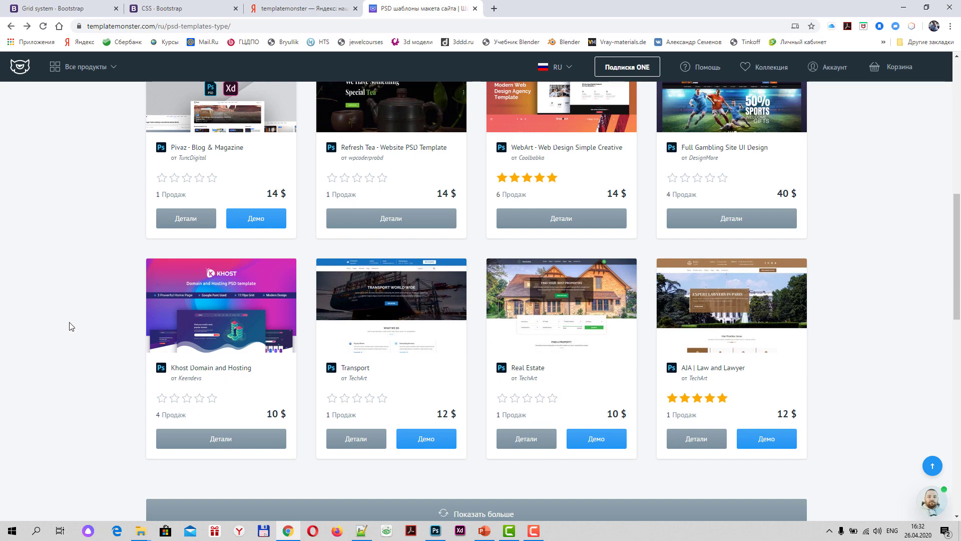
scroll(73, 316, "up", 3)
scroll(72, 326, "up", 5)
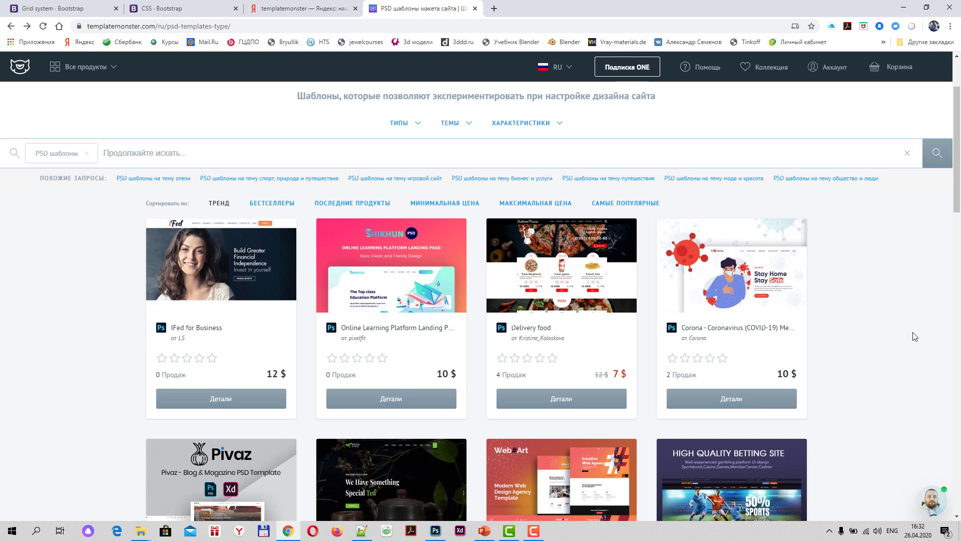
scroll(897, 356, "down", 5)
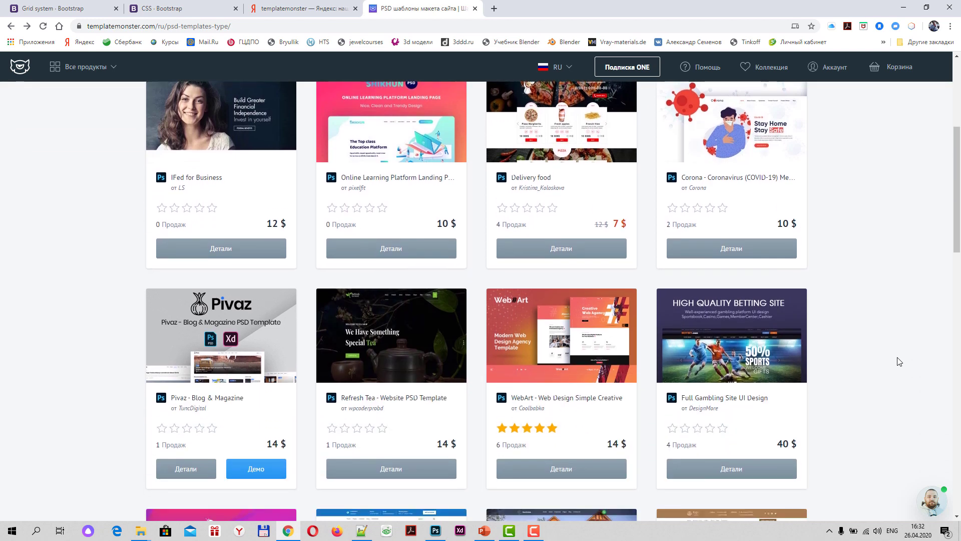
mouse_move(731, 236)
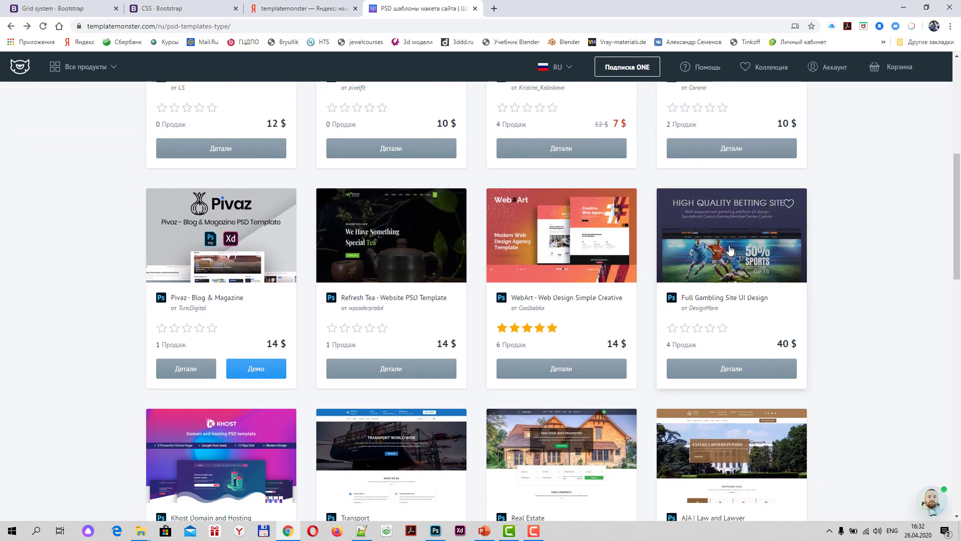
Step: Open the Full Gambling Site UI Design №91210 product page and scroll through it
left_click(730, 250)
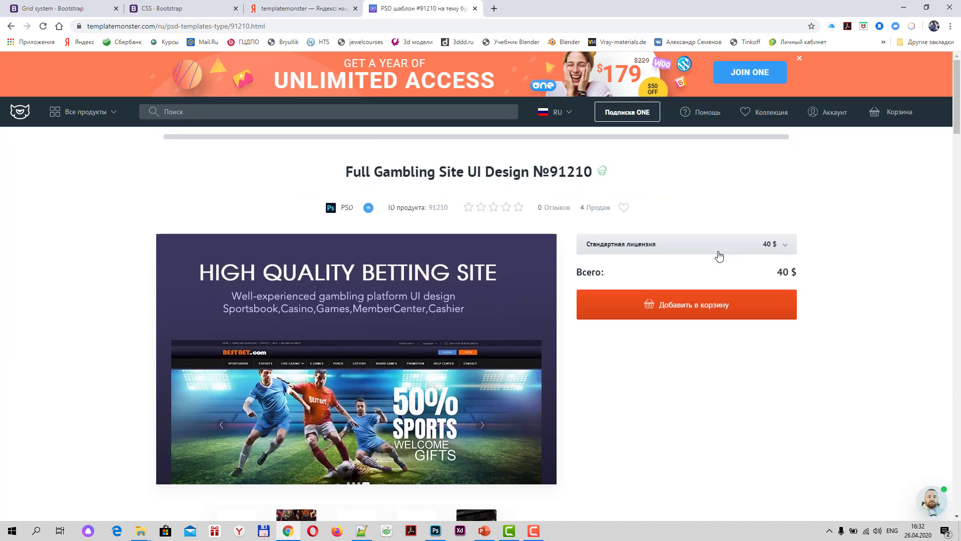
scroll(421, 352, "down", 3)
scroll(725, 243, "up", 2)
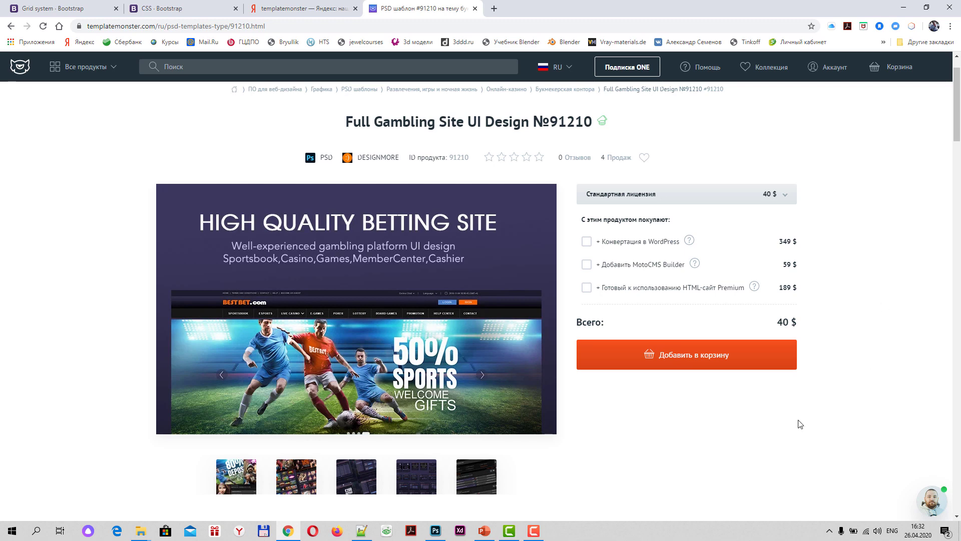
scroll(733, 418, "down", 1)
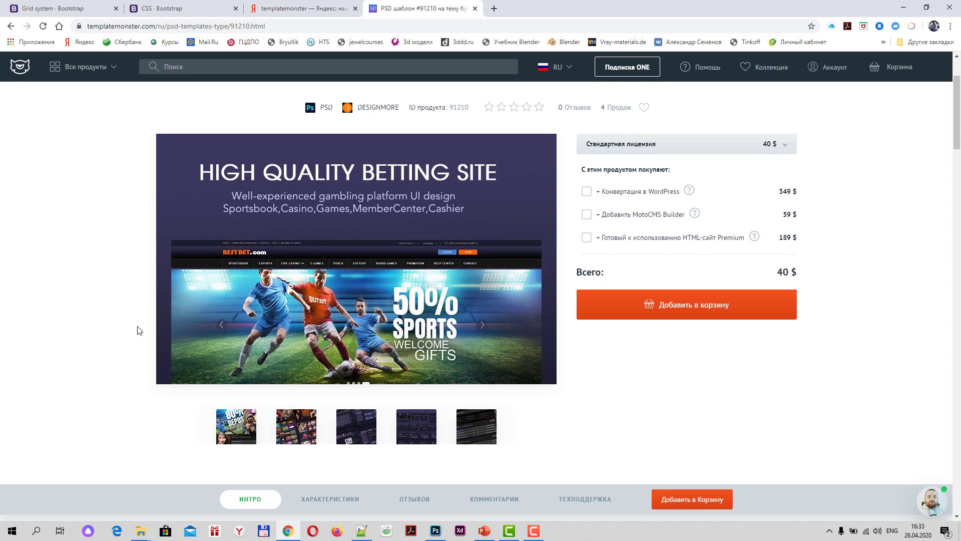
Step: View all five preview images in the gallery lightbox, then close it
left_click(235, 429)
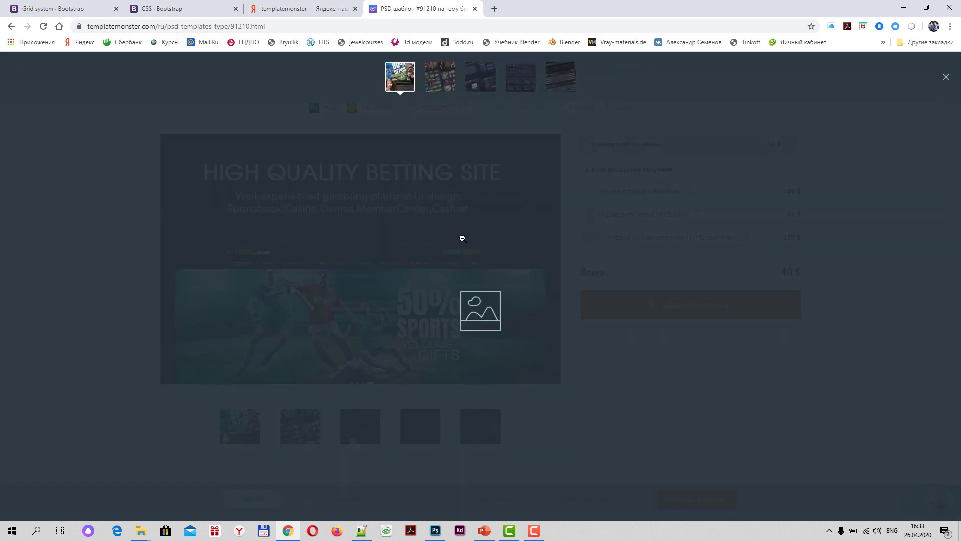
left_click(449, 90)
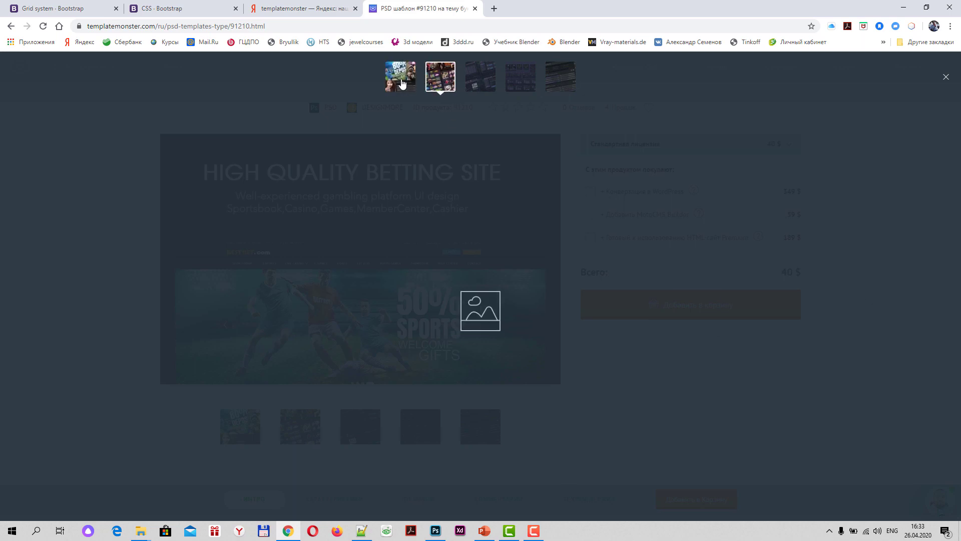
left_click(402, 83)
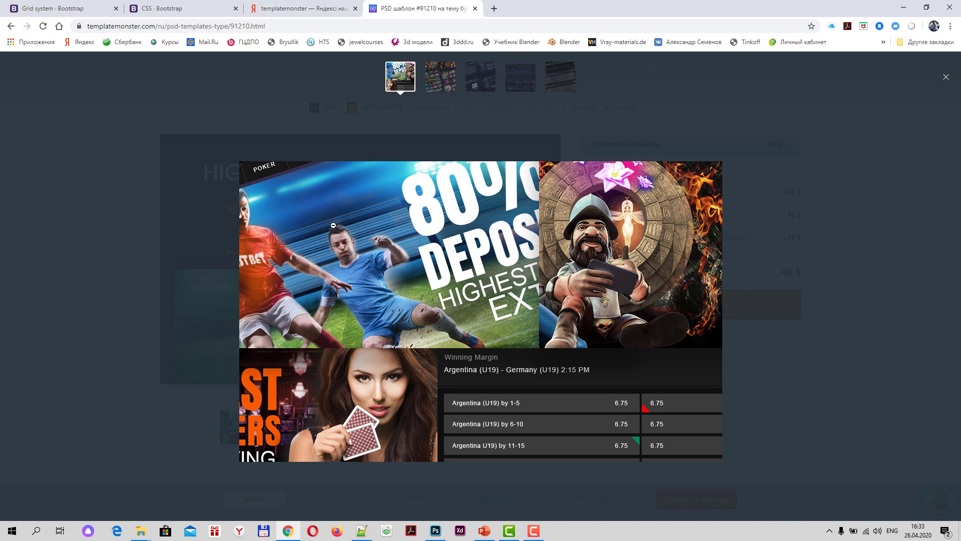
left_click(442, 77)
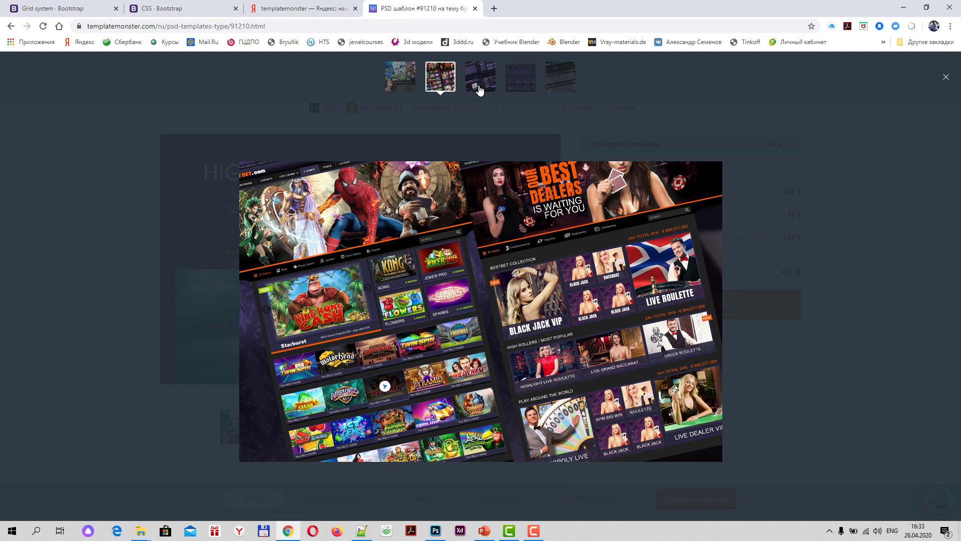
left_click(479, 90)
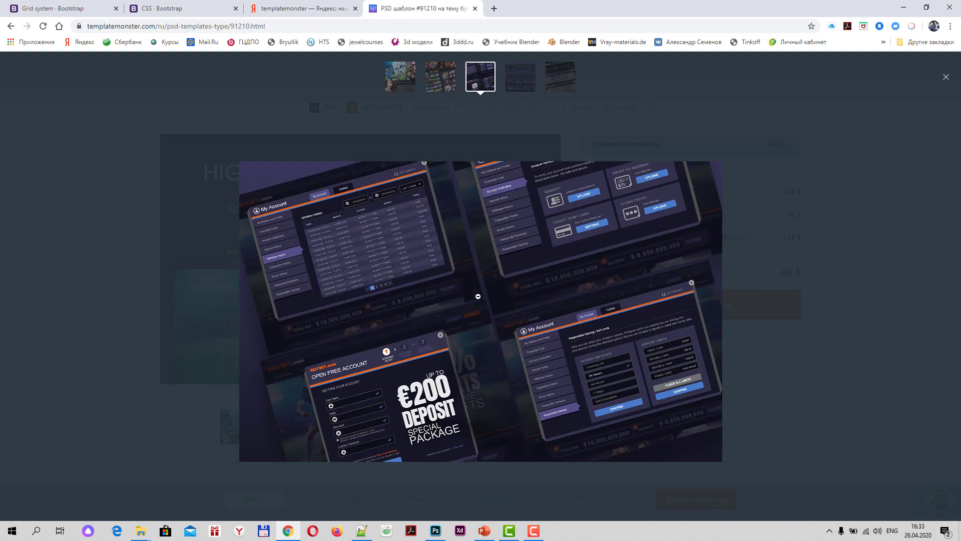
left_click(524, 89)
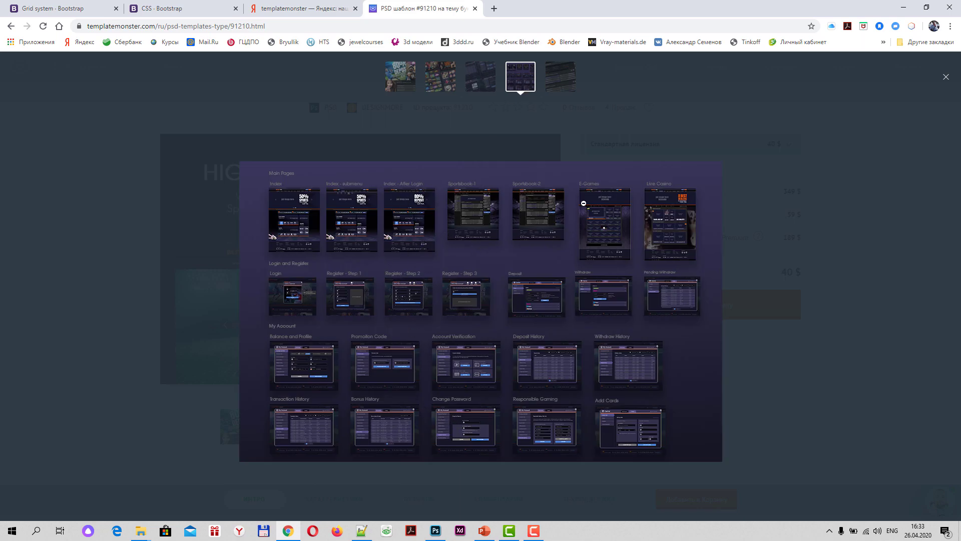
left_click(568, 79)
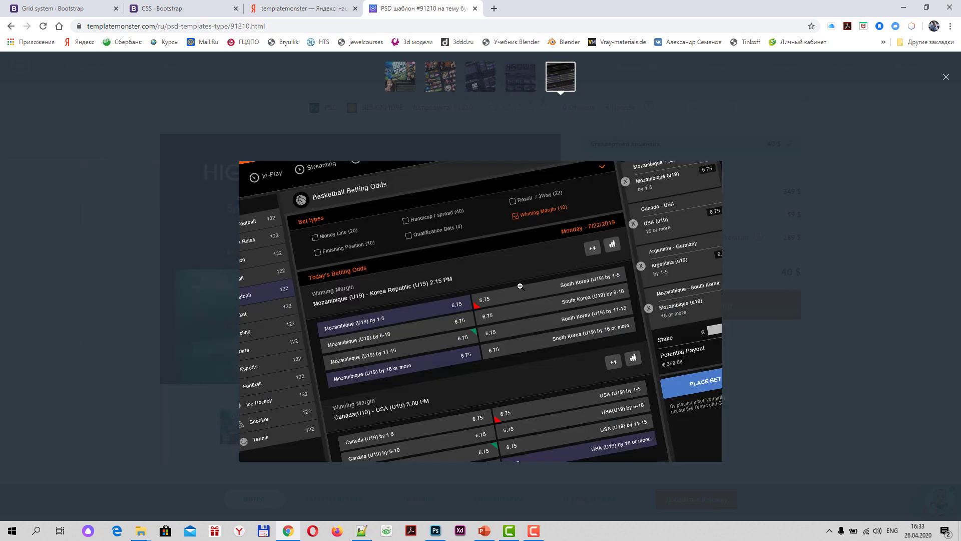
left_click(946, 76)
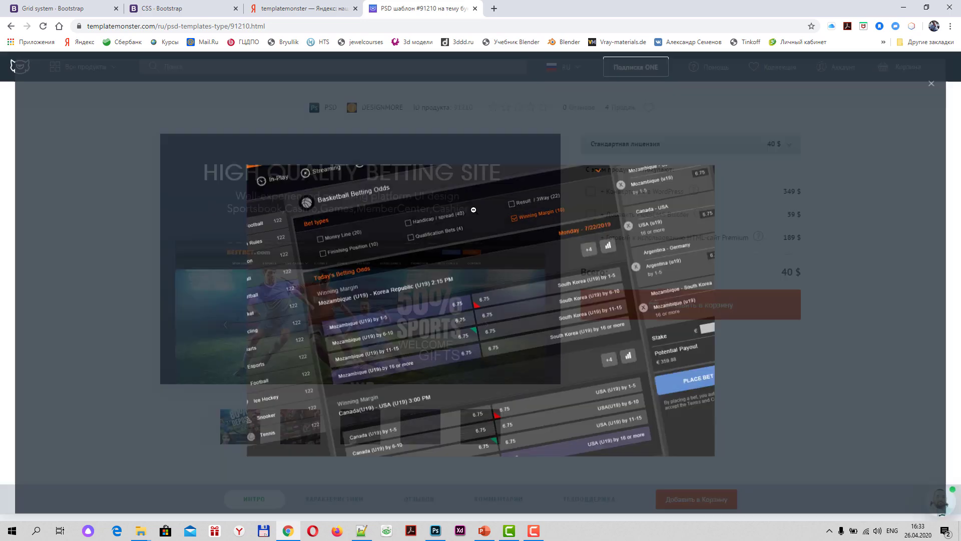
Step: Go back to the PSD catalogue and open the KHOST Domain and Hosting #90500 page
left_click(10, 25)
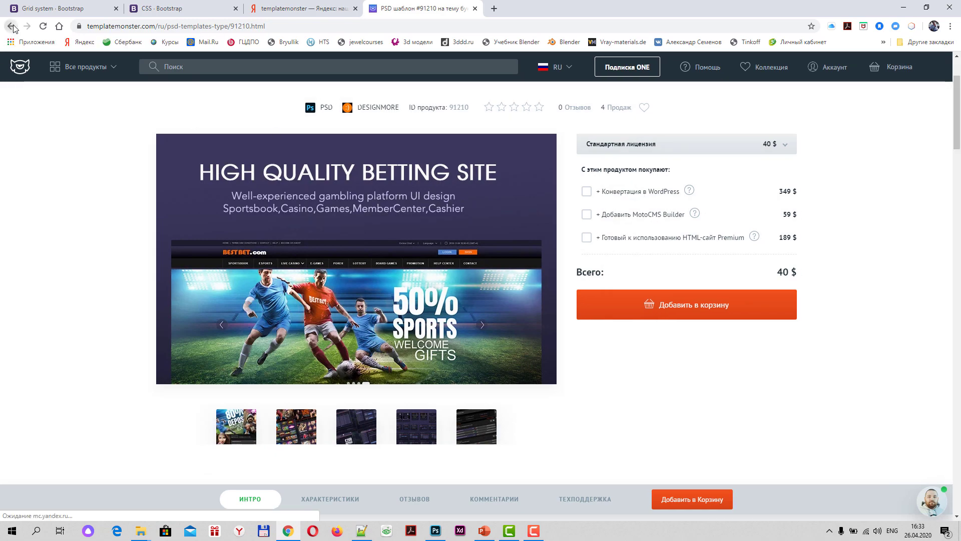
scroll(437, 268, "up", 5)
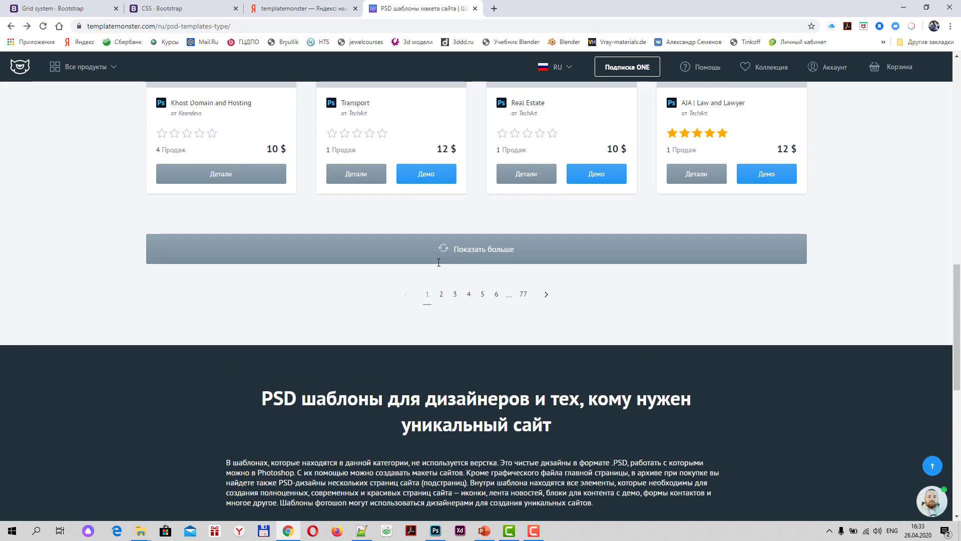
scroll(438, 268, "up", 5)
scroll(437, 268, "up", 5)
scroll(437, 269, "down", 3)
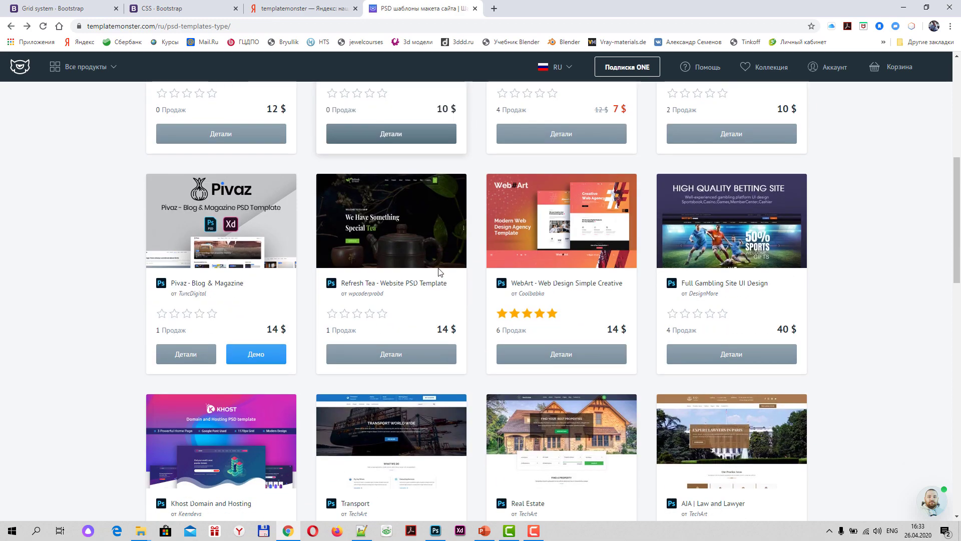
scroll(437, 268, "down", 3)
left_click(209, 304)
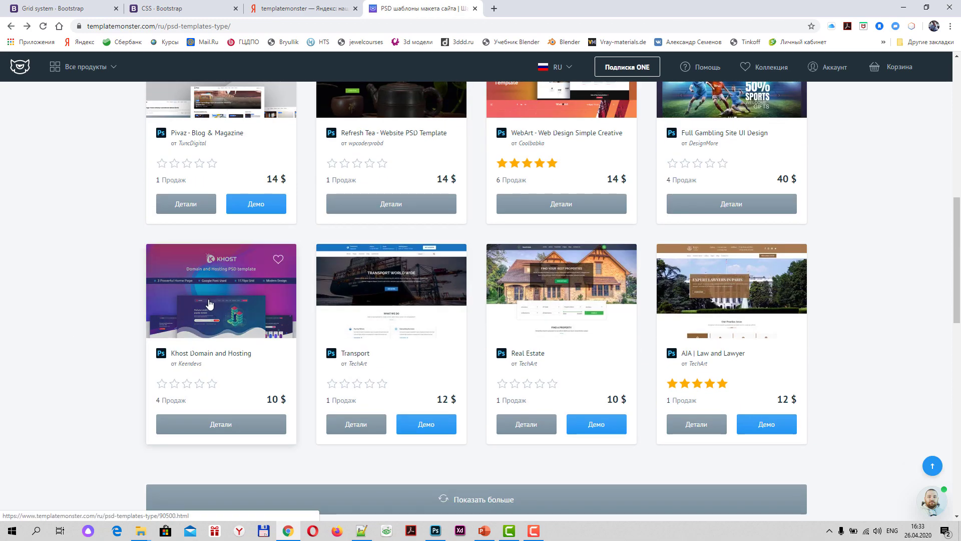
scroll(344, 358, "down", 2)
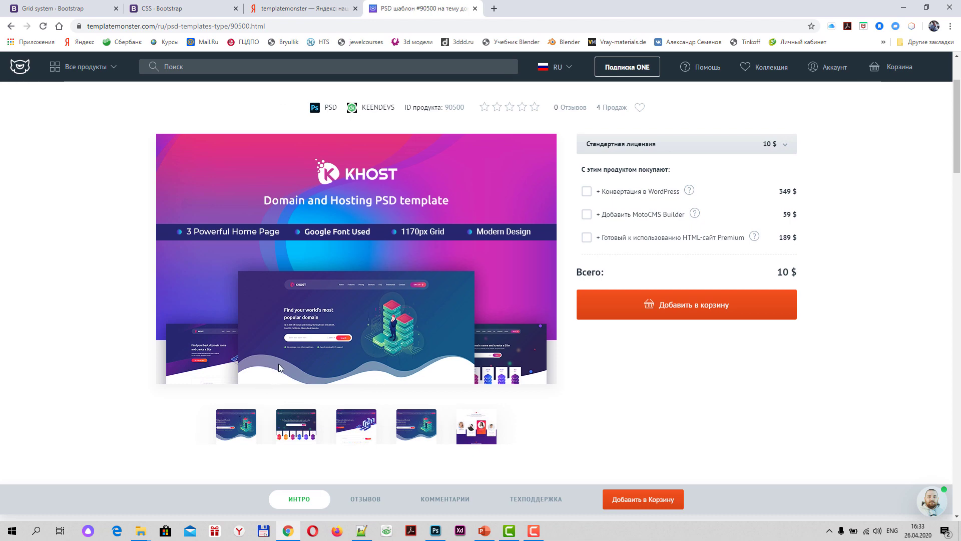
Step: Step through the five KHOST preview images in the lightbox, then close it
left_click(240, 424)
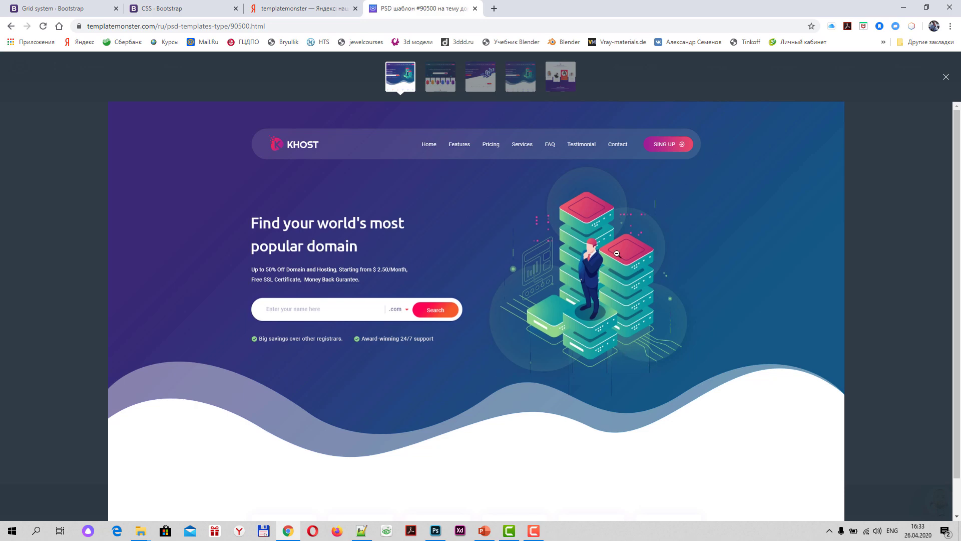
left_click(451, 88)
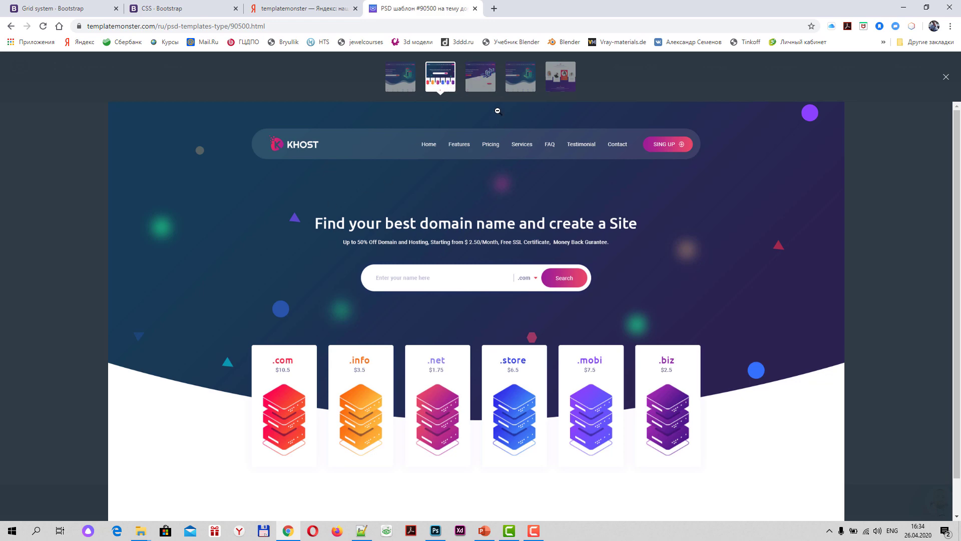
left_click(485, 86)
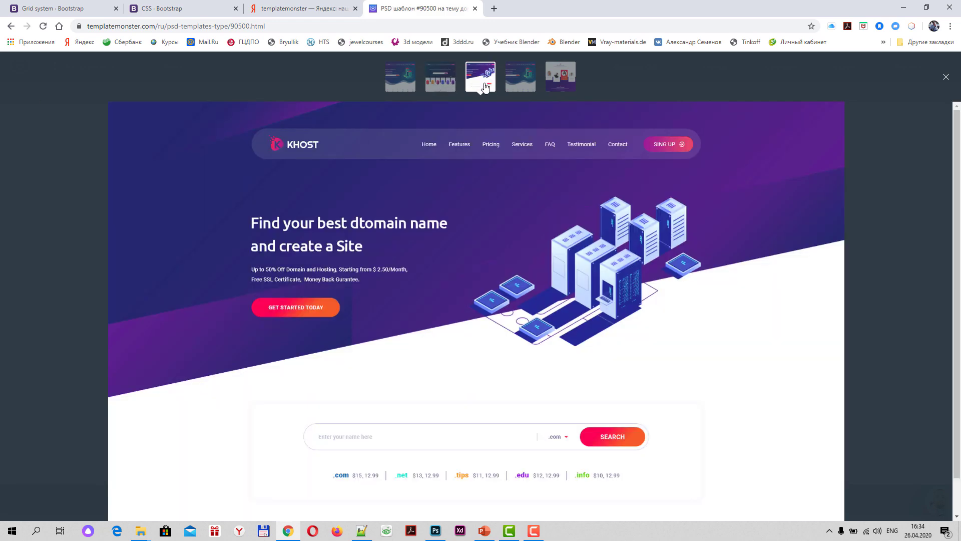
left_click(524, 82)
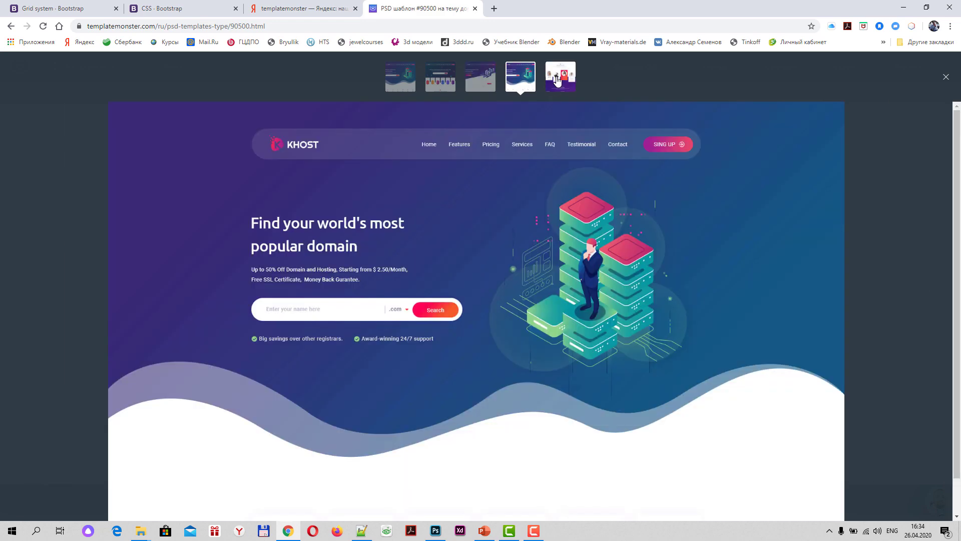
left_click(558, 80)
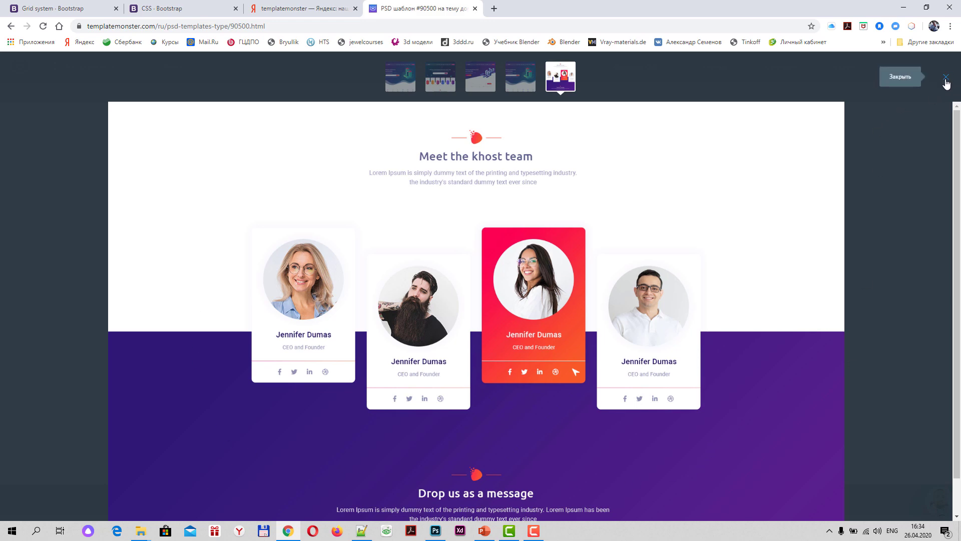
left_click(946, 79)
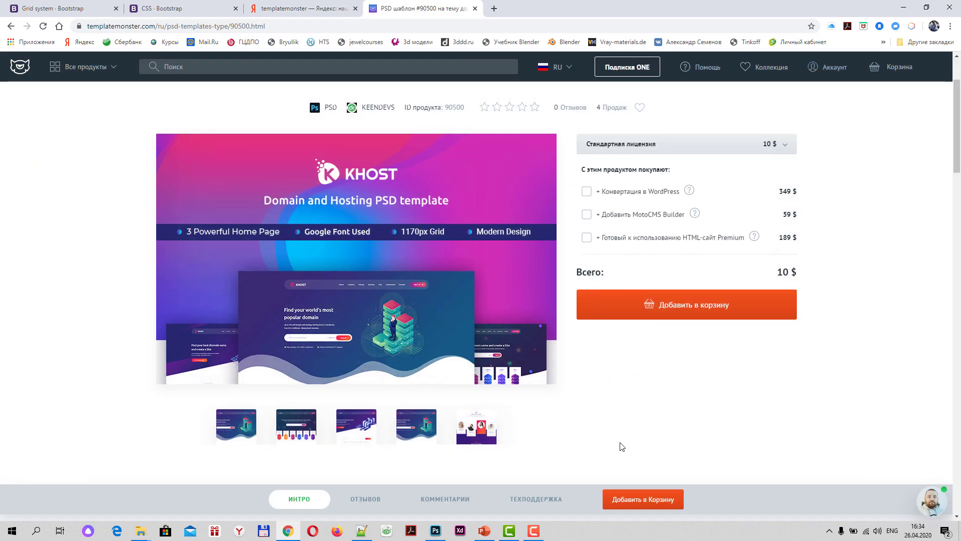
Step: Scroll the KHOST product page back up to the top
scroll(343, 315, "up", 3)
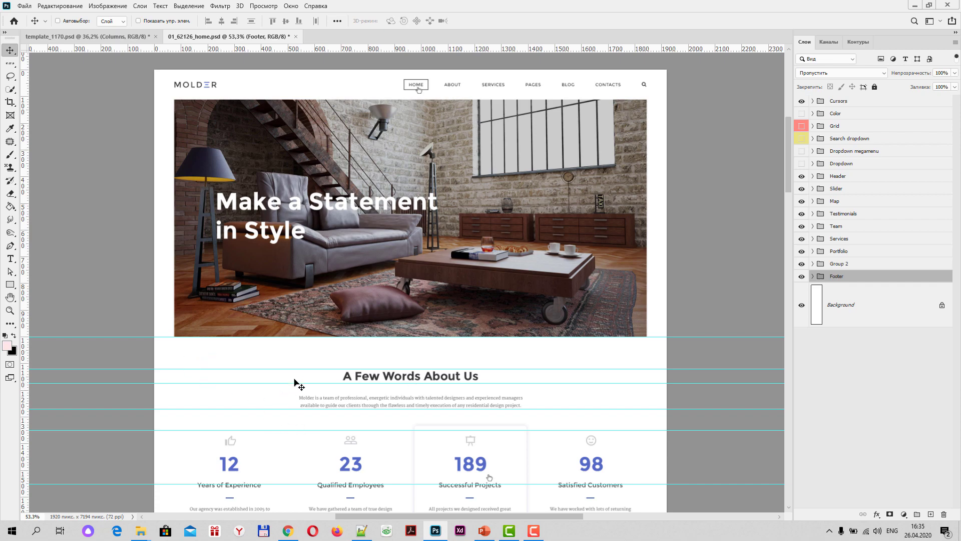
scroll(300, 398, "down", 1)
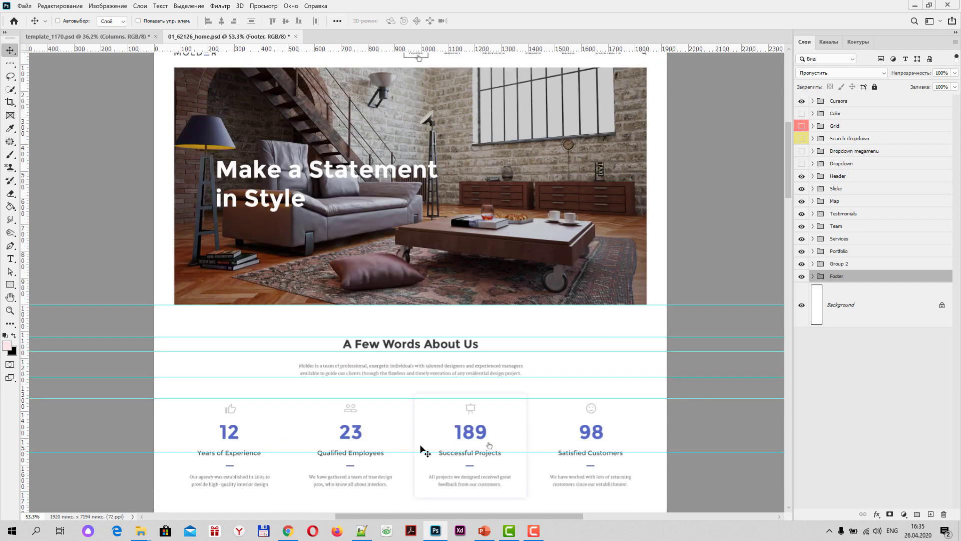
scroll(476, 416, "down", 1)
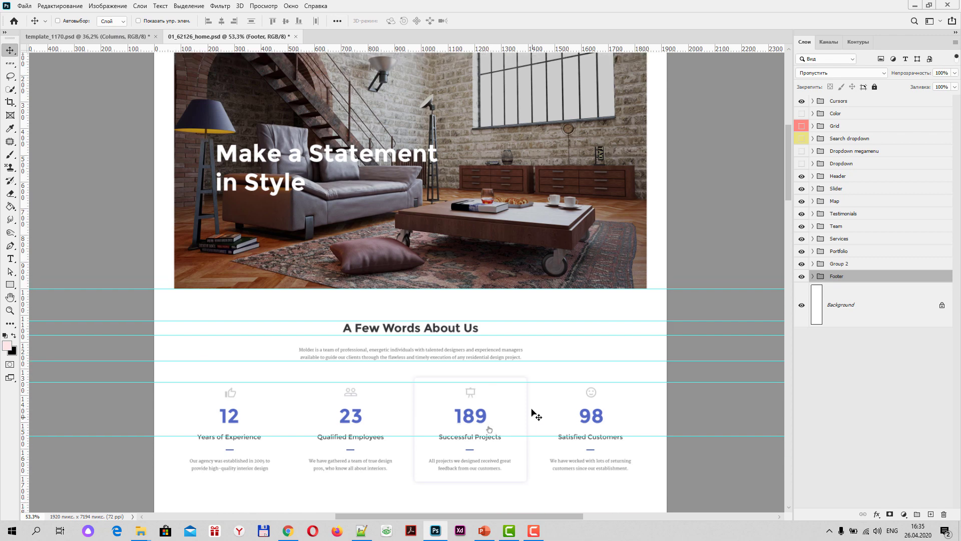
scroll(533, 411, "up", 1)
scroll(532, 410, "up", 1)
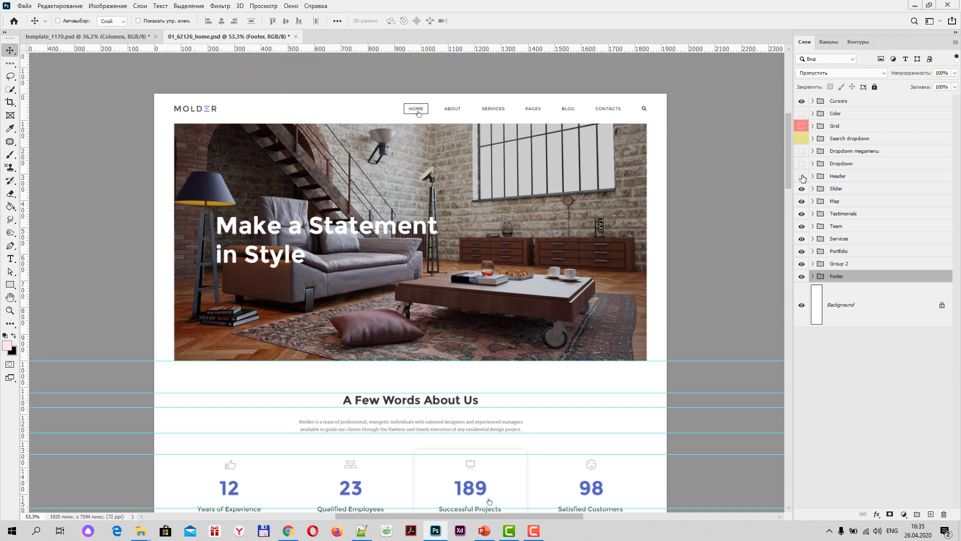
left_click(801, 176)
left_click(801, 177)
left_click(801, 177)
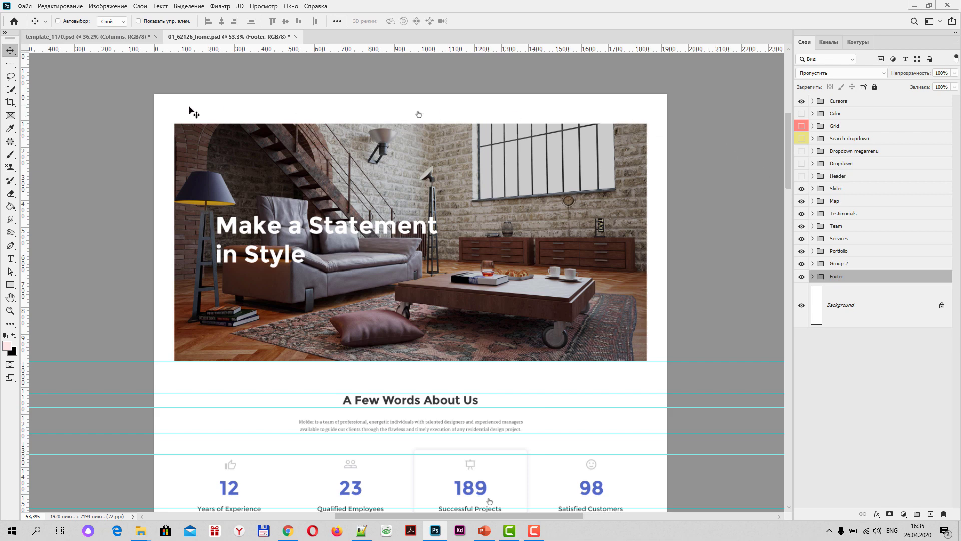
left_click(801, 177)
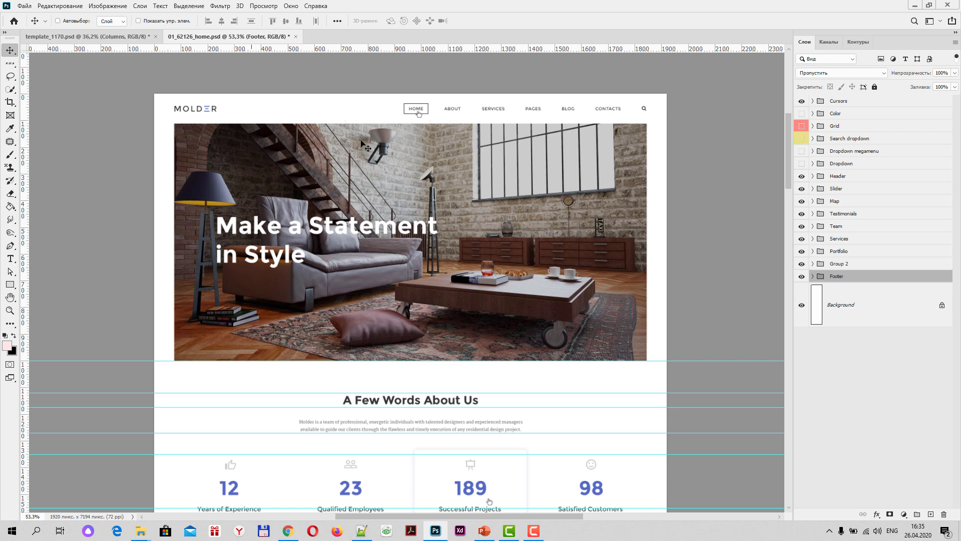
left_click(813, 176)
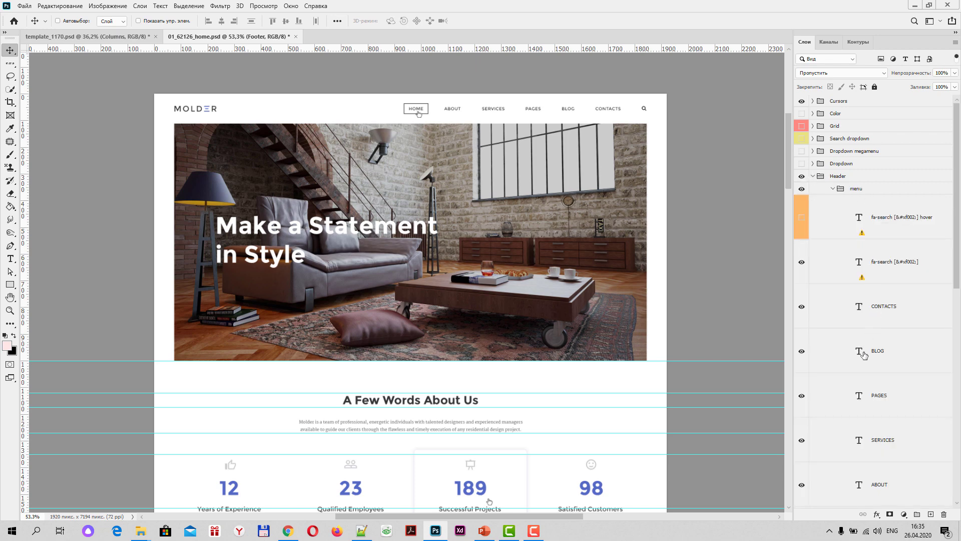
left_click(813, 176)
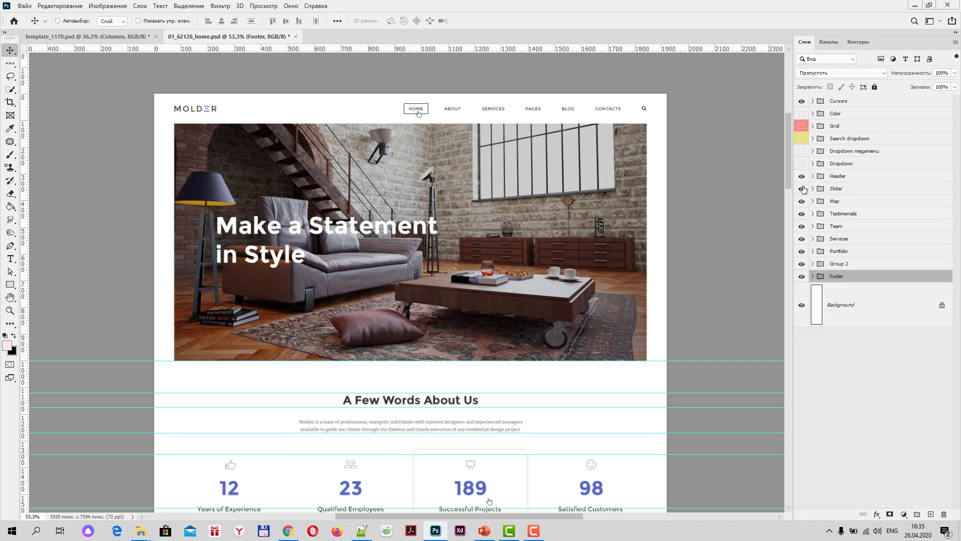
left_click(802, 189)
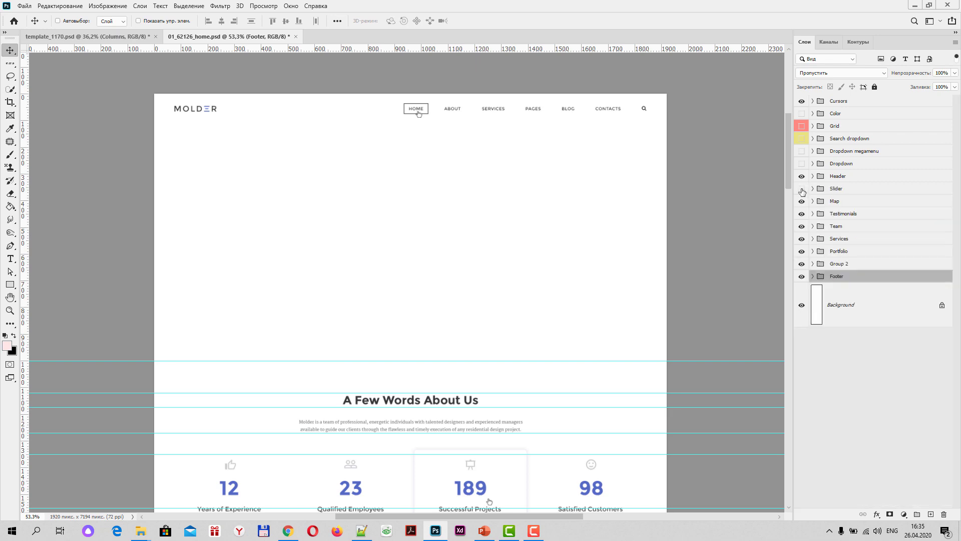
left_click(802, 190)
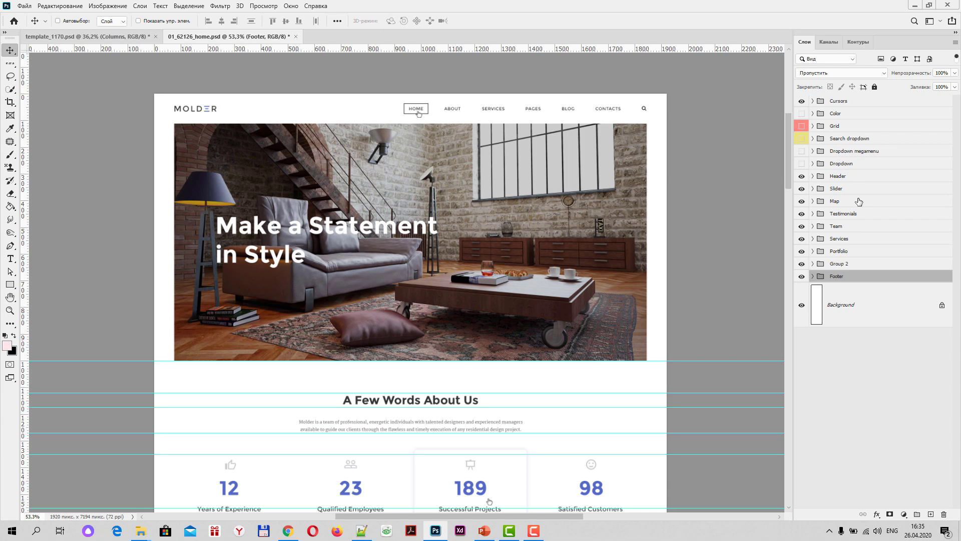
scroll(520, 252, "down", 1)
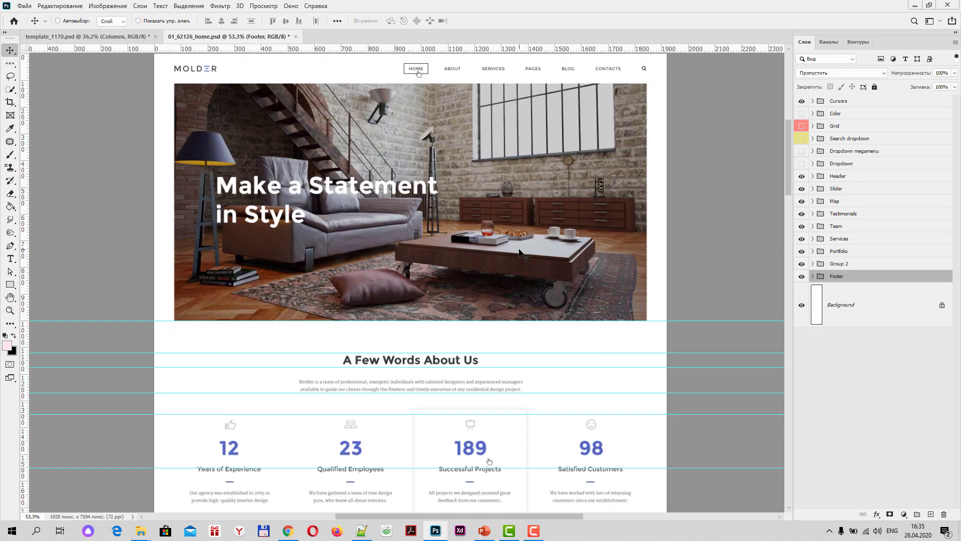
scroll(520, 253, "down", 1)
scroll(510, 266, "down", 2)
scroll(509, 271, "down", 2)
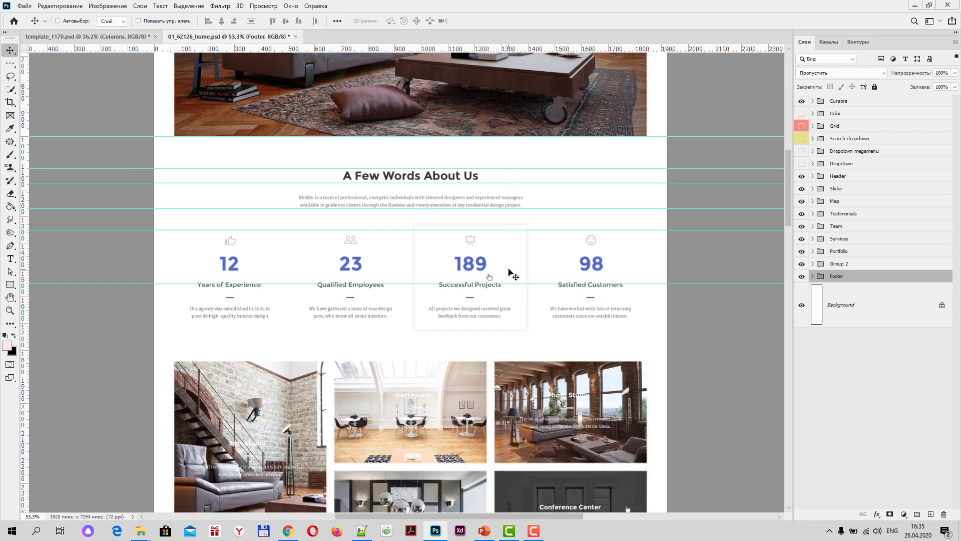
scroll(509, 271, "down", 1)
scroll(503, 276, "down", 1)
scroll(496, 281, "down", 1)
scroll(483, 287, "down", 1)
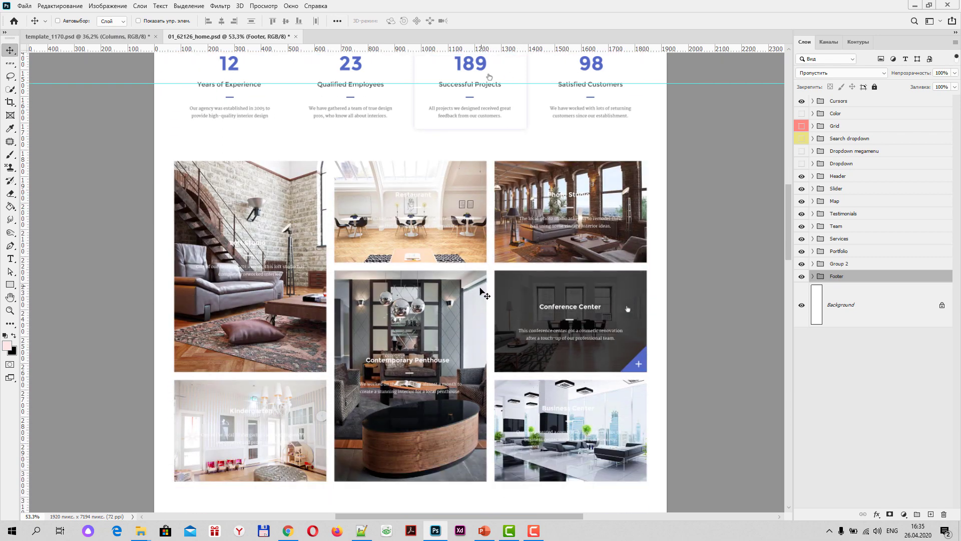
scroll(481, 292, "down", 1)
scroll(478, 294, "down", 3)
scroll(475, 296, "down", 1)
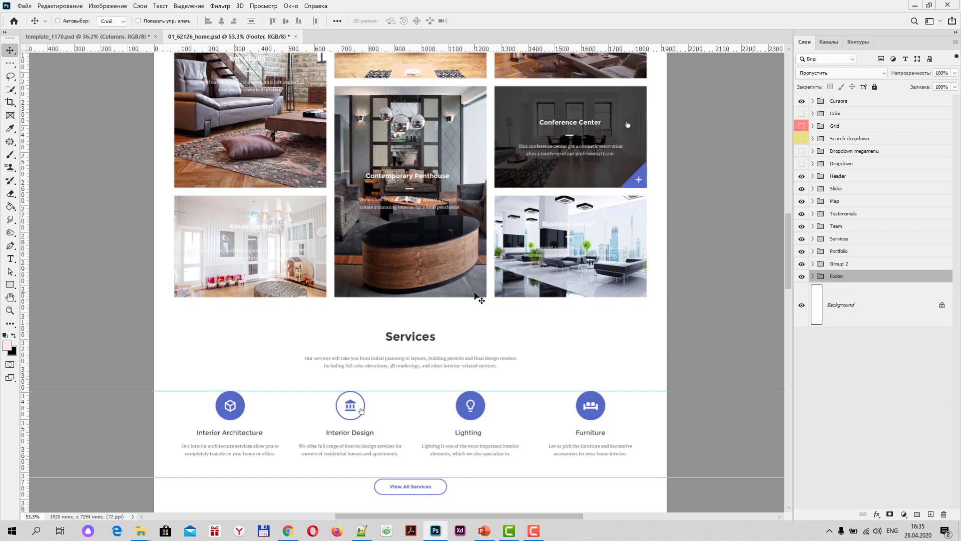
scroll(473, 298, "down", 1)
scroll(469, 301, "down", 1)
scroll(463, 304, "down", 1)
scroll(460, 304, "down", 1)
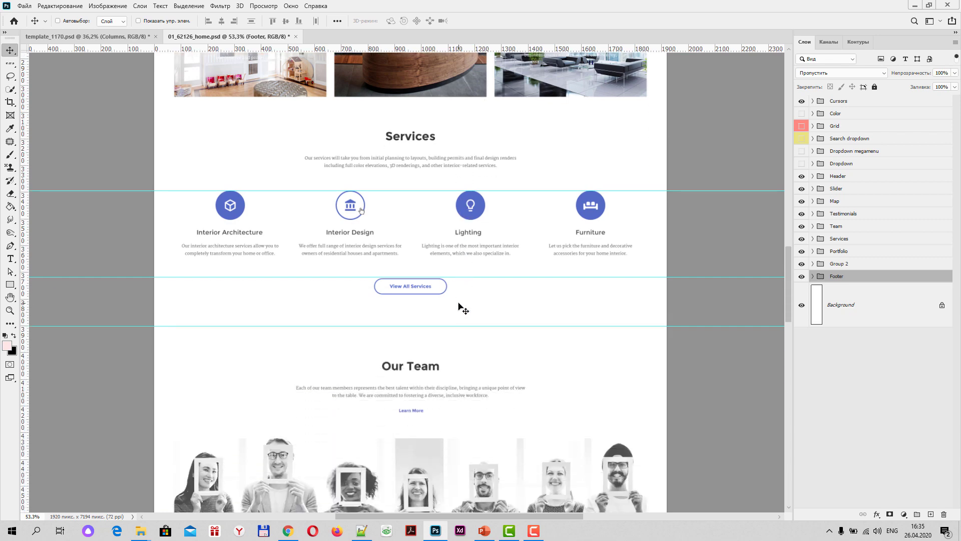
scroll(459, 307, "down", 1)
scroll(460, 307, "down", 1)
scroll(455, 309, "down", 1)
scroll(453, 310, "down", 1)
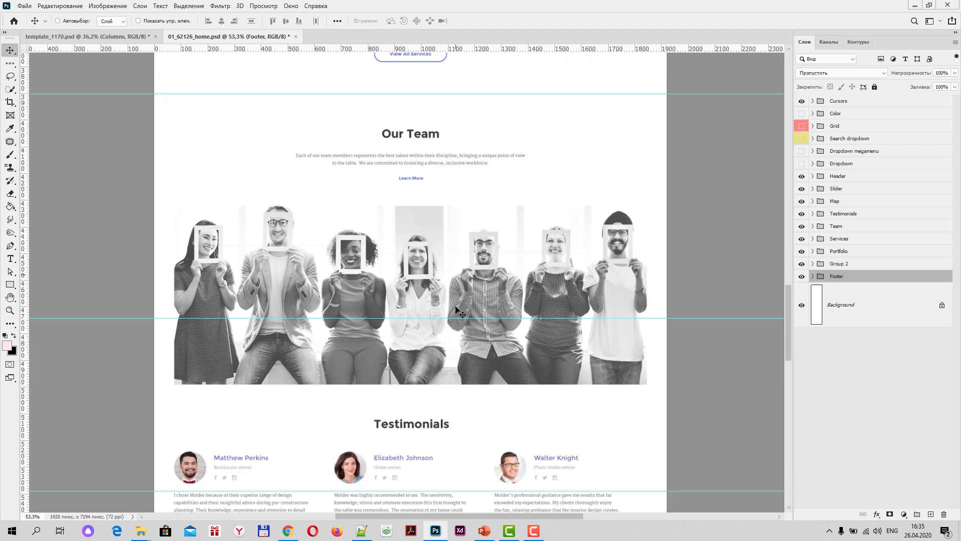
scroll(455, 308, "down", 1)
scroll(455, 311, "down", 1)
scroll(476, 306, "down", 1)
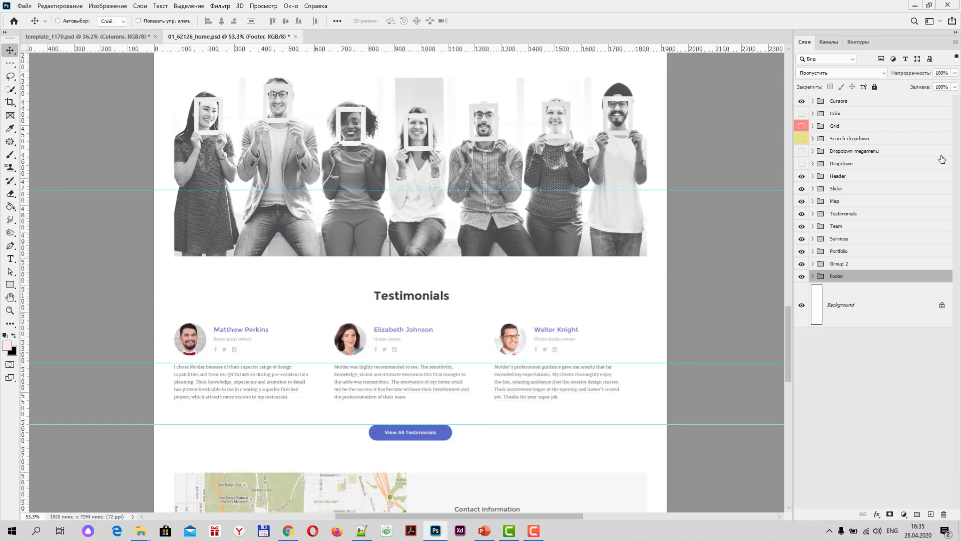
scroll(515, 303, "down", 1)
scroll(506, 314, "down", 1)
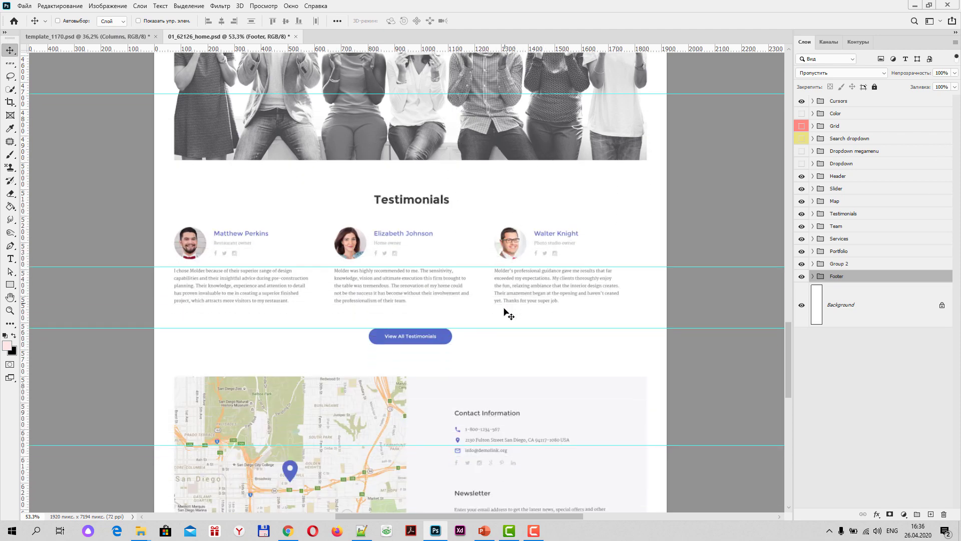
scroll(507, 314, "down", 2)
scroll(506, 313, "down", 1)
scroll(508, 306, "down", 1)
scroll(500, 310, "down", 1)
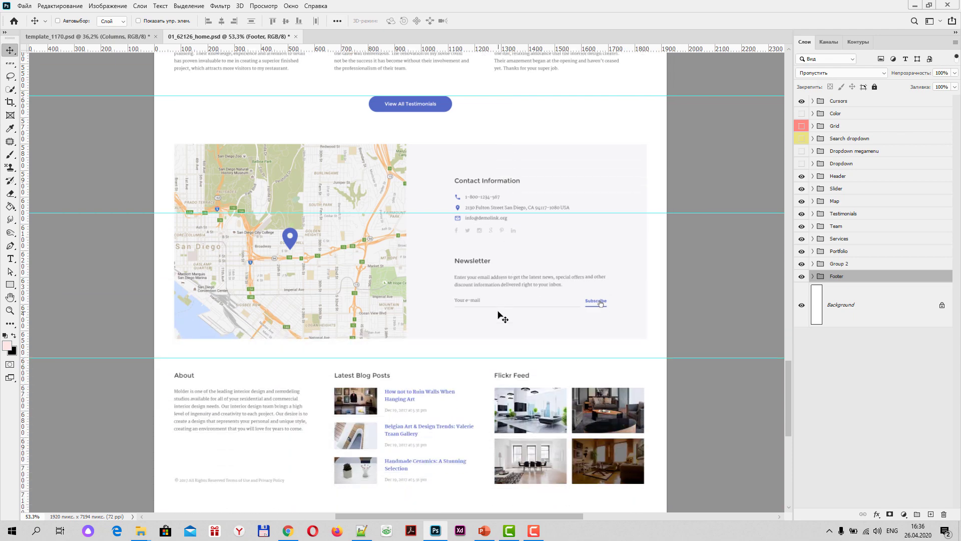
scroll(501, 314, "down", 1)
scroll(501, 320, "up", 2)
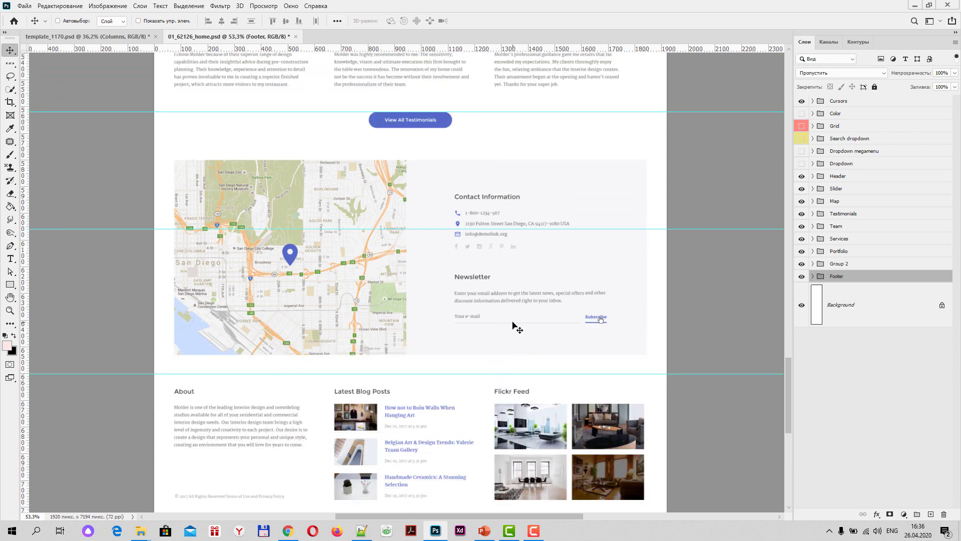
scroll(515, 327, "up", 1)
scroll(515, 327, "up", 1)
scroll(513, 325, "up", 1)
scroll(515, 327, "up", 1)
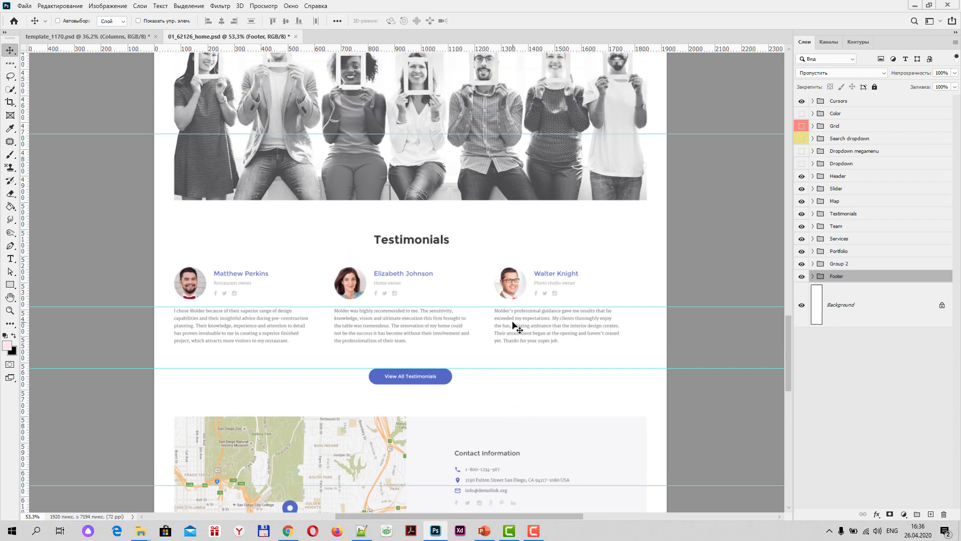
scroll(515, 326, "up", 1)
scroll(513, 323, "up", 1)
scroll(515, 328, "up", 1)
scroll(521, 335, "up", 1)
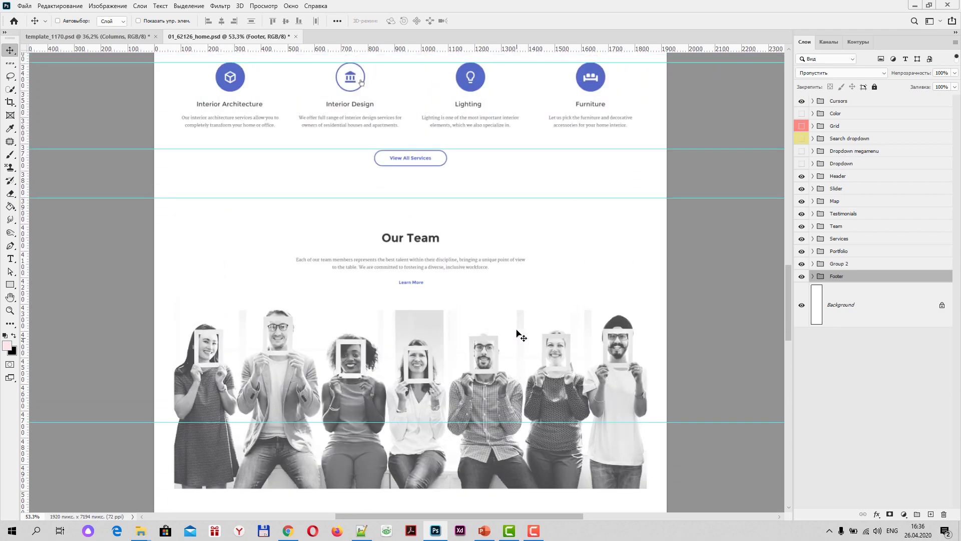
scroll(520, 336, "up", 1)
scroll(521, 335, "up", 1)
scroll(521, 335, "up", 1)
scroll(520, 336, "up", 1)
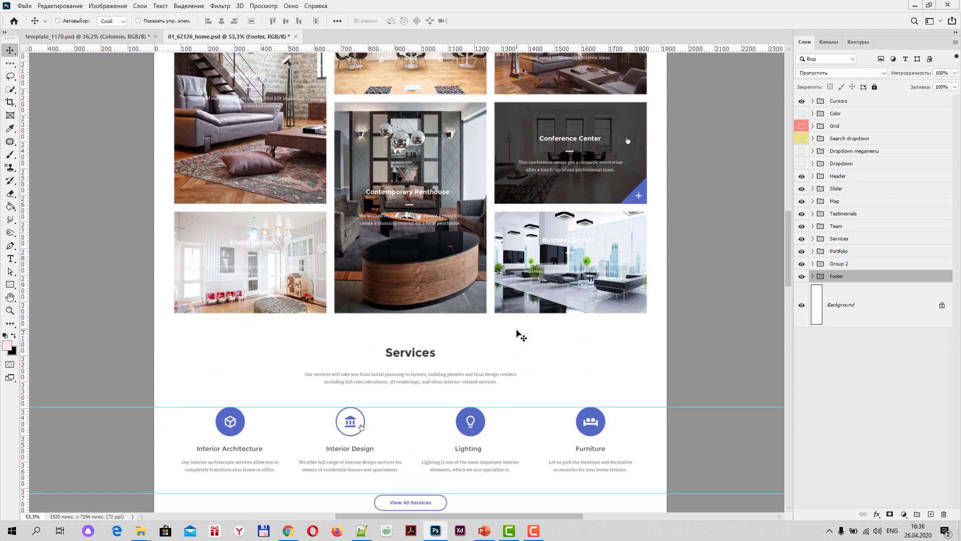
scroll(521, 335, "up", 2)
scroll(521, 335, "up", 1)
scroll(522, 338, "up", 1)
scroll(522, 338, "up", 1)
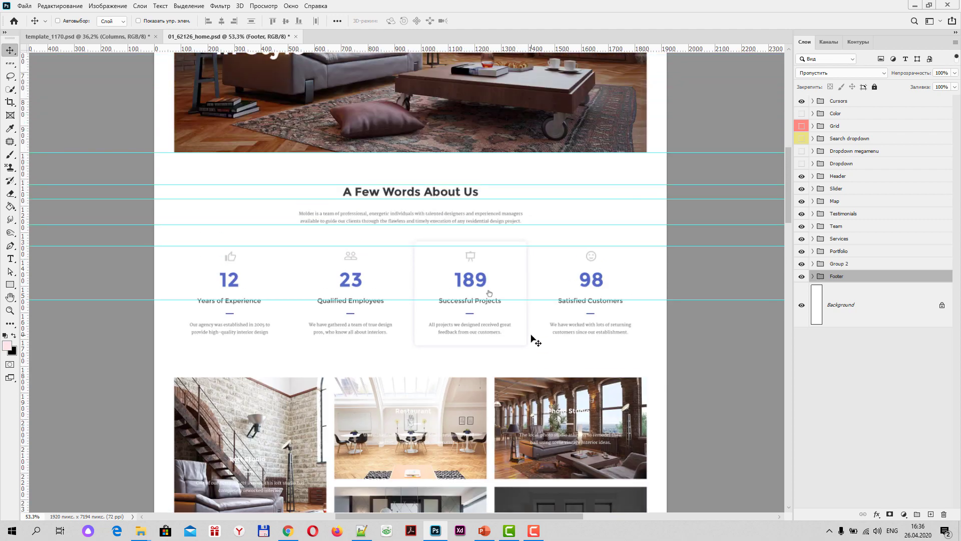
scroll(532, 336, "up", 1)
scroll(593, 344, "up", 2)
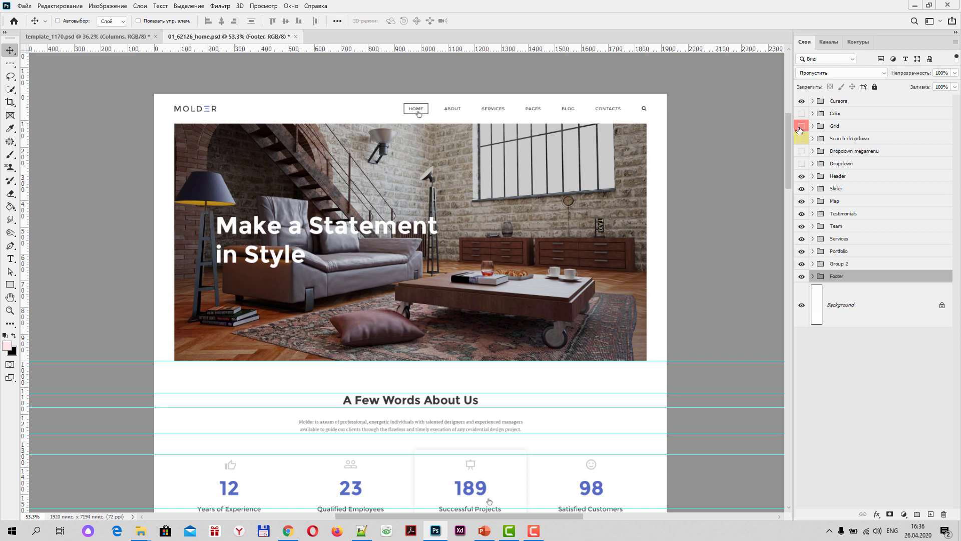
Step: Make the Grid group visible to overlay pink column bands on the Molder home layout
left_click(802, 127)
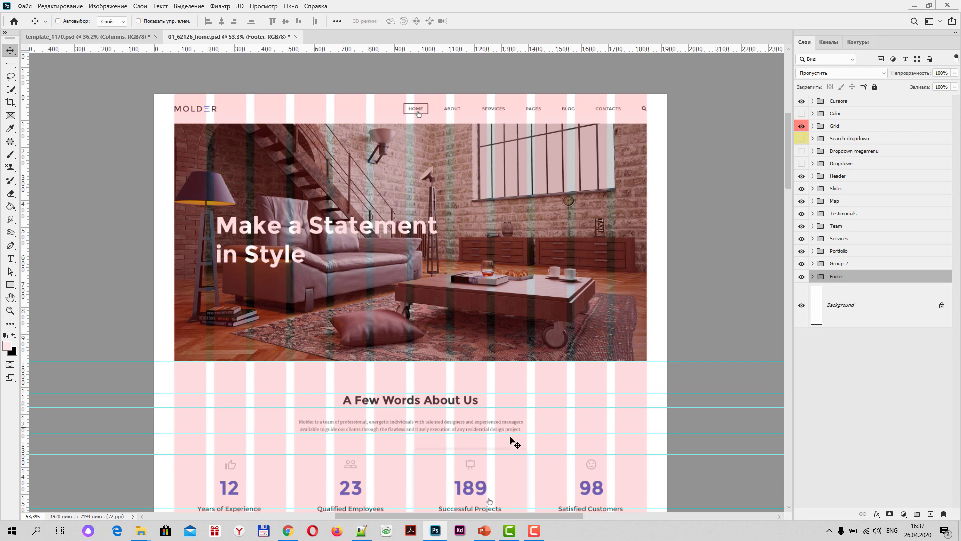
mouse_move(485, 530)
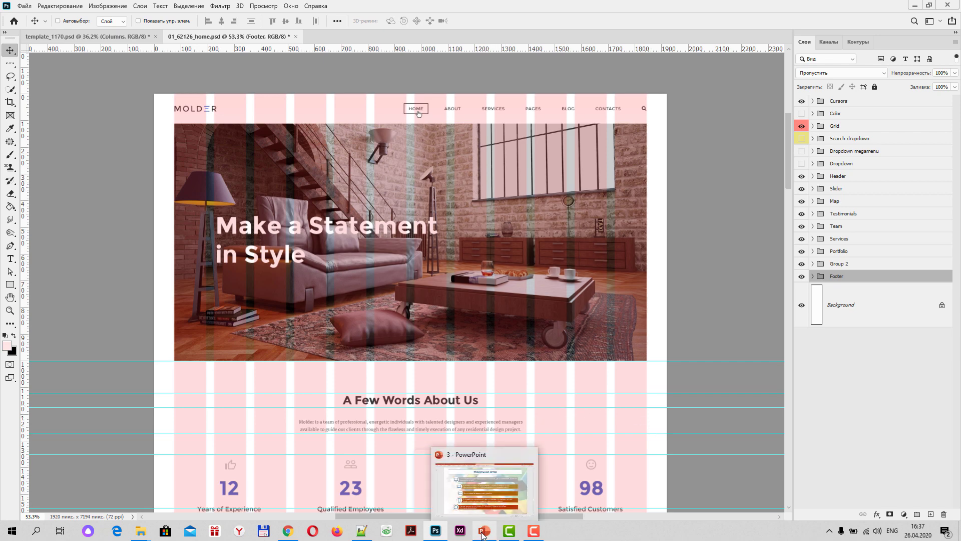
Step: Bring up PowerPoint slide 26, «Модульная сетка», with the 960px grid example
left_click(486, 532)
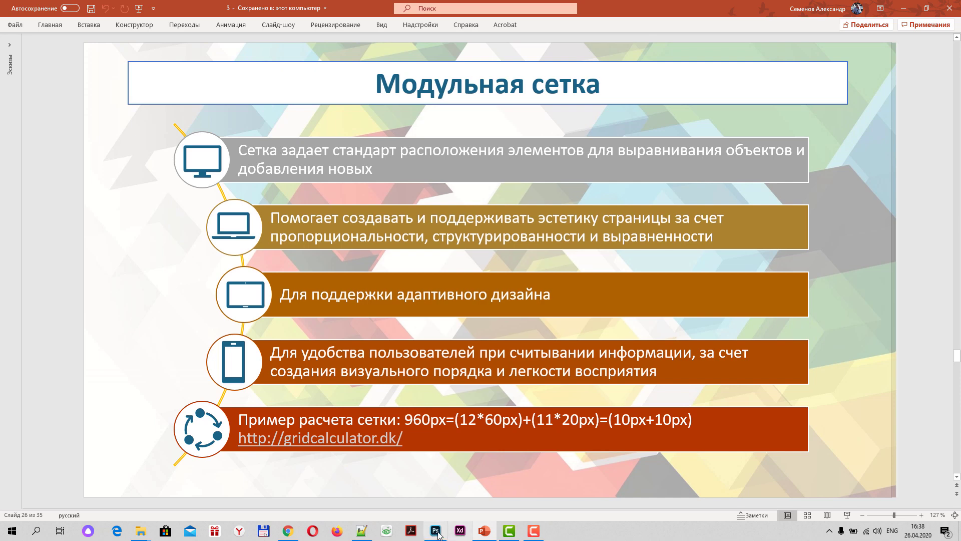
Step: Return to Photoshop and hide the Grid group's pink column overlay
left_click(435, 532)
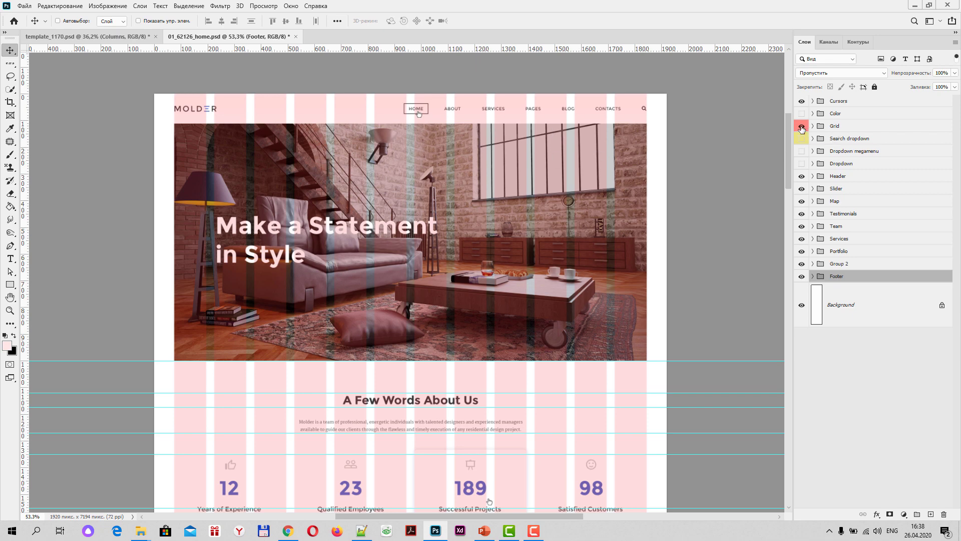
left_click(801, 126)
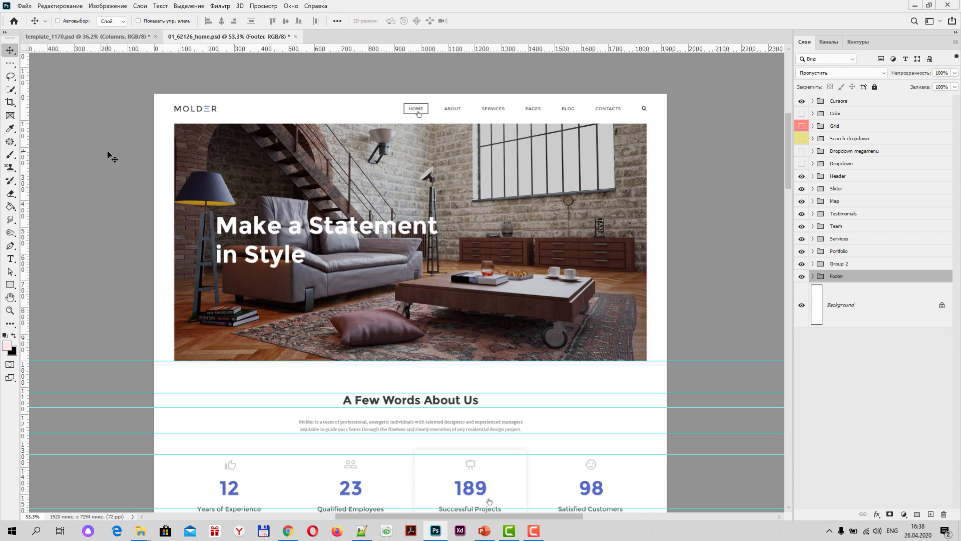
Step: Switch to template_1170.psd and pan and zoom in on its pink column bands
left_click(75, 37)
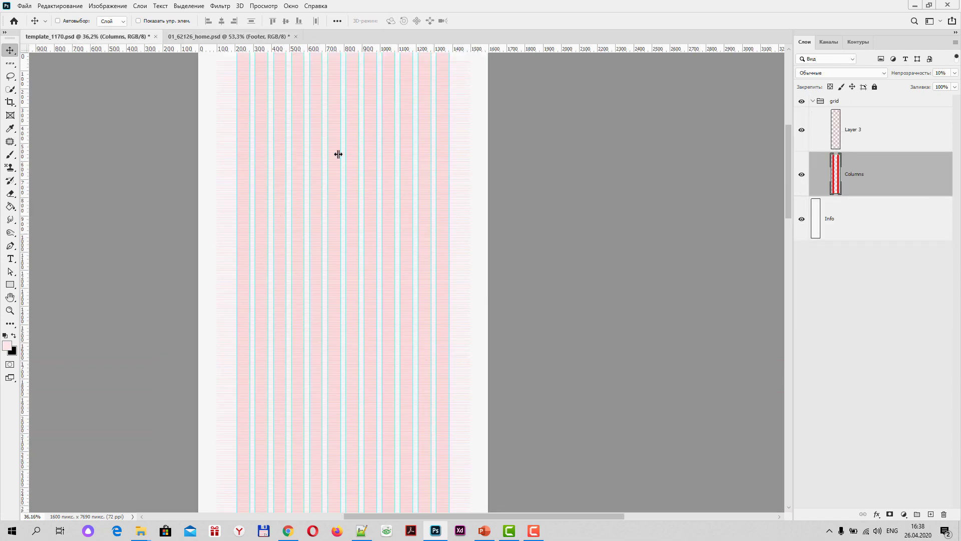
left_click_drag(330, 133, 421, 264)
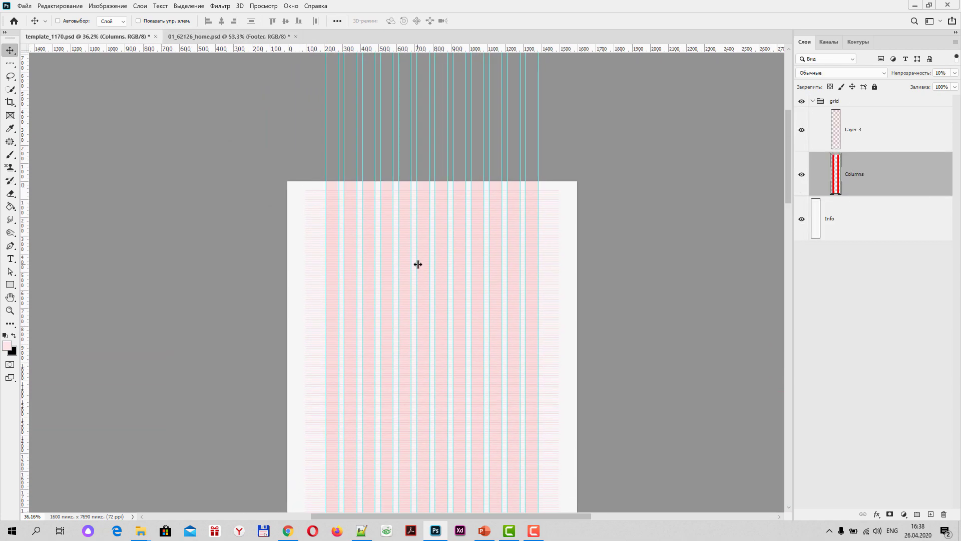
scroll(422, 265, "up", 1)
scroll(419, 264, "up", 1)
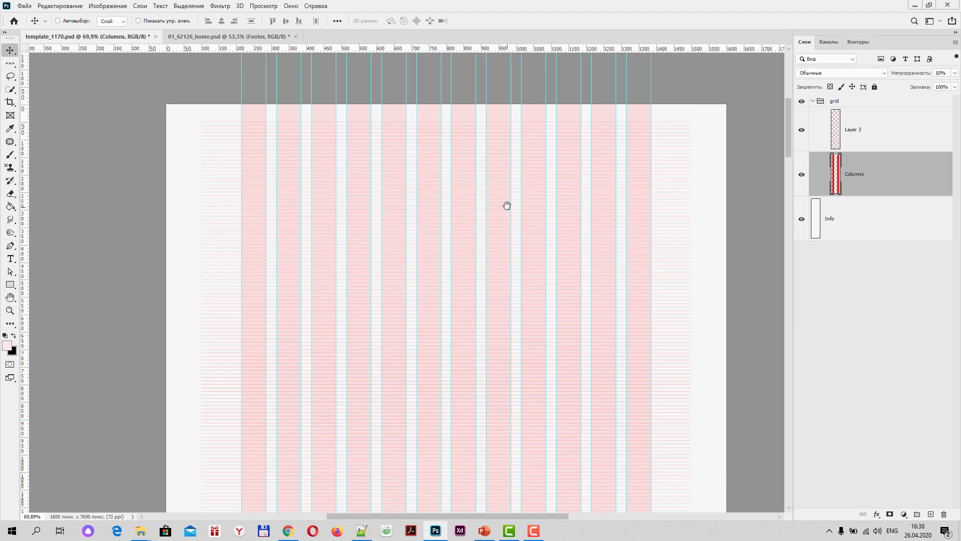
left_click_drag(502, 203, 473, 221)
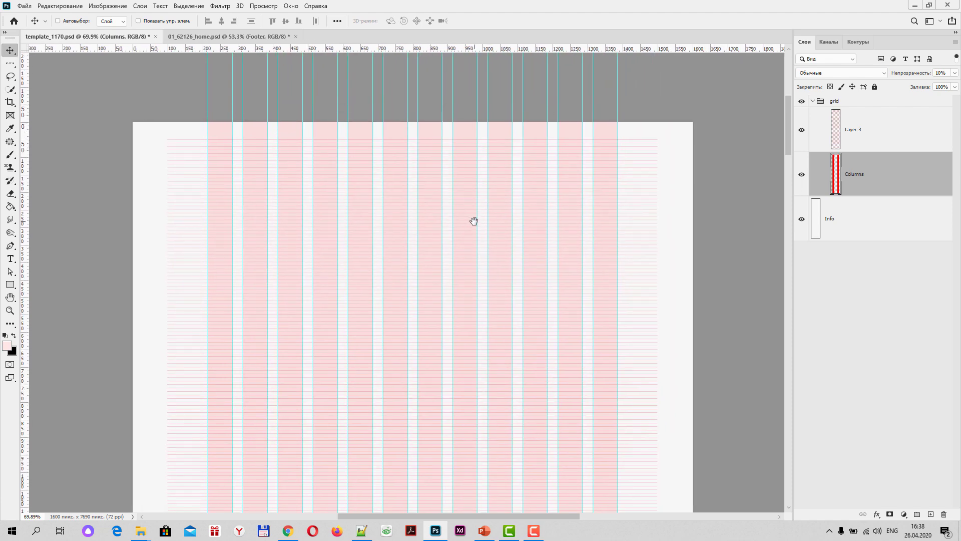
scroll(390, 229, "up", 1)
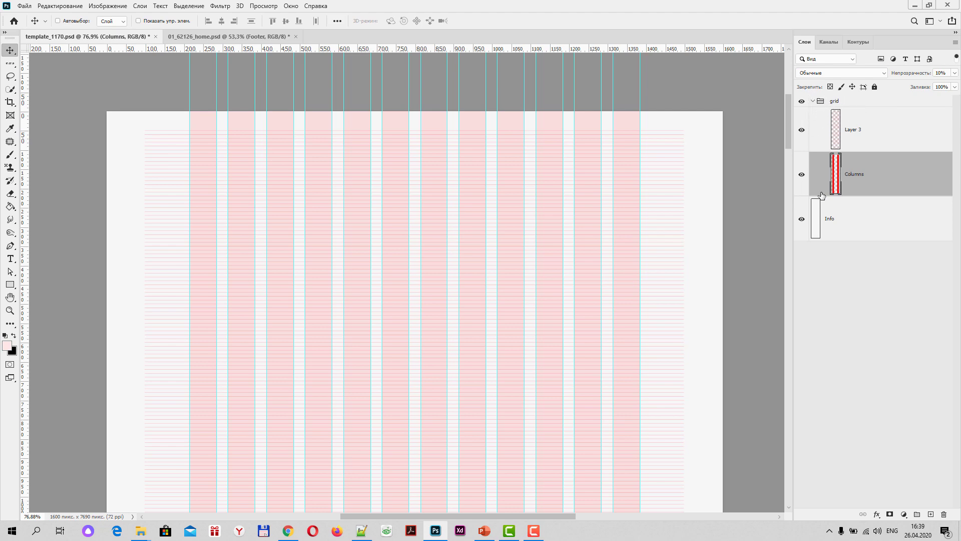
left_click(802, 176)
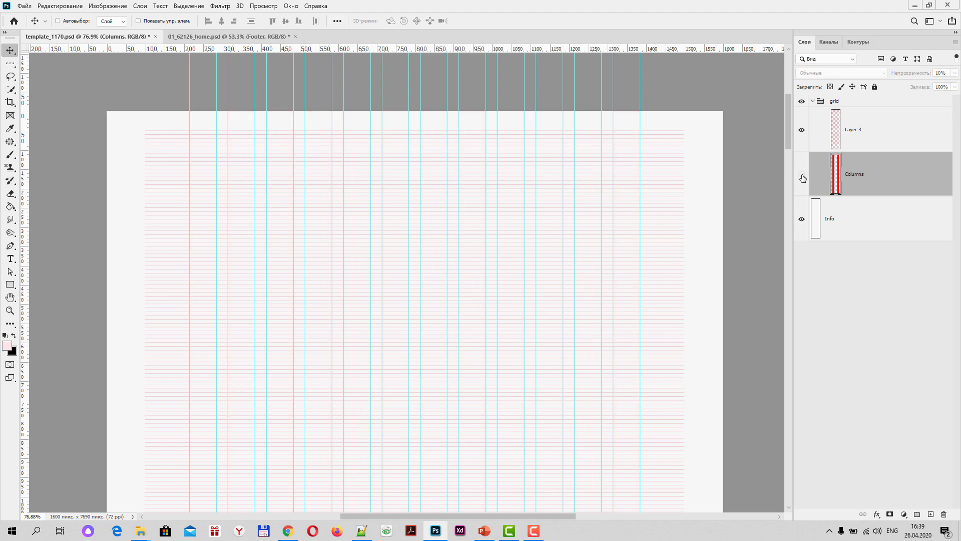
left_click(802, 176)
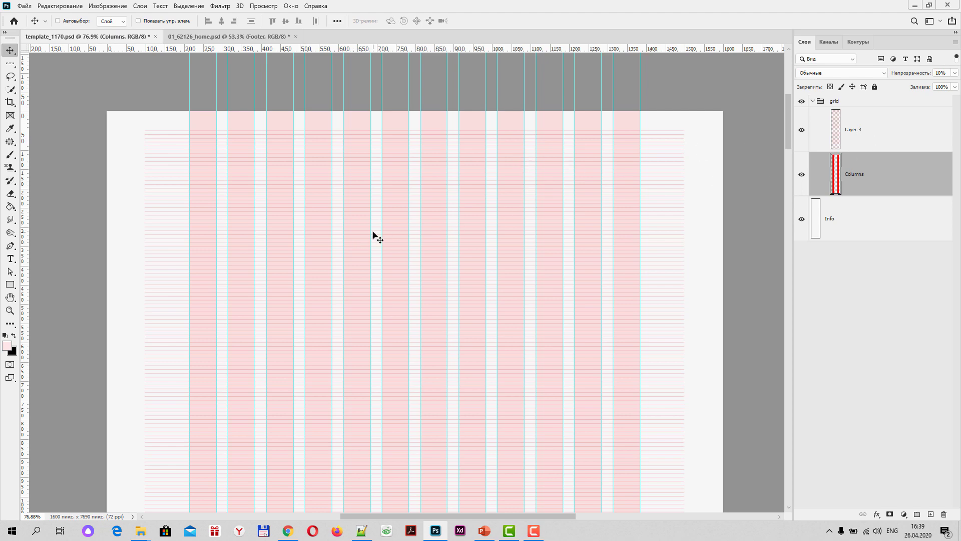
scroll(210, 219, "up", 2)
scroll(214, 221, "up", 2)
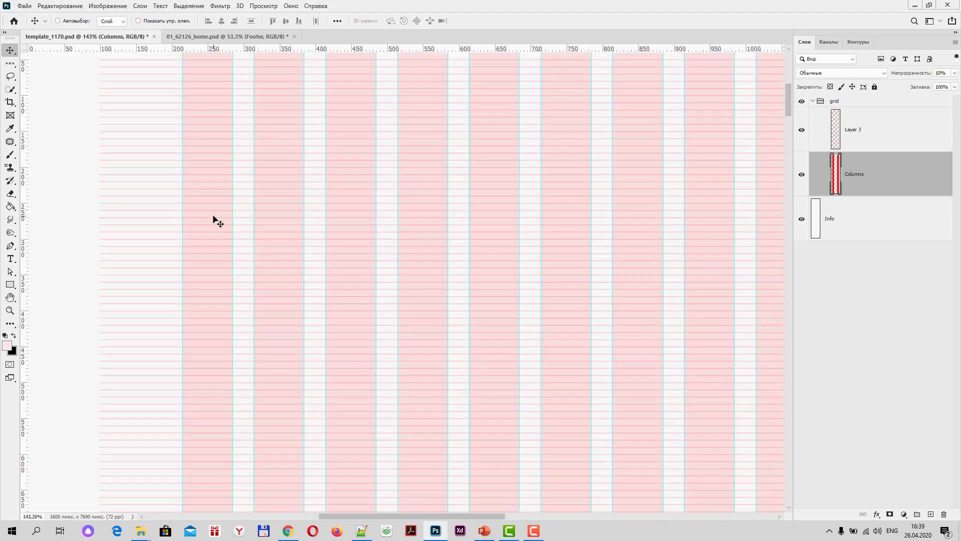
left_click_drag(222, 153, 186, 221)
scroll(182, 226, "down", 2)
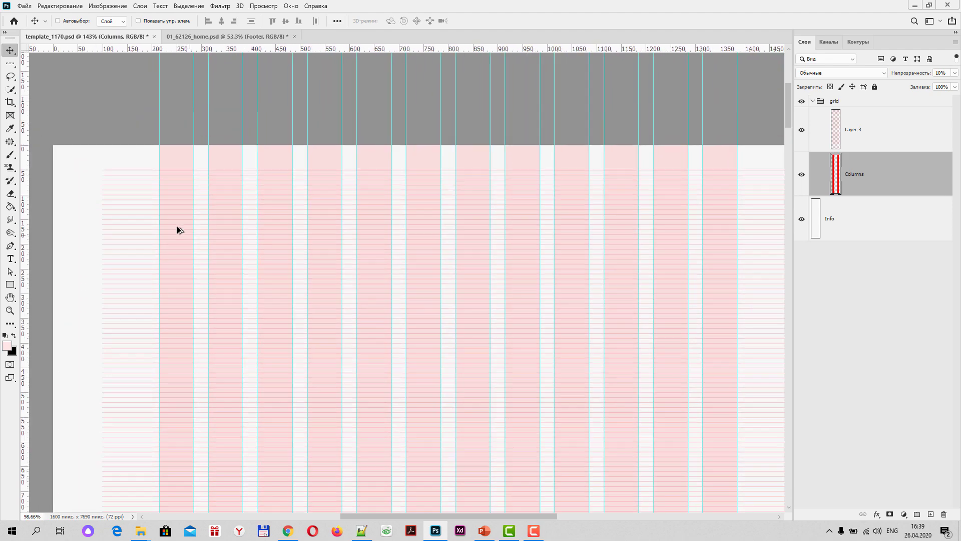
scroll(176, 226, "down", 1)
scroll(180, 227, "up", 1)
scroll(179, 227, "down", 1)
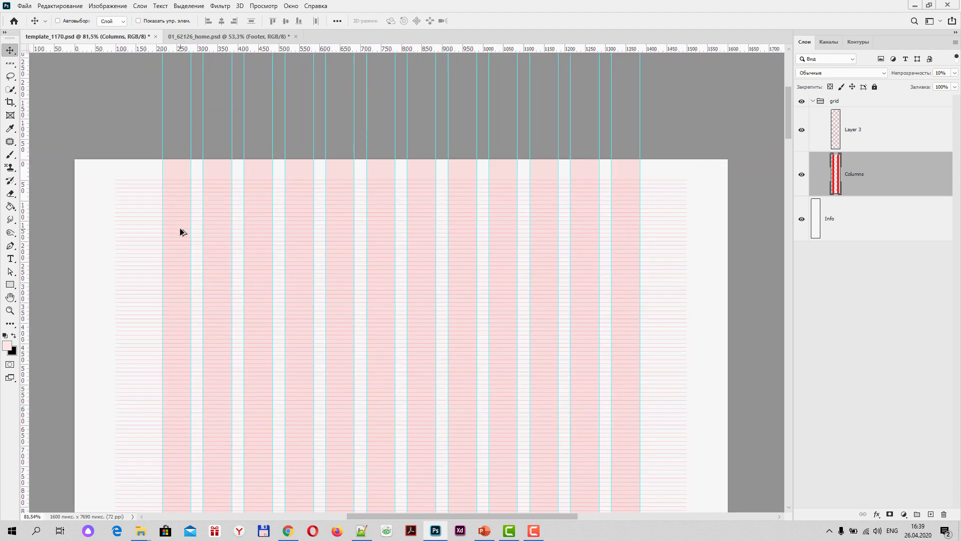
left_click_drag(339, 208, 339, 160)
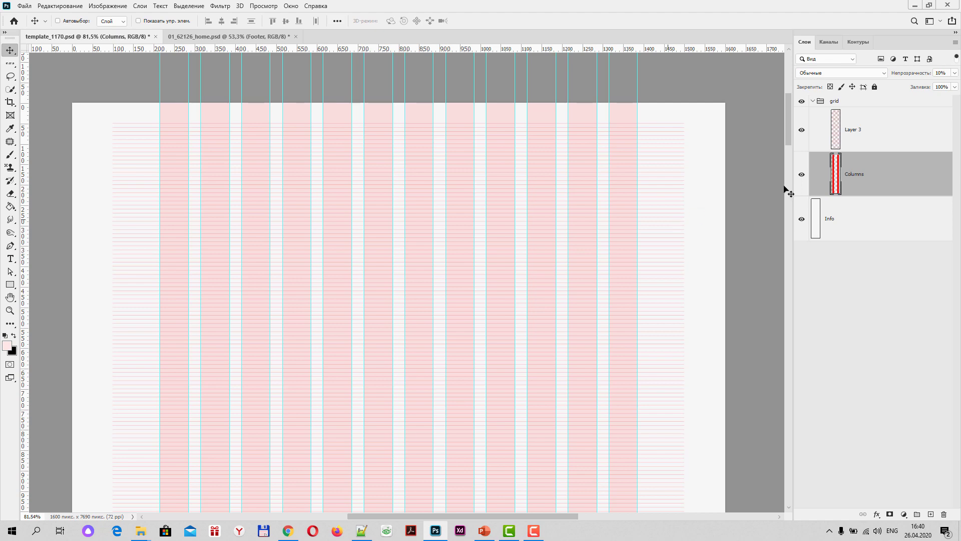
left_click(802, 131)
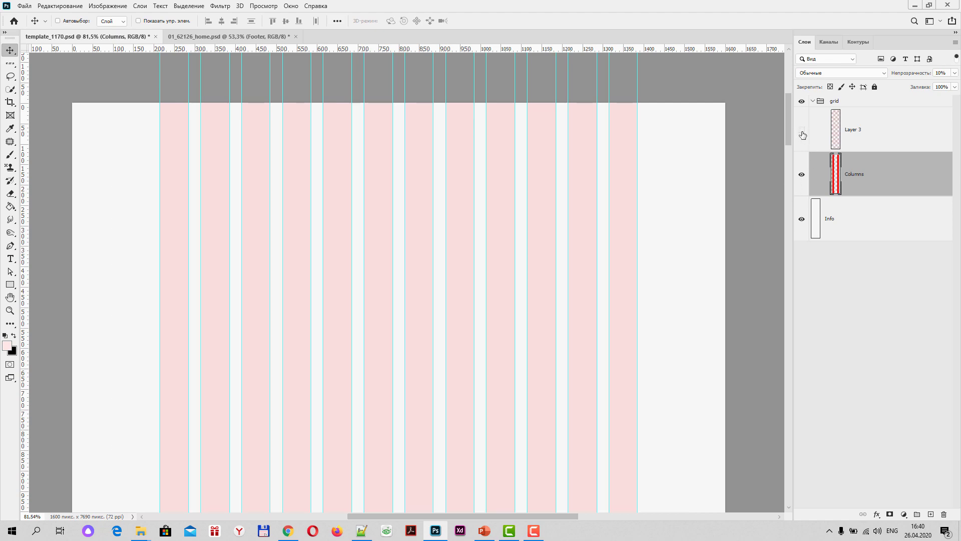
left_click(801, 130)
left_click(802, 102)
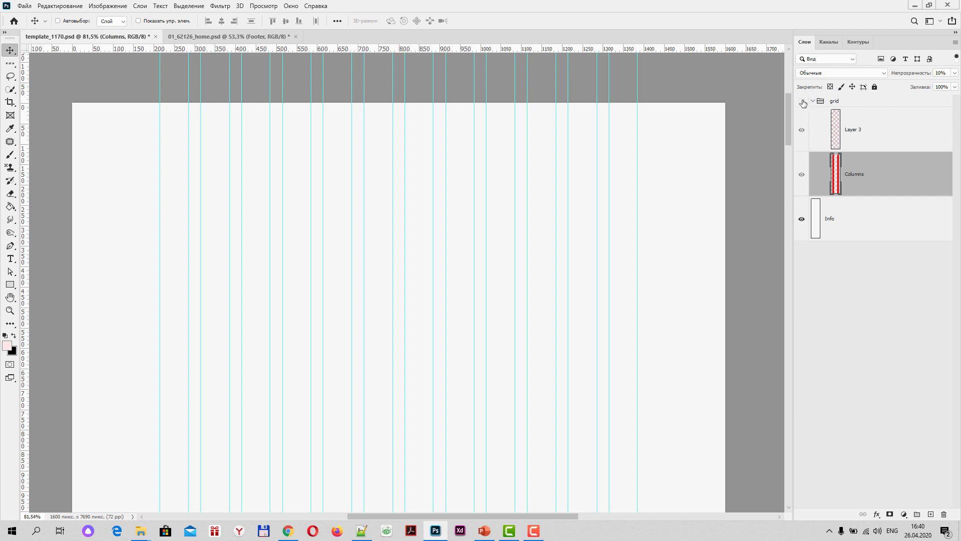
left_click(802, 101)
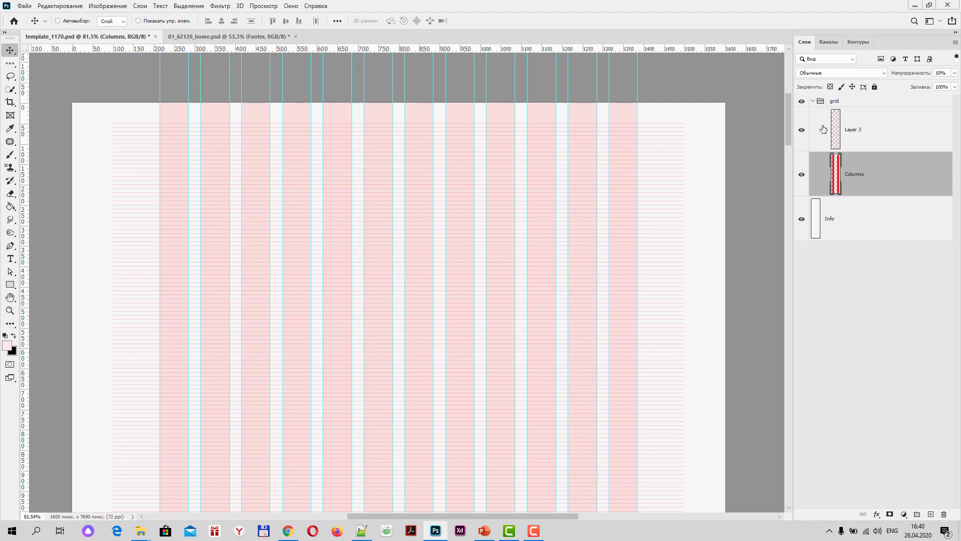
Step: Show Chrome's CSS · Bootstrap tab with the 1170px, 12-column Grid options table
left_click(291, 533)
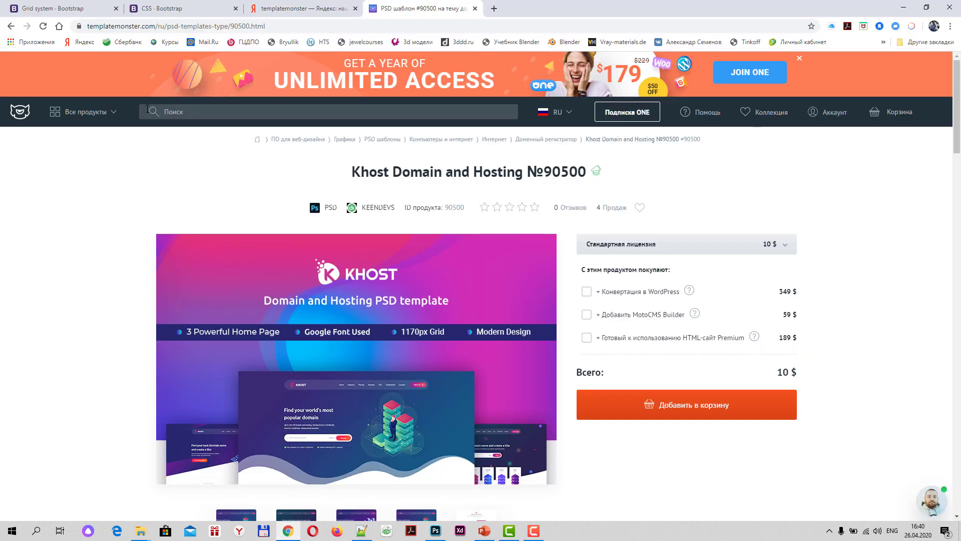
left_click(172, 9)
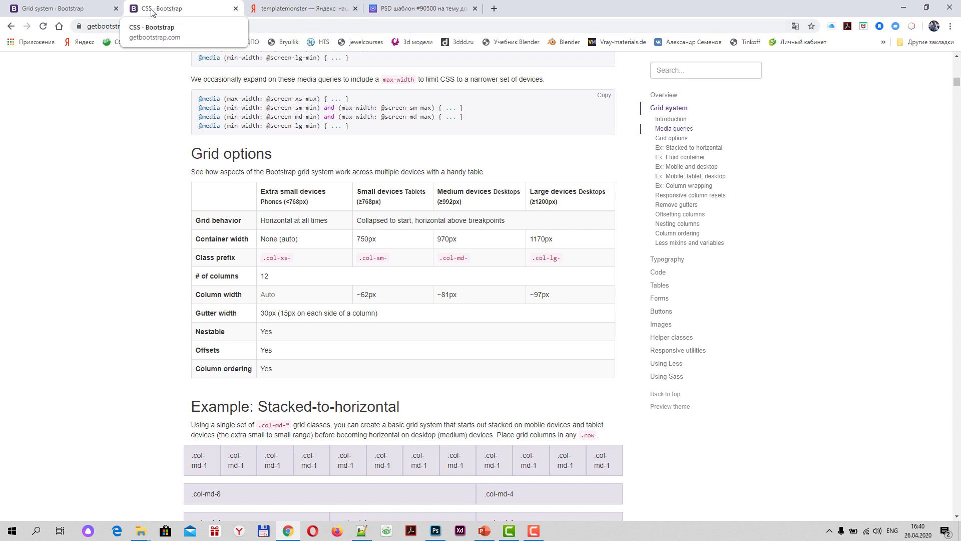
left_click(61, 14)
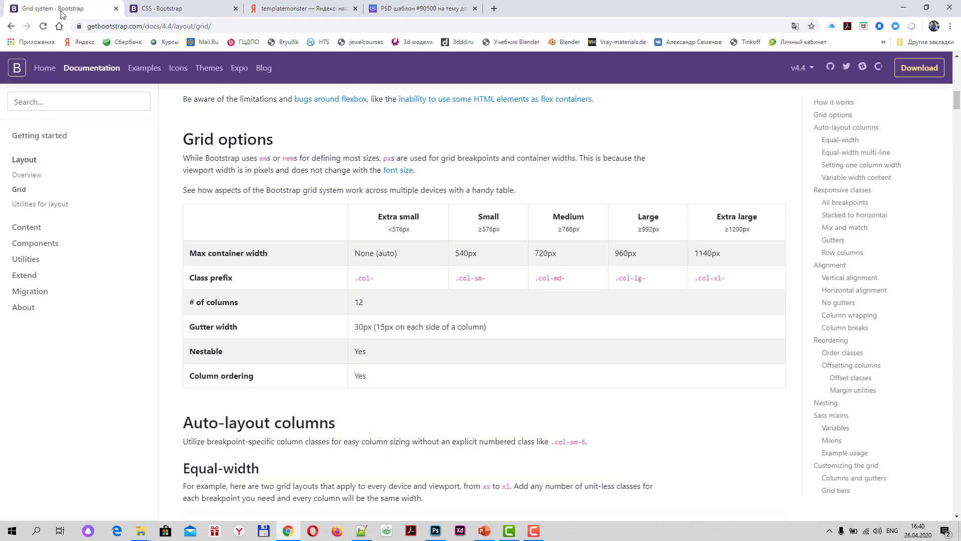
left_click(173, 11)
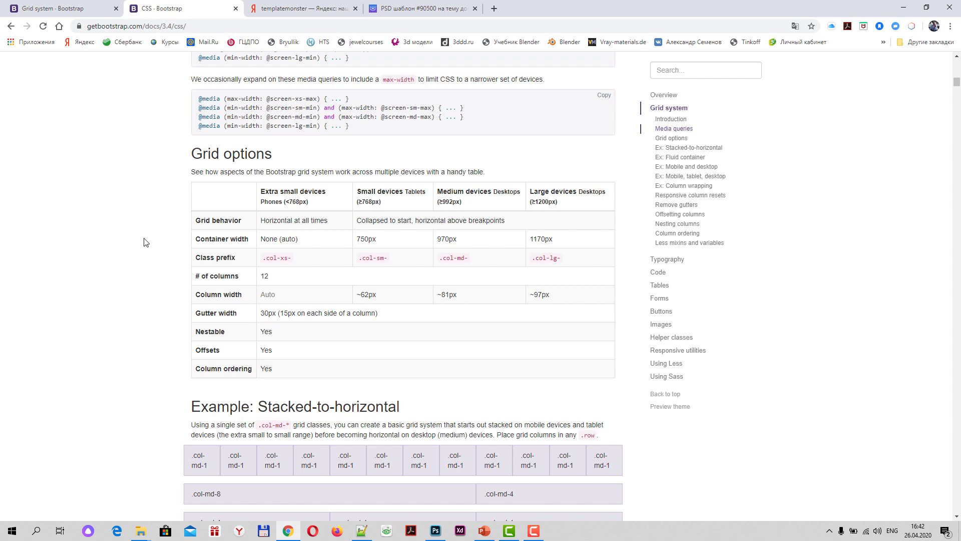
left_click(44, 10)
left_click(168, 9)
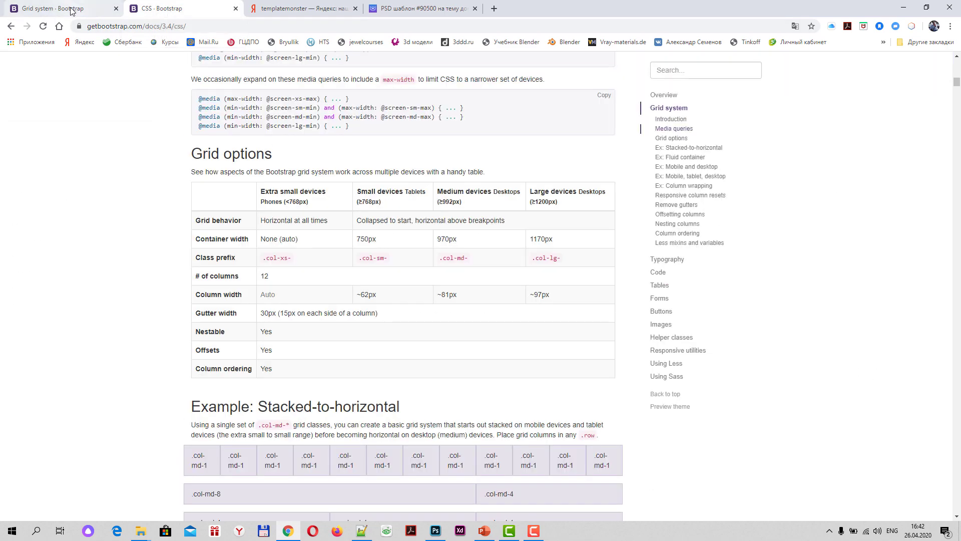
left_click(71, 10)
left_click(187, 11)
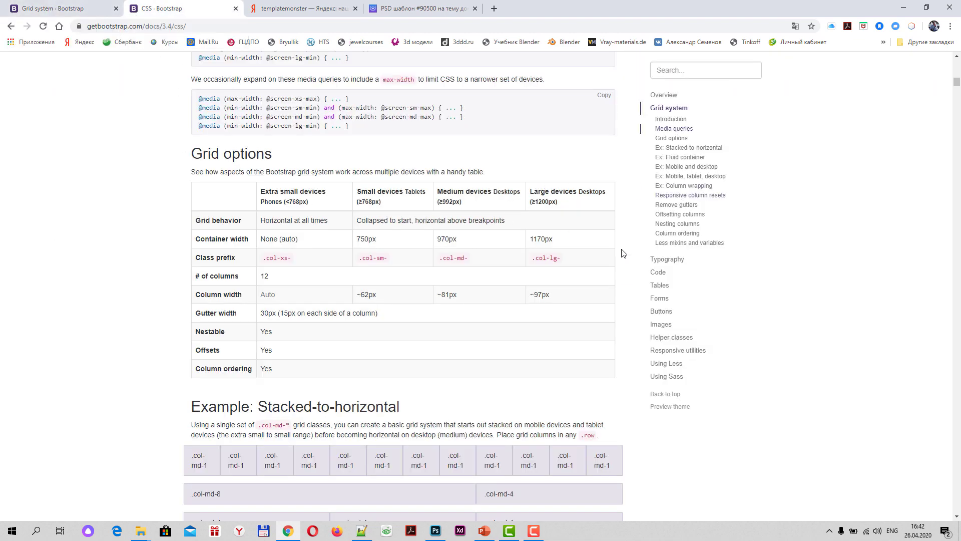
left_click(57, 10)
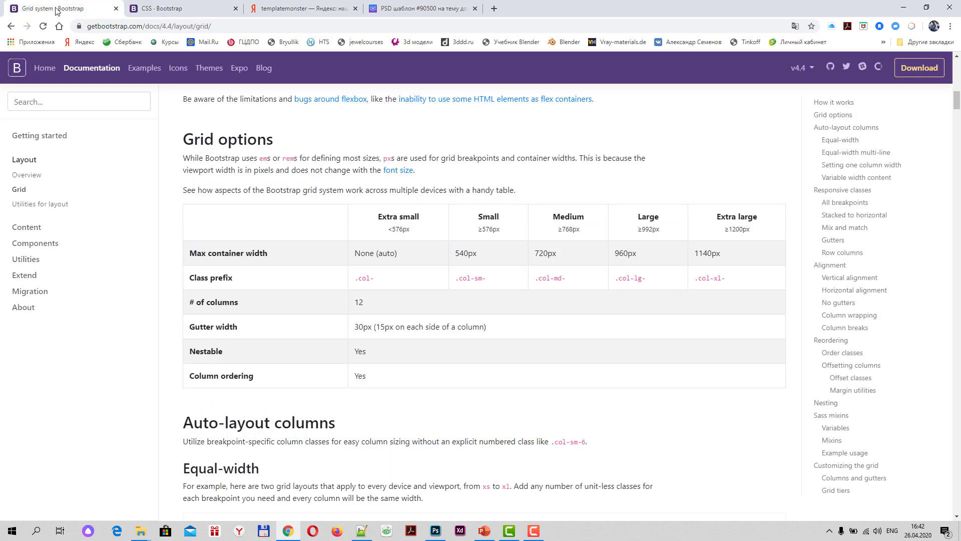
left_click(179, 10)
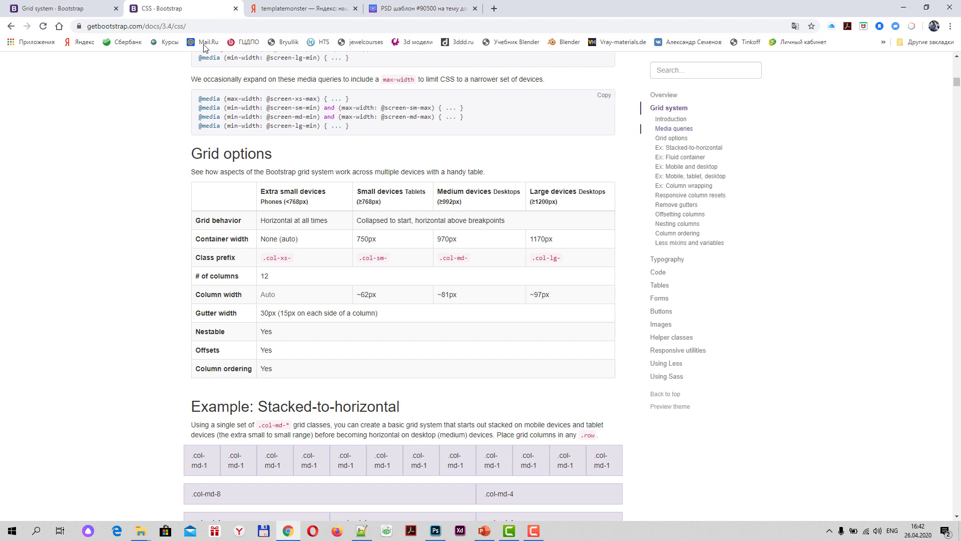
left_click(81, 9)
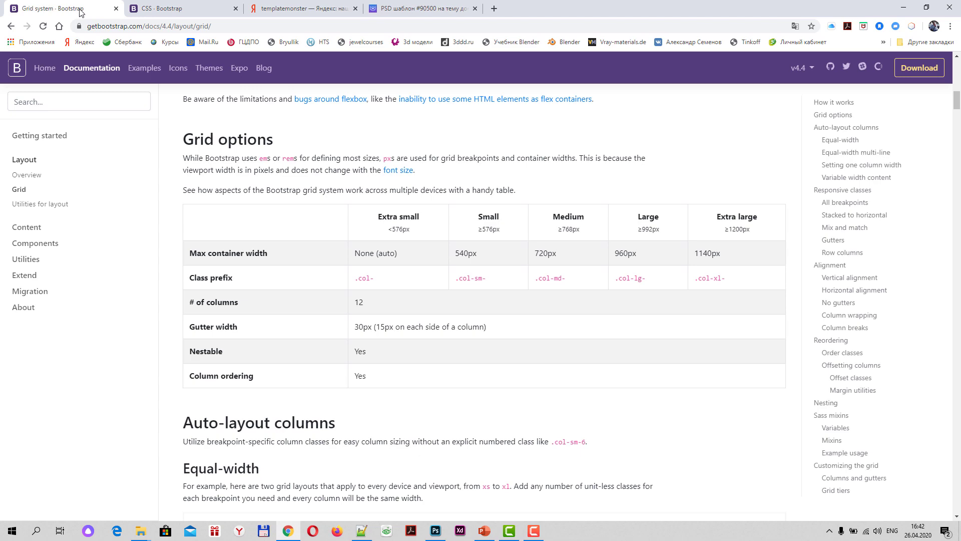
left_click(193, 11)
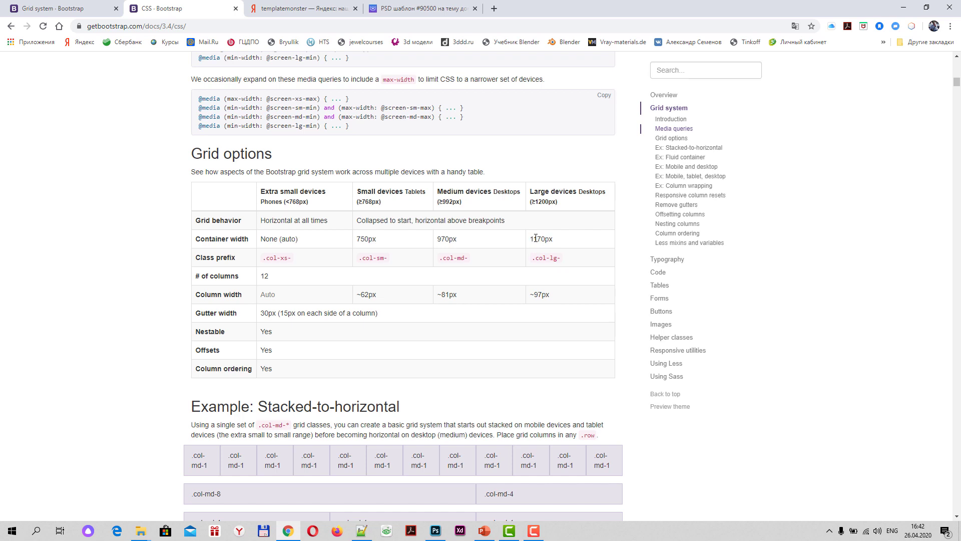
Step: Highlight the 1170px and 970px container widths and device labels in the Grid options table
left_click_drag(530, 239, 554, 239)
left_click(574, 241)
left_click_drag(439, 239, 461, 241)
left_click_drag(405, 192, 427, 192)
left_click_drag(301, 191, 326, 192)
Step: Glance at Photoshop, then mark the ~97px large-device column width in the table
left_click(435, 532)
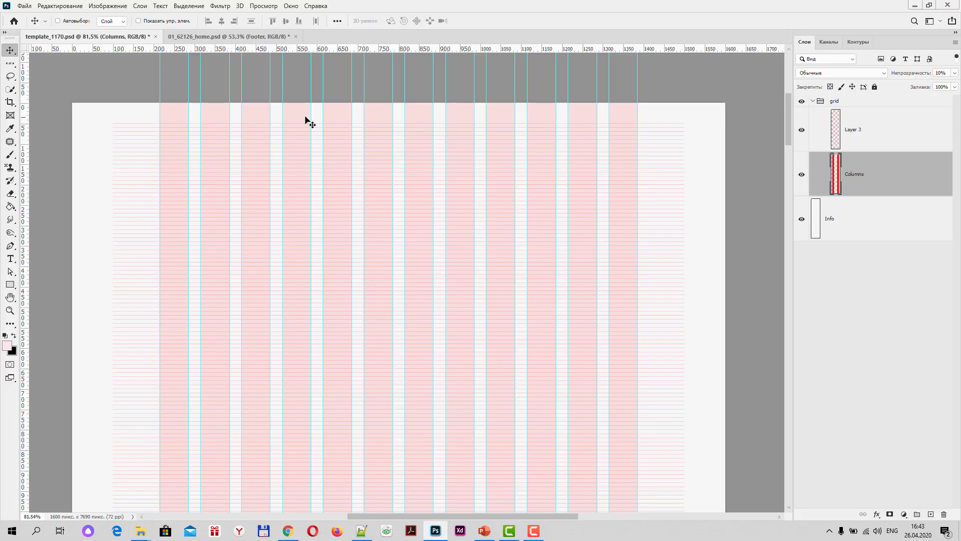
left_click(291, 534)
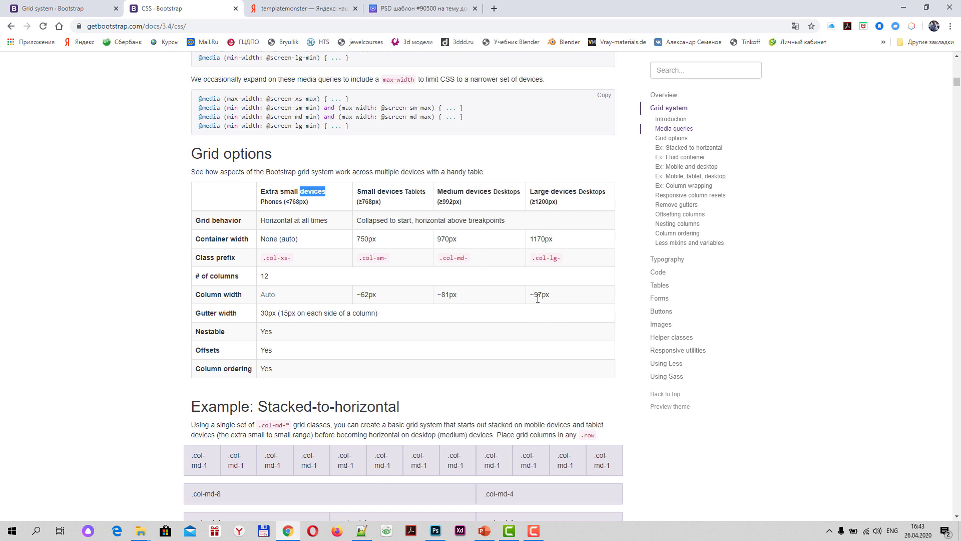
left_click_drag(533, 294, 548, 294)
left_click(557, 302)
Step: Resize Chrome to show the docs sidebar, peek at Photoshop, then return to the table
left_click(927, 7)
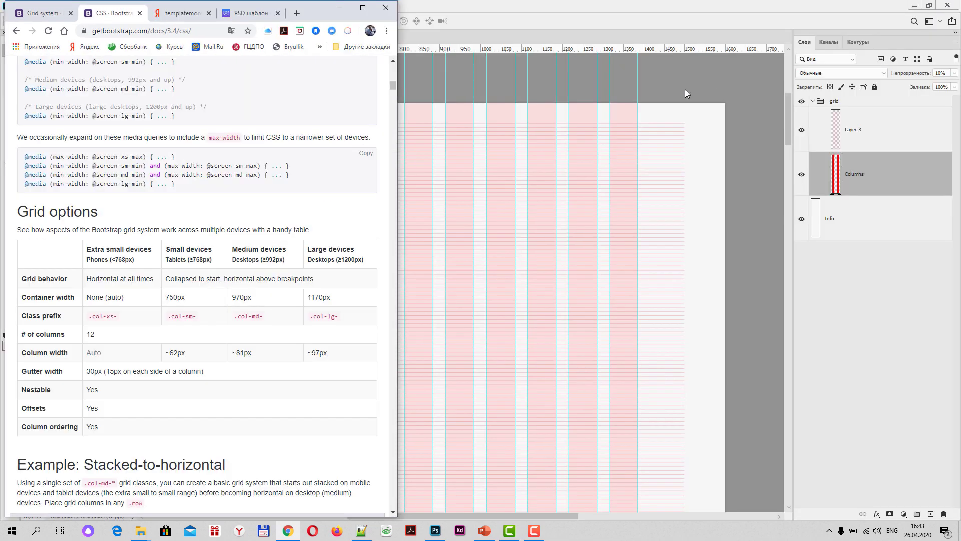
left_click_drag(398, 137, 959, 130)
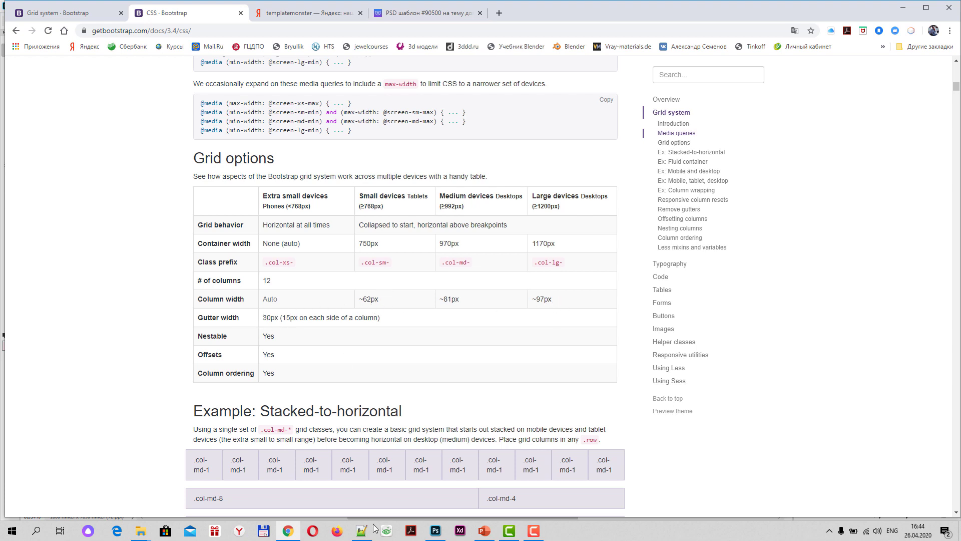
left_click(435, 532)
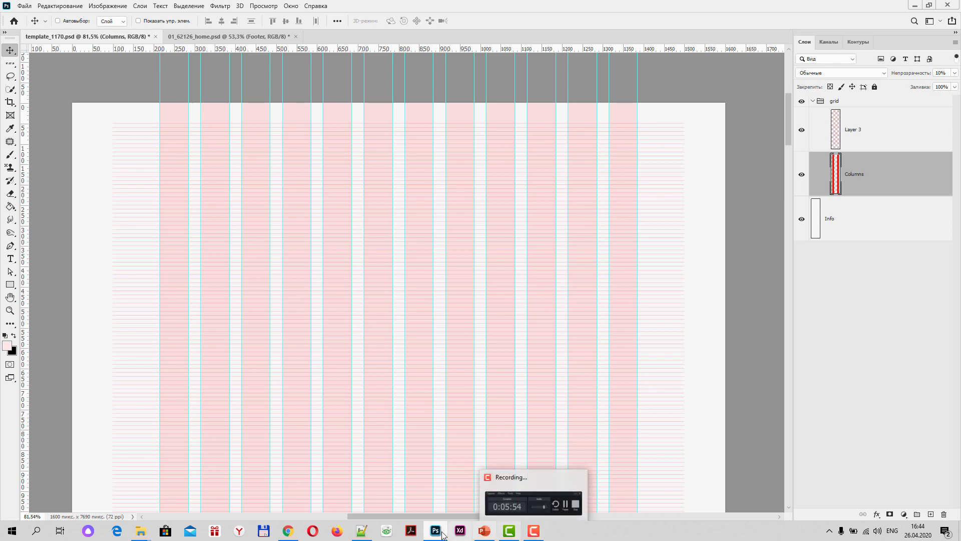
left_click(289, 533)
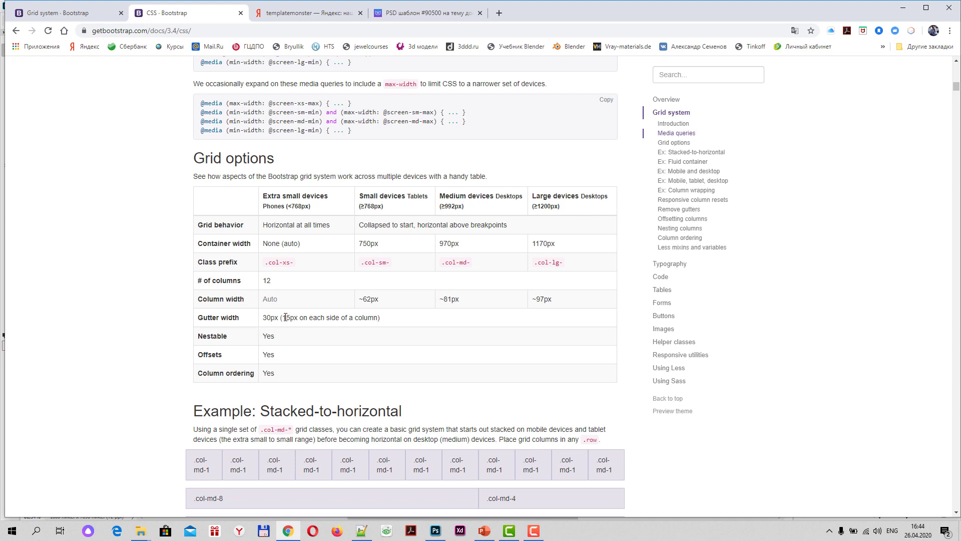
mouse_move(283, 317)
left_mouse_down()
mouse_move(274, 318)
mouse_move(378, 317)
left_mouse_up()
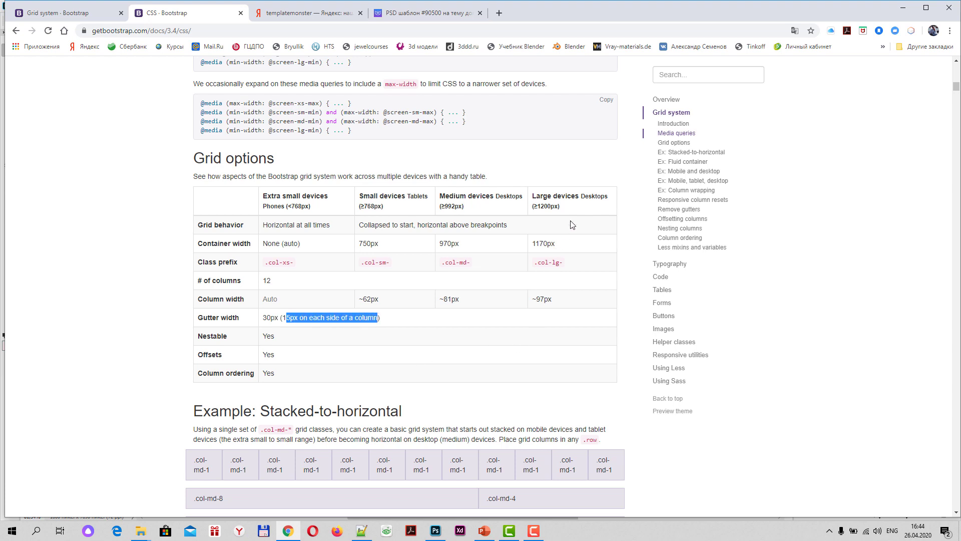
left_click(555, 300)
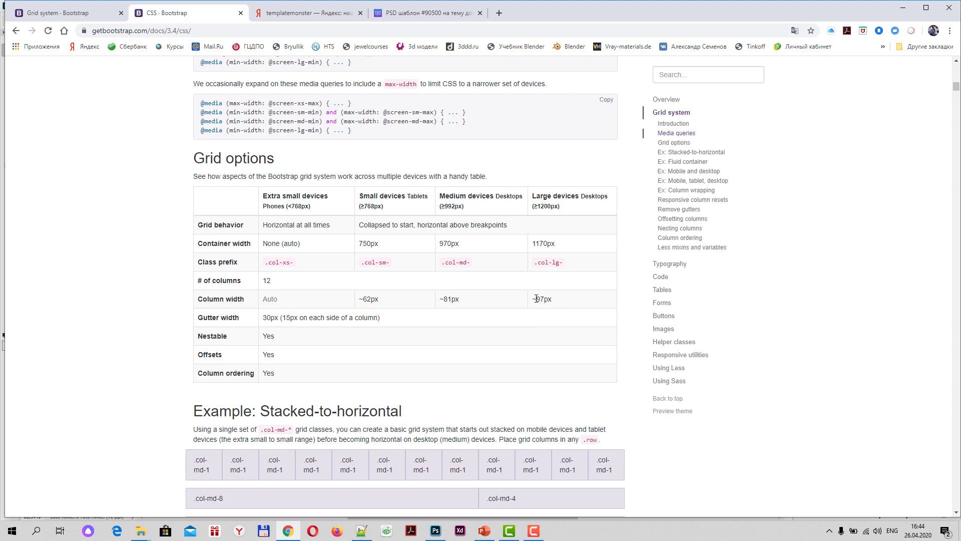
left_click_drag(536, 299, 544, 299)
left_click_drag(532, 244, 563, 245)
left_click_drag(536, 299, 550, 299)
Step: Review Bootstrap 4.4's container widths: 1140px extra-large, 960px large and 540px small
left_click(45, 14)
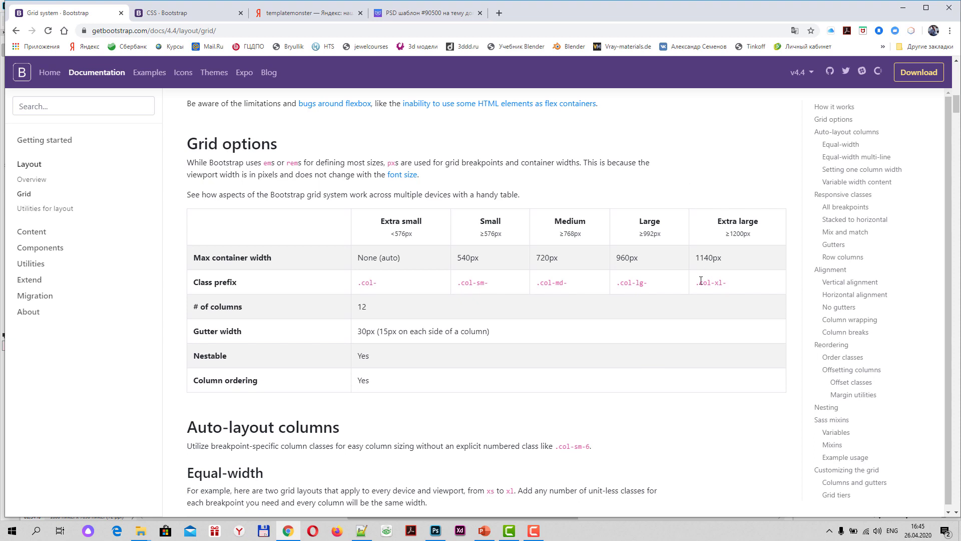
left_click_drag(698, 258, 717, 258)
left_click_drag(618, 258, 650, 258)
left_click(643, 257)
double_click(460, 257)
left_click(741, 265)
Step: Recheck the 1140px container and the 15px per-side gutter note, then return to Photoshop
left_click_drag(698, 257, 733, 260)
left_click_drag(383, 331, 488, 331)
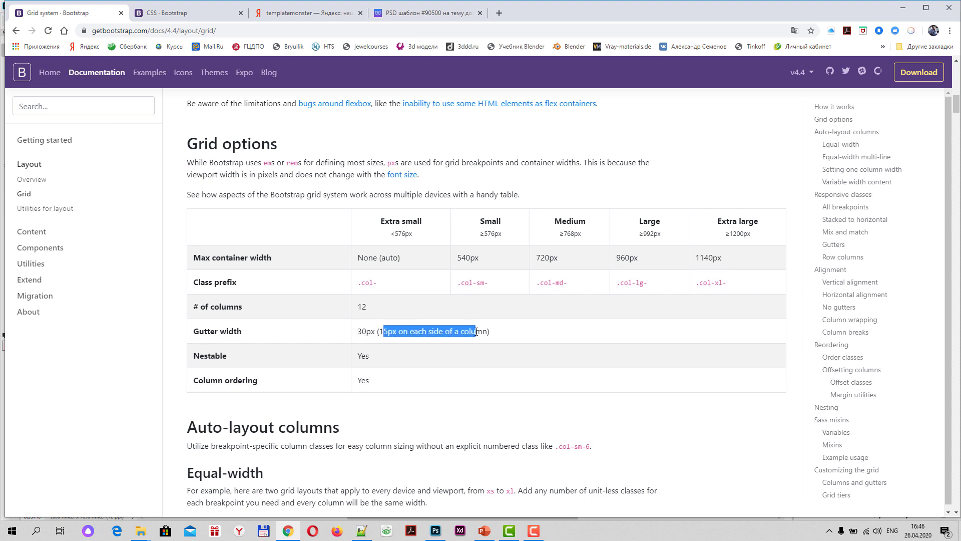
left_click(518, 335)
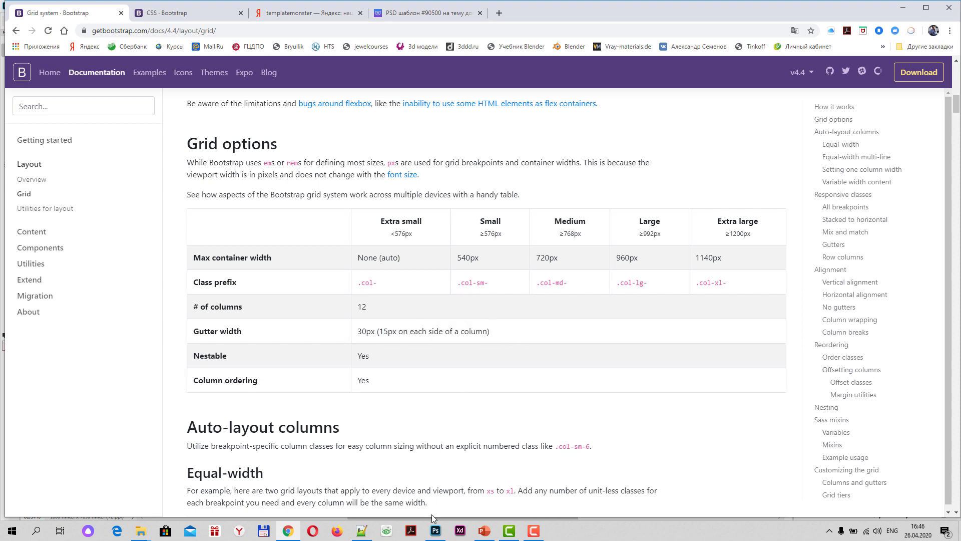
mouse_move(436, 530)
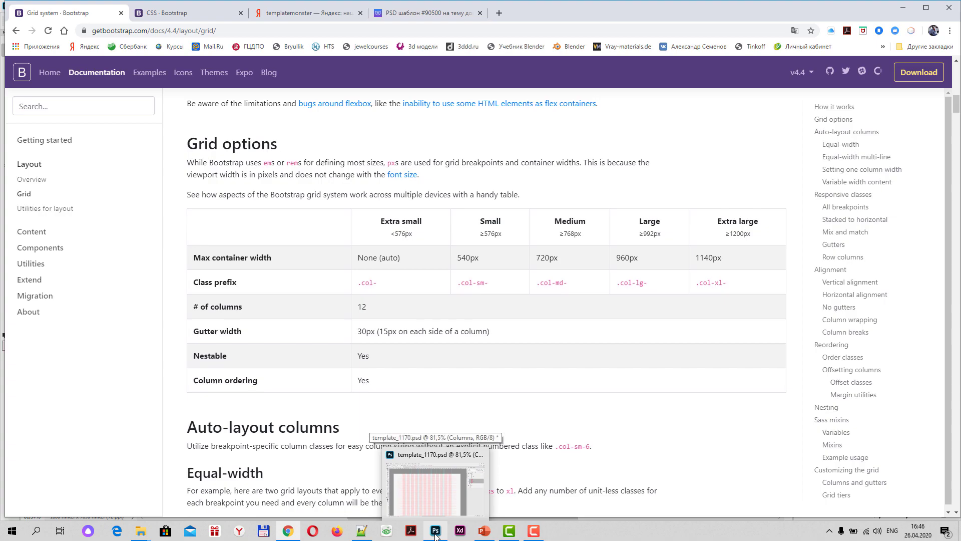
left_click(436, 534)
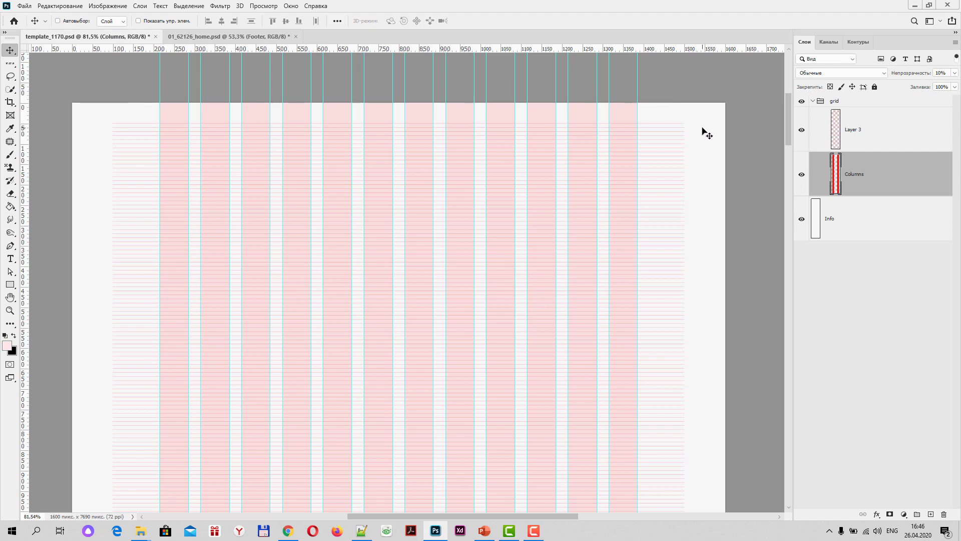
Step: Start a new document from the Web presets and pick the 1920×1080 preset
left_click(23, 6)
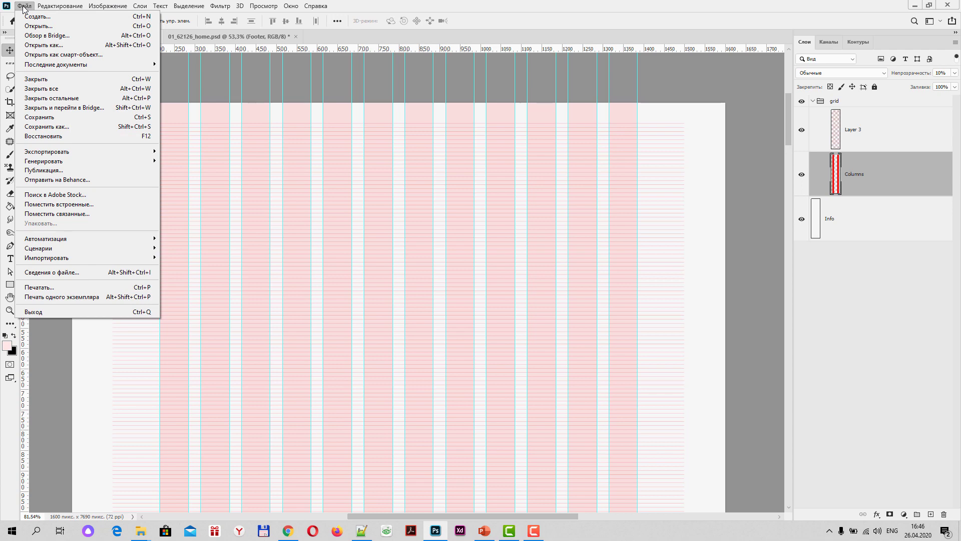
left_click(37, 17)
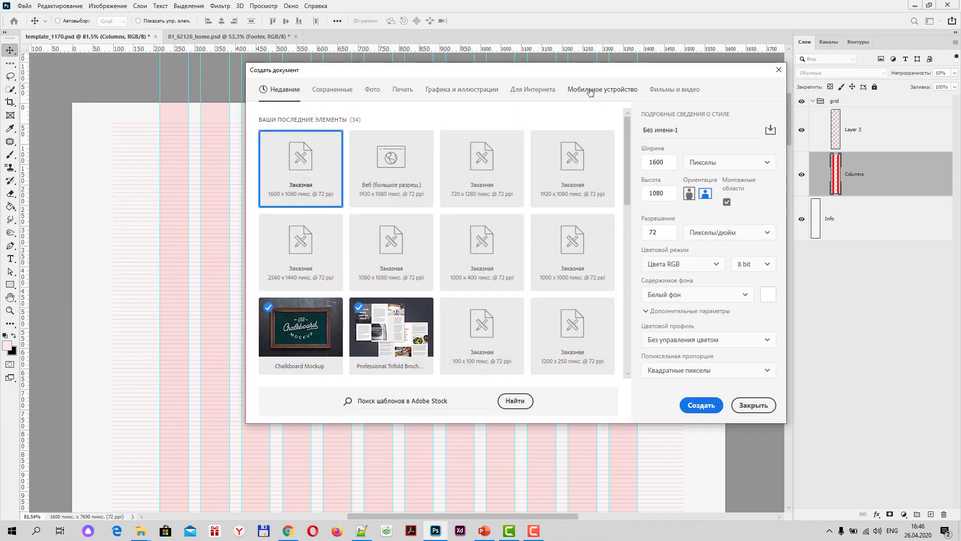
left_click(534, 91)
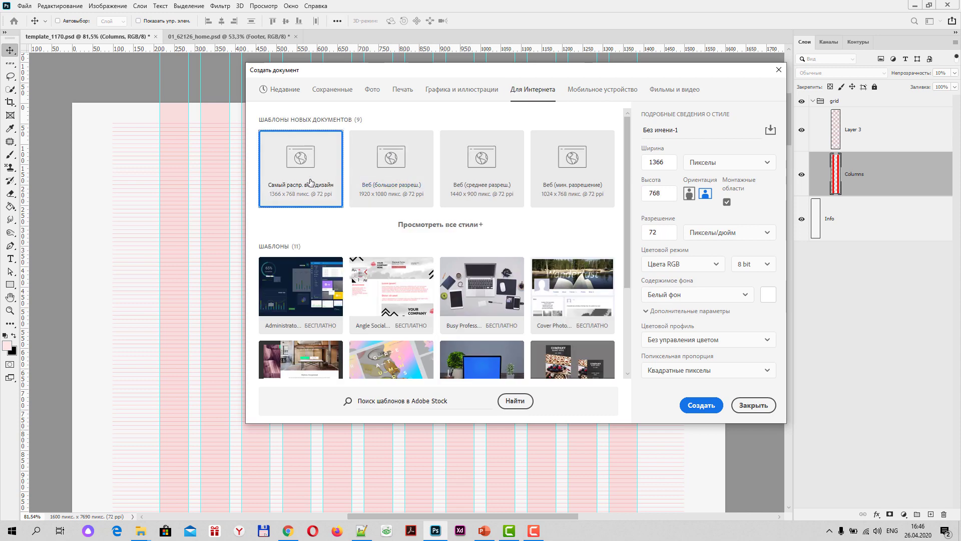
left_click(443, 229)
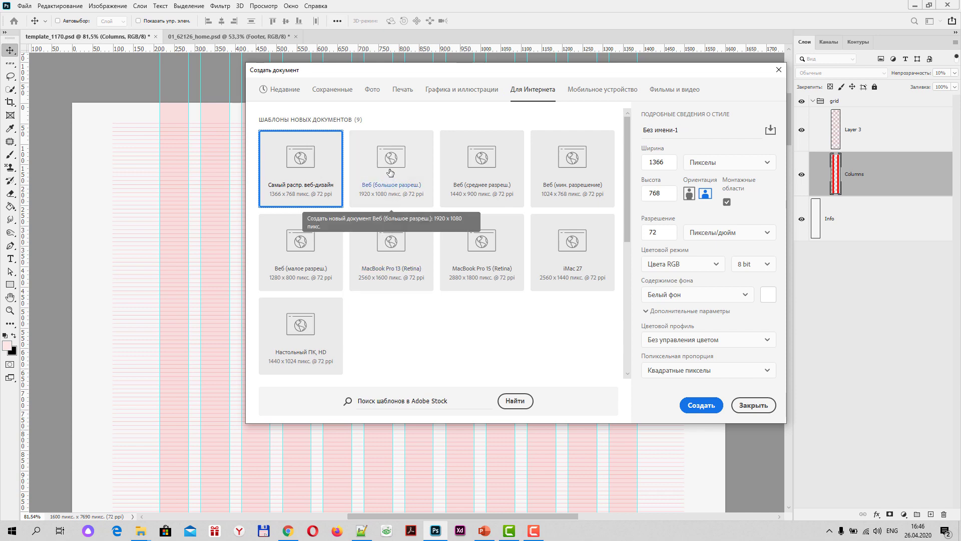
left_click(383, 187)
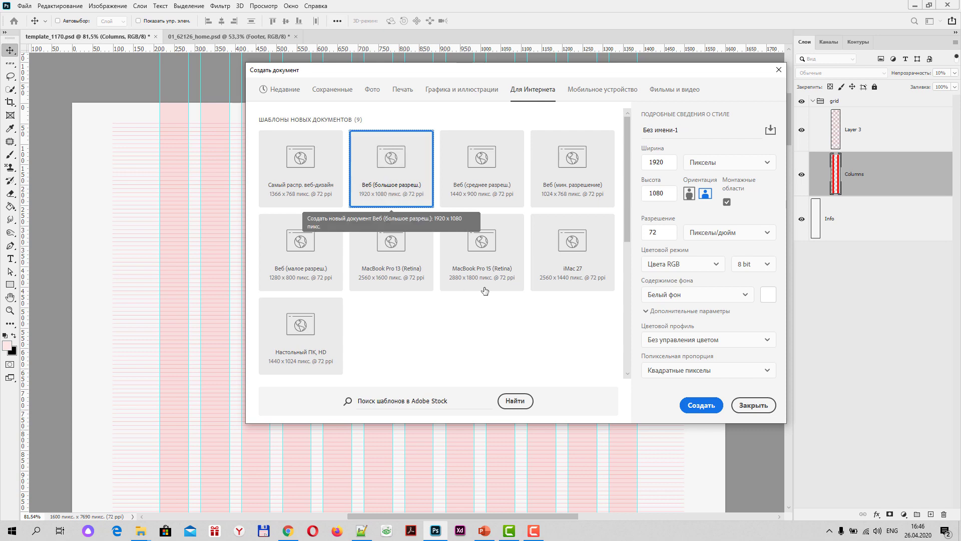
Step: Preview other Web presets (1440×900, 1024×768, 2560×1600) before settling back on 1920×1080
left_click(482, 164)
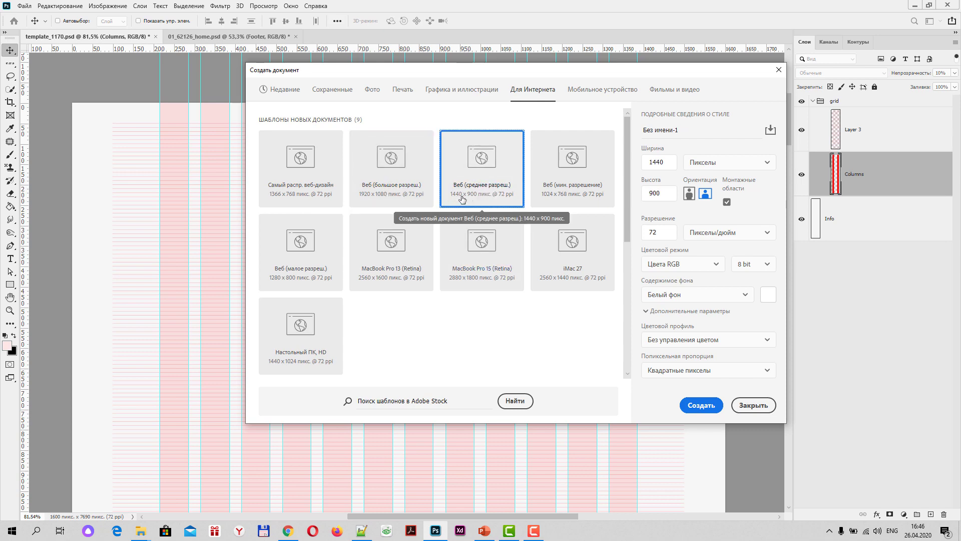
left_click(570, 168)
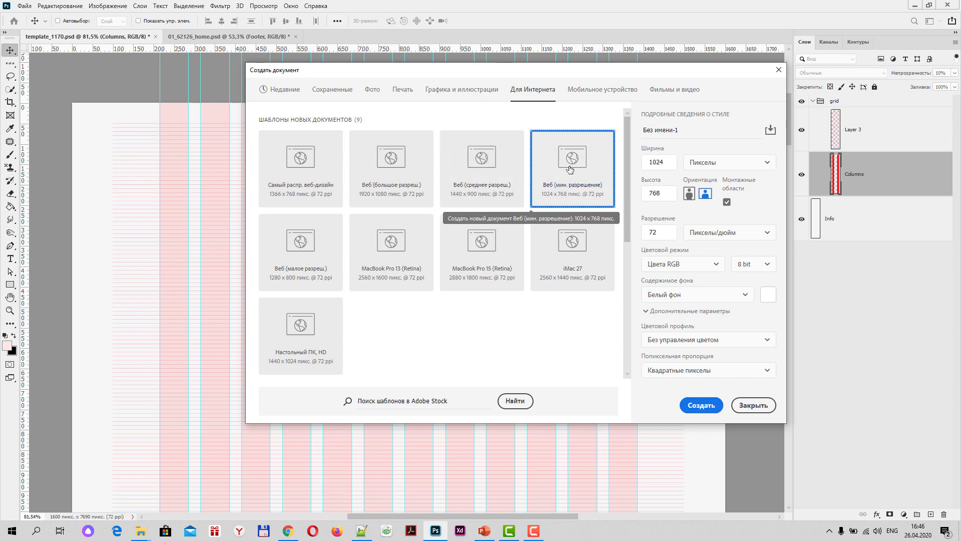
left_click(379, 186)
left_click(478, 178)
left_click(554, 175)
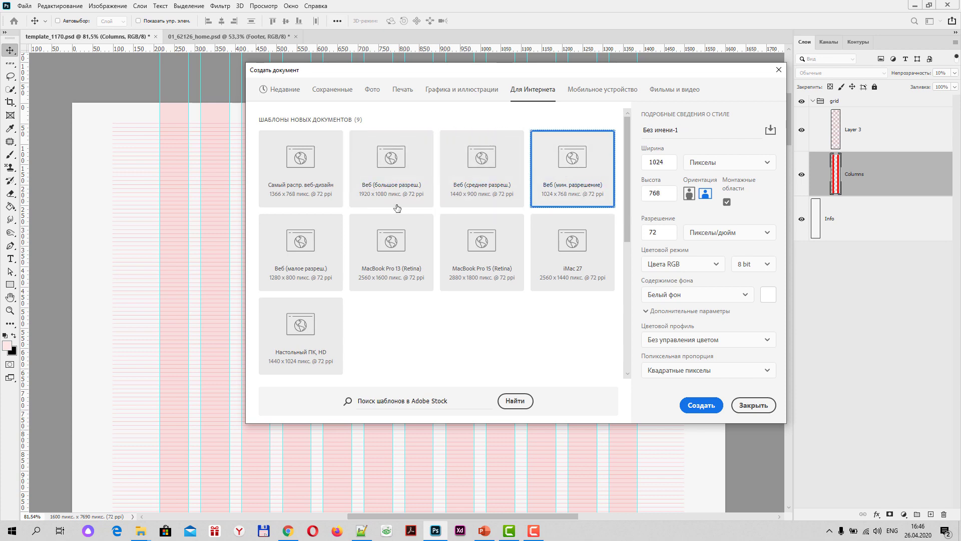
left_click(290, 255)
left_click(391, 253)
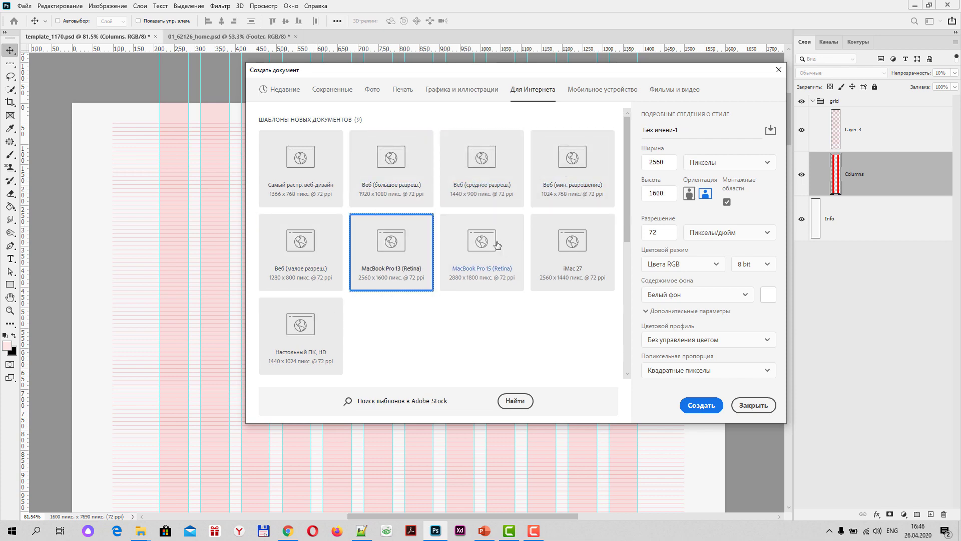
left_click(497, 245)
left_click(568, 244)
left_click(391, 176)
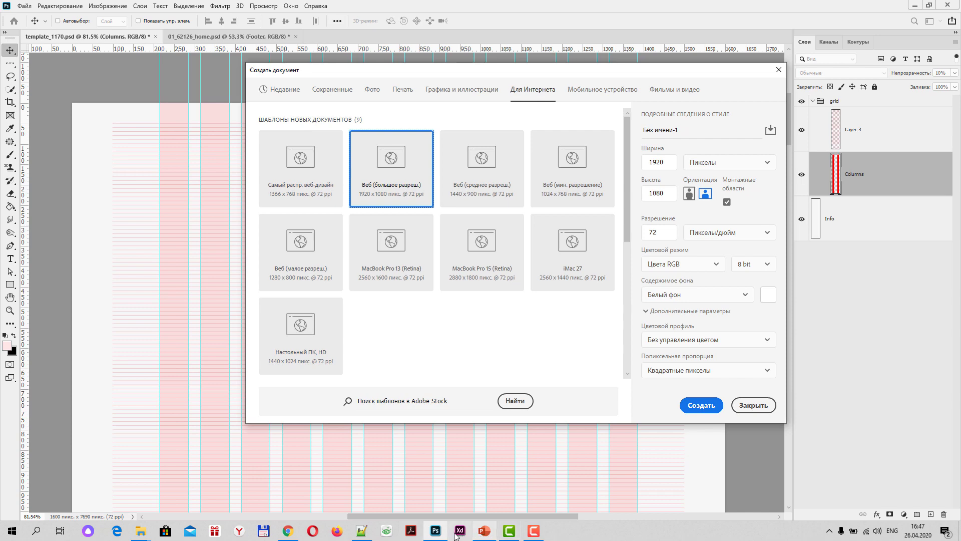
Step: After rechecking the Bootstrap docs, create the document with the 1920×1080 Web preset
left_click(288, 531)
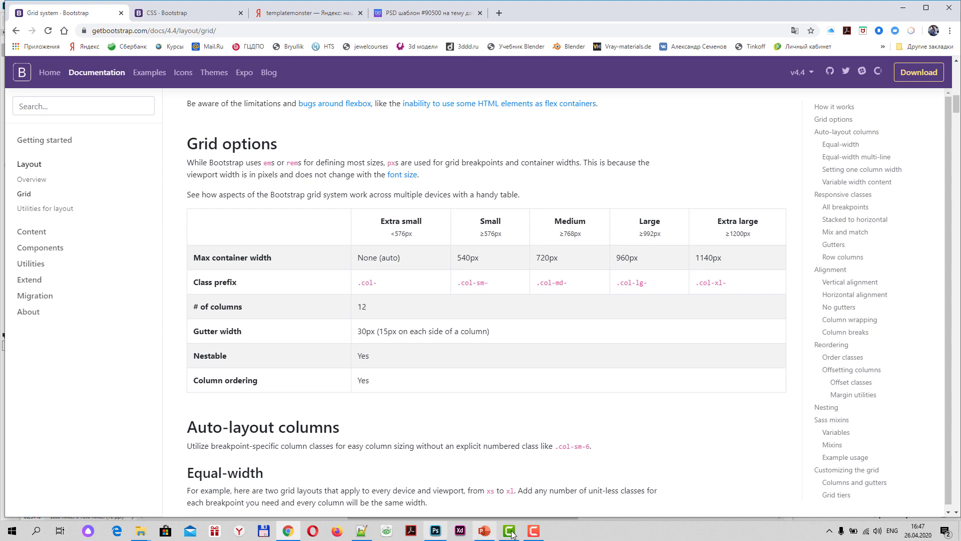
mouse_move(435, 530)
left_click(433, 483)
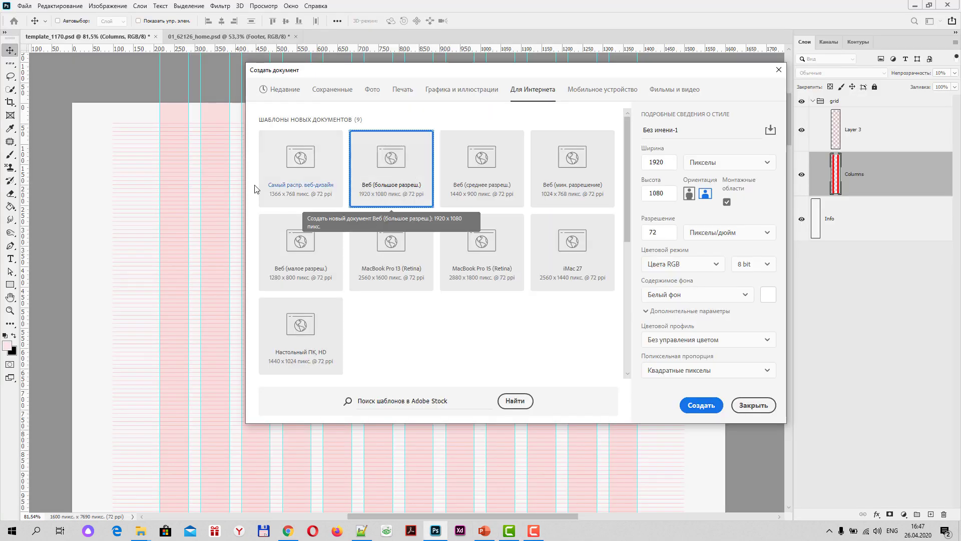
left_click(291, 186)
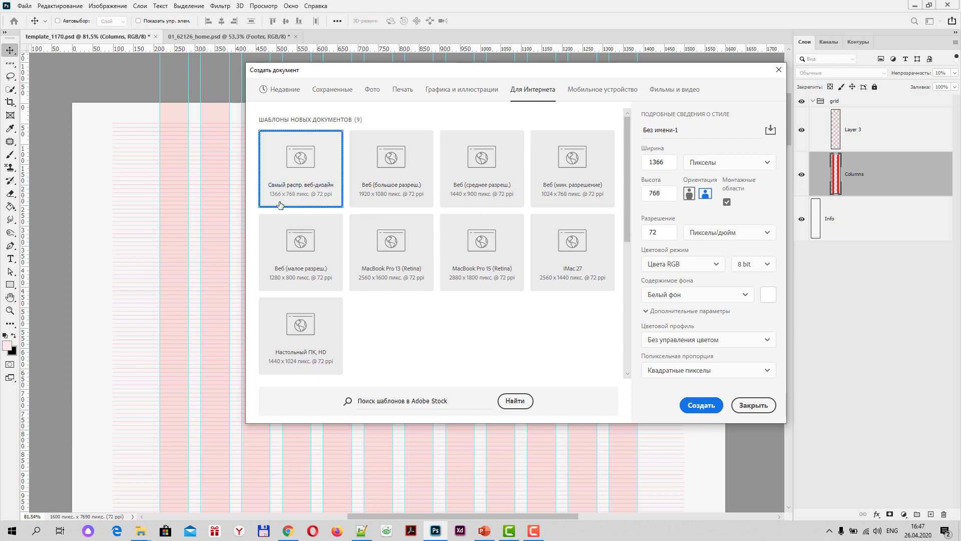
left_click(386, 170)
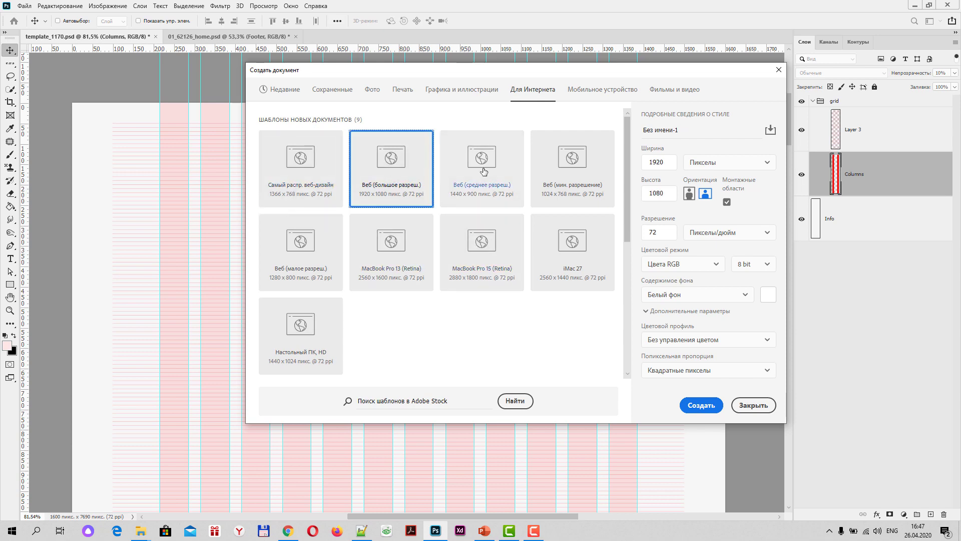
left_click(482, 179)
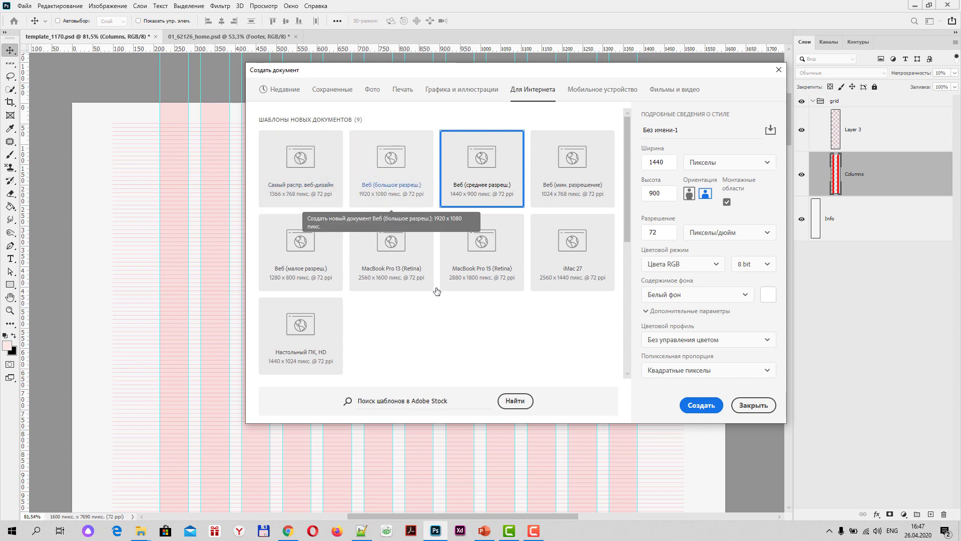
left_click(394, 168)
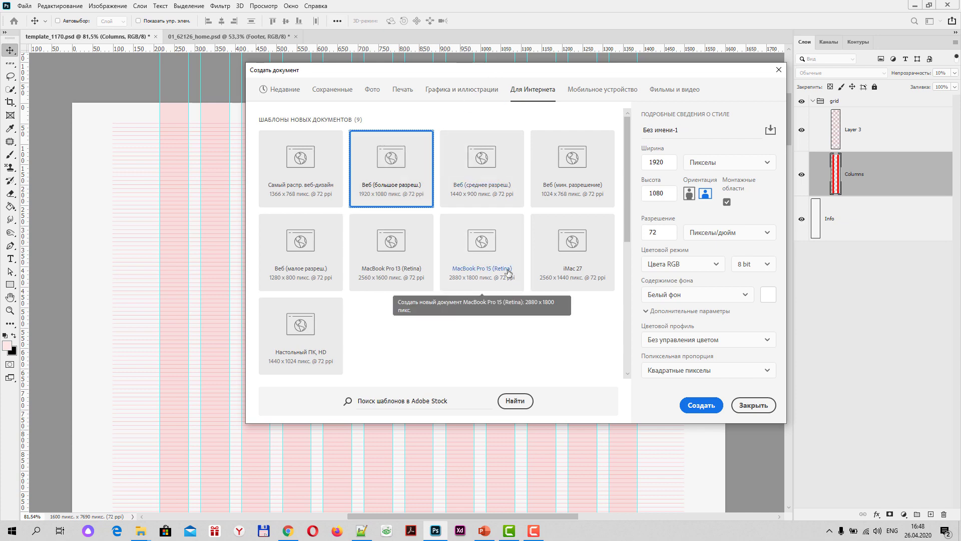
left_click(702, 405)
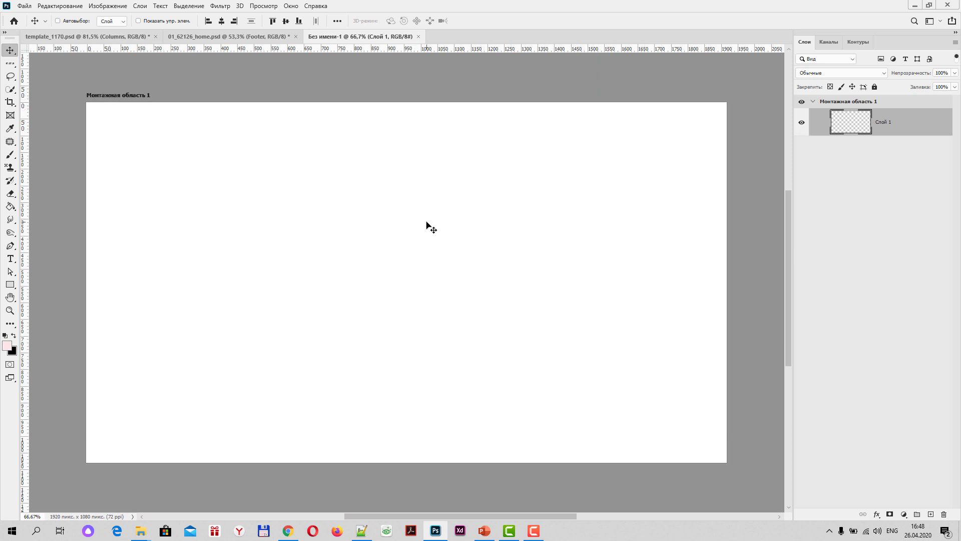
scroll(426, 221, "down", 1)
scroll(426, 221, "down", 1)
scroll(426, 221, "up", 1)
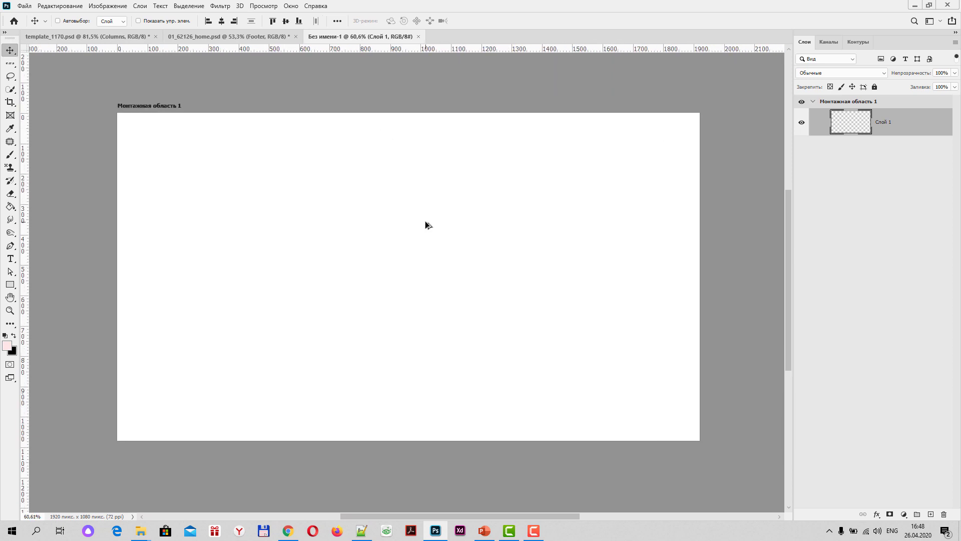
scroll(425, 220, "down", 1)
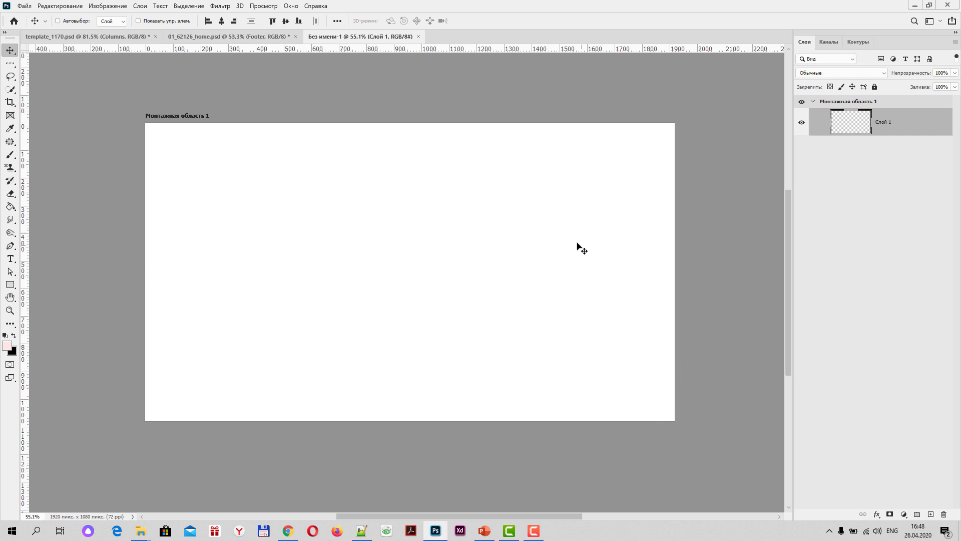
left_click_drag(574, 236, 554, 234)
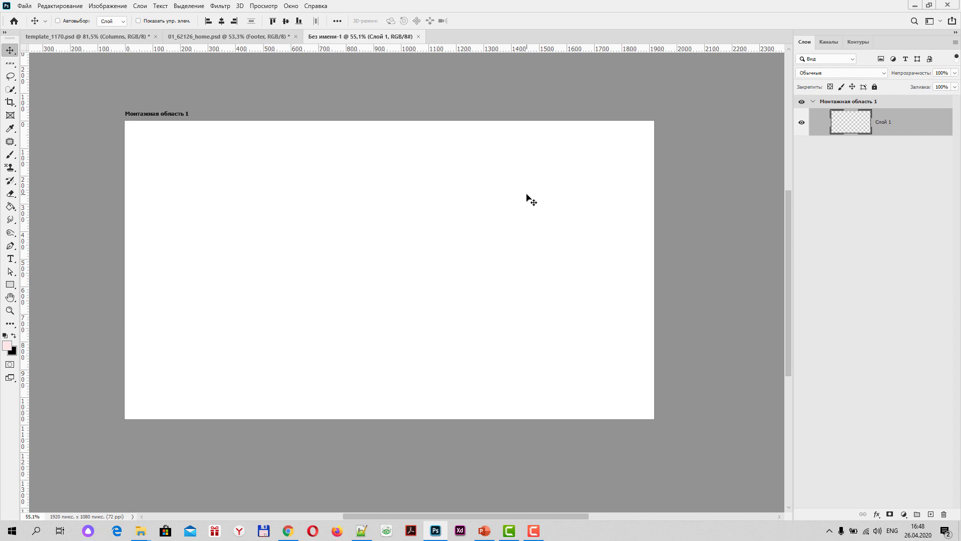
Step: Add two new artboards to the right of Artboard 1
left_click(150, 114)
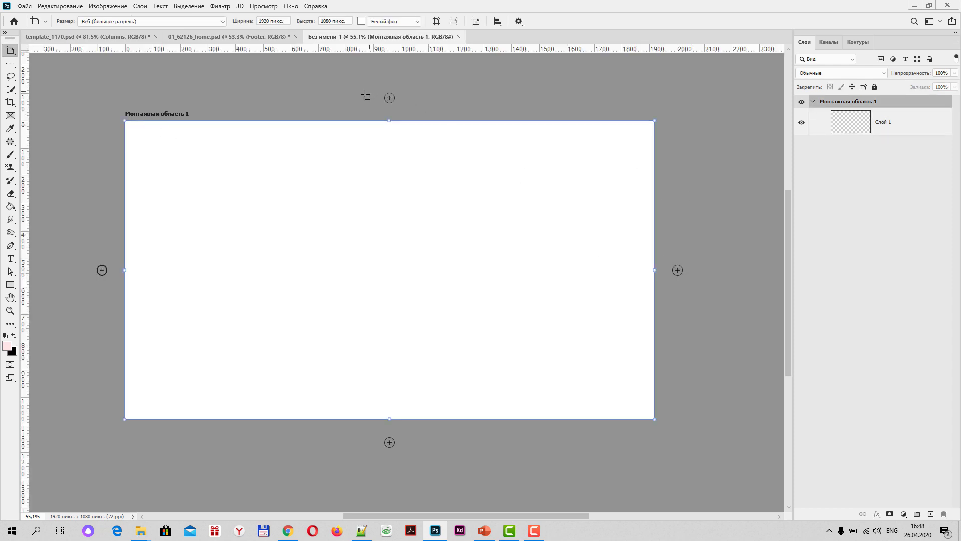
left_click(677, 270)
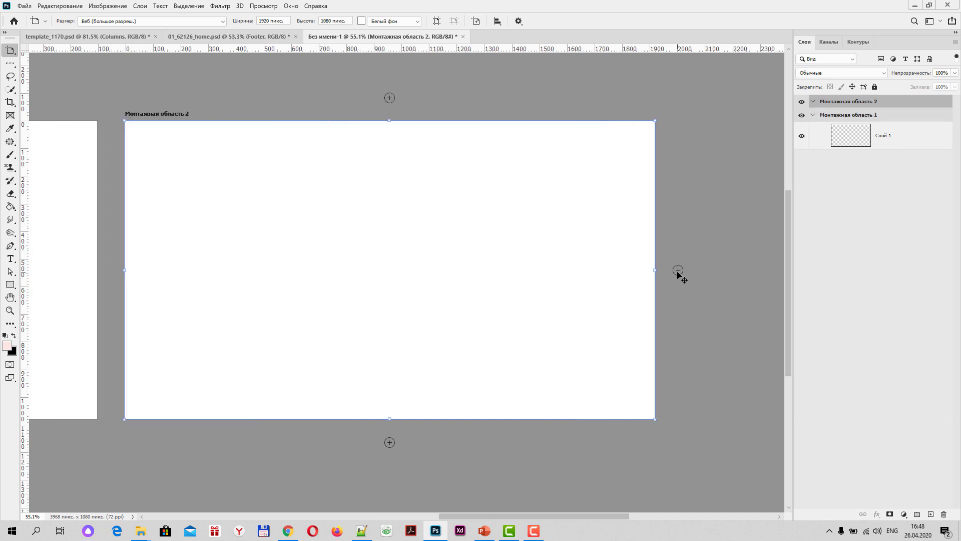
left_click(678, 271)
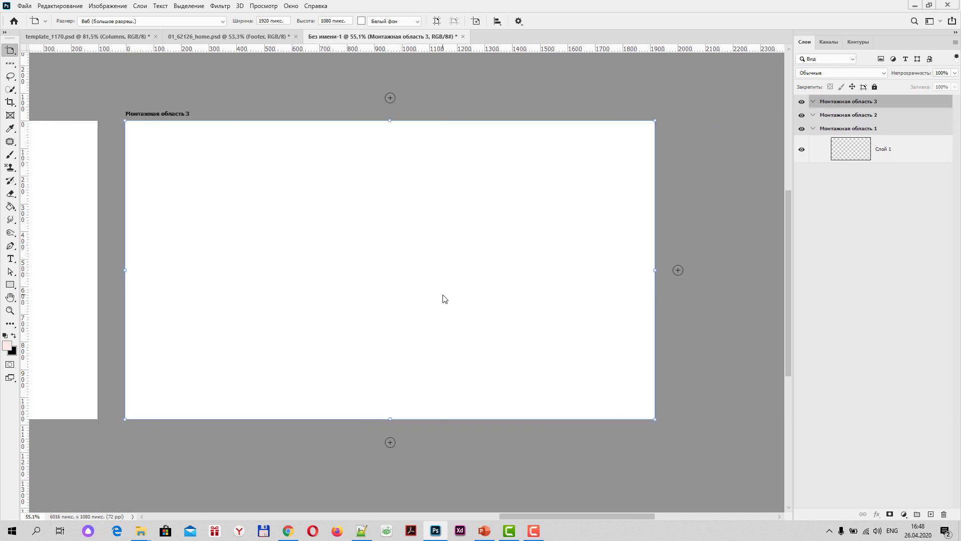
scroll(430, 318, "down", 3)
scroll(434, 321, "down", 2)
scroll(438, 321, "down", 2)
scroll(439, 323, "down", 2)
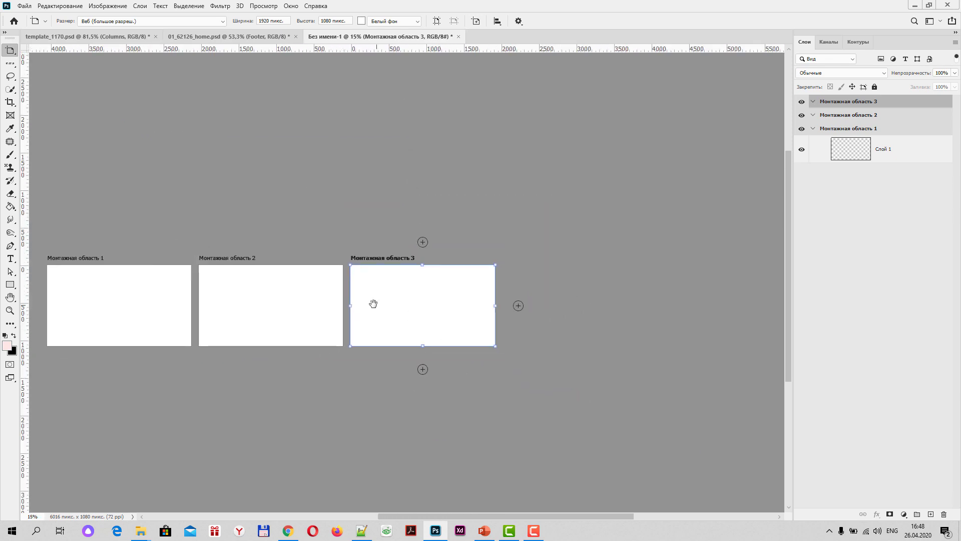
scroll(445, 298, "left", 3)
Step: Add a fourth artboard below Artboard 2, then delete it
key("v")
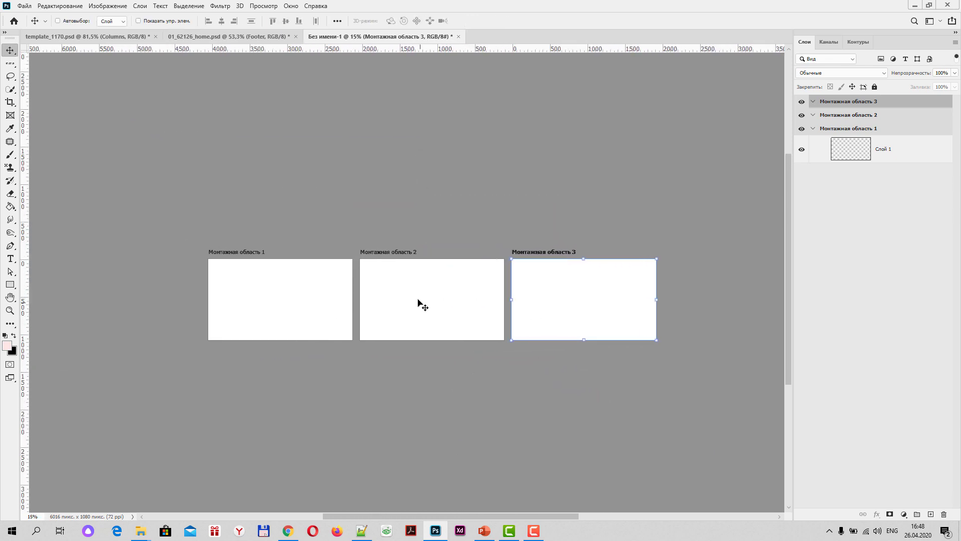
key("shift+v")
left_click(401, 258)
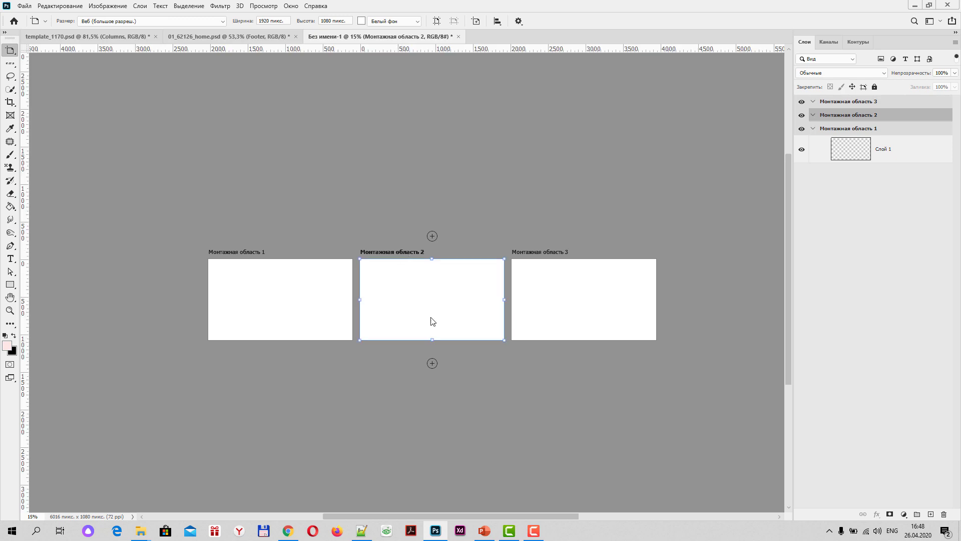
left_click(432, 364)
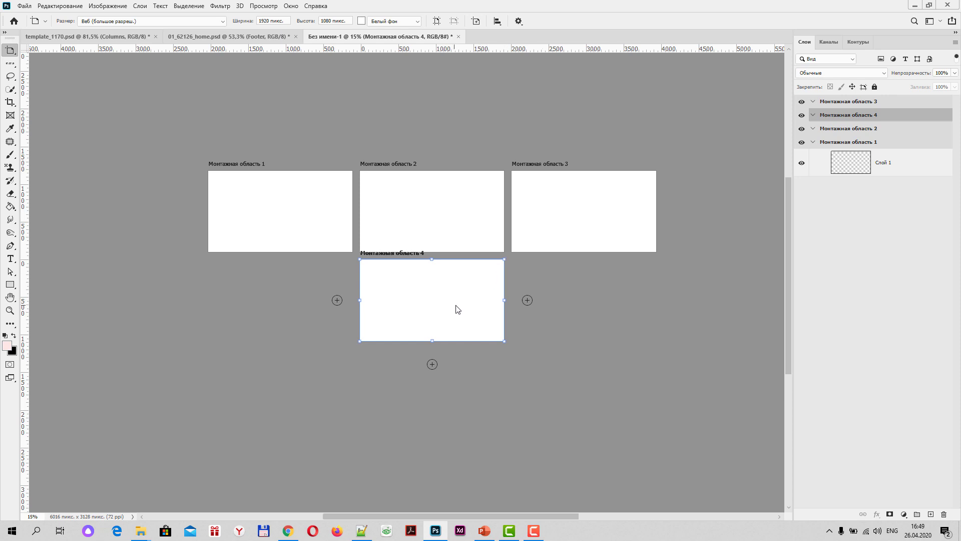
key("Delete")
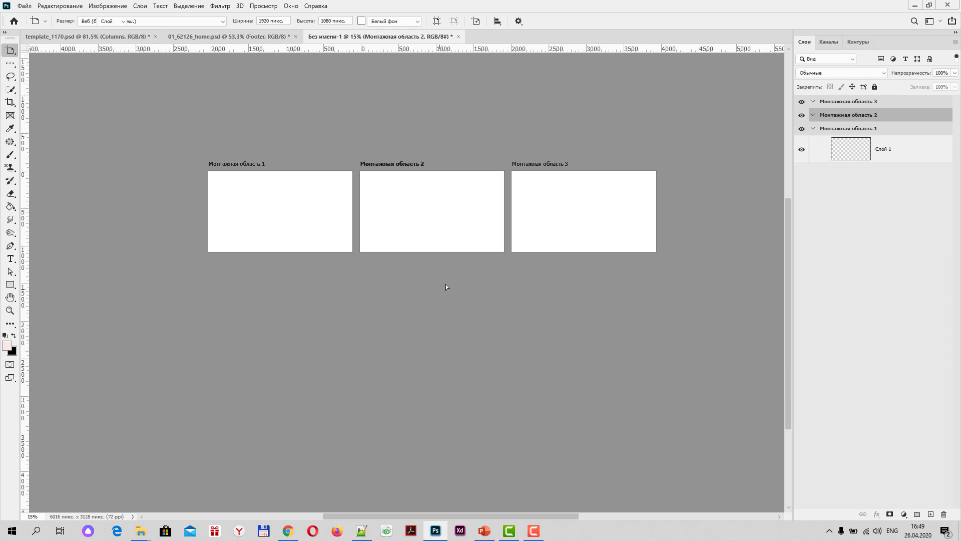
Step: Delete Artboards 2 and 3
key("v")
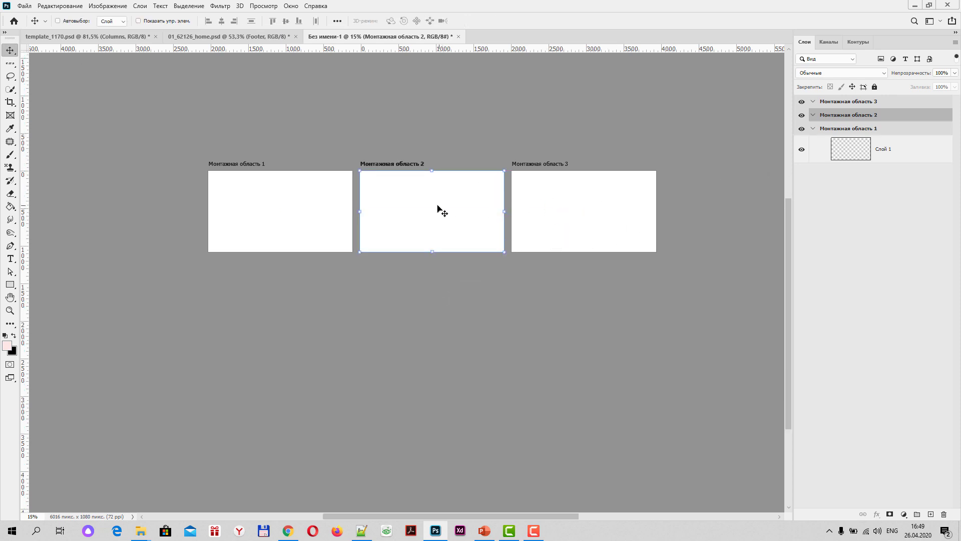
key("Delete")
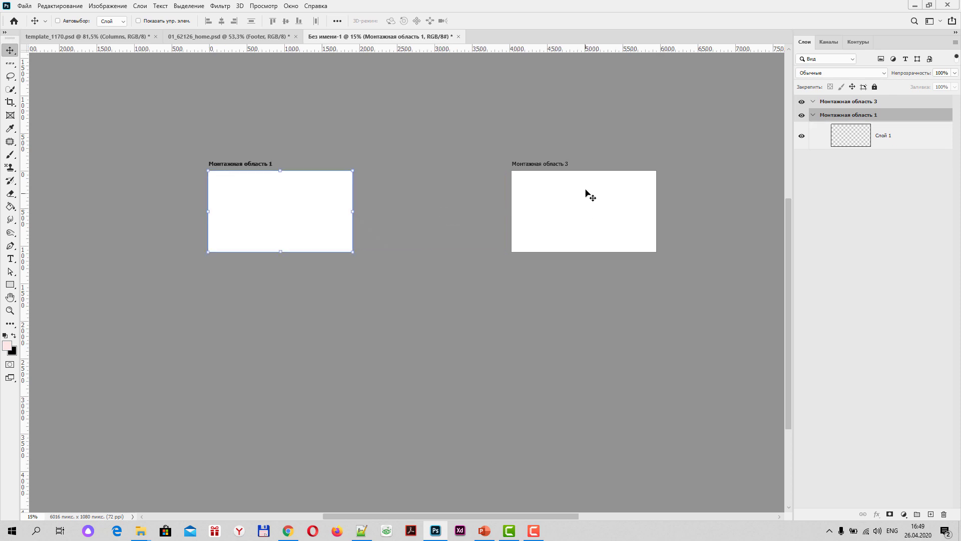
left_click(876, 102)
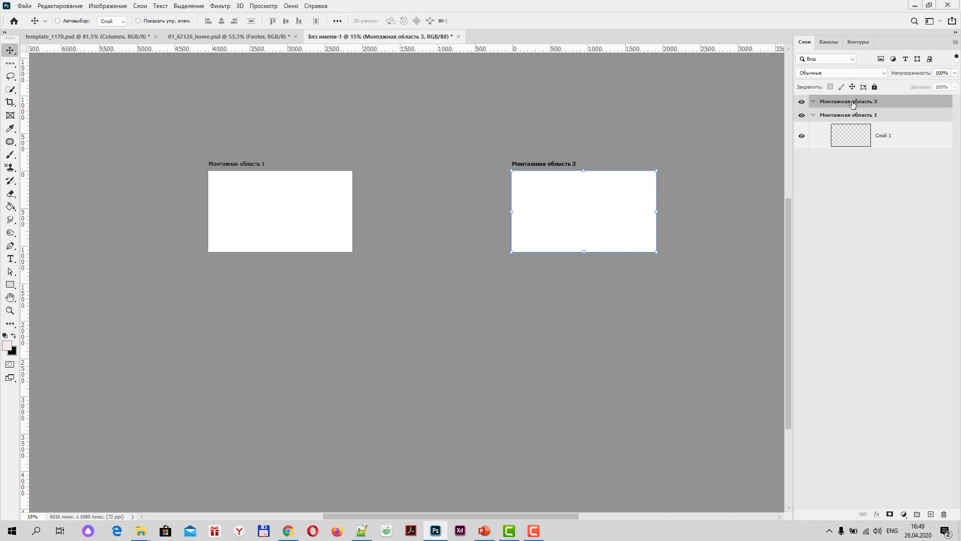
key("Delete")
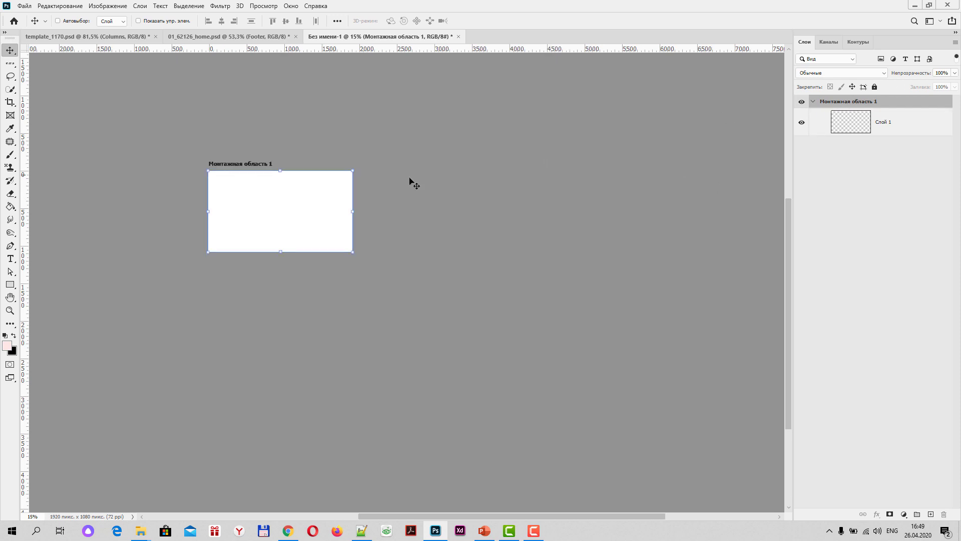
Step: Zoom in and centre the view on the remaining Artboard 1
scroll(287, 197, "up", 2)
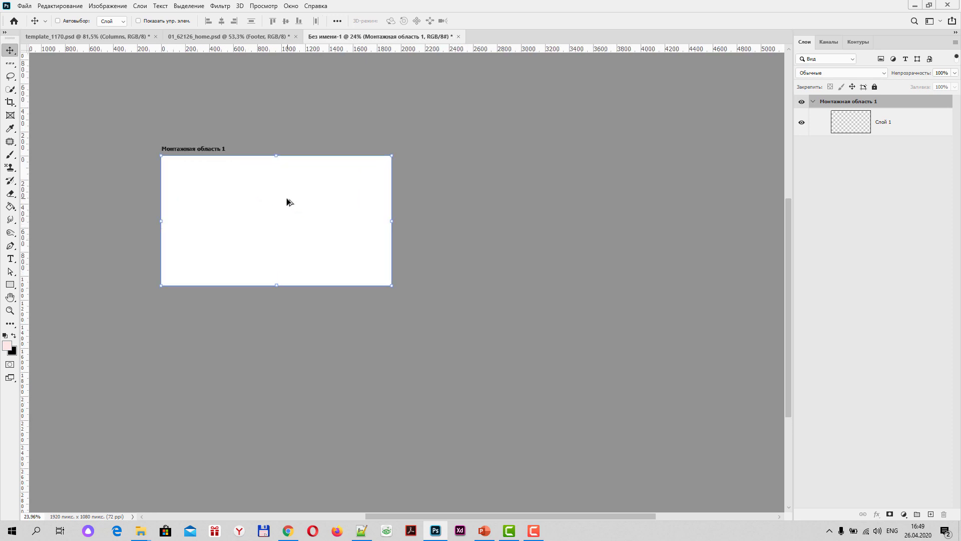
scroll(287, 197, "up", 2)
scroll(288, 197, "up", 2)
left_click_drag(285, 188, 406, 241)
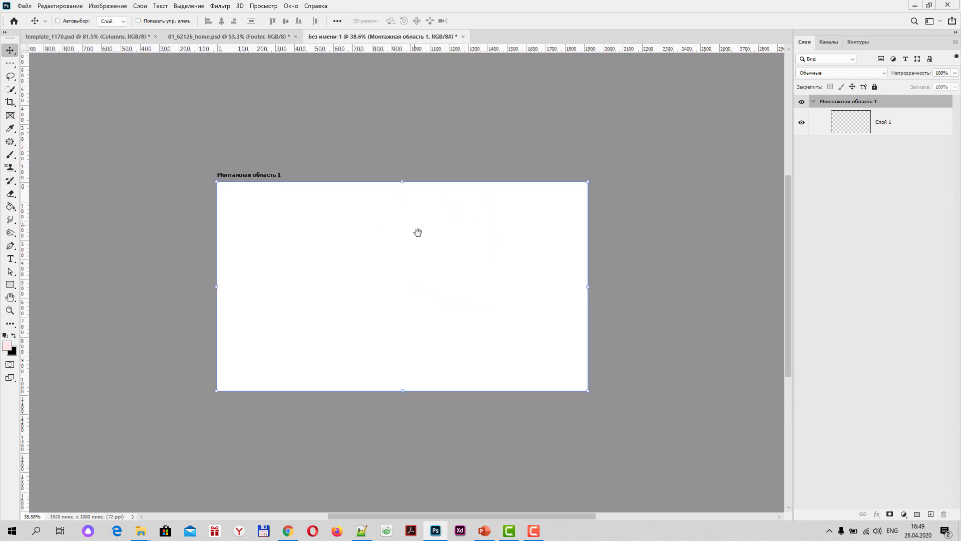
scroll(406, 244, "up", 1)
scroll(405, 249, "up", 1)
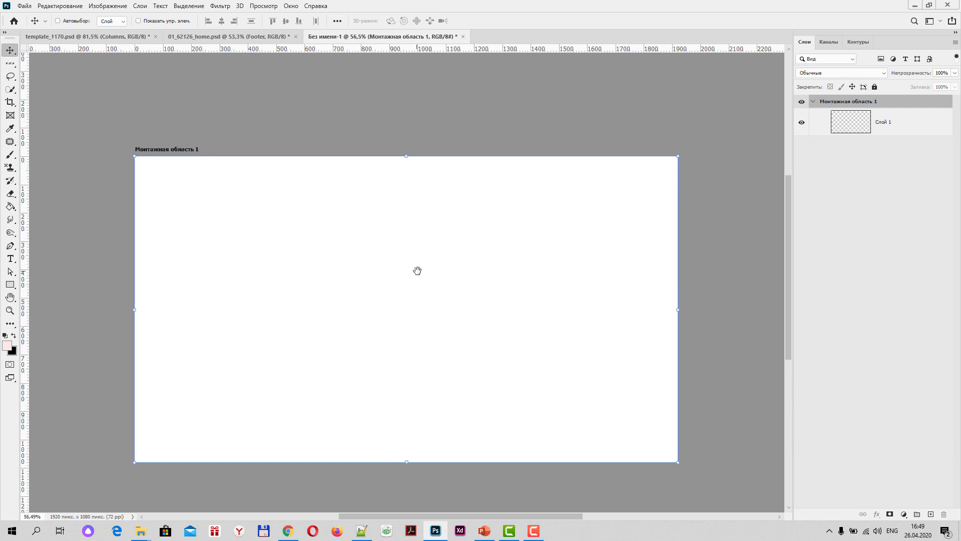
left_click_drag(417, 271, 414, 260)
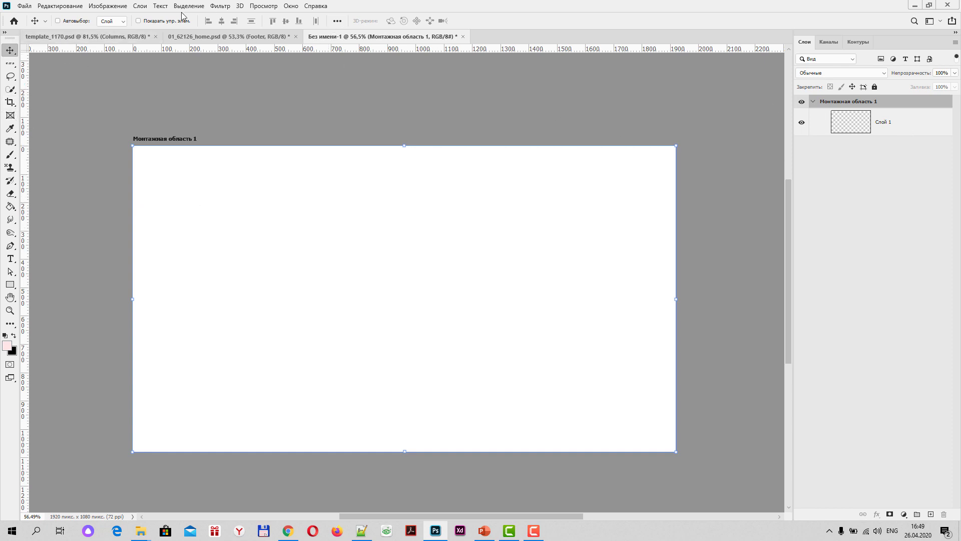
left_click(261, 6)
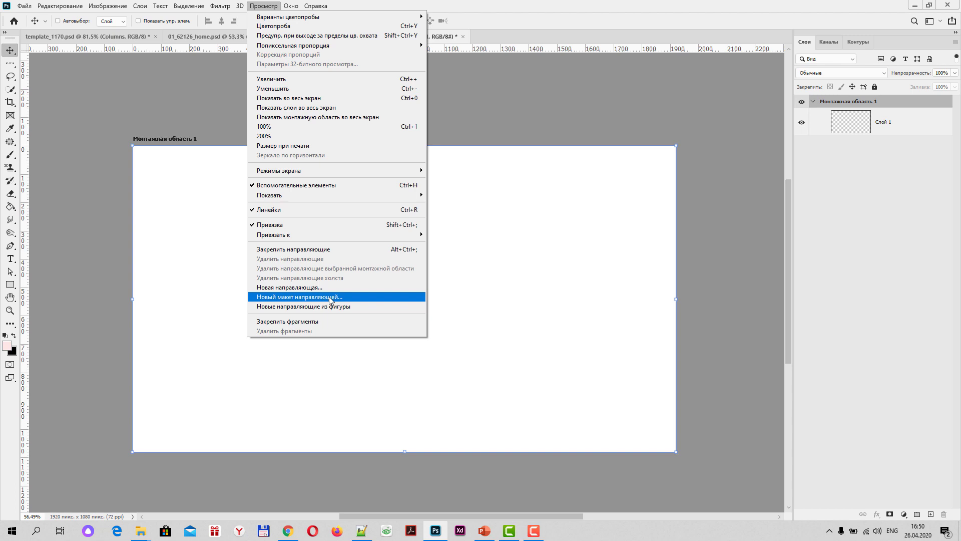
Step: Start a New Guide Layout with 12 centred columns, 65 px wide, 30 px gutters
left_click(330, 298)
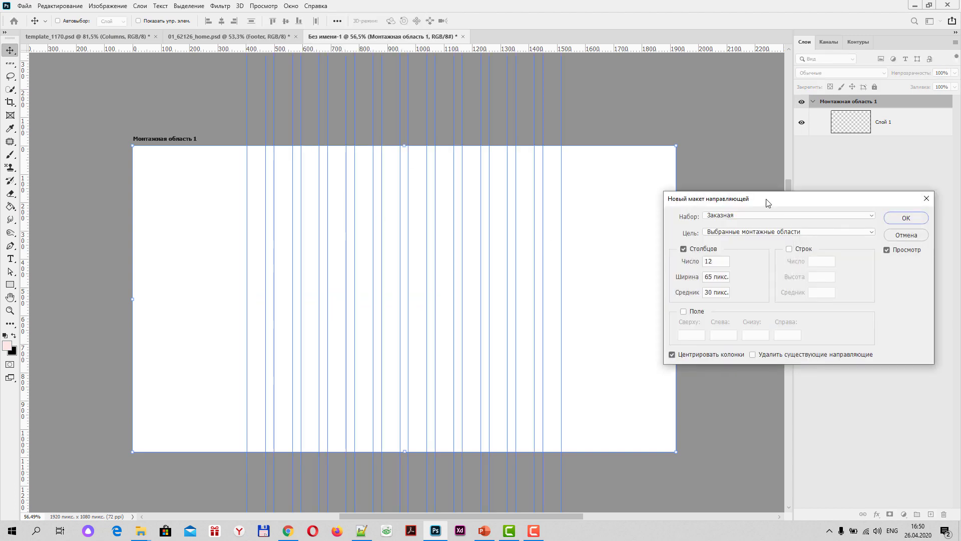
mouse_move(768, 203)
left_mouse_down()
mouse_move(719, 111)
mouse_move(685, 103)
left_mouse_up()
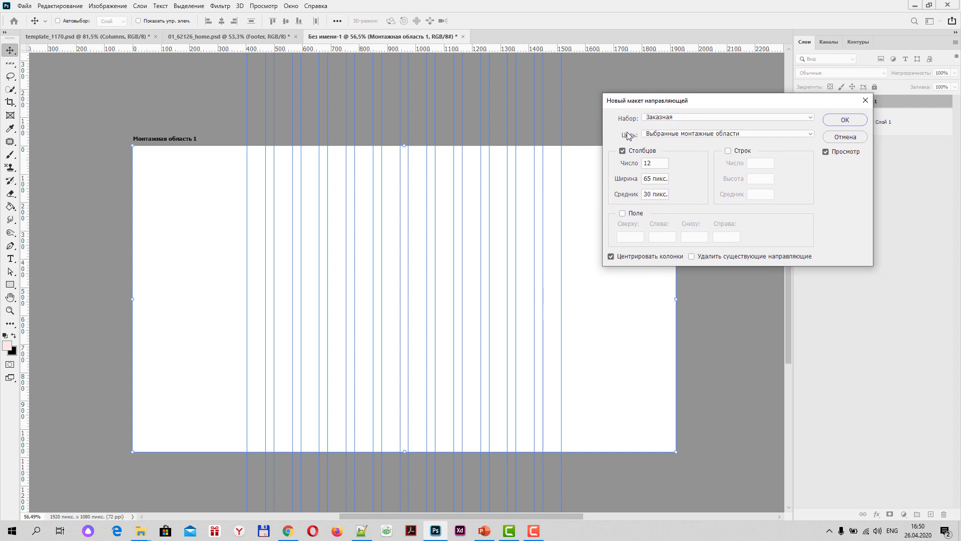
left_click_drag(730, 103, 717, 103)
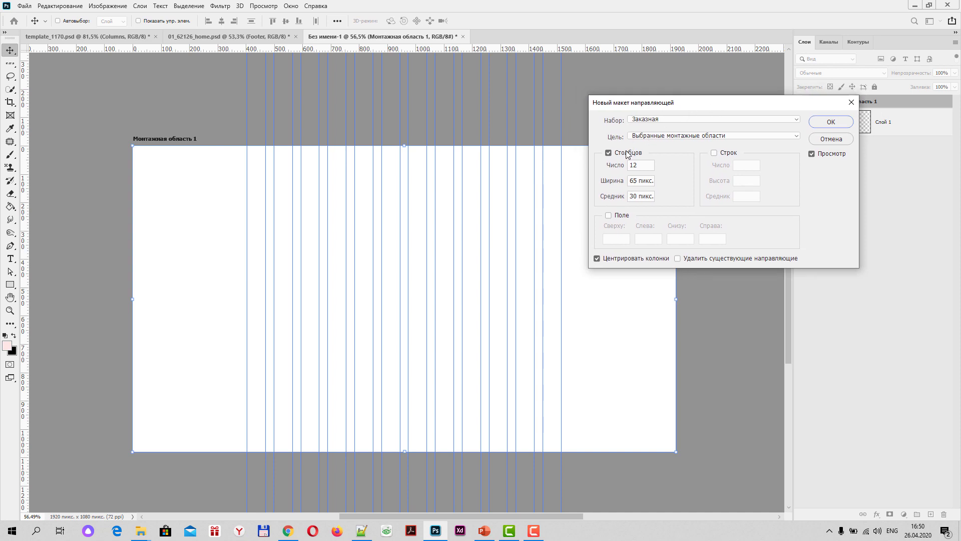
left_click_drag(708, 104, 734, 110)
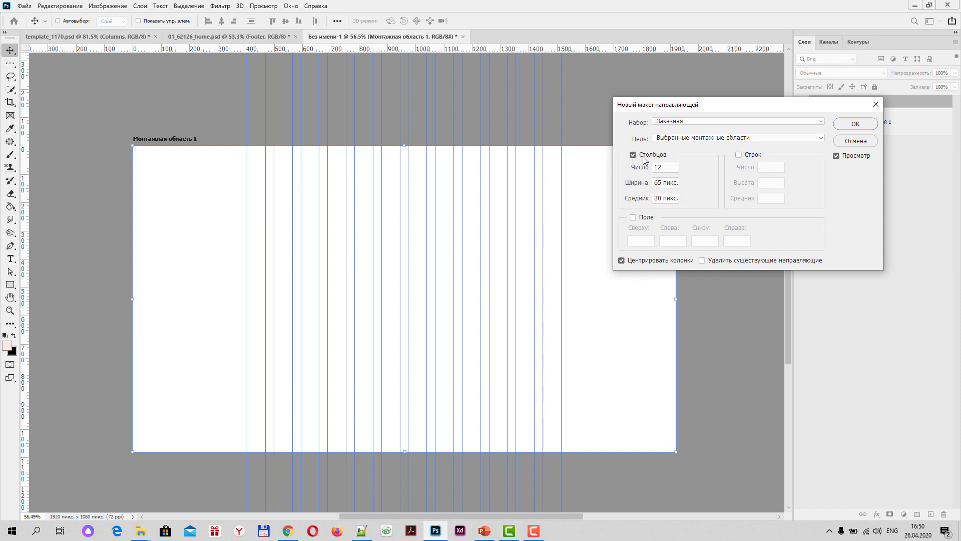
left_click_drag(697, 104, 683, 102)
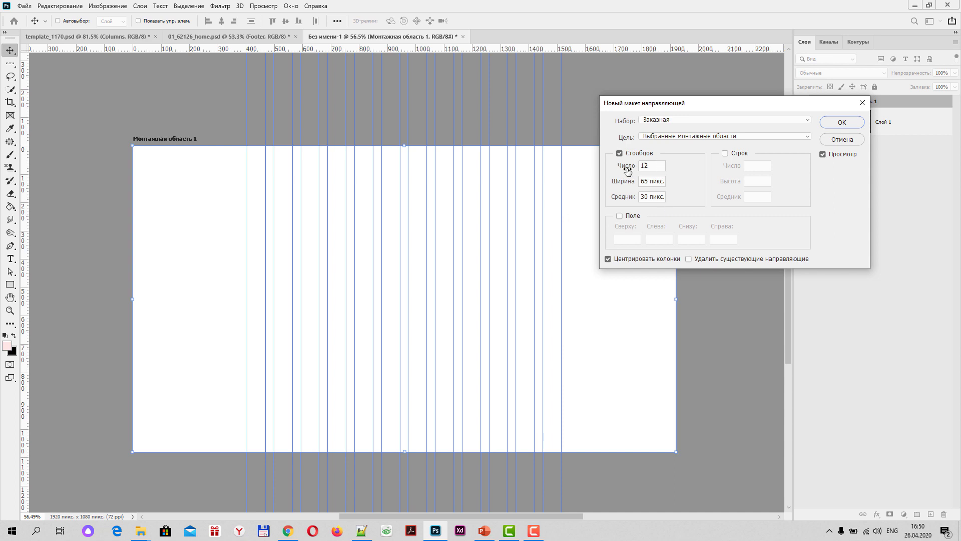
left_click_drag(651, 167, 633, 165)
left_click(293, 530)
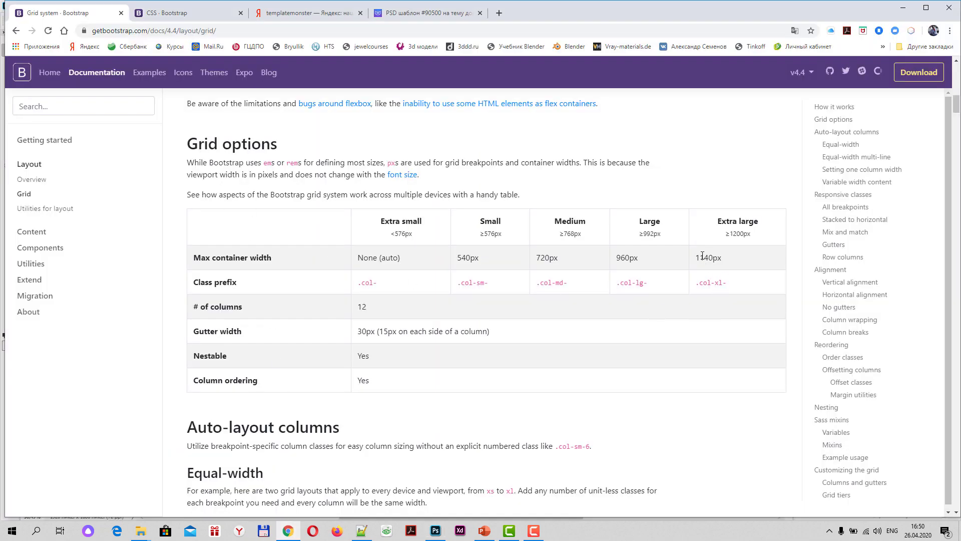
left_click_drag(696, 257, 723, 259)
left_click(902, 8)
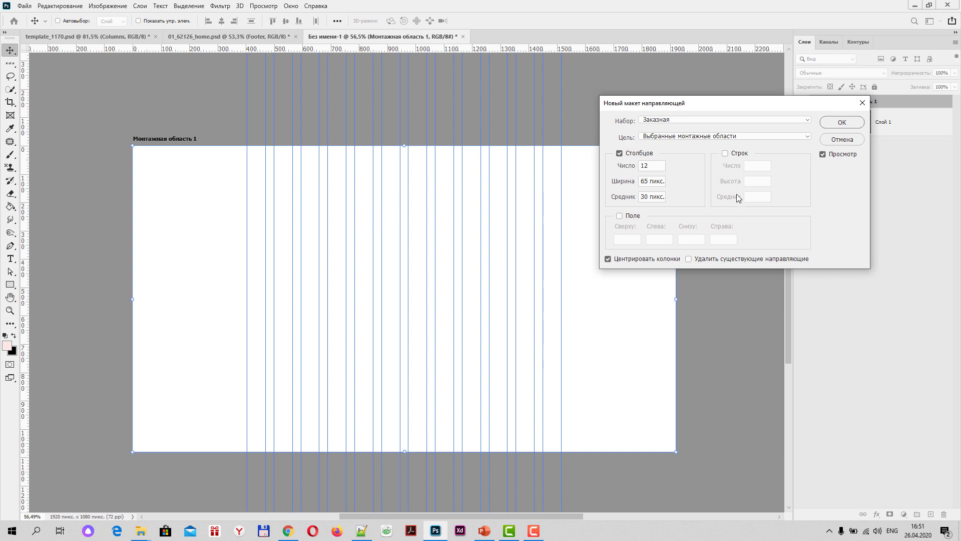
Step: Move the guide layout dialog aside and switch back to the Bootstrap docs in Chrome
left_click_drag(699, 108, 738, 113)
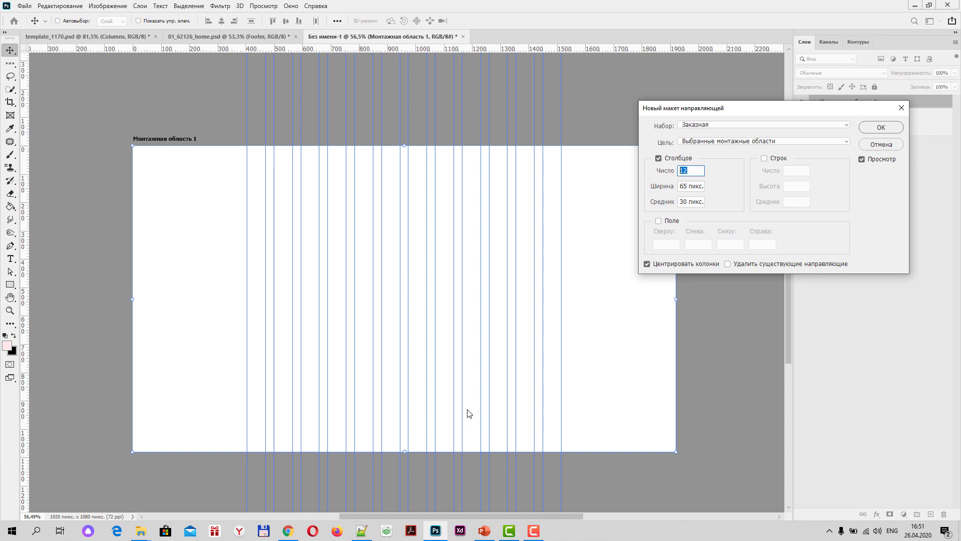
left_click(291, 535)
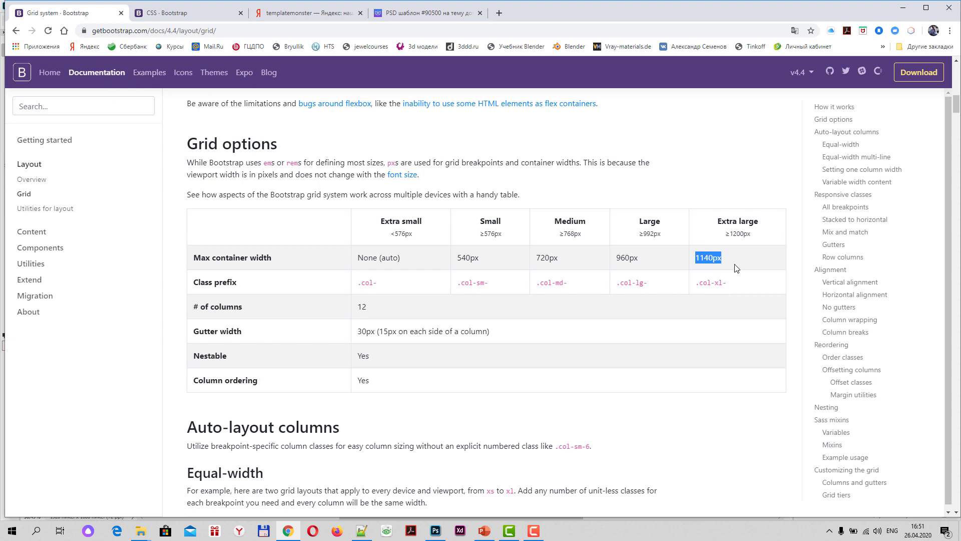
Step: Recheck Bootstrap's 1140px extra-large container width, then return to Photoshop
left_click(722, 251)
left_click_drag(698, 257, 745, 259)
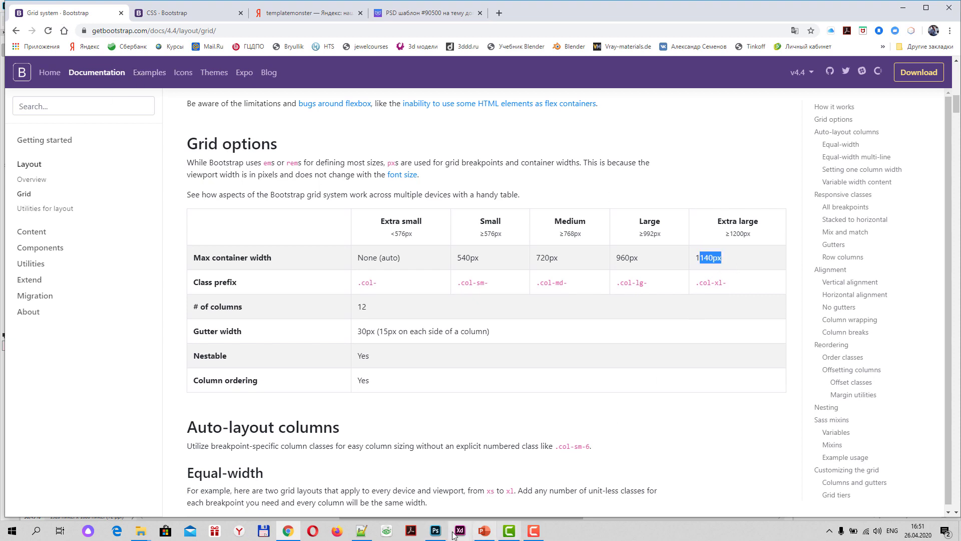
left_click(436, 531)
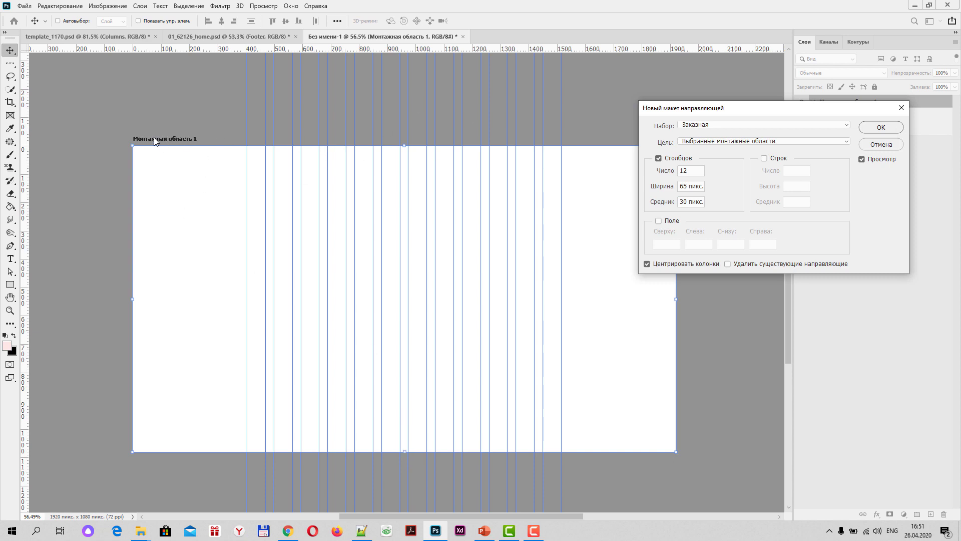
Step: Apply the 12-column guides (65 px columns, 30 px gutters, centred) to Artboard 1
left_click_drag(764, 112, 728, 95)
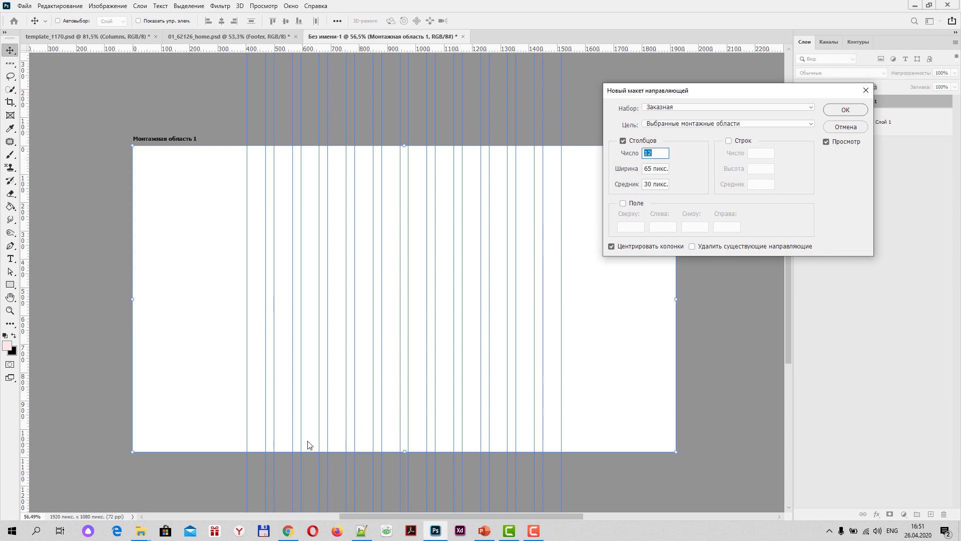
left_click(612, 247)
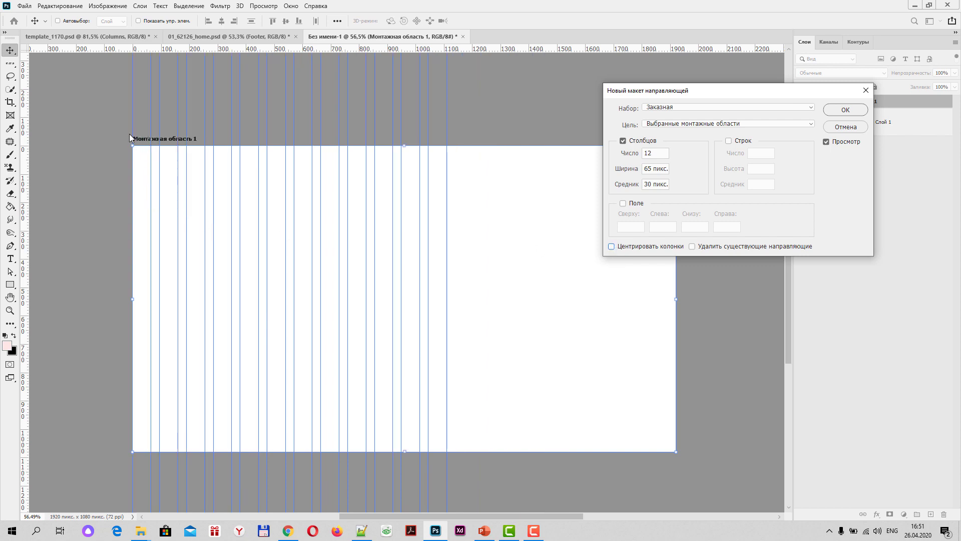
left_click(612, 247)
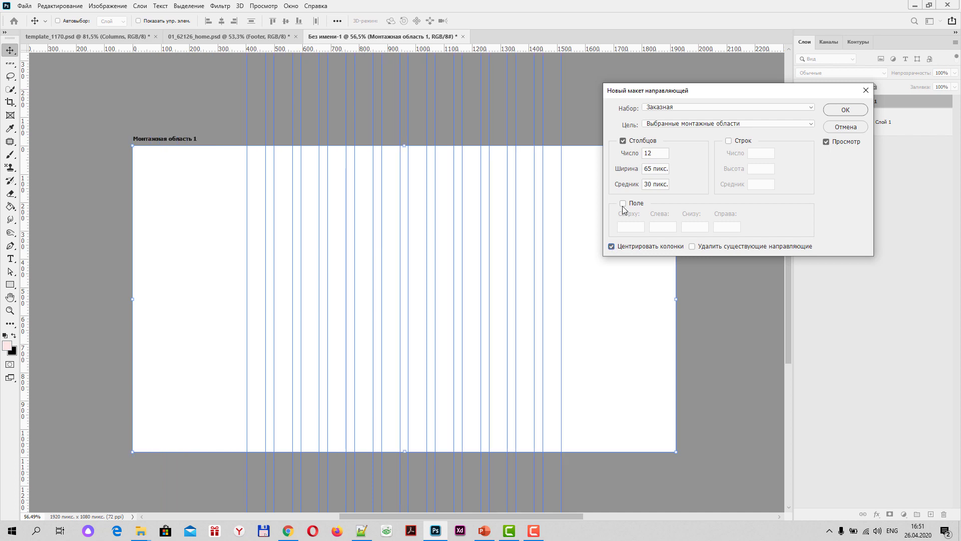
left_click(623, 142)
left_click(623, 141)
left_click(845, 110)
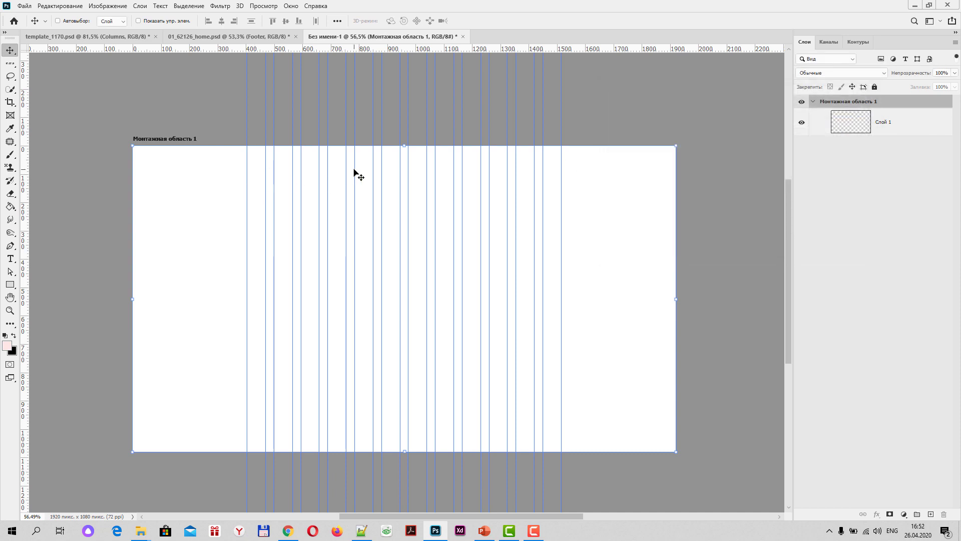
left_click(67, 39)
scroll(323, 250, "up", 2)
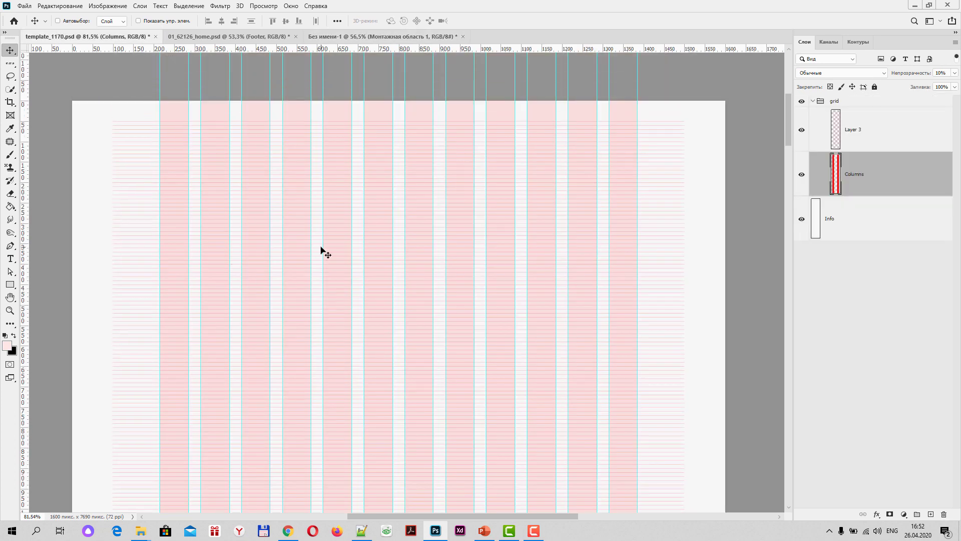
scroll(322, 251, "up", 2)
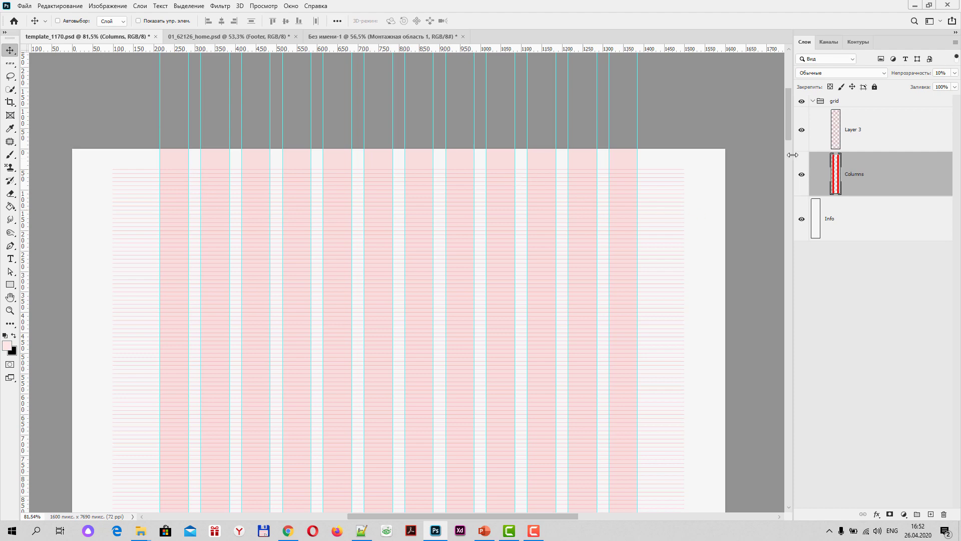
left_click(801, 132)
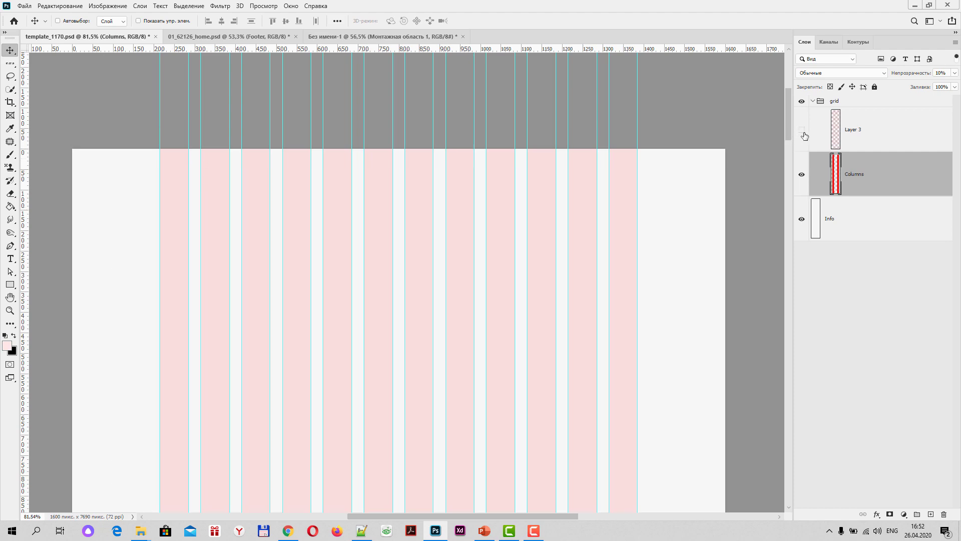
left_click(802, 131)
left_click(802, 175)
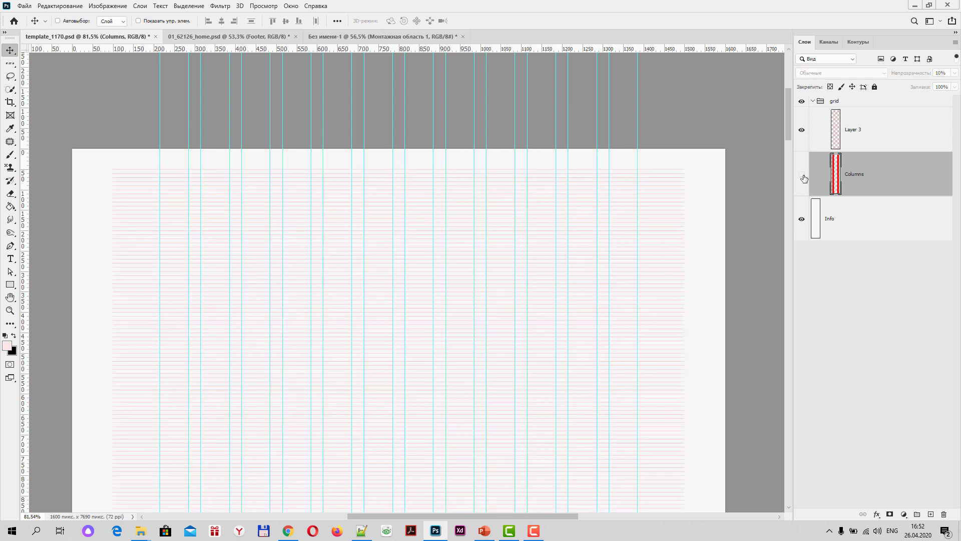
left_click(802, 175)
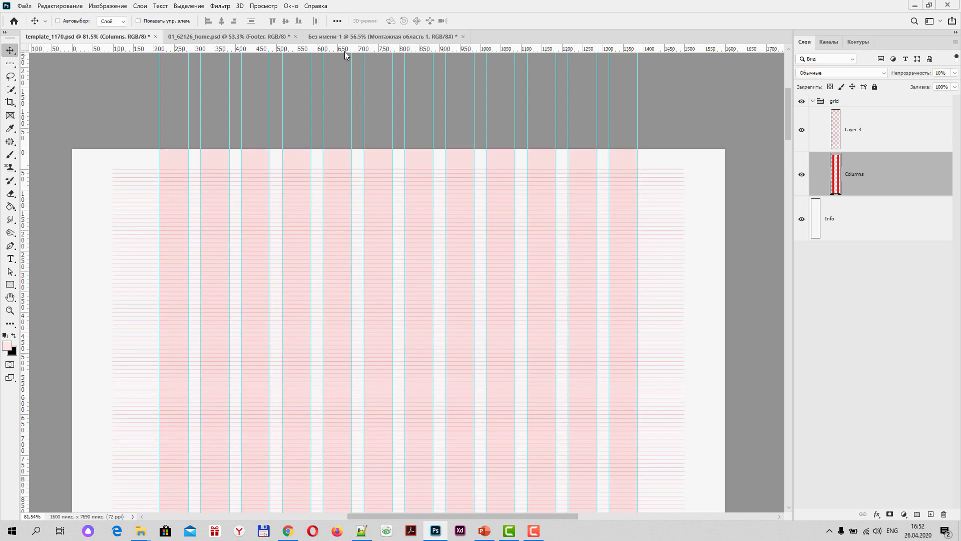
left_click(349, 36)
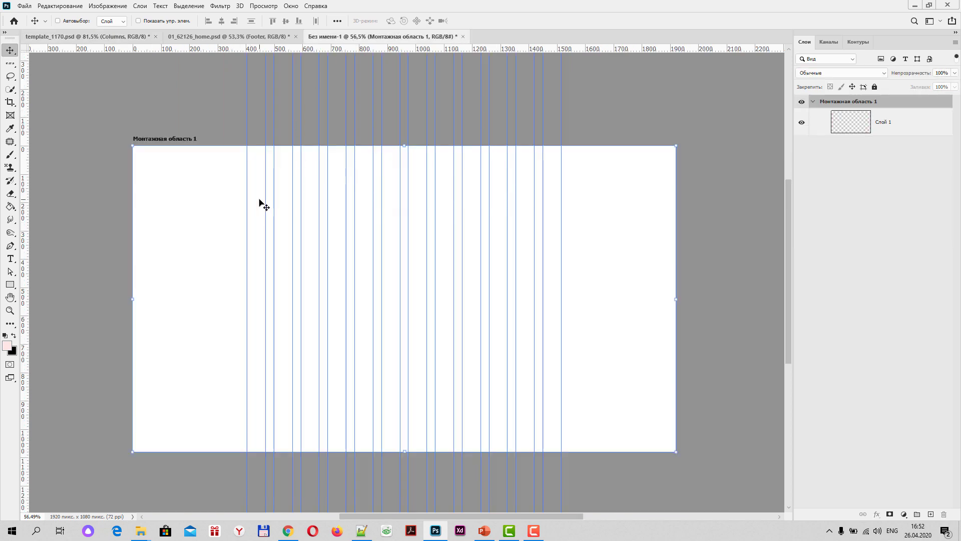
scroll(410, 236, "up", 2)
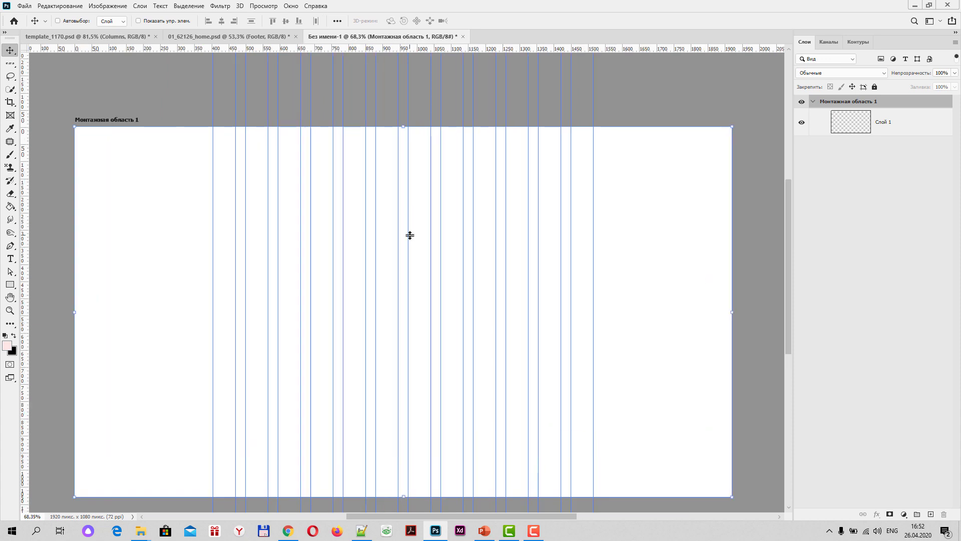
left_click(840, 132)
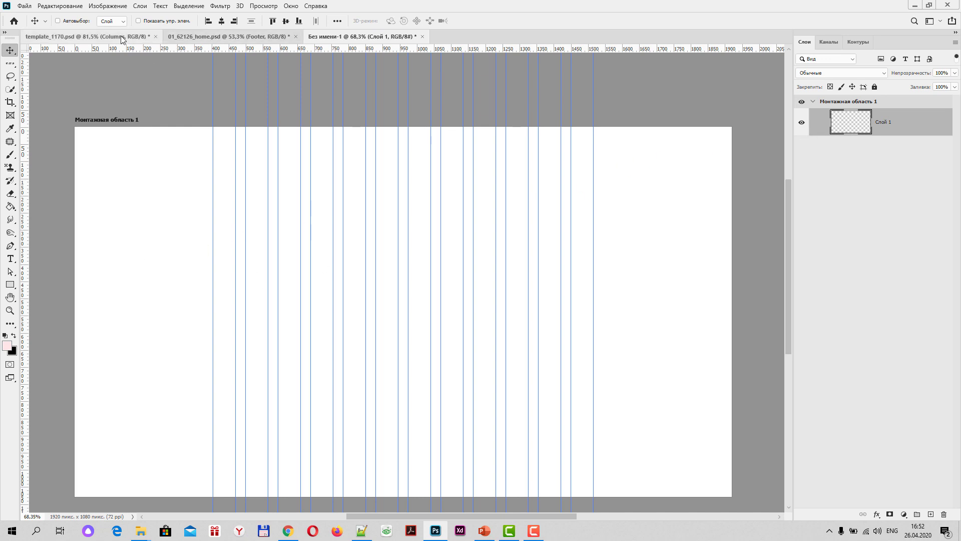
left_click(89, 37)
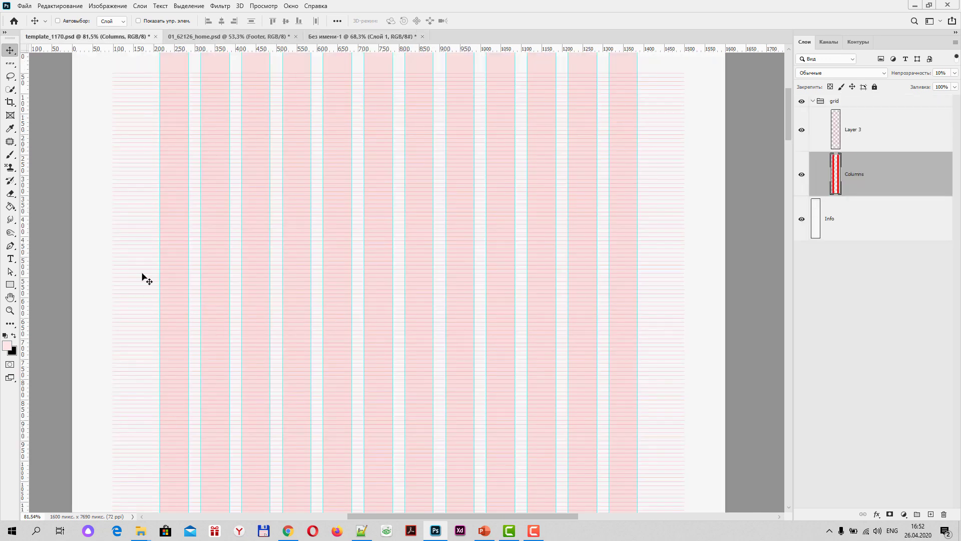
scroll(142, 278, "up", 3)
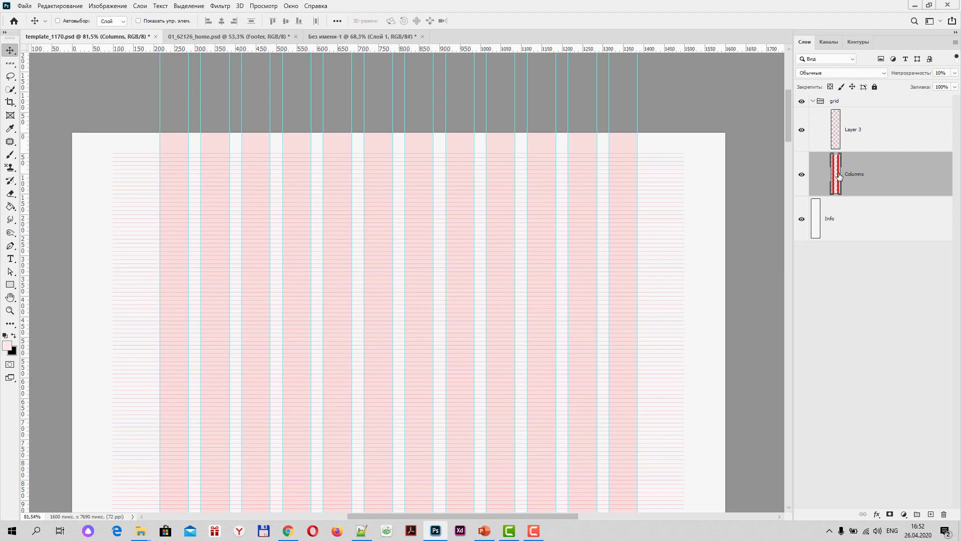
left_click(955, 73)
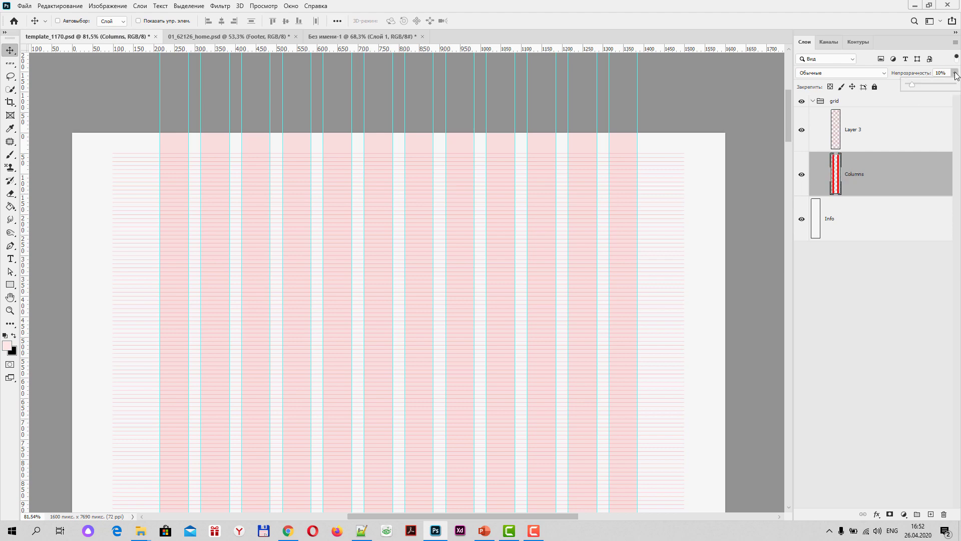
mouse_move(912, 85)
left_mouse_down()
mouse_move(960, 85)
mouse_move(914, 89)
left_mouse_up()
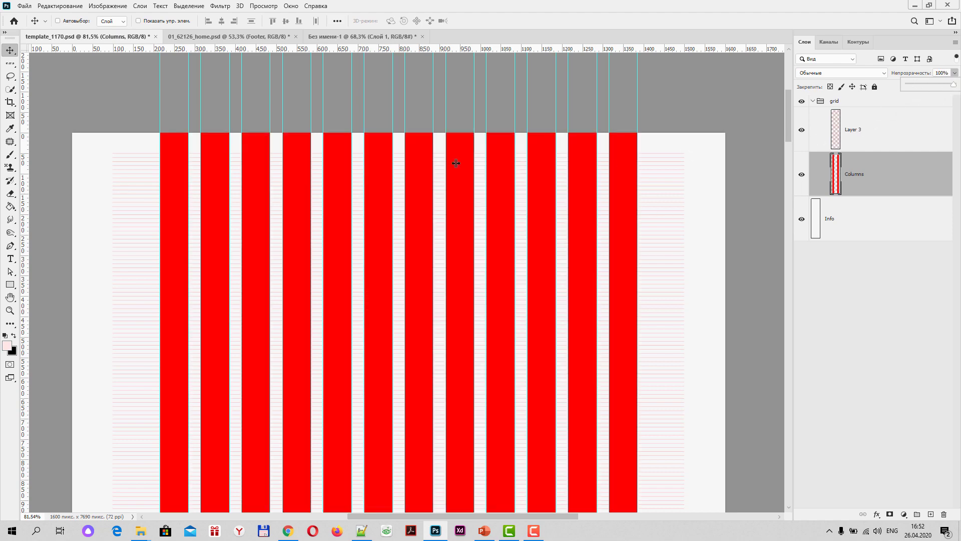
left_click(915, 75)
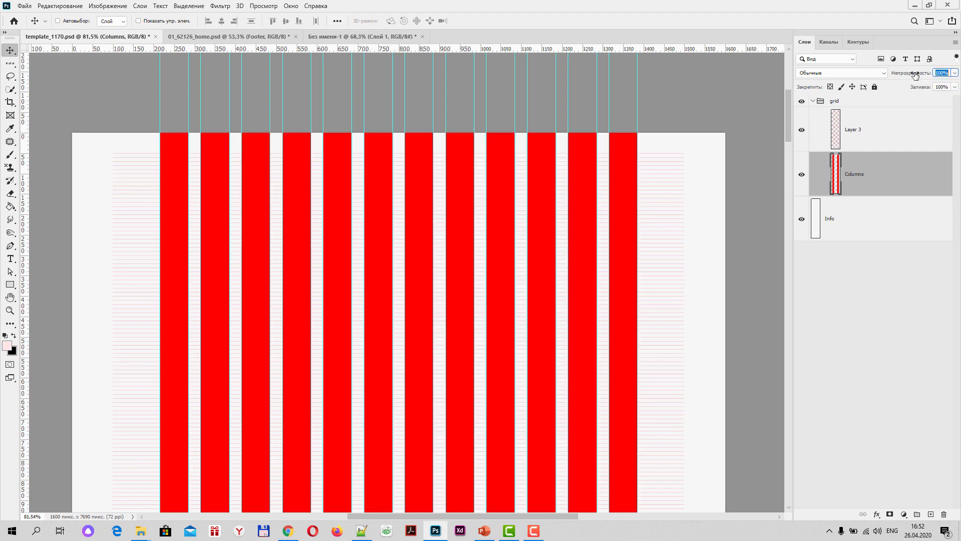
type("10")
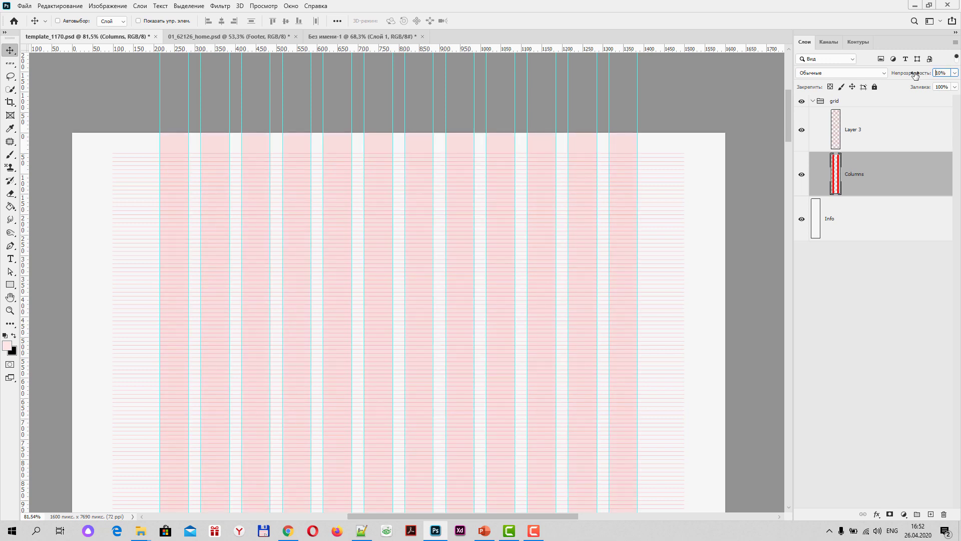
key("Return")
left_click(348, 34)
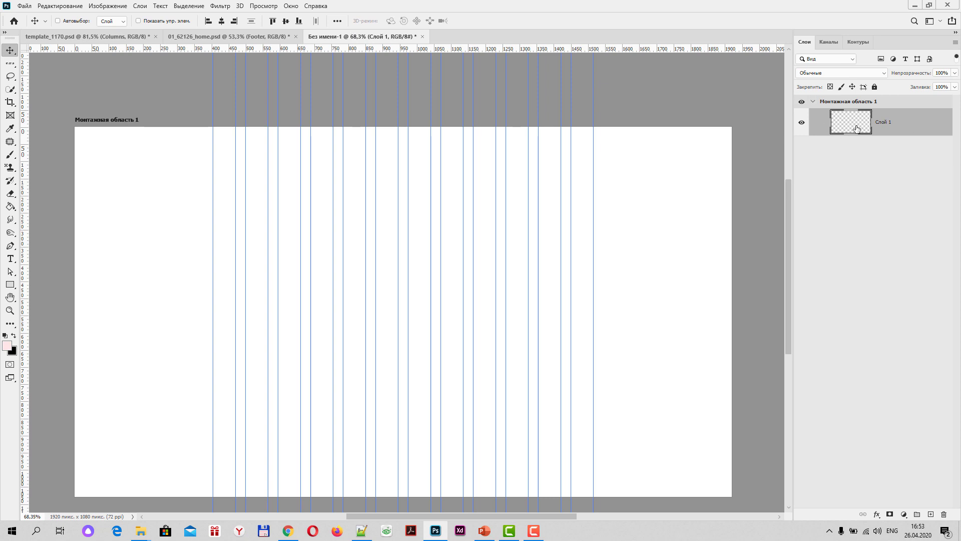
Step: With the Rectangular Marquee in Add mode, select the first six column bands full height
left_click(10, 63)
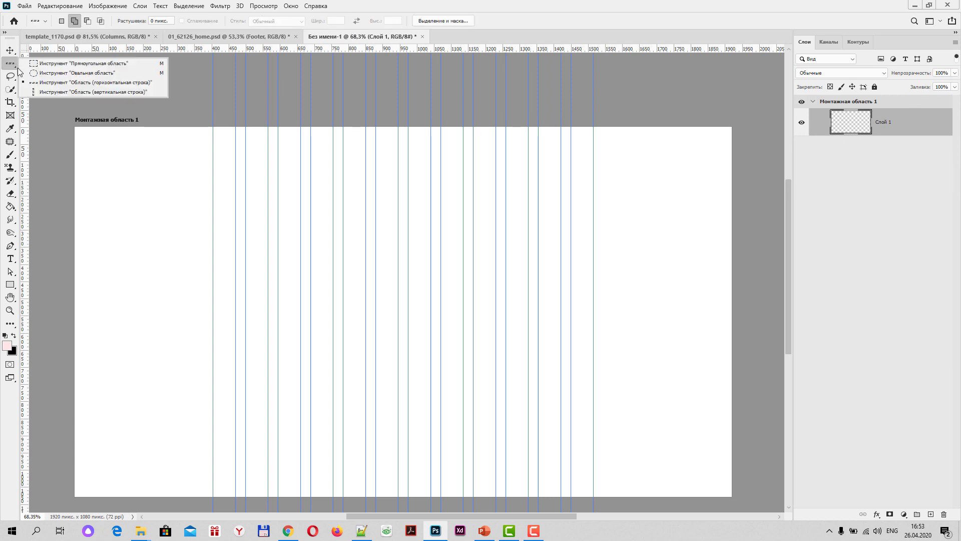
left_click(71, 68)
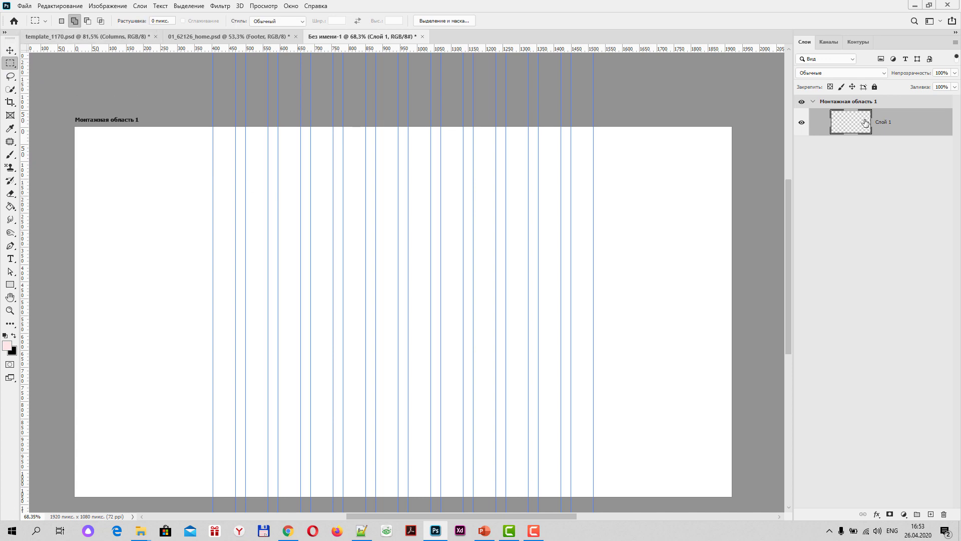
left_click(74, 22)
left_click_drag(212, 122, 234, 502)
left_click_drag(248, 129, 266, 500)
left_click_drag(279, 128, 301, 499)
mouse_move(311, 128)
left_mouse_down()
mouse_move(334, 283)
mouse_move(333, 500)
left_mouse_up()
left_click_drag(344, 128, 366, 503)
left_click_drag(376, 128, 399, 500)
Step: Add column bands seven through twelve to the selection, each full artboard height
mouse_move(408, 127)
left_mouse_down()
mouse_move(438, 476)
mouse_move(432, 498)
left_mouse_up()
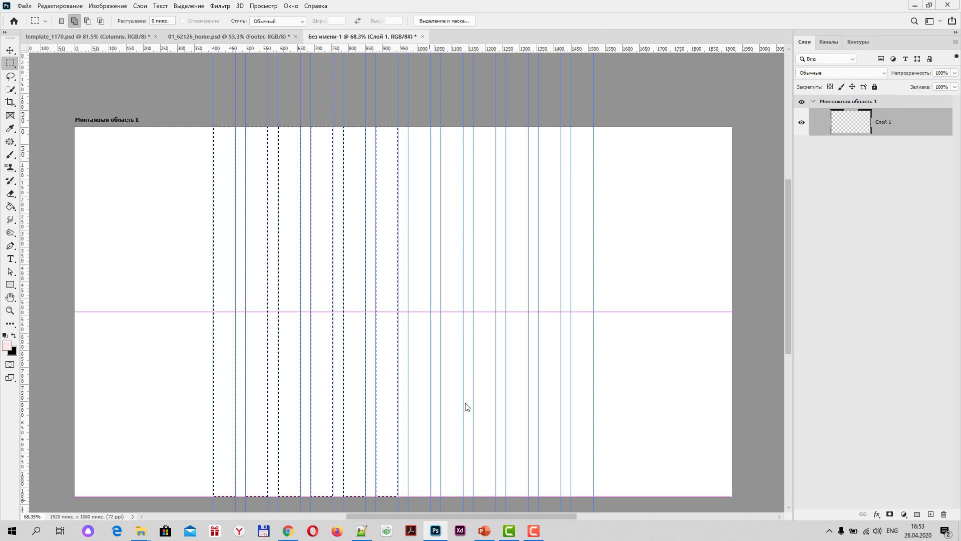
left_click_drag(443, 123, 462, 498)
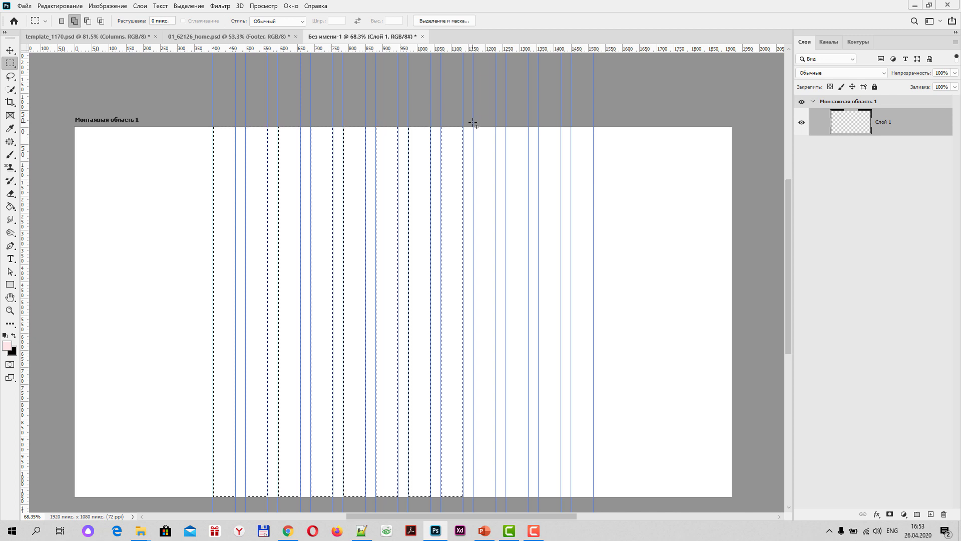
left_click_drag(474, 122, 496, 499)
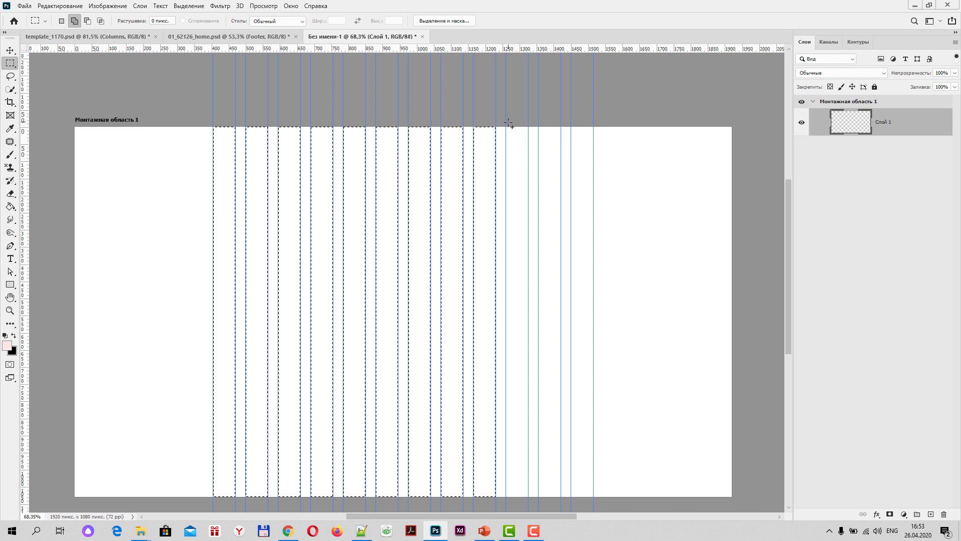
mouse_move(507, 127)
left_mouse_down()
mouse_move(531, 265)
mouse_move(529, 500)
left_mouse_up()
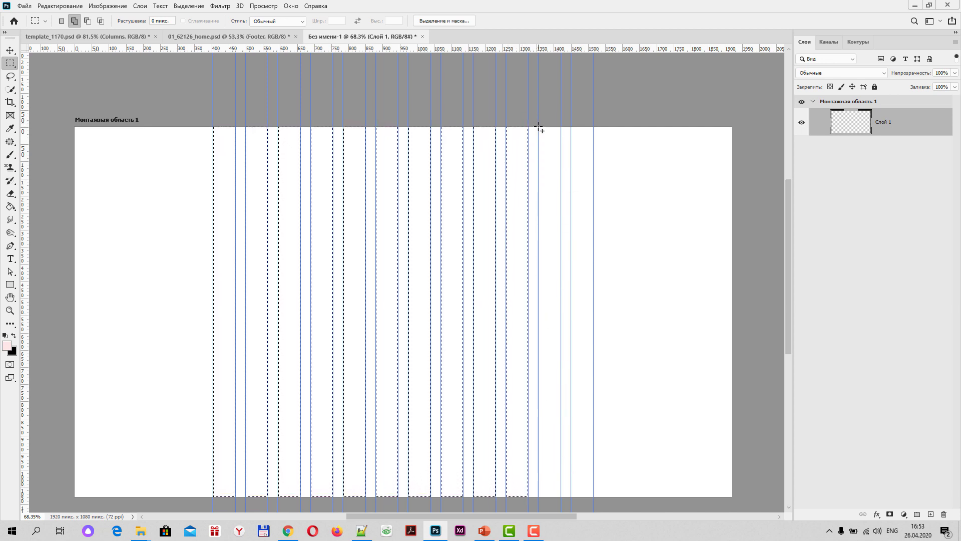
left_click_drag(539, 125, 561, 498)
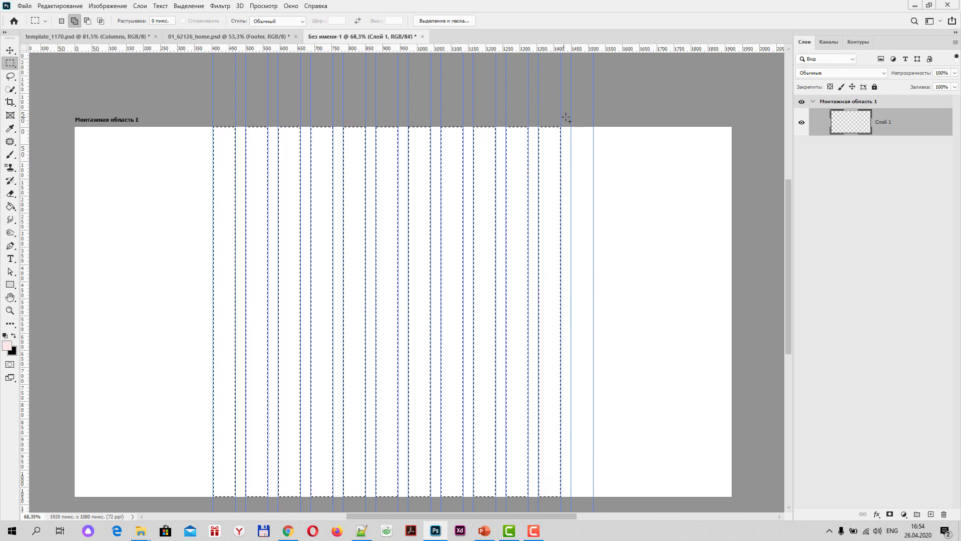
left_click_drag(572, 122, 597, 479)
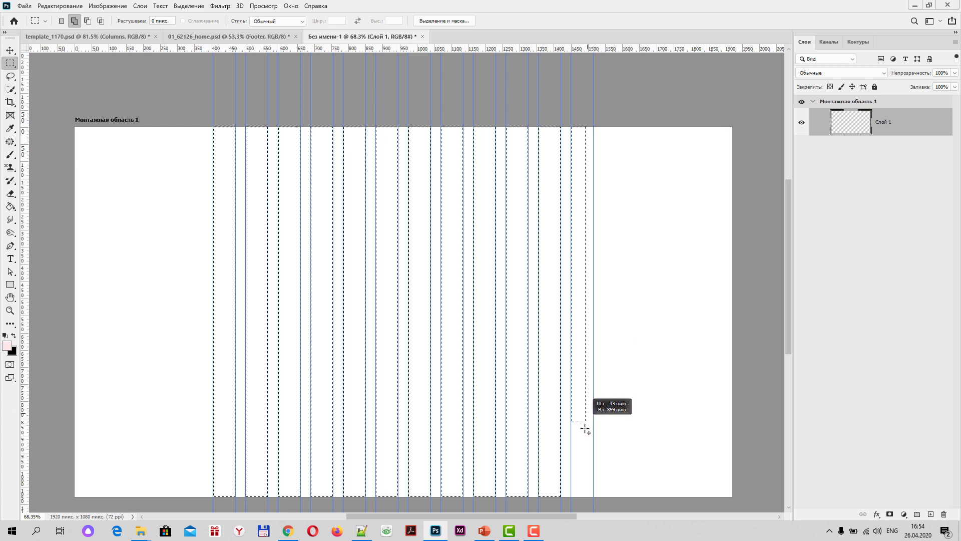
left_click_drag(597, 480, 594, 498)
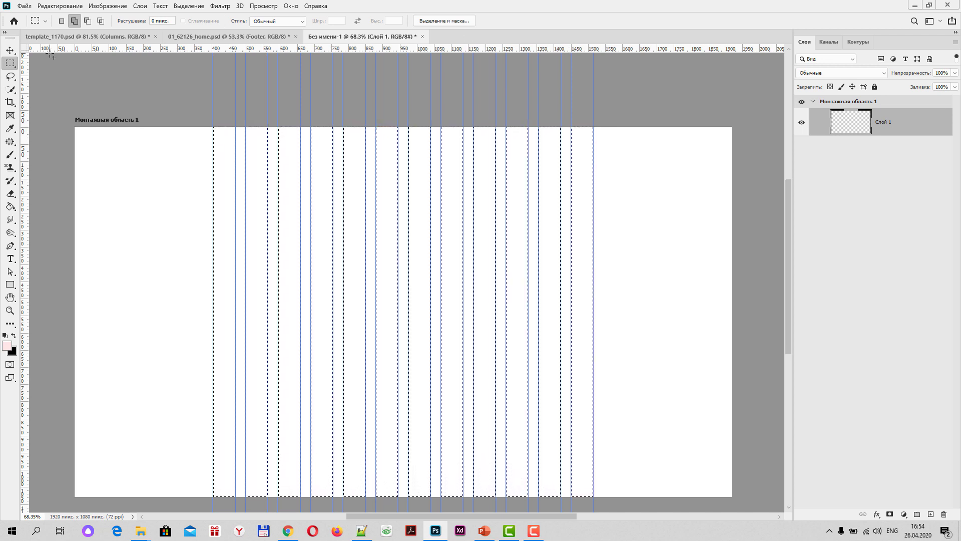
Step: Fill the selected column bands with #ff0000 red and deselect
left_click(7, 346)
type("ff0000")
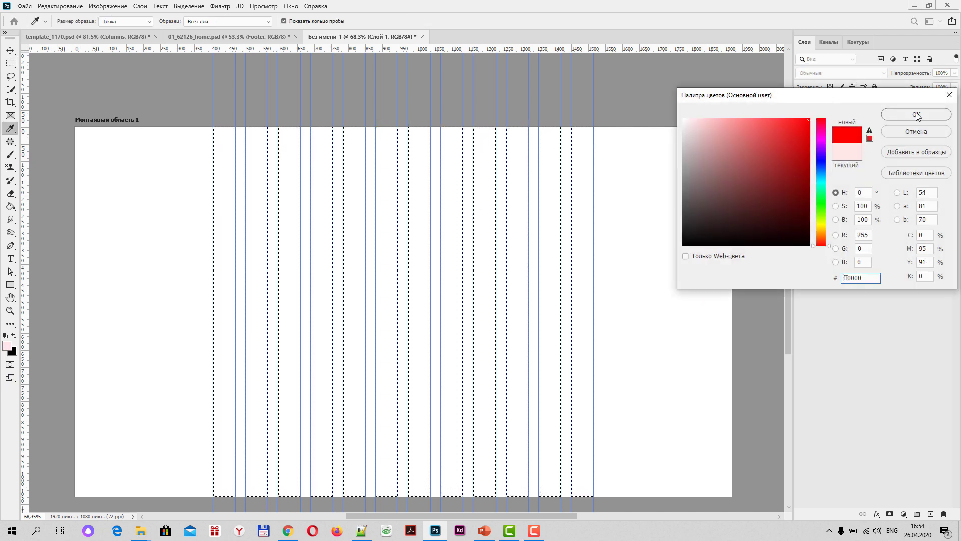
left_click(916, 113)
key("g")
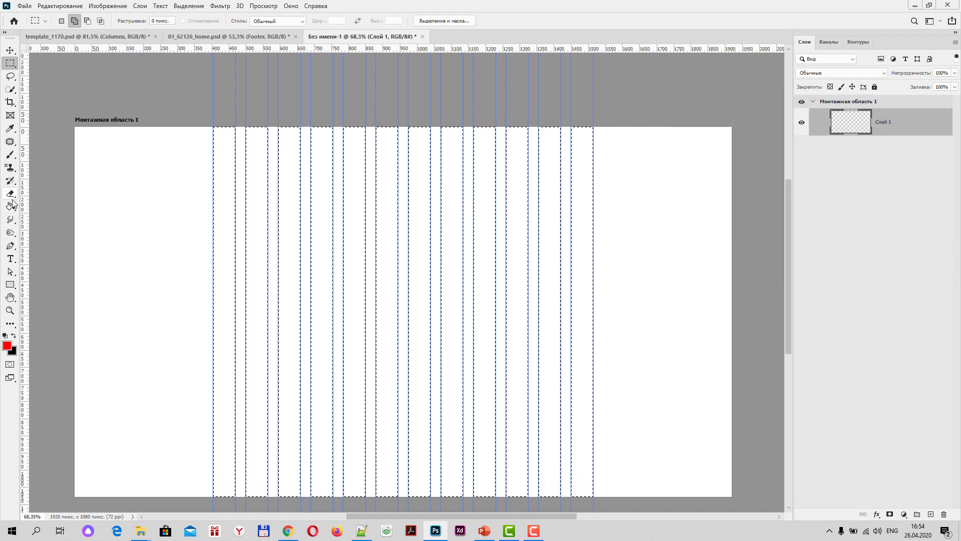
left_click(221, 165)
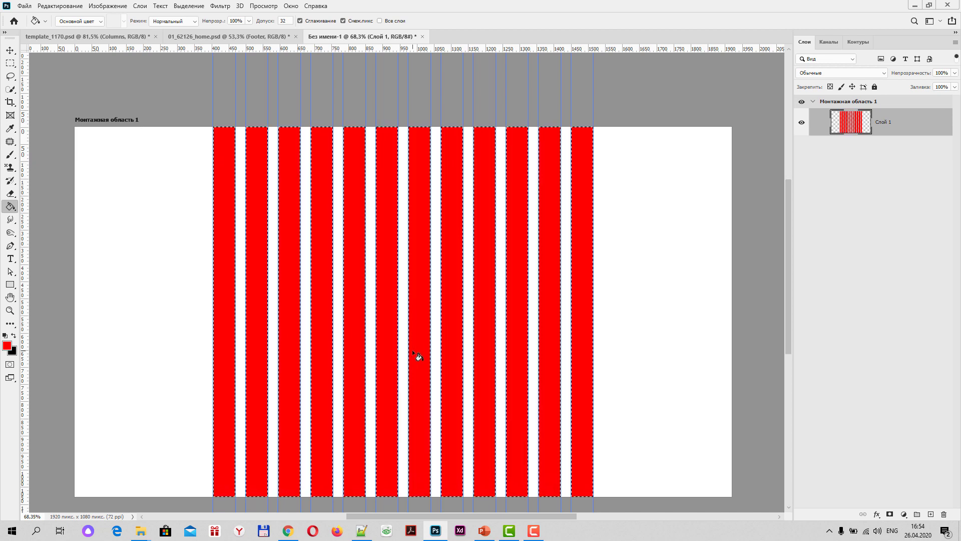
key("ctrl+d")
Step: Set Layer 1's opacity to 10%
left_click(10, 50)
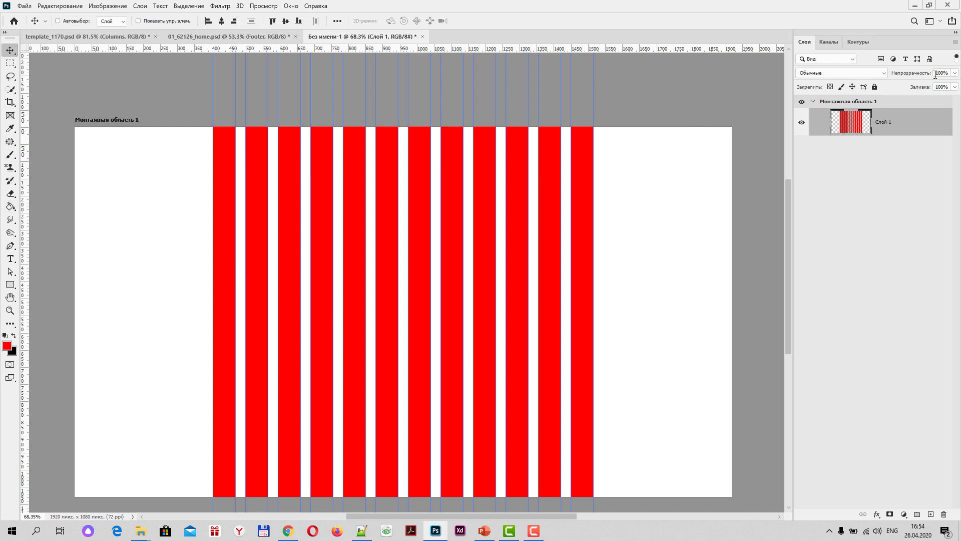
left_click(955, 74)
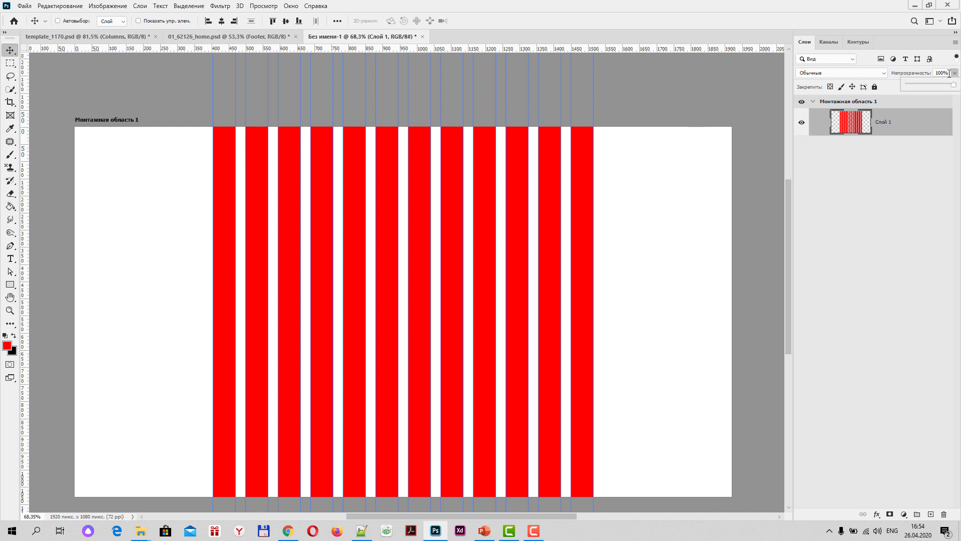
left_click(949, 73)
type("10")
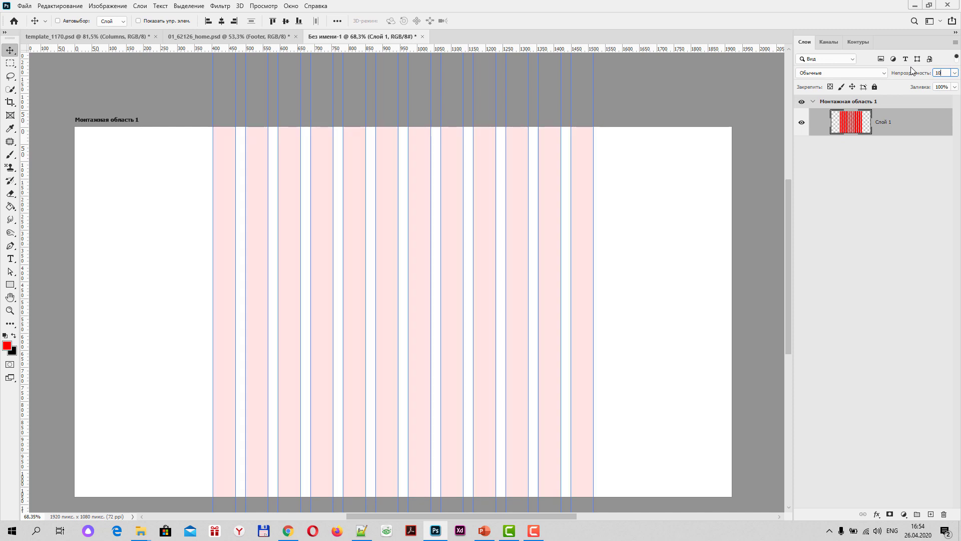
key("Return")
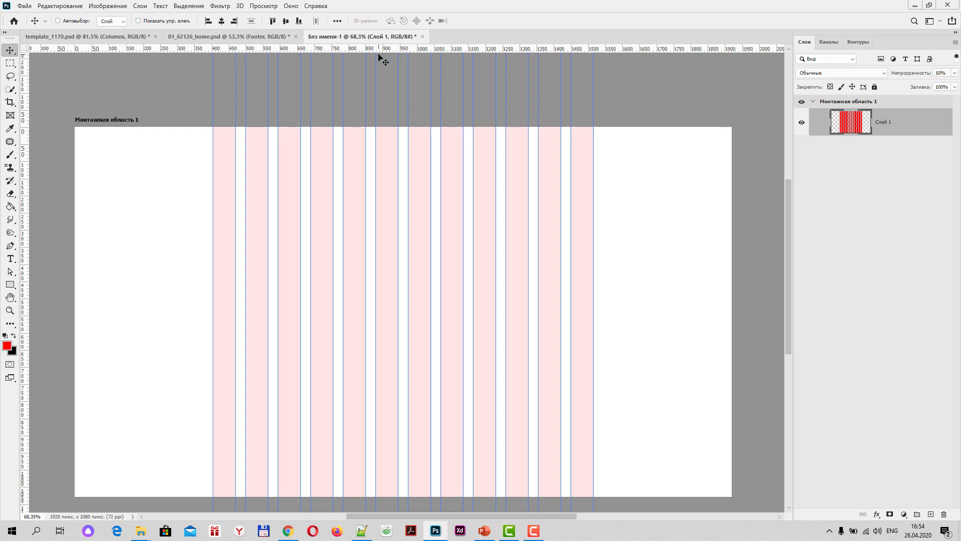
Step: Bring template_1170.psd to the front and scroll up to its top edge
left_click(96, 34)
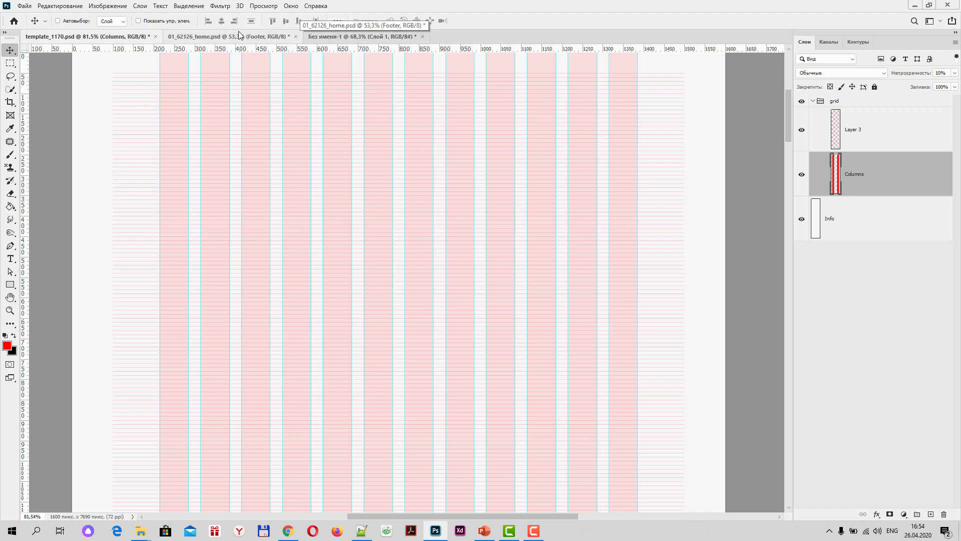
scroll(321, 294, "up", 3)
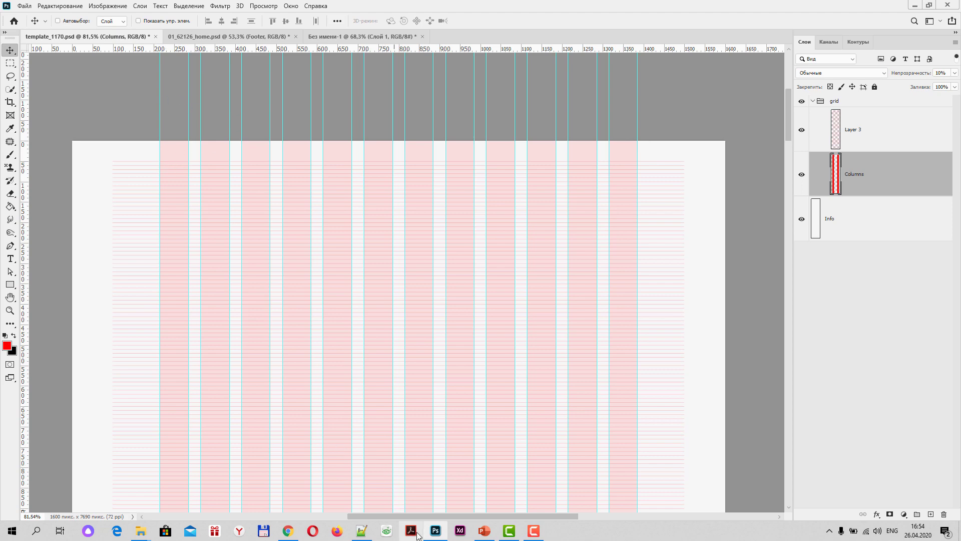
left_click(288, 531)
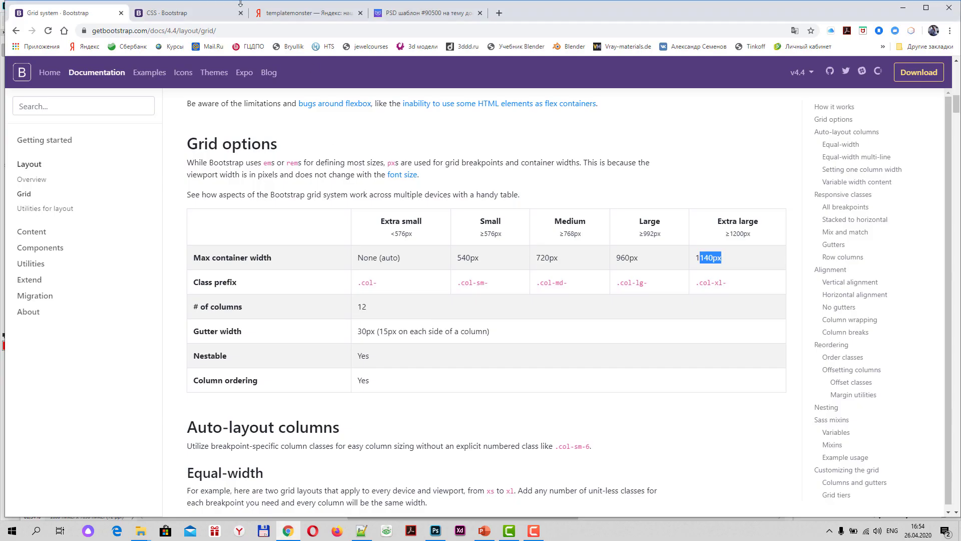
left_click(171, 18)
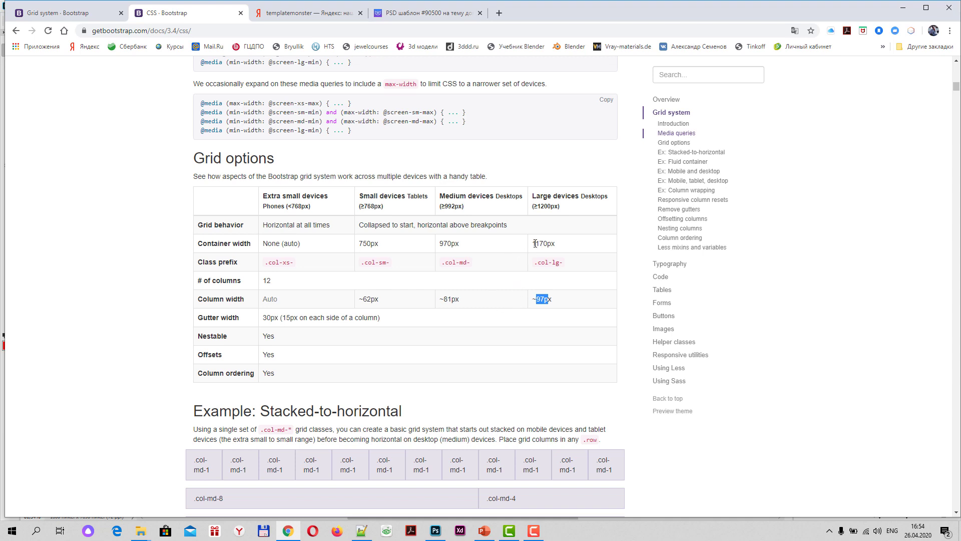
left_click_drag(533, 243, 562, 247)
left_click(74, 12)
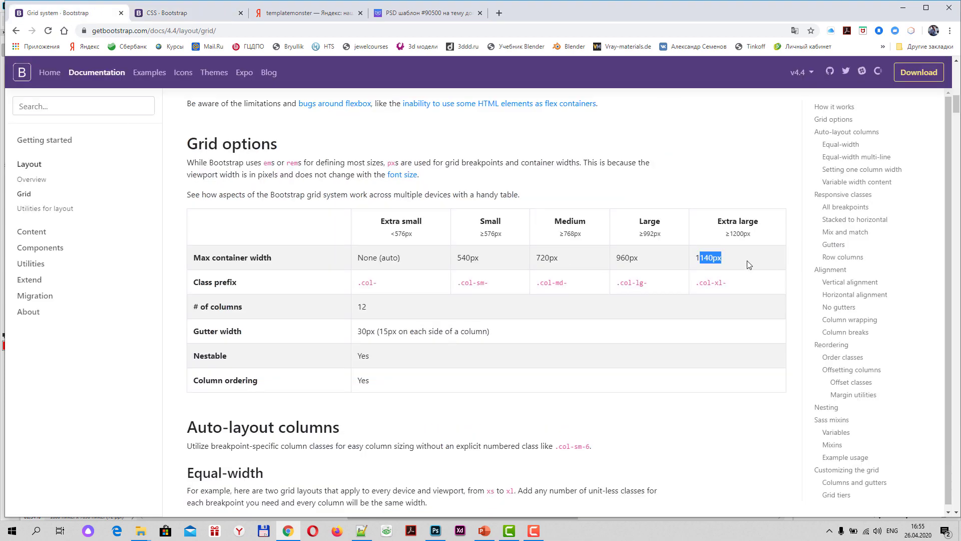
left_click(733, 260)
left_click_drag(697, 257, 731, 261)
left_click_drag(538, 258, 562, 261)
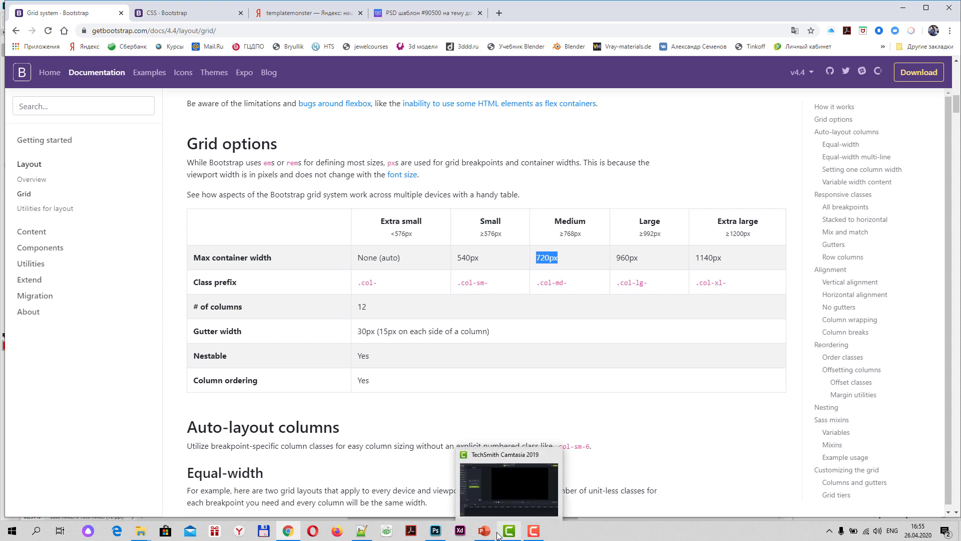
mouse_move(288, 530)
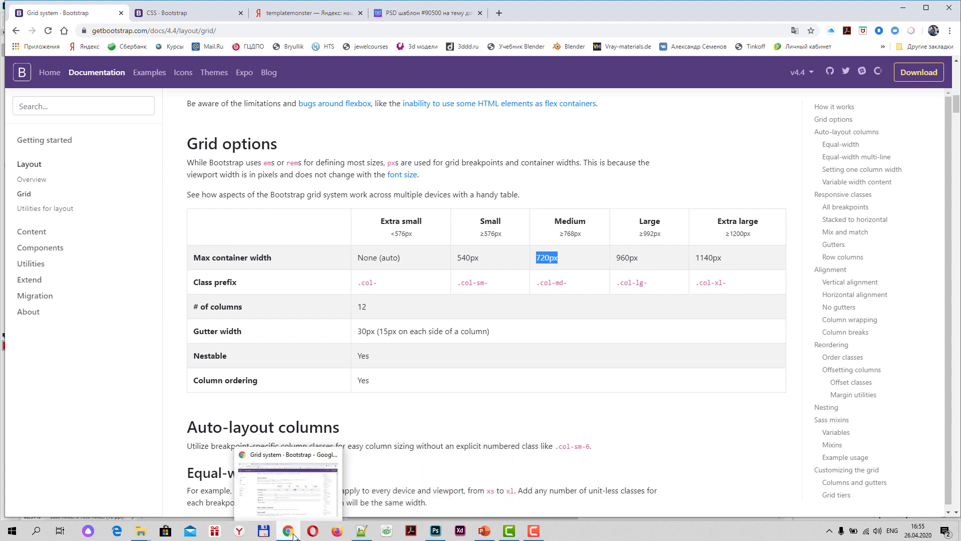
left_click(435, 530)
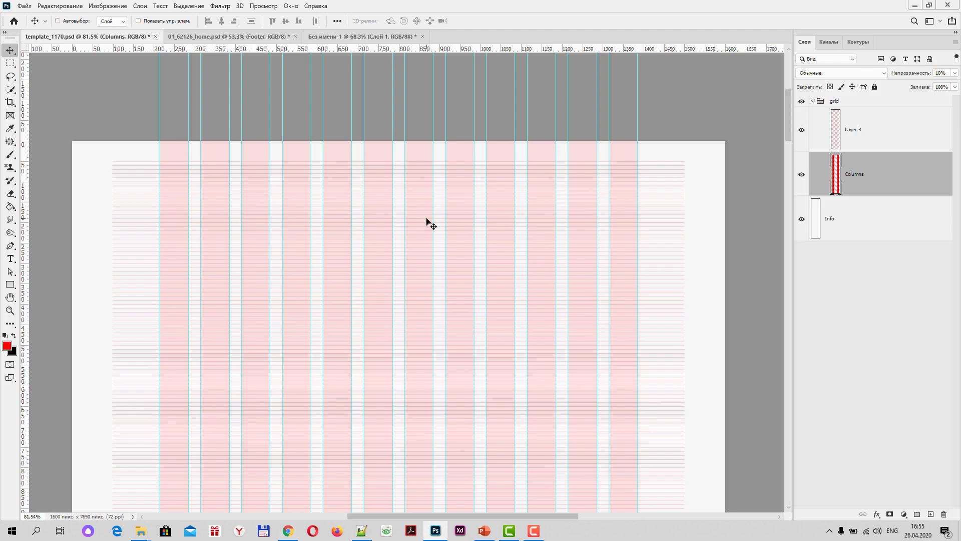
left_click(415, 34)
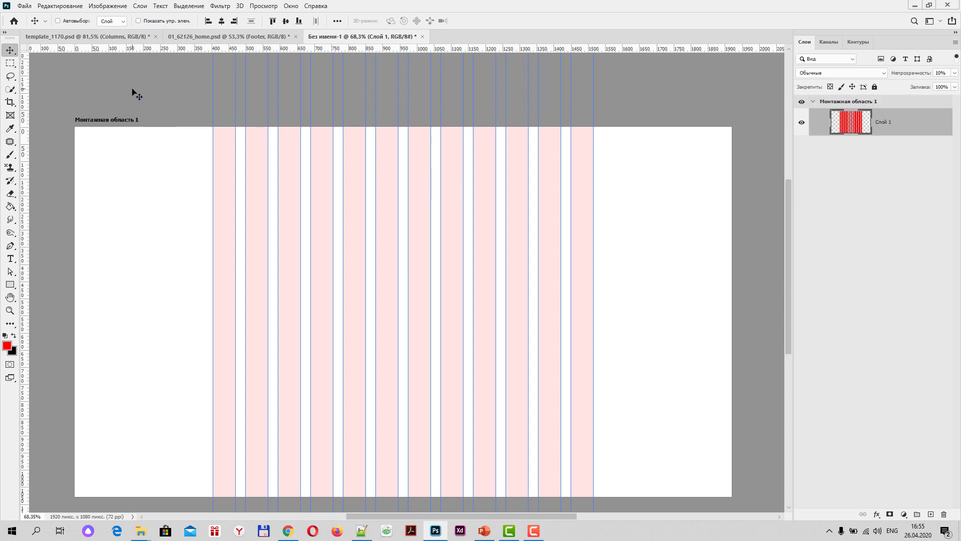
left_click(107, 121)
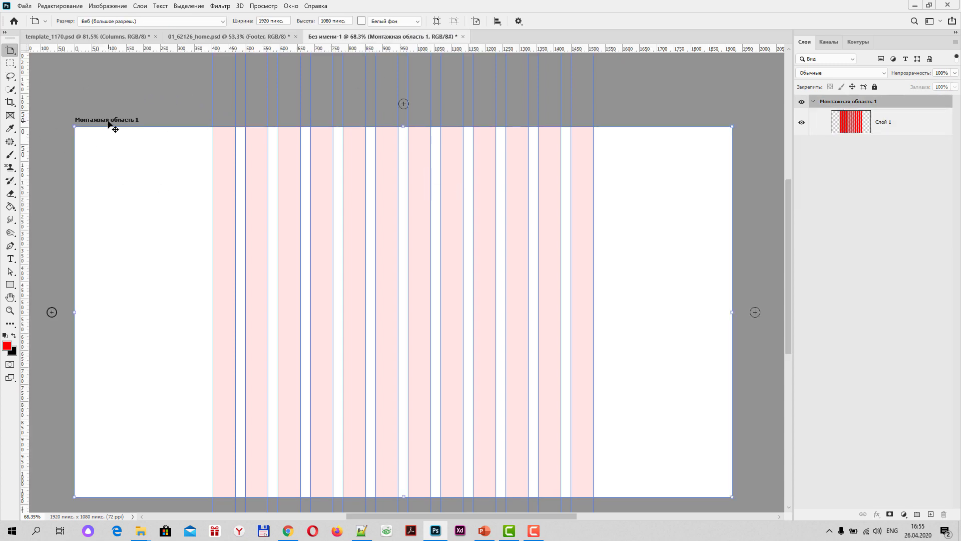
left_click(803, 105)
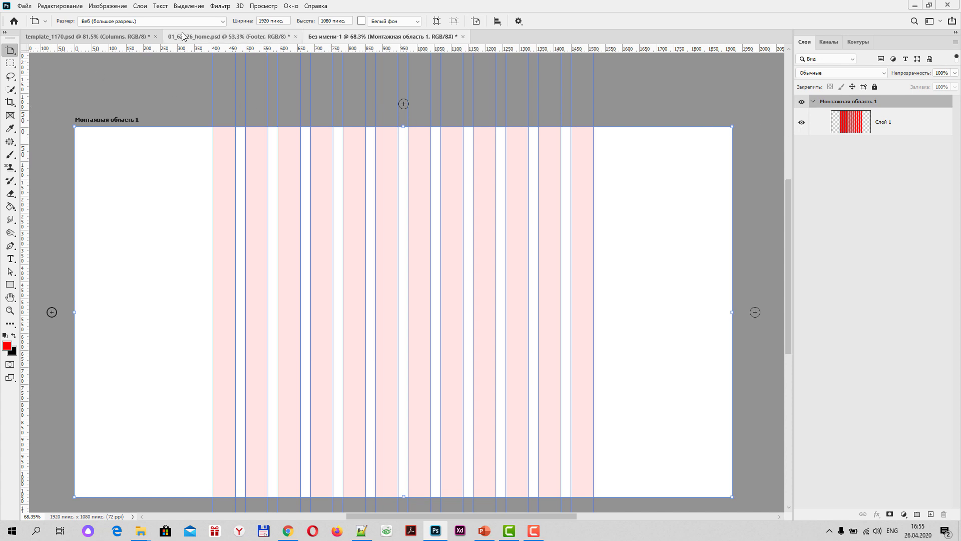
left_click(108, 39)
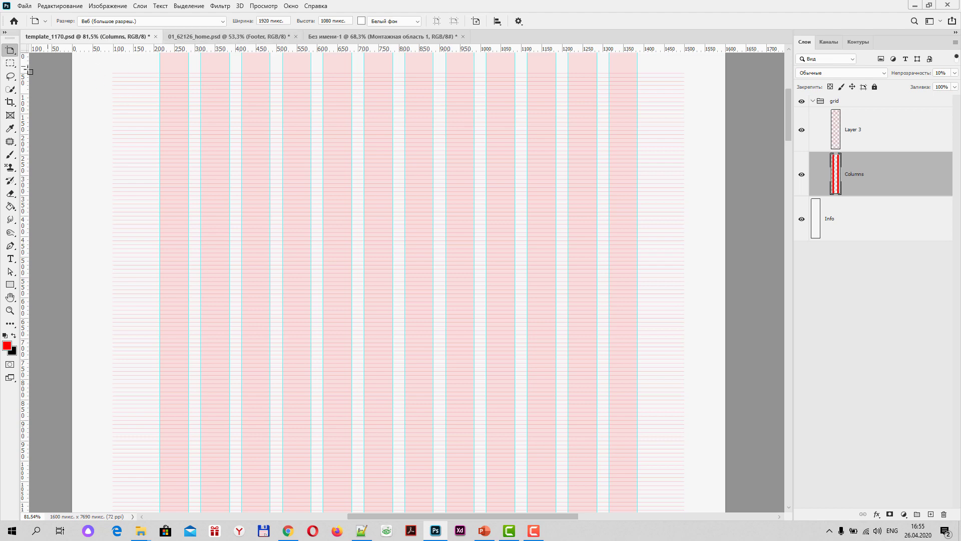
Step: Switch to the Move tool, then pan to the document's top edge and zoom in
right_click(10, 51)
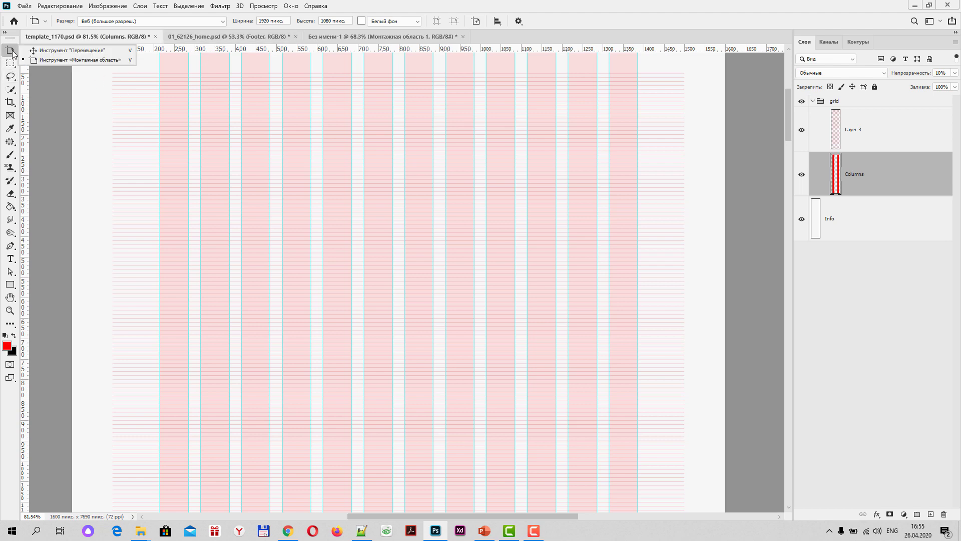
left_click(47, 51)
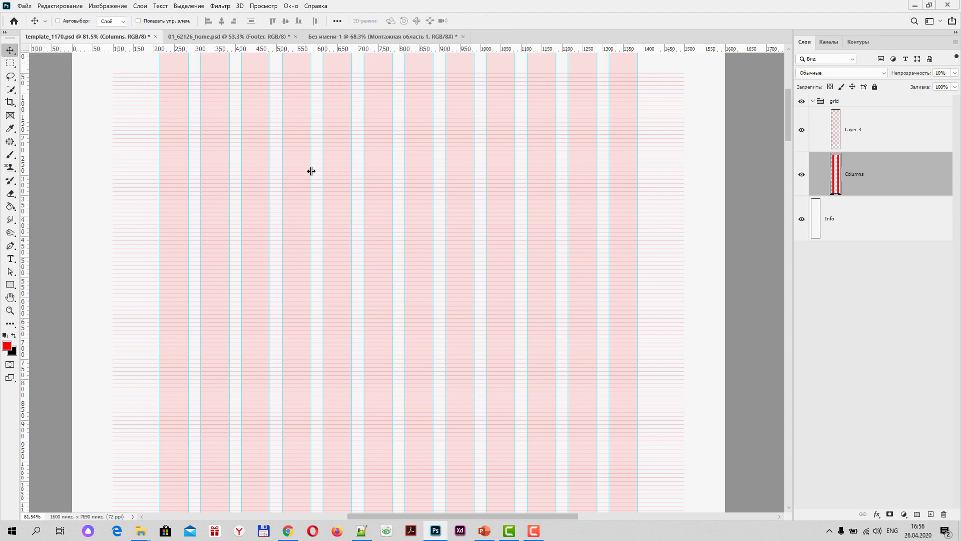
left_click_drag(321, 166, 250, 194)
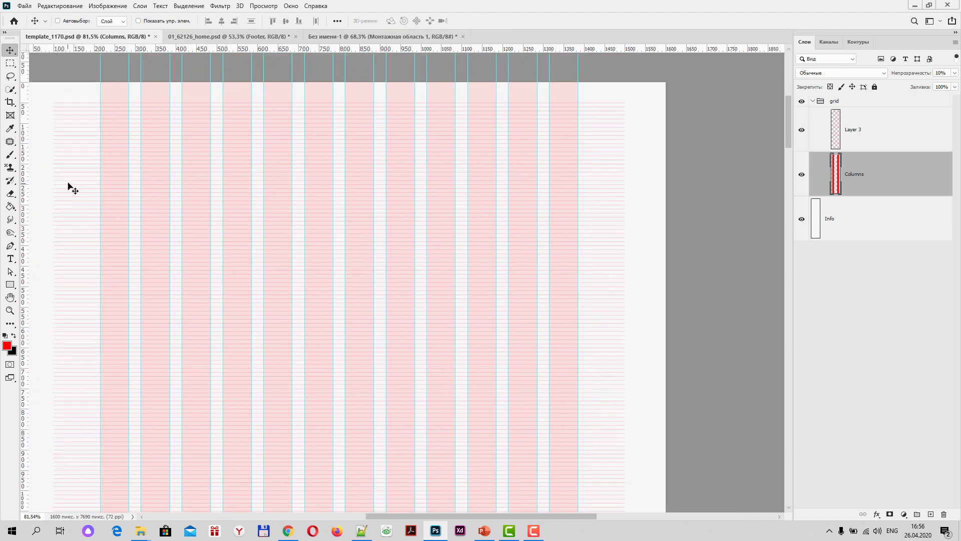
scroll(70, 184, "up", 2)
scroll(75, 180, "up", 2)
scroll(80, 178, "up", 2)
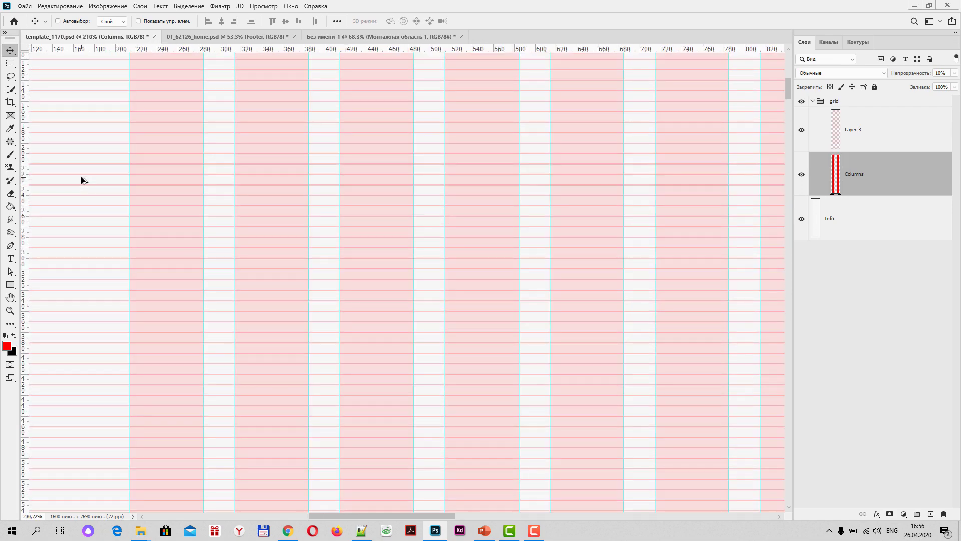
scroll(80, 176, "up", 2)
Step: Magnify to 1210% on the first pink column's left edge near the 210–215 px ruler marks
mouse_move(112, 125)
left_mouse_down()
mouse_move(187, 244)
mouse_move(191, 287)
mouse_move(157, 358)
mouse_move(179, 355)
left_mouse_up()
scroll(134, 241, "up", 1)
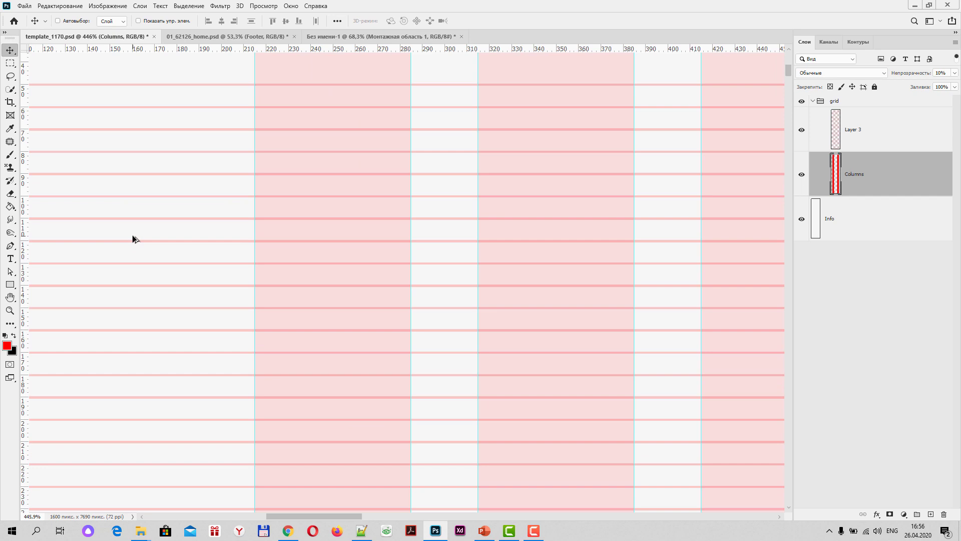
scroll(132, 242, "up", 1)
mouse_move(176, 139)
left_mouse_down()
mouse_move(232, 146)
mouse_move(199, 147)
left_mouse_up()
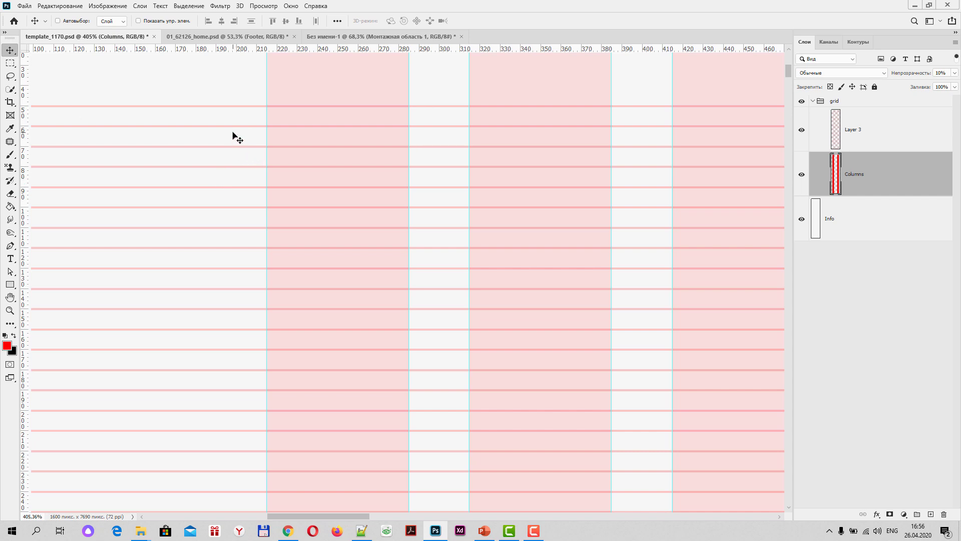
scroll(233, 134, "up", 2)
scroll(233, 133, "up", 2)
left_click_drag(226, 86, 237, 179)
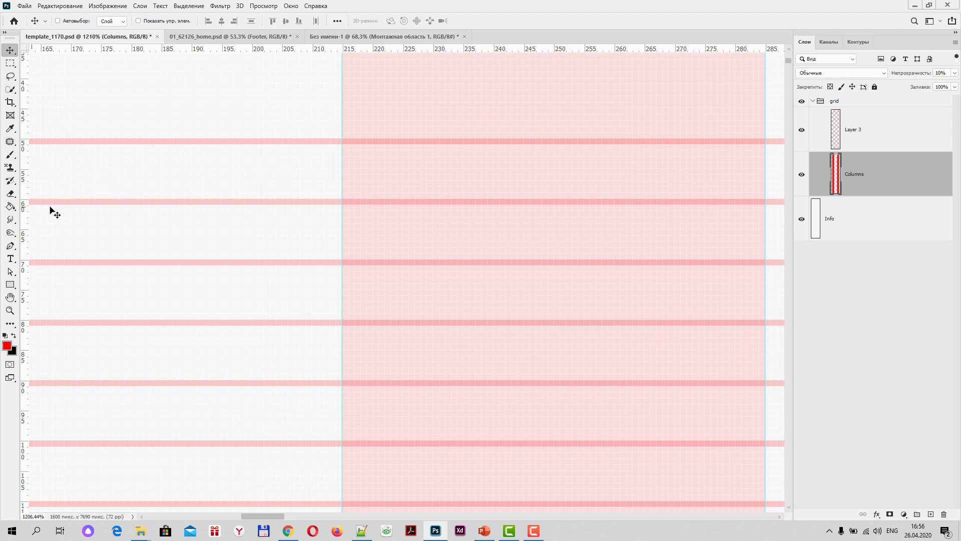
Step: In the untitled artboard document, hide the pink column layer and add a new empty layer
scroll(100, 202, "down", 3)
scroll(111, 205, "down", 2)
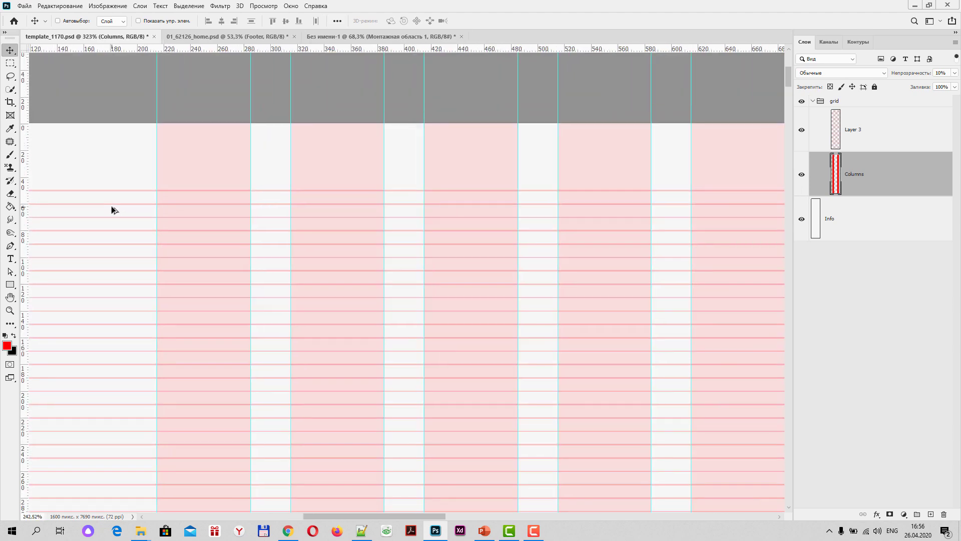
scroll(111, 206, "down", 2)
scroll(114, 209, "down", 2)
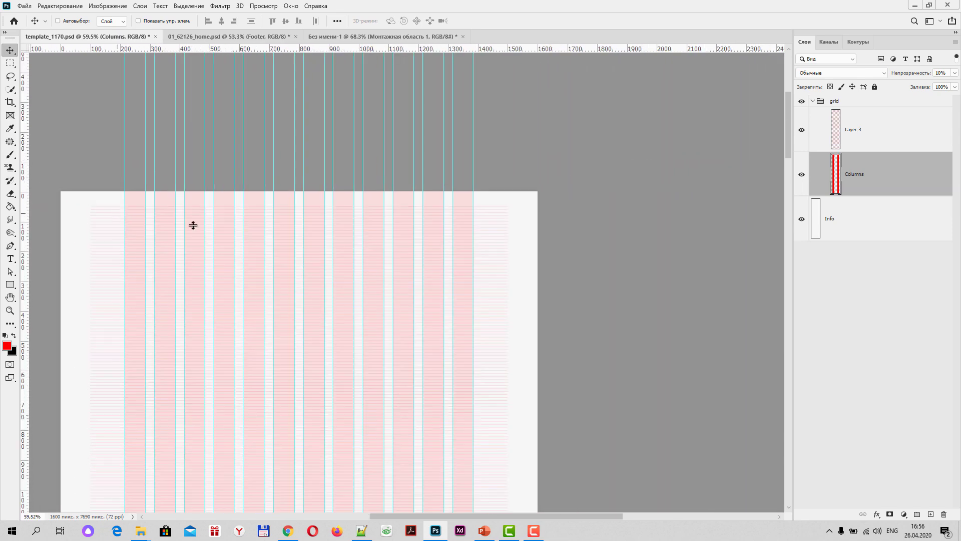
left_click(352, 36)
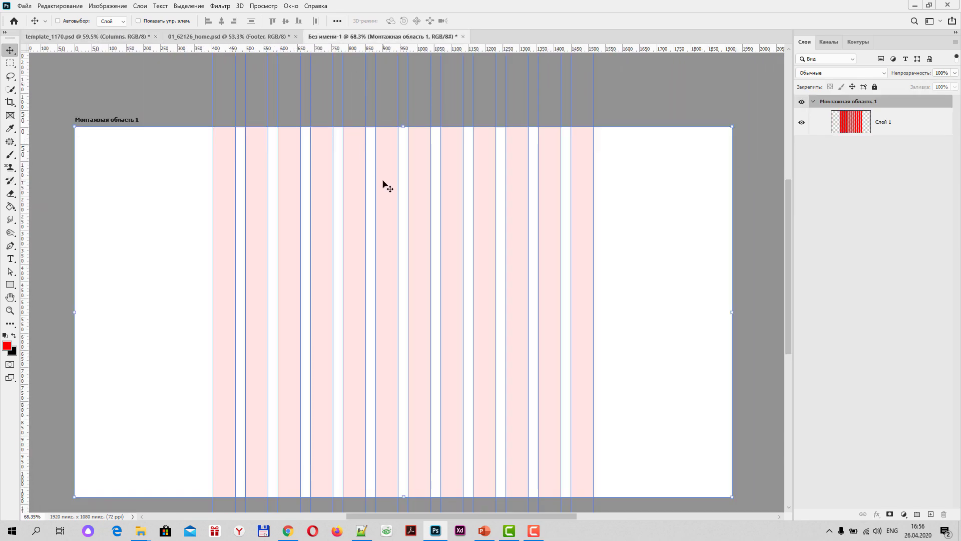
left_click(896, 121)
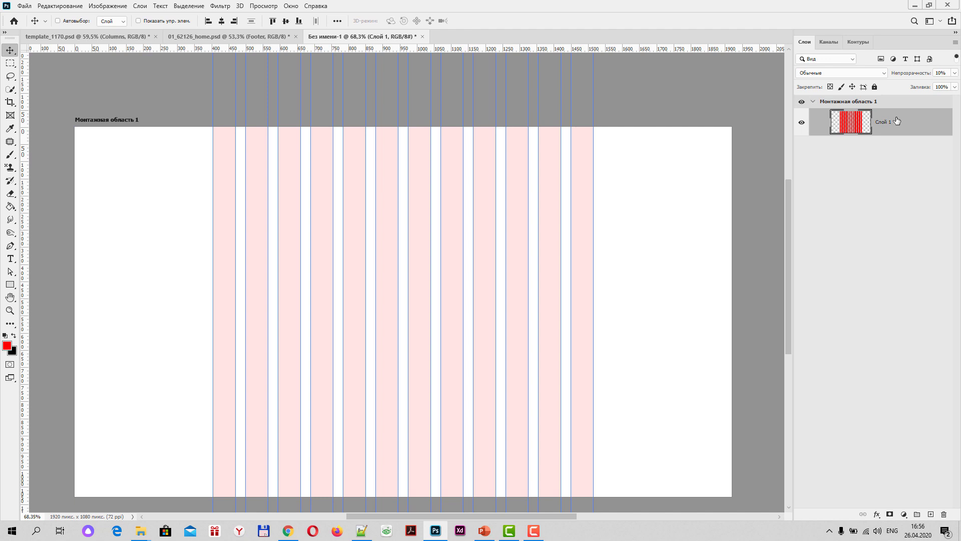
left_click(805, 123)
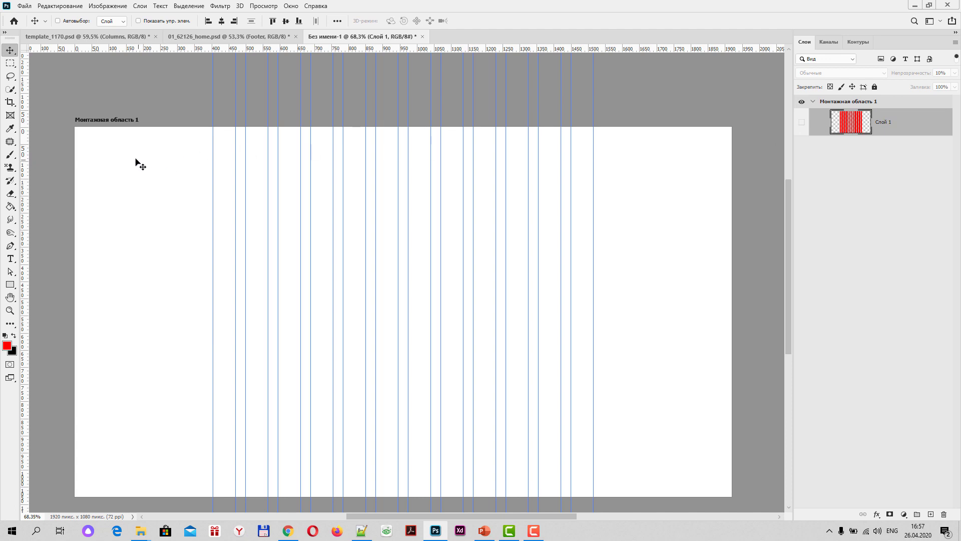
left_click(932, 514)
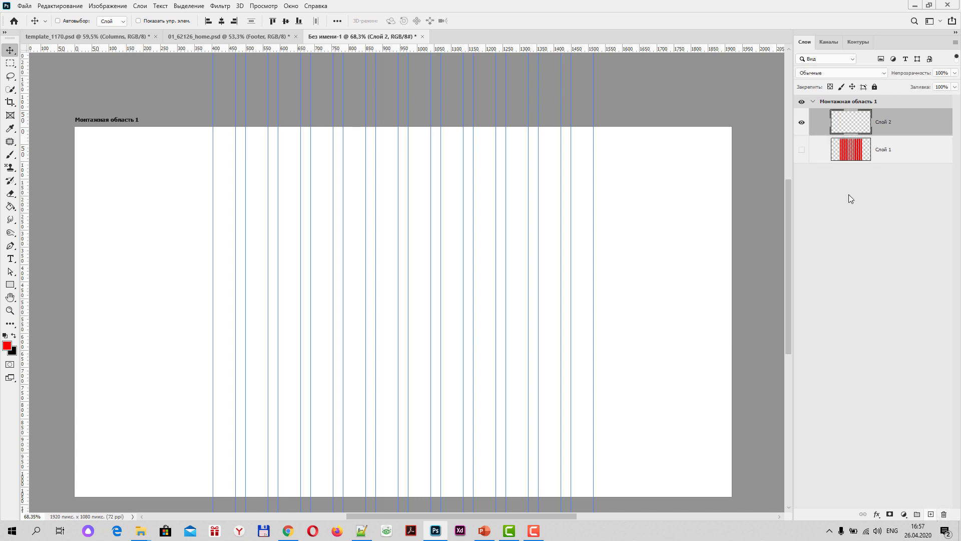
Step: Rename the column layer to Grid and the new layer to Lines, then select Lines
double_click(884, 149)
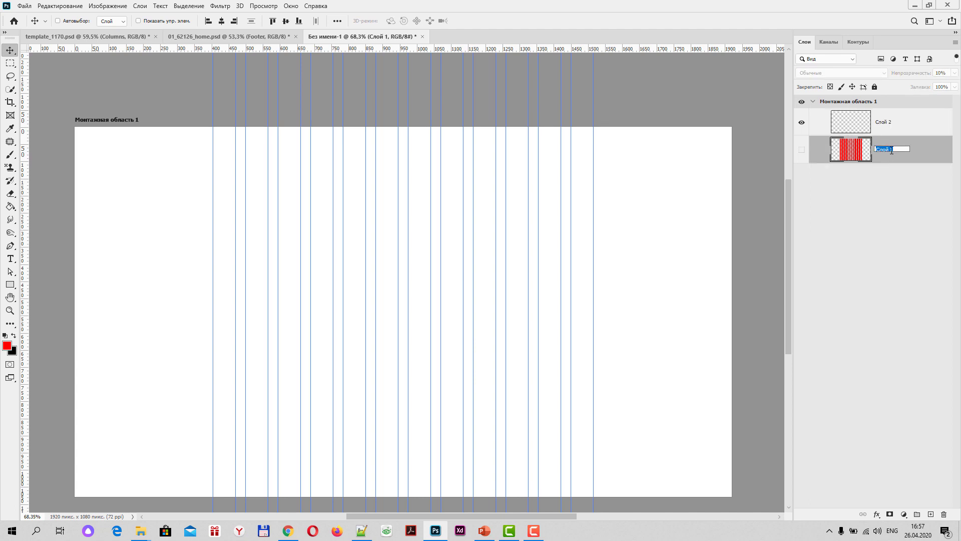
type("Gid")
key("Return")
double_click(883, 122)
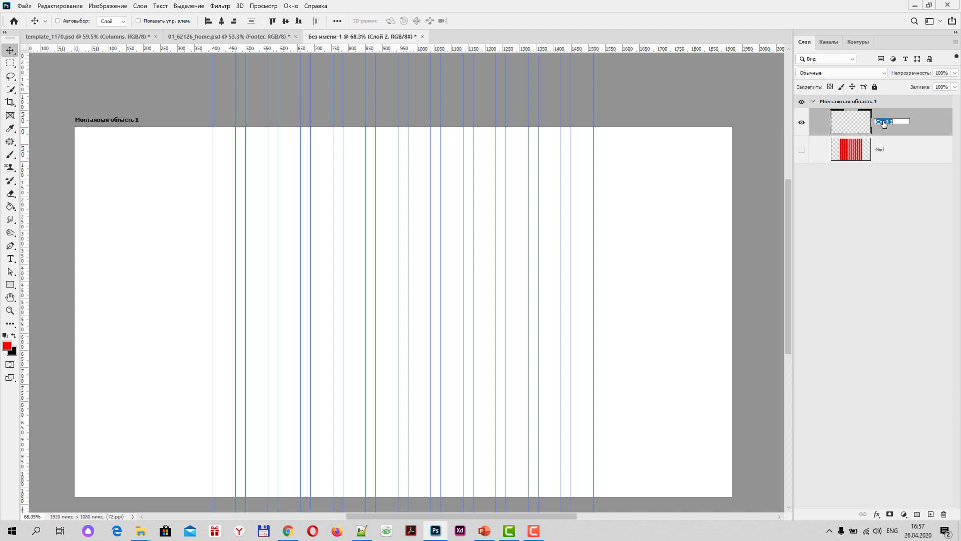
type("Lines")
key("Return")
double_click(884, 149)
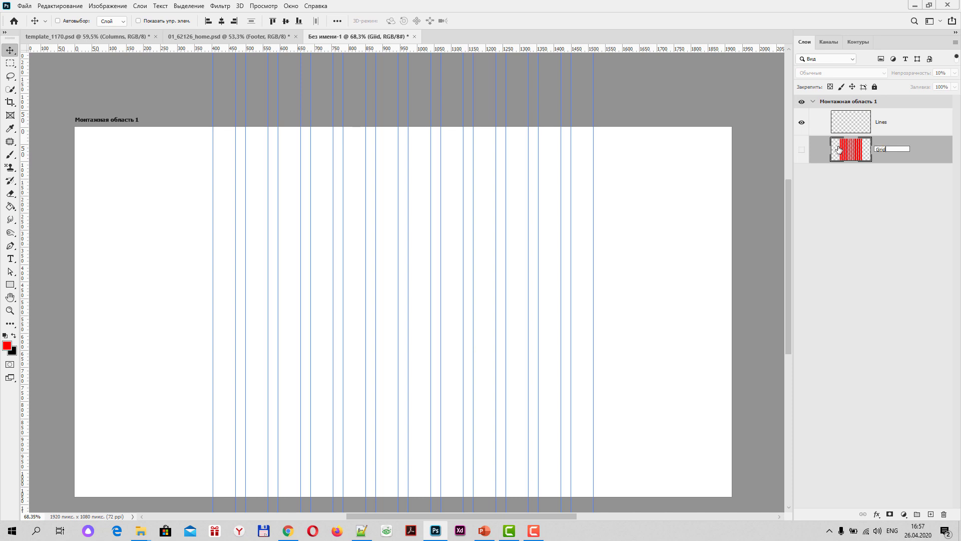
key("Return")
left_click(882, 122)
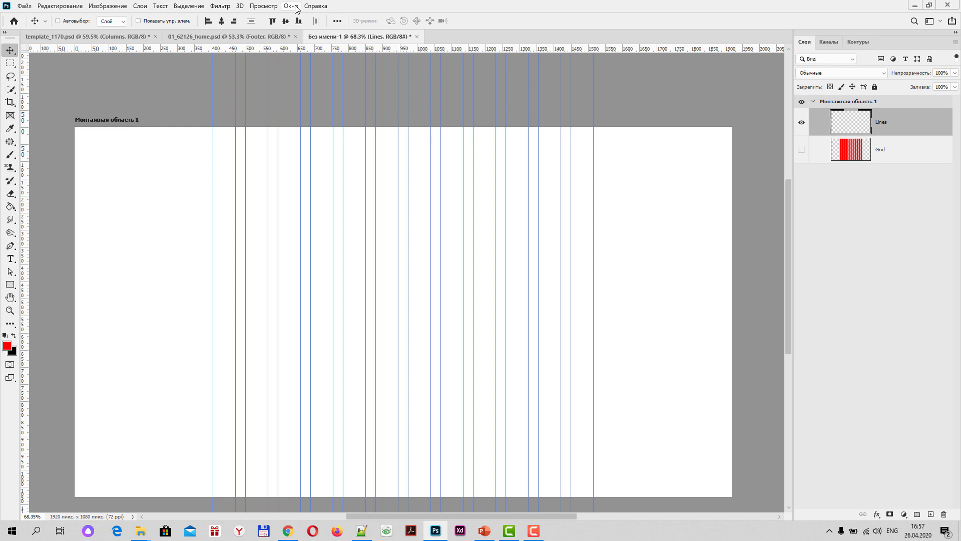
left_click(263, 6)
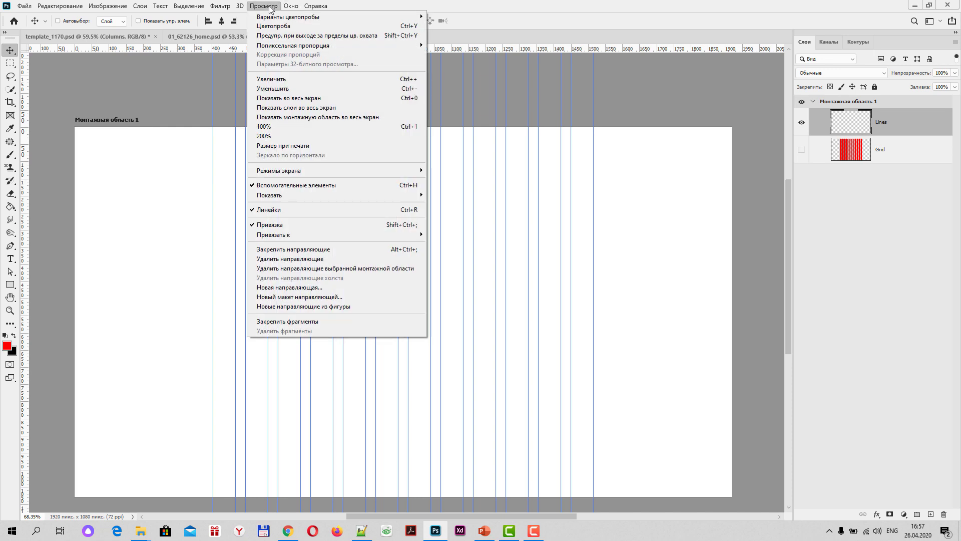
left_click(298, 297)
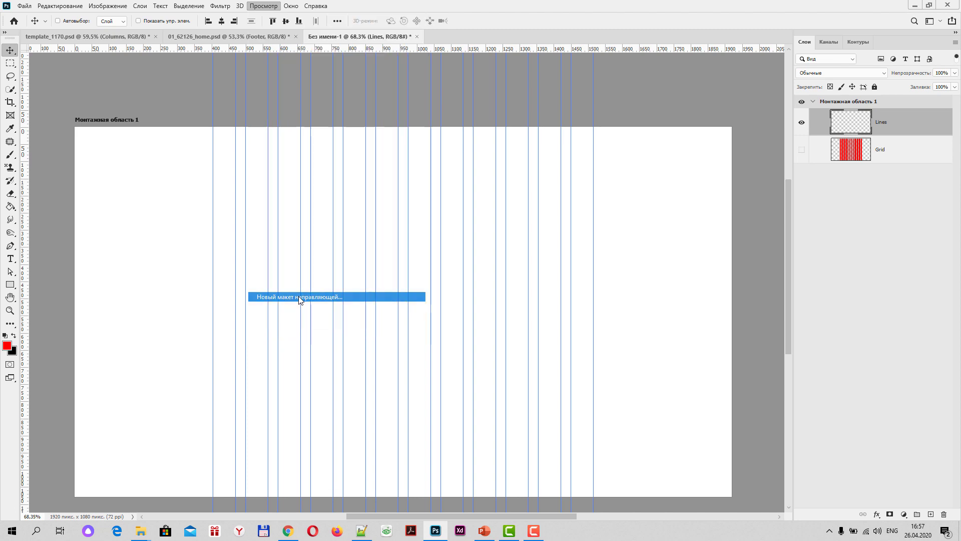
mouse_move(730, 100)
left_mouse_down()
mouse_move(707, 84)
mouse_move(562, 62)
left_mouse_up()
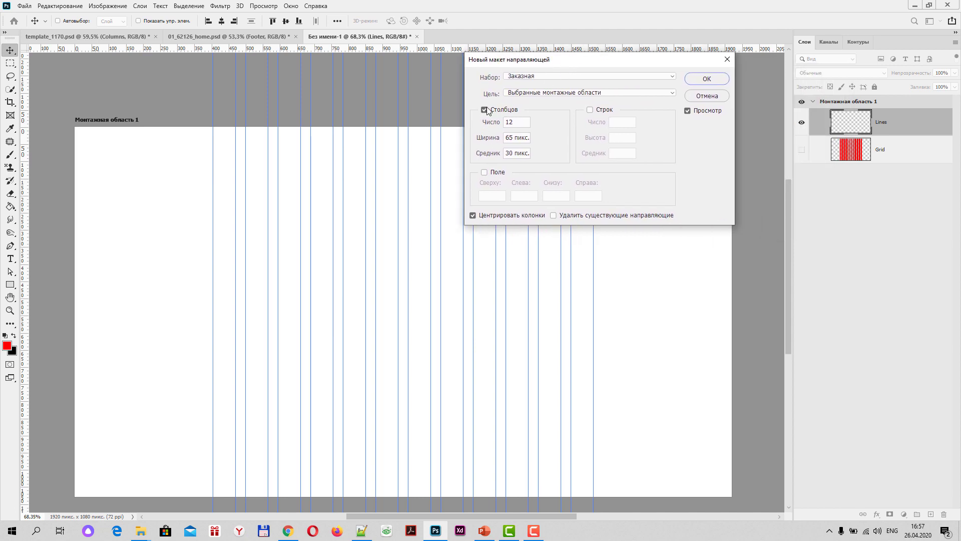
left_click(484, 110)
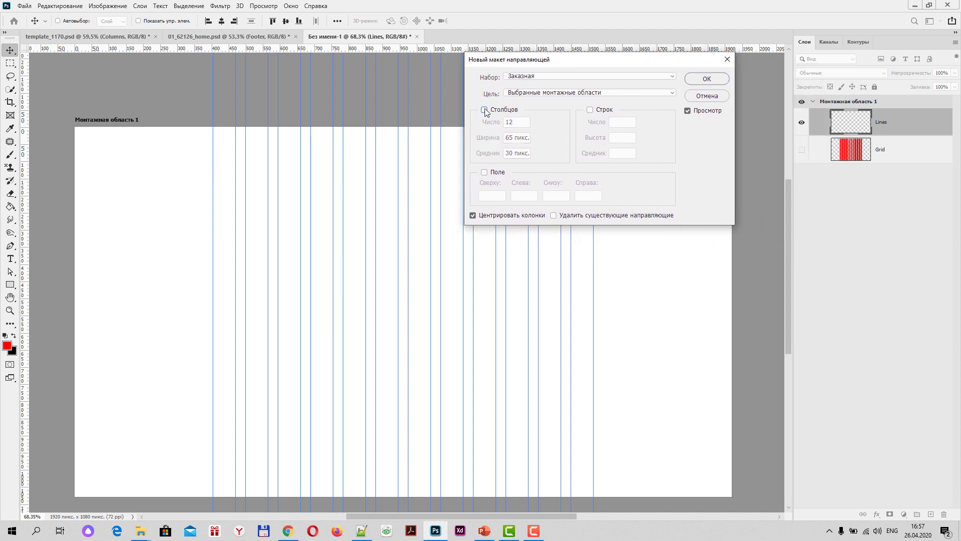
left_click(590, 111)
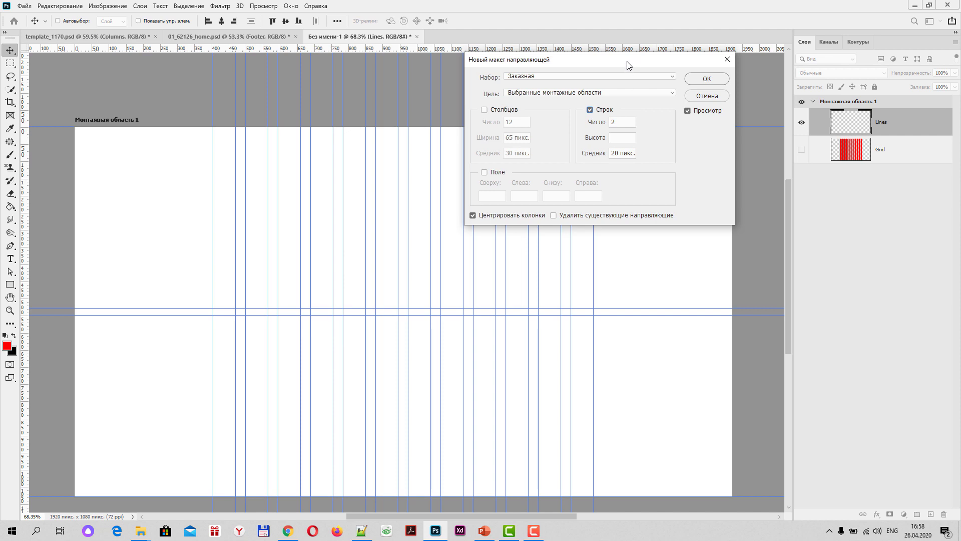
left_click_drag(629, 66, 604, 105)
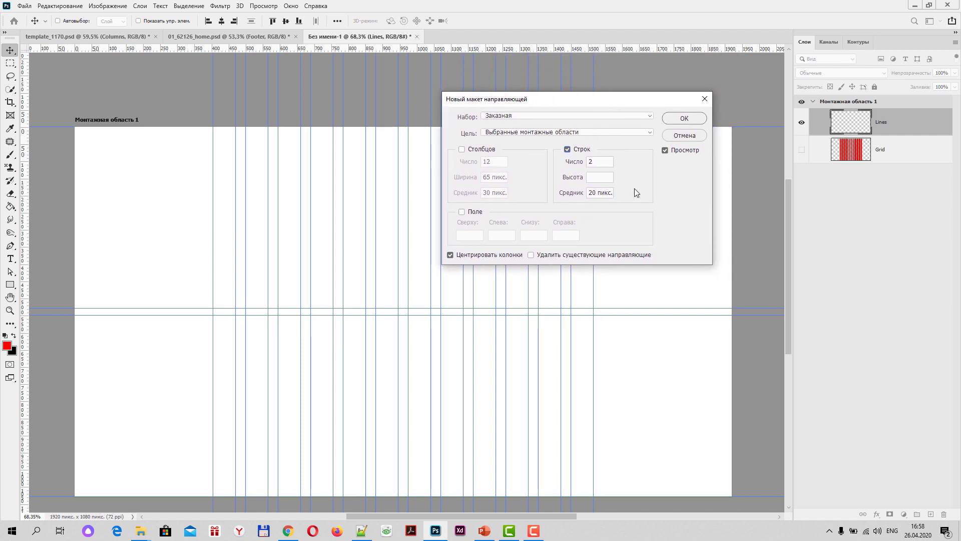
double_click(599, 161)
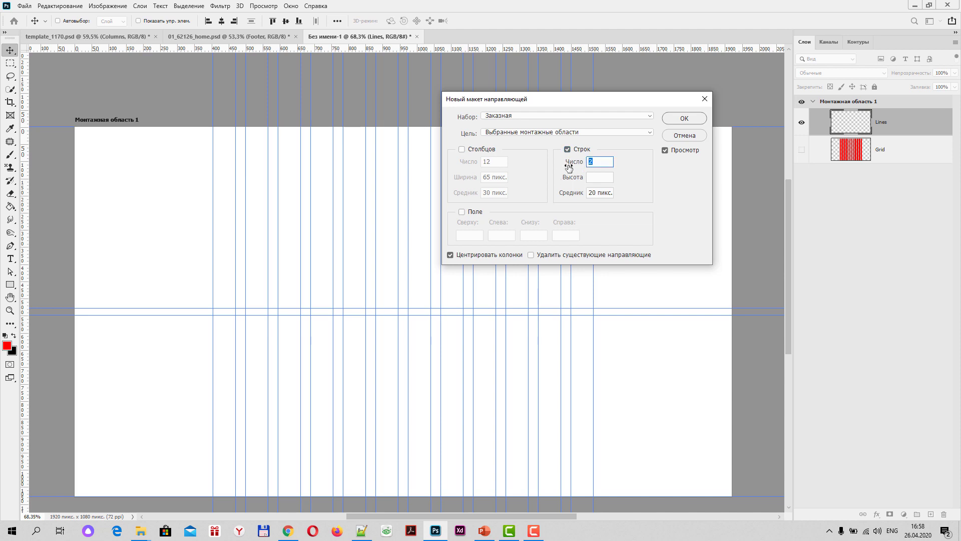
left_click_drag(570, 164, 584, 161)
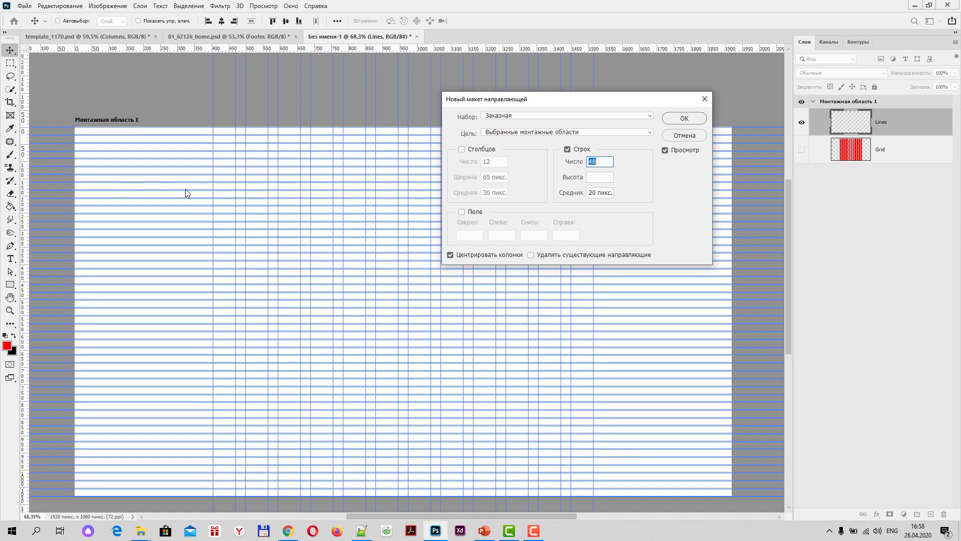
left_click(588, 193)
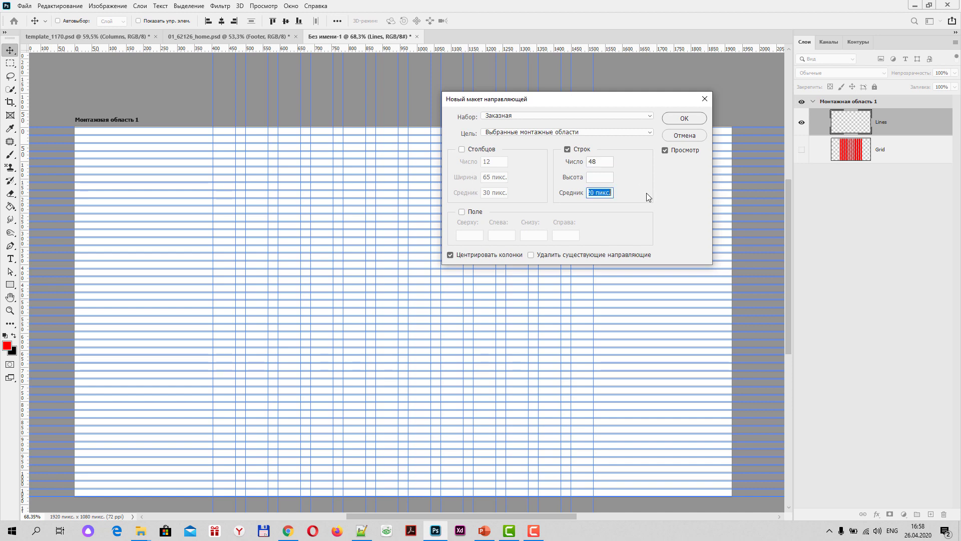
key("BackSpace")
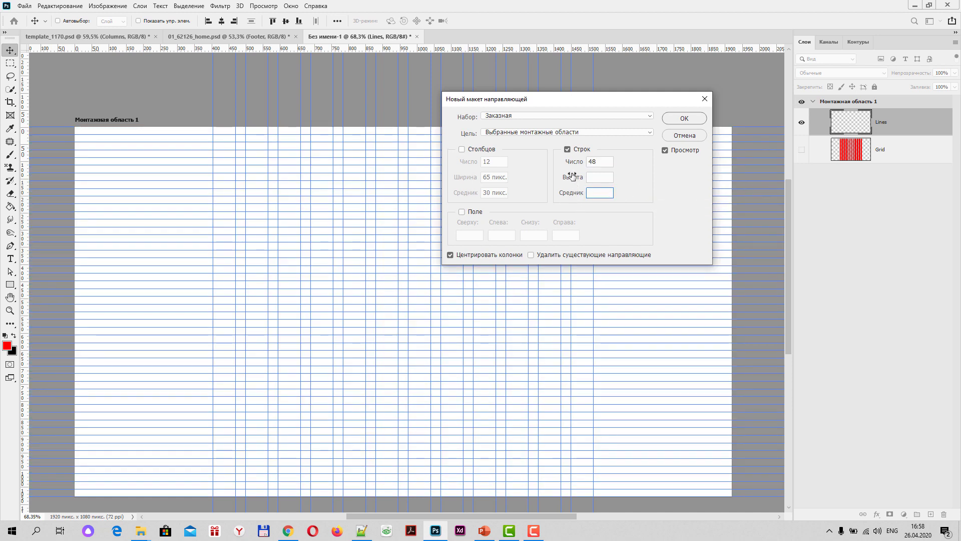
left_click_drag(571, 162, 598, 165)
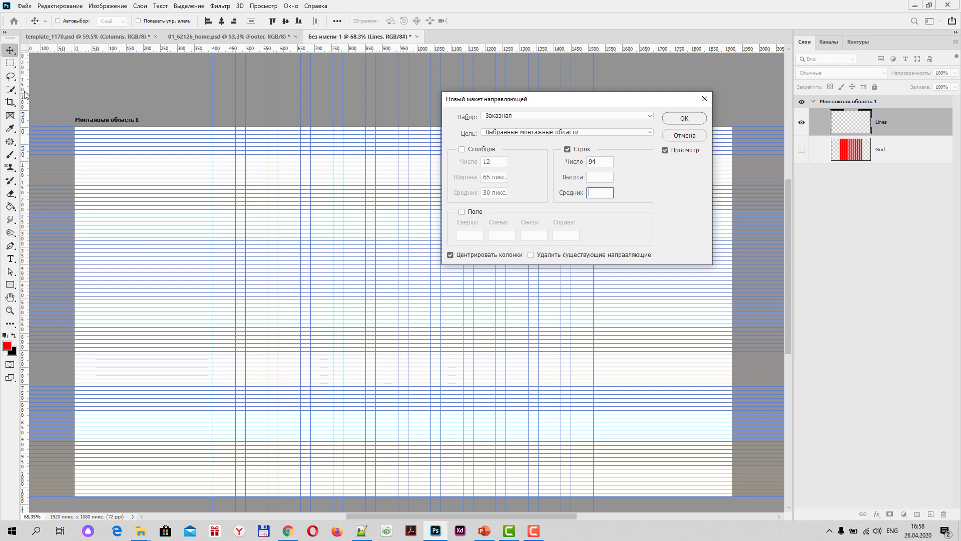
left_click(684, 136)
scroll(114, 205, "up", 3, "alt")
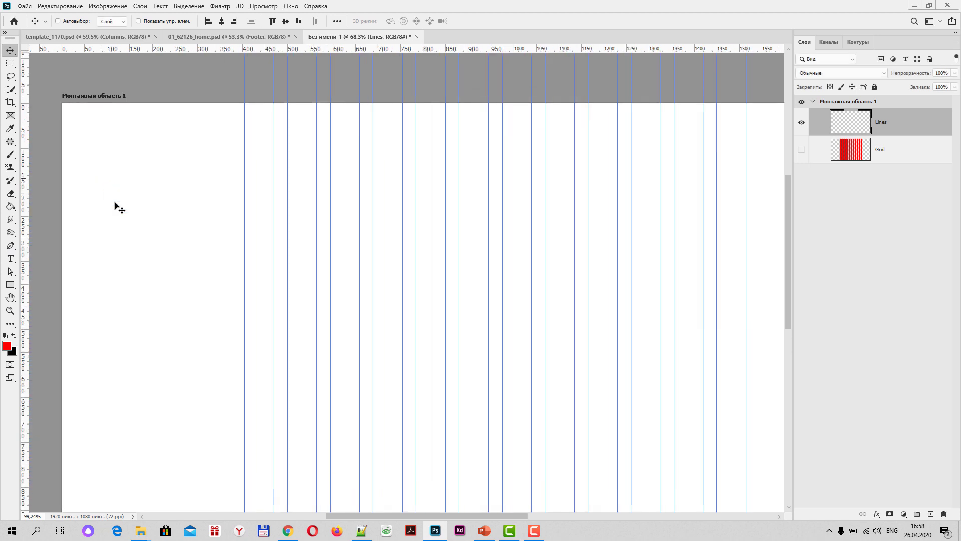
scroll(107, 253, "up", 2, "alt")
scroll(111, 257, "up", 1, "alt")
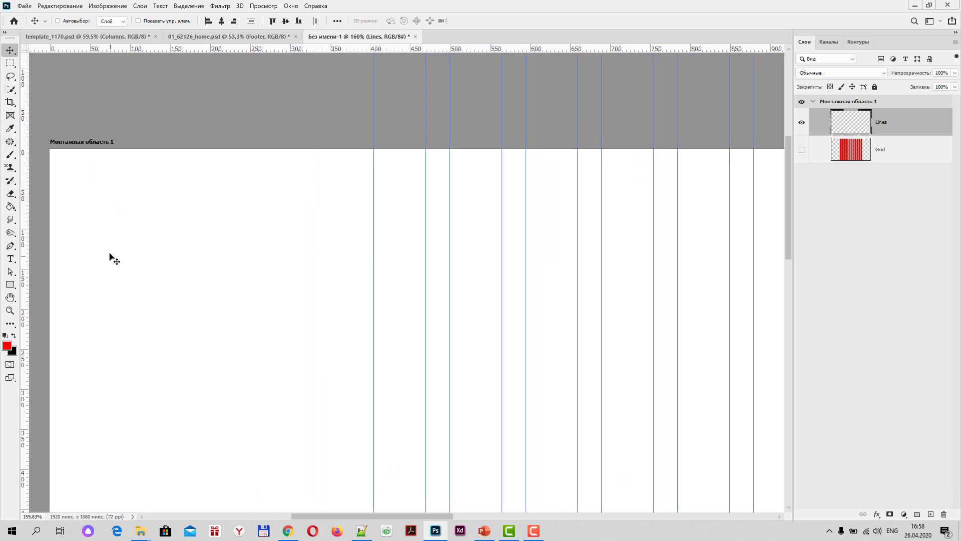
mouse_move(92, 205)
left_mouse_down()
mouse_move(170, 208)
mouse_move(123, 213)
left_mouse_up()
scroll(122, 213, "up", 1)
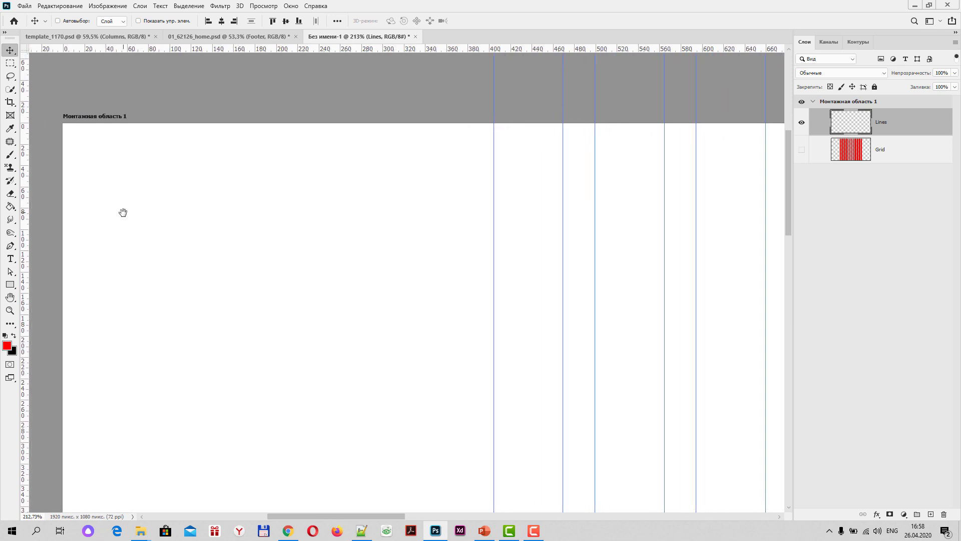
scroll(96, 220, "up", 1)
scroll(88, 187, "up", 1)
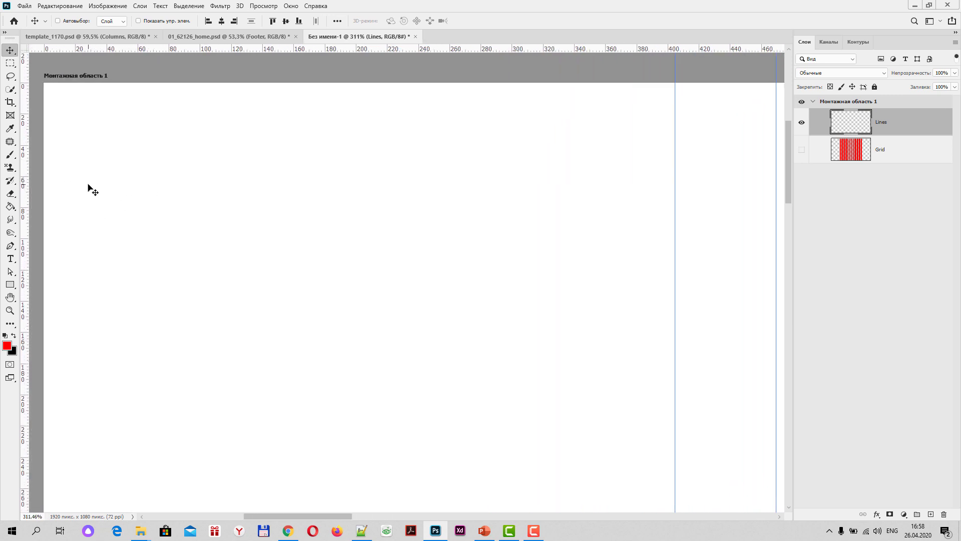
scroll(88, 186, "up", 1)
scroll(87, 146, "up", 2)
scroll(93, 153, "left", 1)
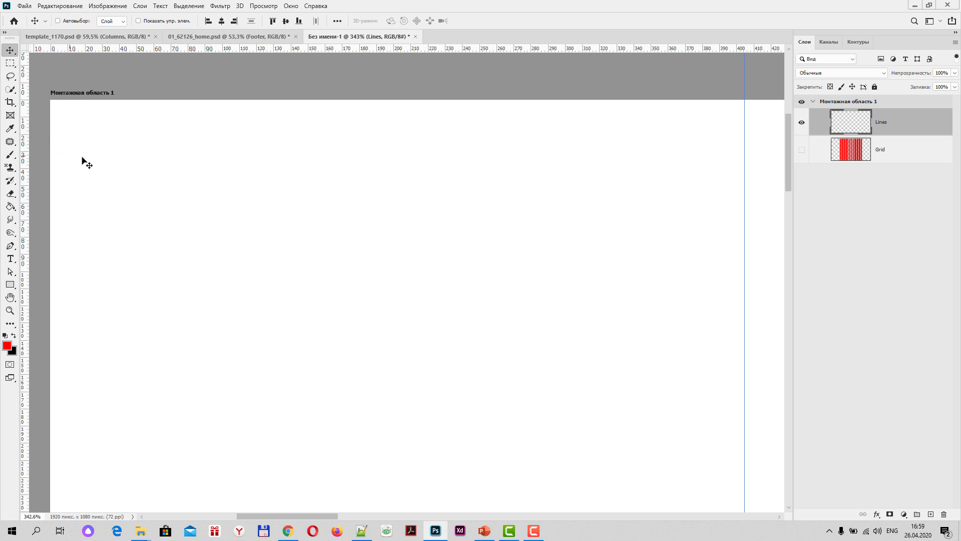
scroll(85, 154, "up", 3, "alt")
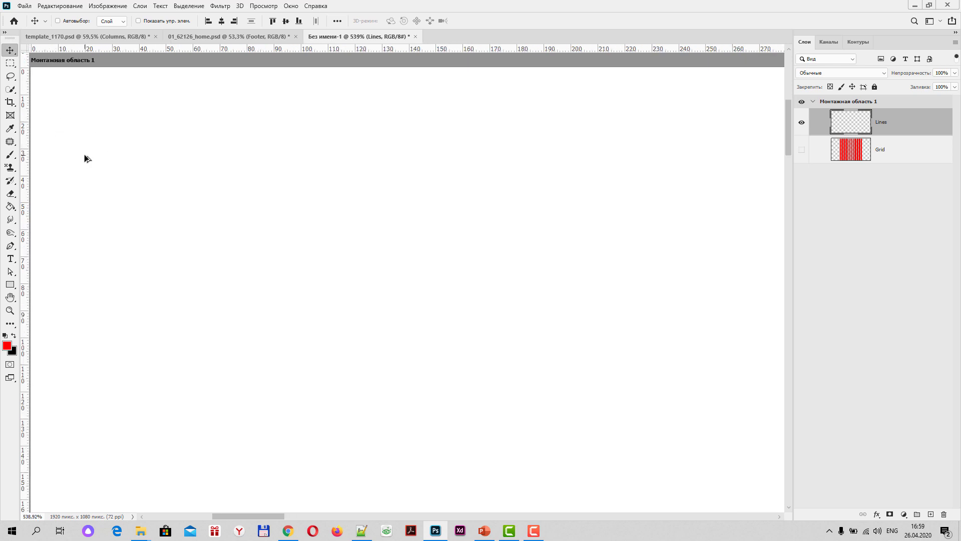
scroll(100, 140, "up", 3)
scroll(100, 140, "left", 1)
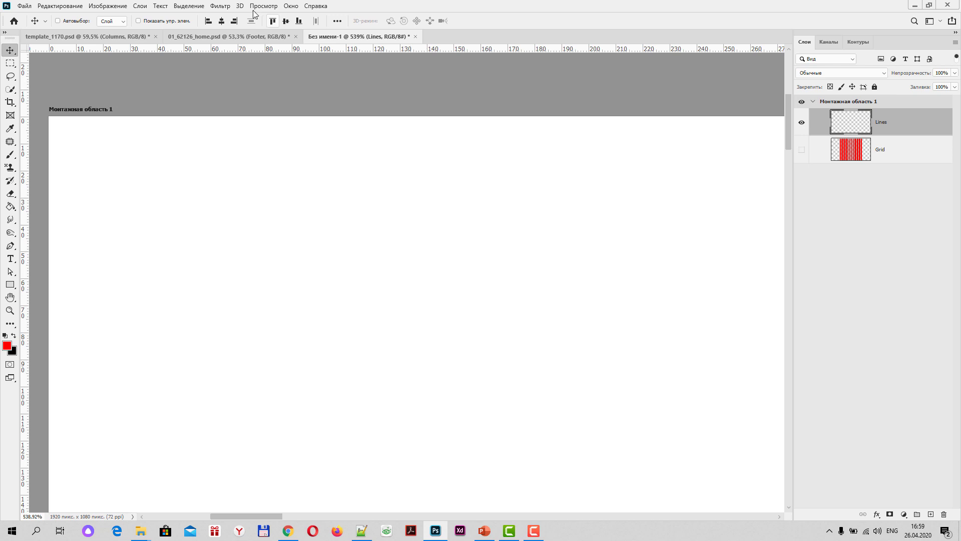
Step: Set up a New Guide Layout with columns off, 108 rows and no gutter
left_click(292, 7)
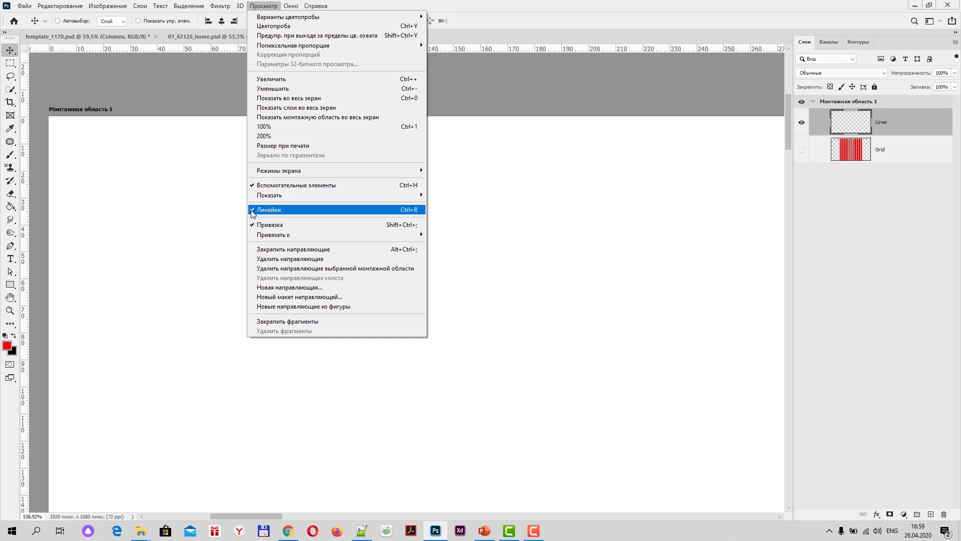
left_click(501, 25)
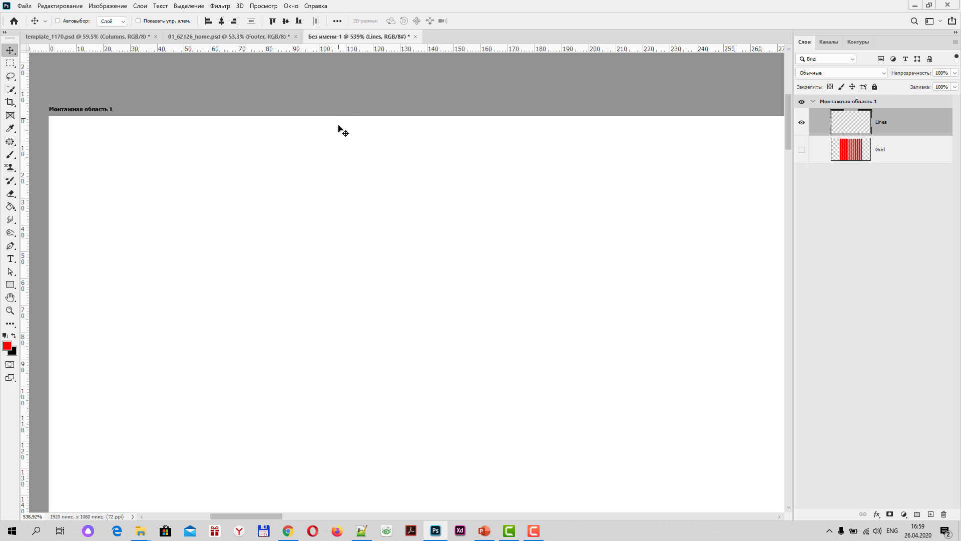
left_click(290, 7)
mouse_move(263, 6)
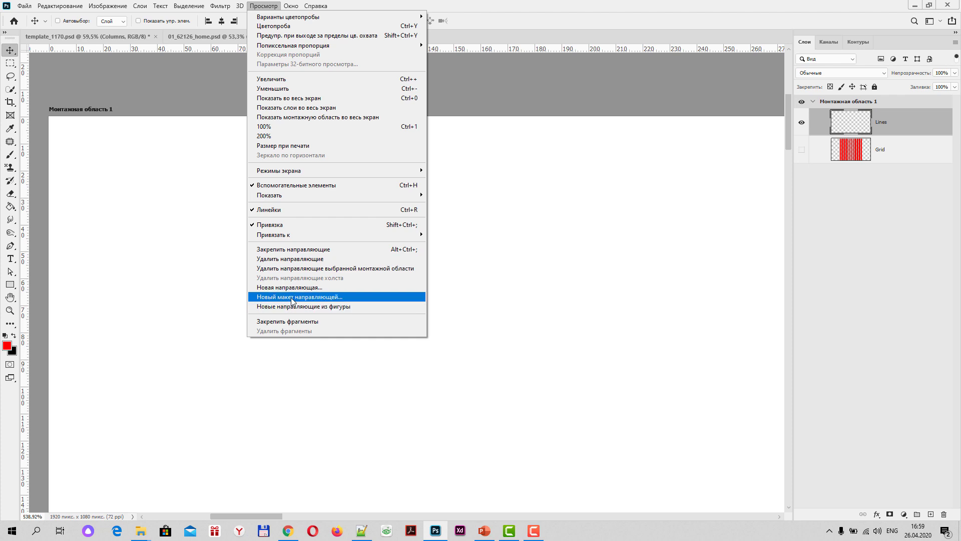
left_click(292, 297)
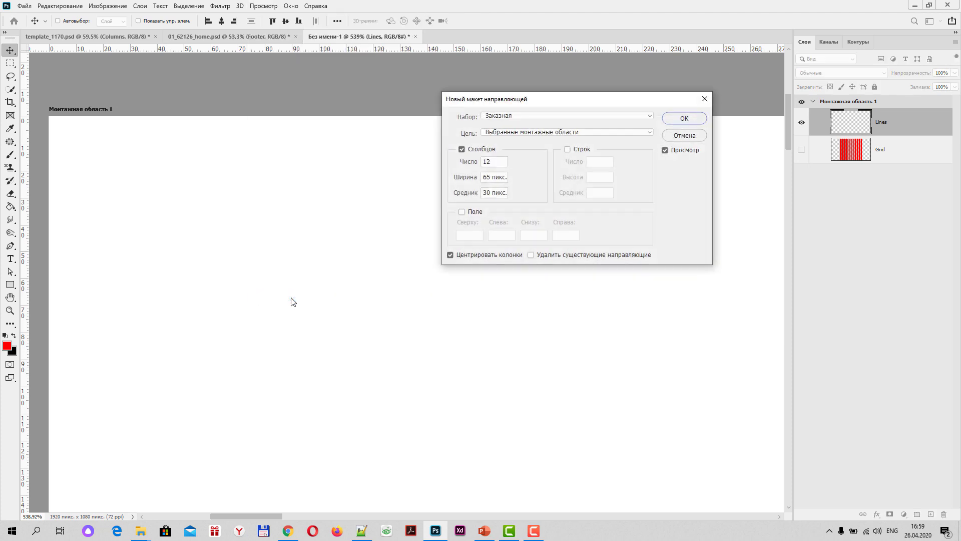
left_click(463, 150)
left_click(567, 149)
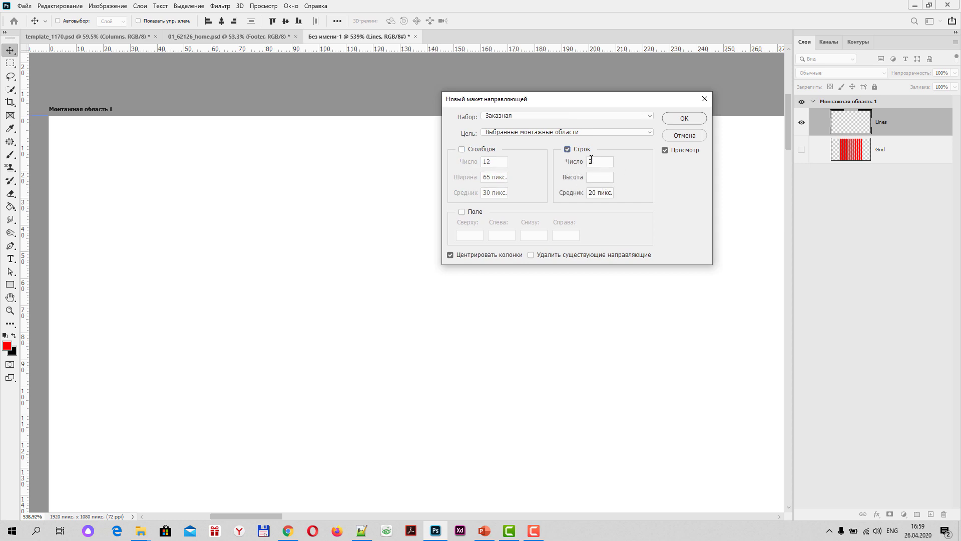
type("2")
left_click(589, 193)
key("BackSpace")
left_click(591, 161)
left_click_drag(590, 162, 624, 156)
type("105")
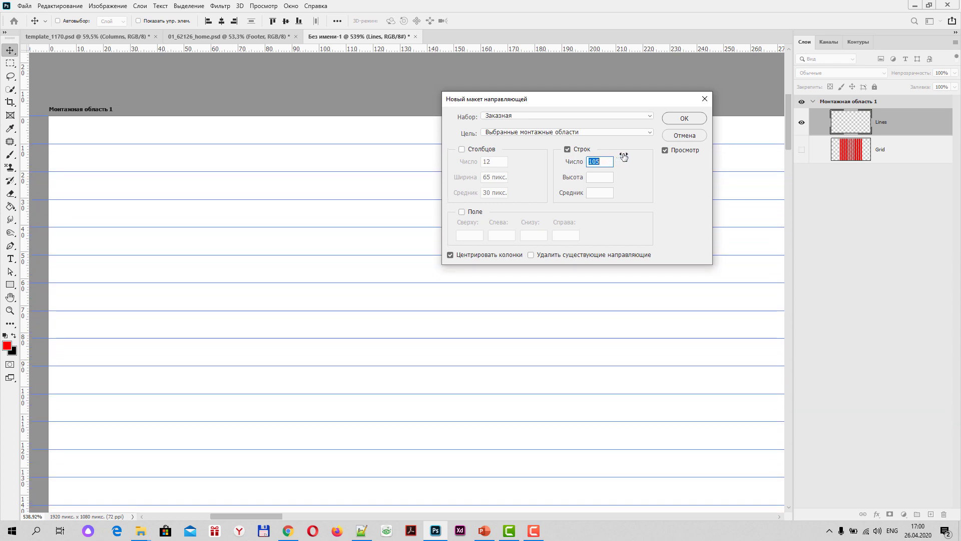
key("Tab")
key("Tab")
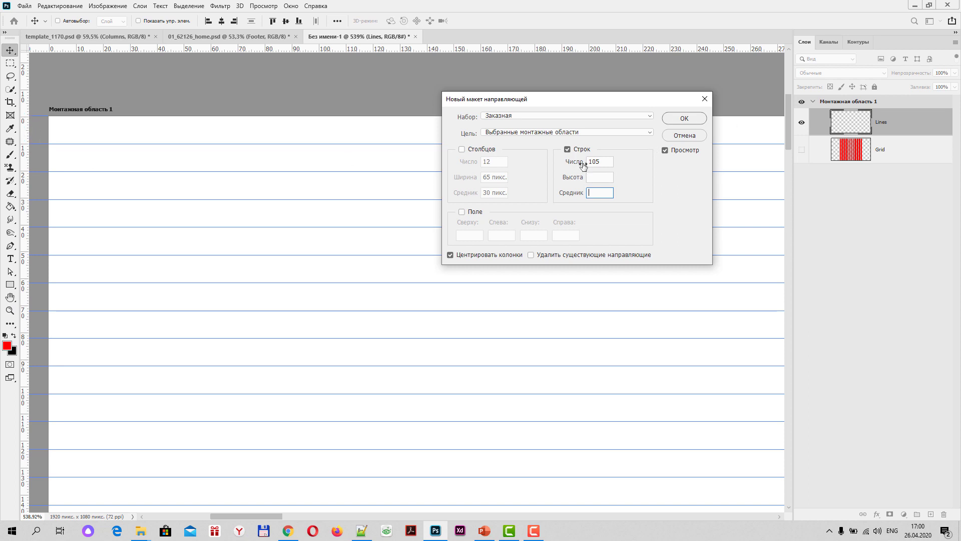
left_click_drag(607, 161, 573, 161)
type("1")
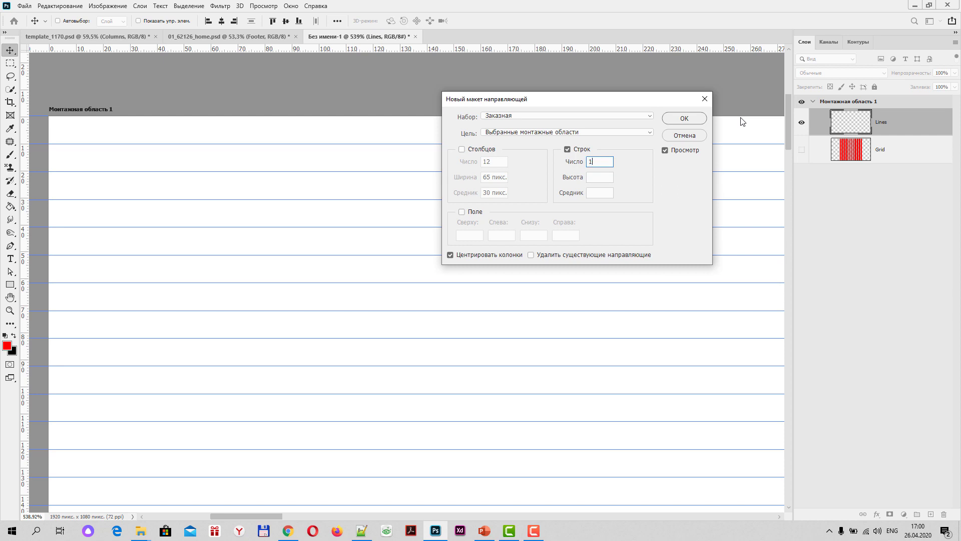
type("08")
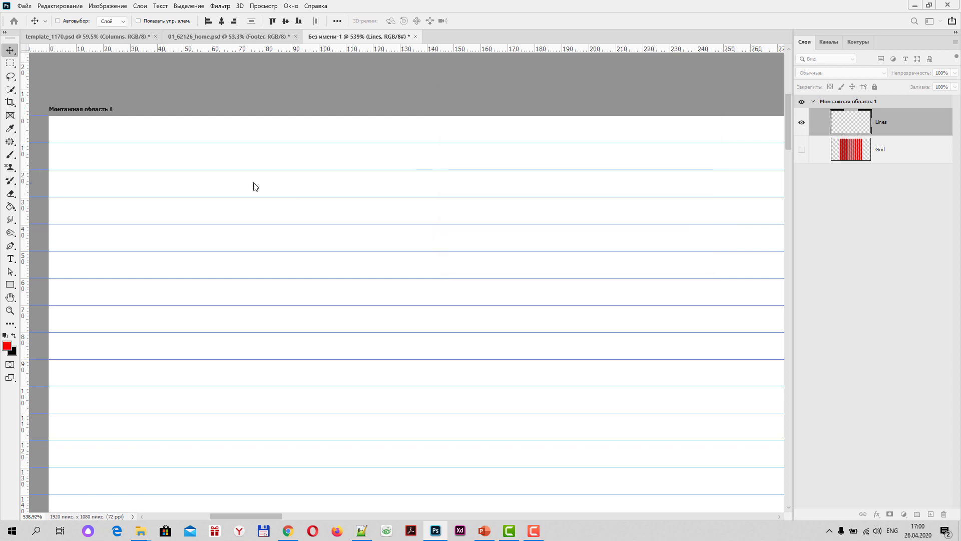
Step: Apply the 108-row guide layout and zoom out over the artboard
left_click(683, 119)
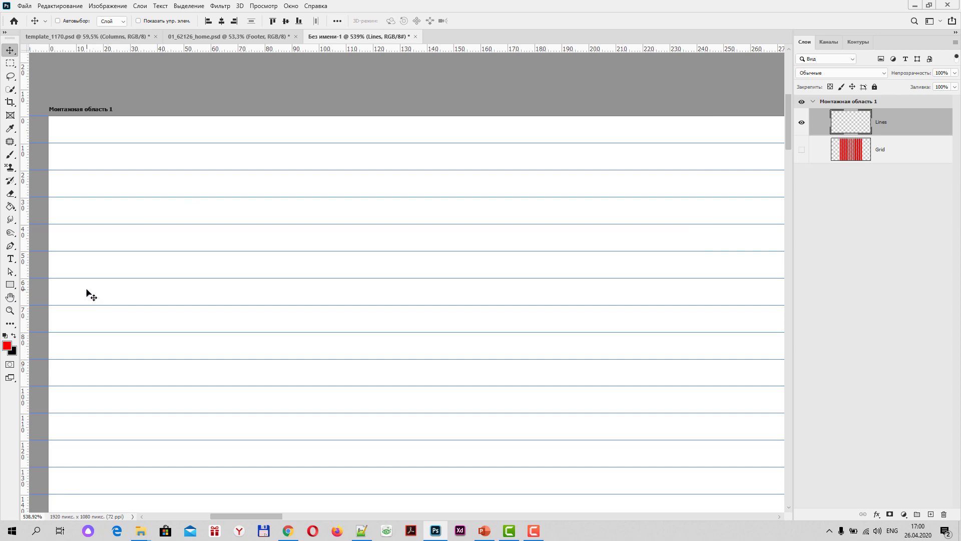
scroll(86, 301, "down", 4, "alt")
scroll(89, 317, "down", 2, "alt")
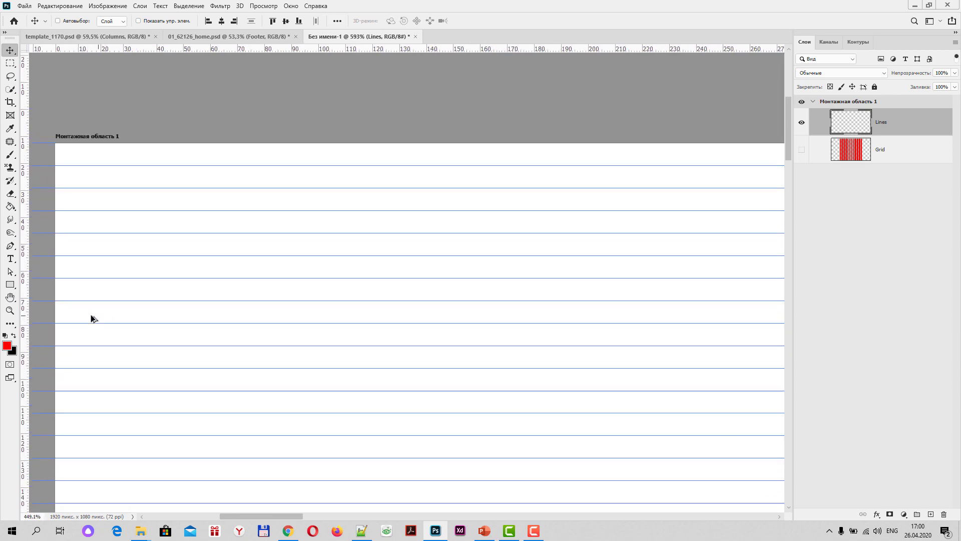
scroll(110, 340, "down", 2, "alt")
scroll(151, 351, "down", 2, "alt")
scroll(365, 370, "down", 3, "alt")
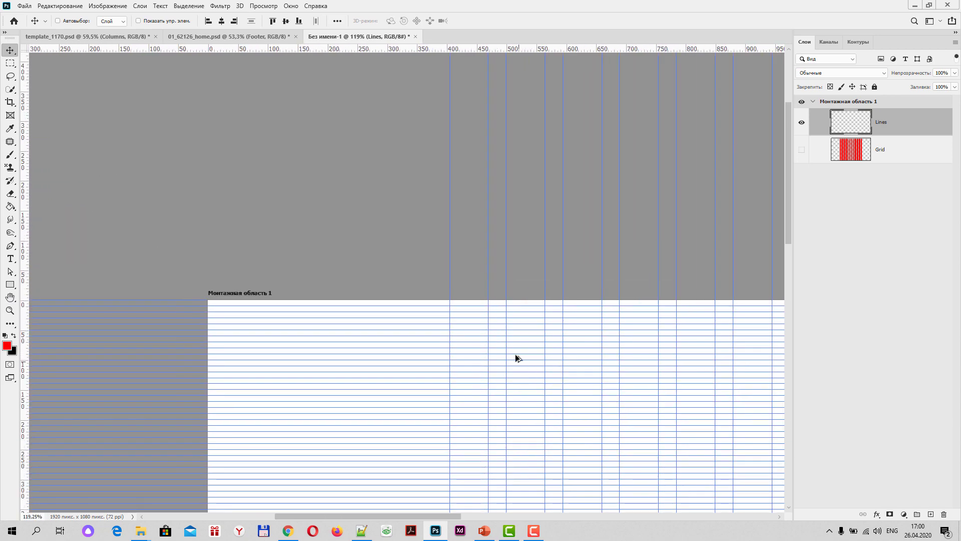
scroll(512, 358, "up", 2, "alt")
scroll(512, 358, "up", 1, "alt")
scroll(197, 343, "up", 1, "alt")
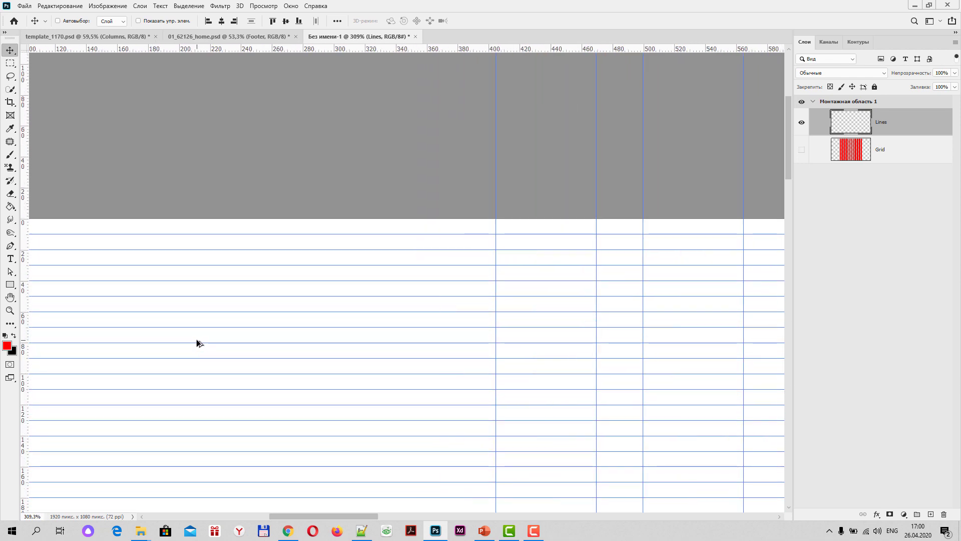
Step: Pan and zoom to centre the whole artboard, ready for resizing
left_click_drag(190, 338, 379, 210)
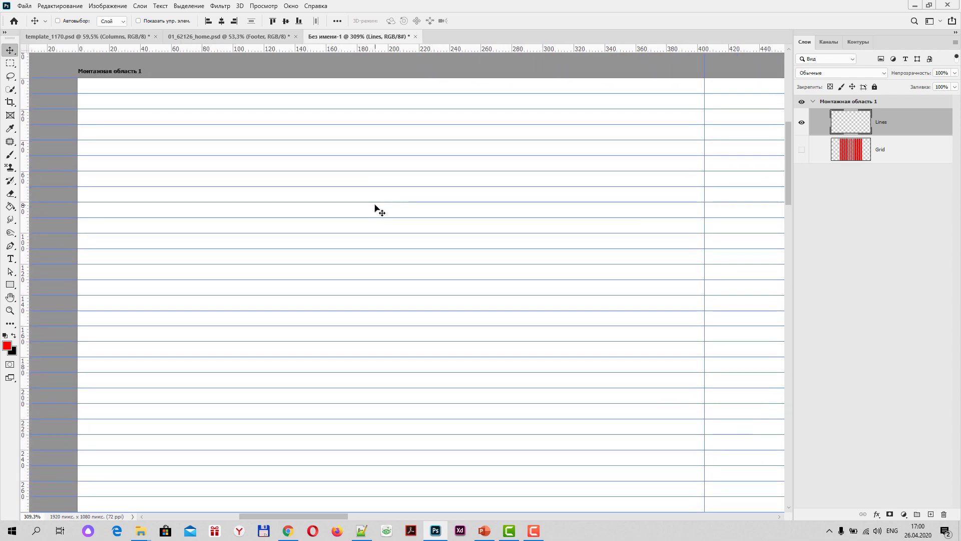
scroll(444, 275, "down", 2, "alt")
scroll(474, 306, "down", 2, "alt")
scroll(551, 324, "down", 2, "alt")
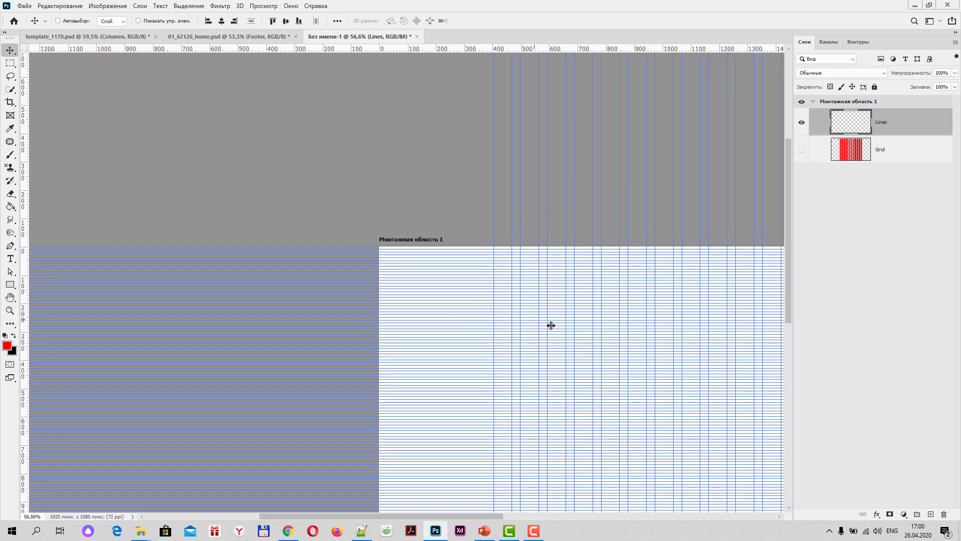
left_click_drag(595, 332, 366, 171)
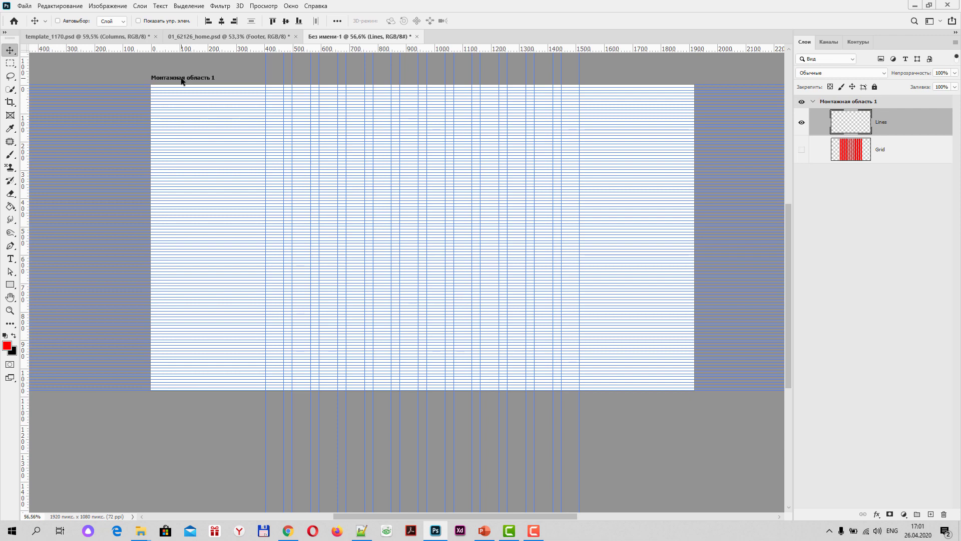
left_click(182, 79)
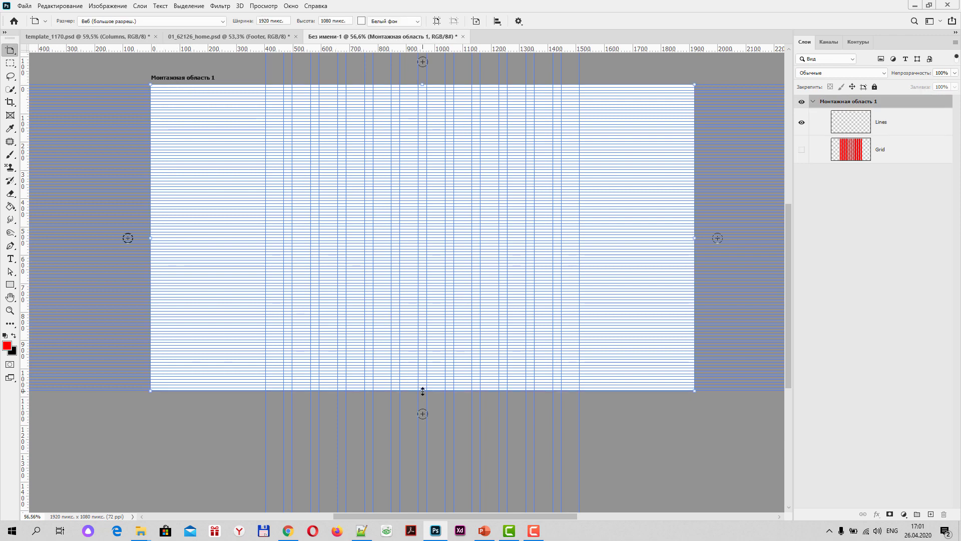
Step: Extend the artboard to 1440 px tall, then show and select the Grid layer
left_click_drag(423, 392, 423, 493)
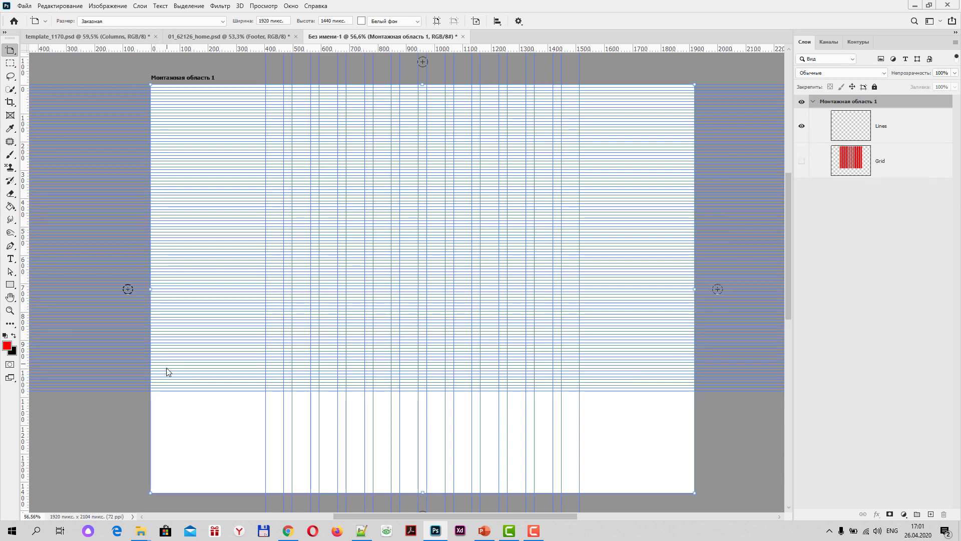
left_click(804, 160)
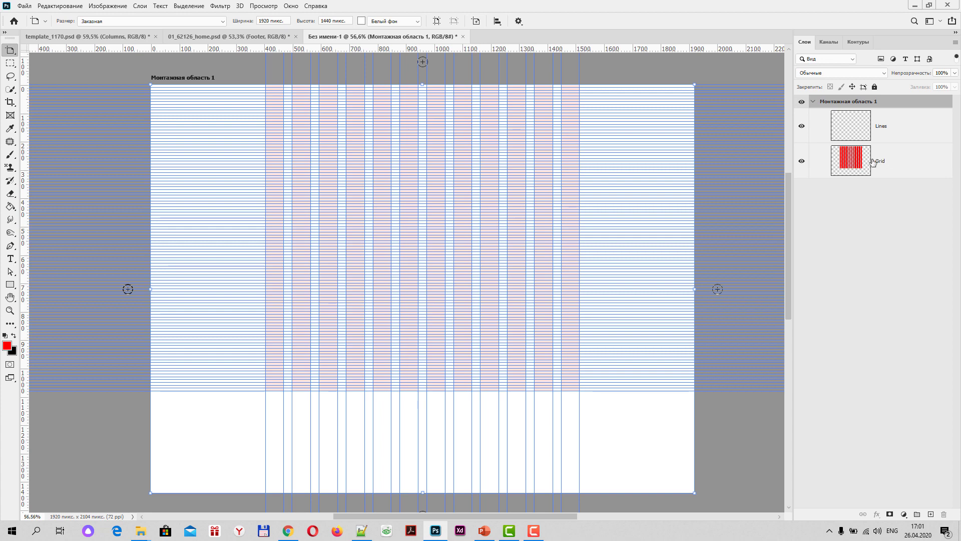
left_click(850, 162)
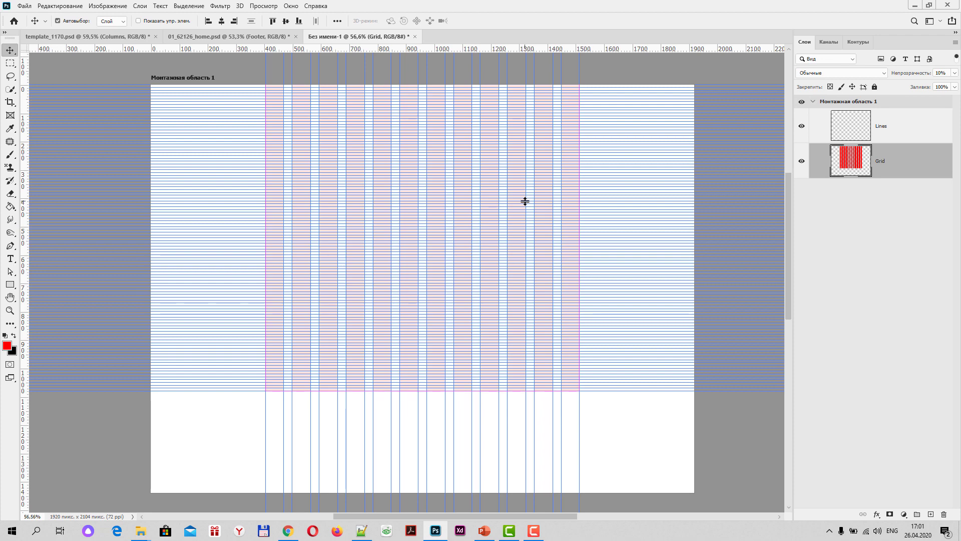
Step: Transform the Grid columns to the full 1440 px height, hide Grid and show Lines
key("ctrl+t")
left_click_drag(422, 390, 423, 492)
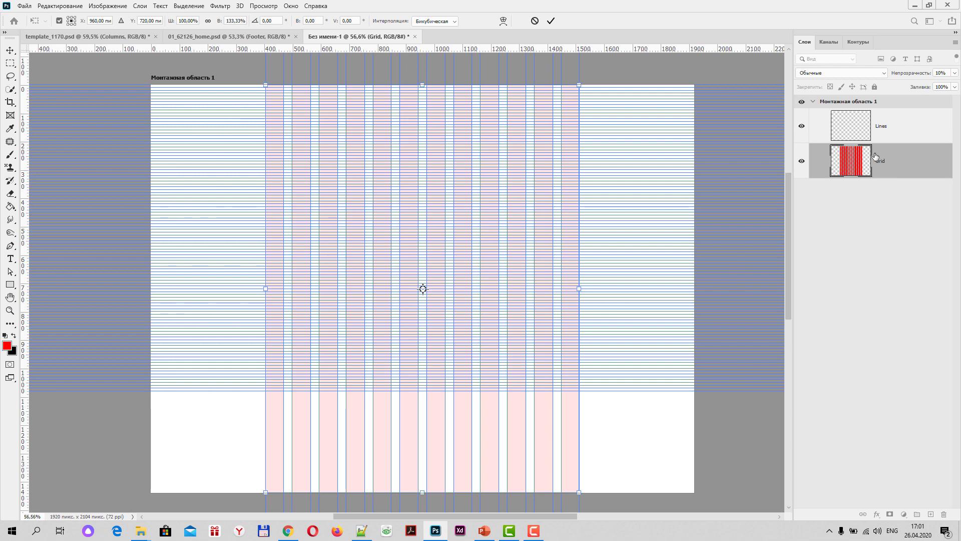
left_click(802, 161)
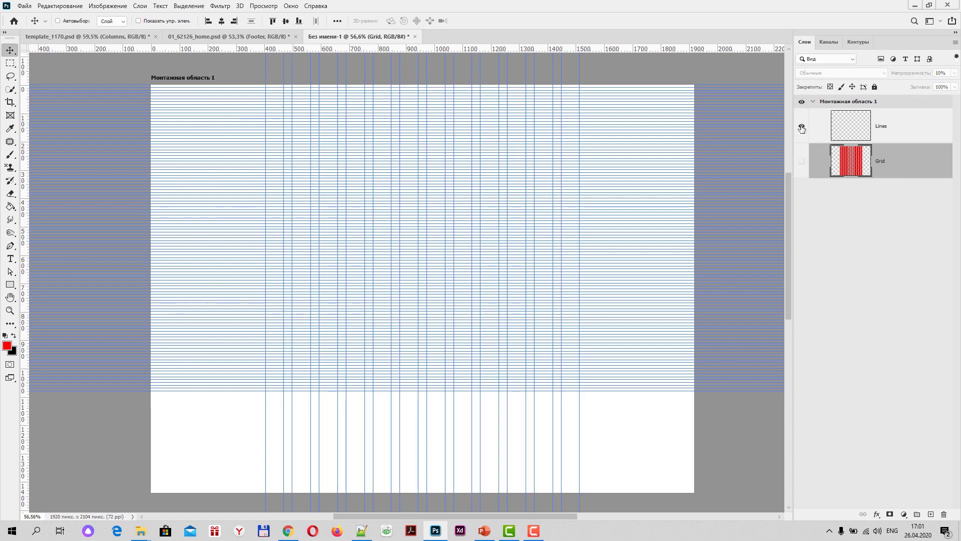
left_click(801, 127)
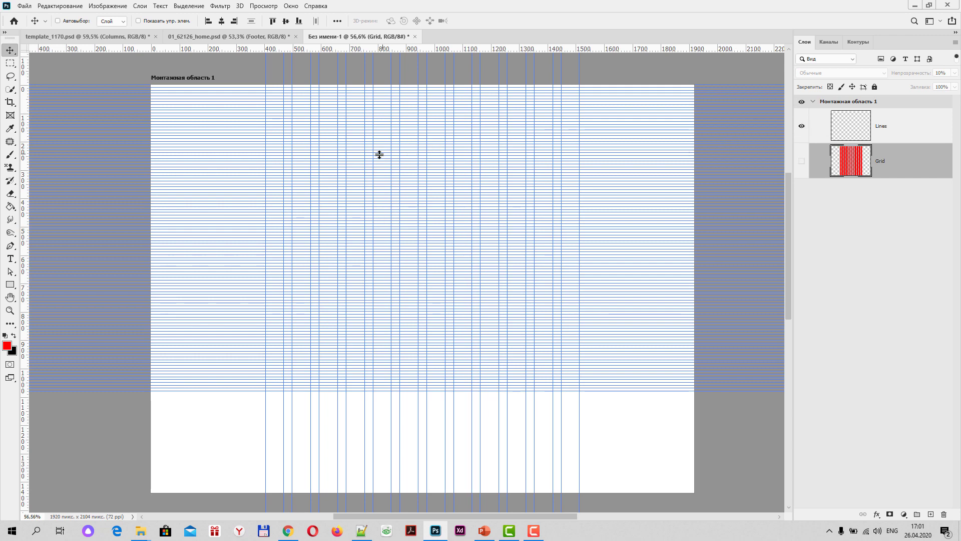
Step: Select the Lines layer, zoom in, and bring up the marquee tool variants
scroll(225, 142, "up", 2)
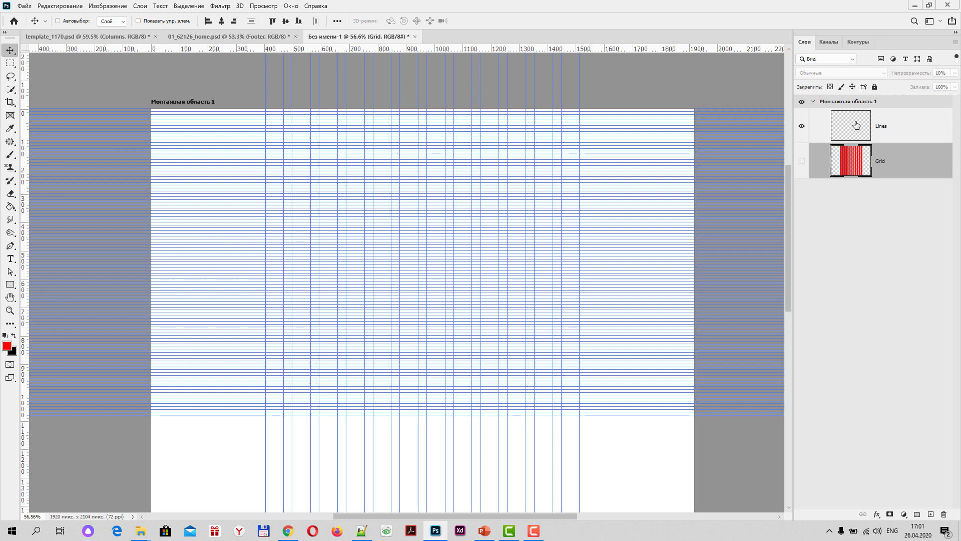
left_click(900, 125)
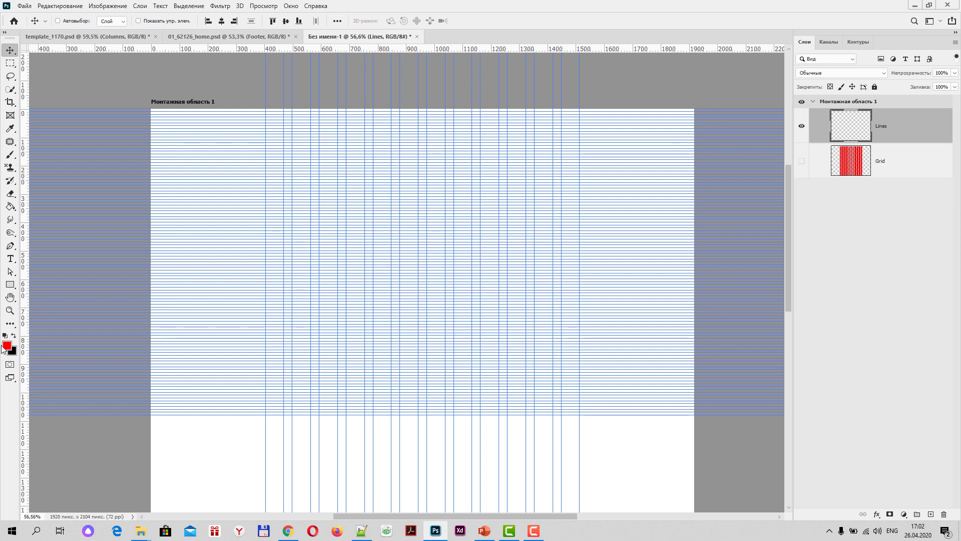
scroll(227, 205, "up", 2, "alt")
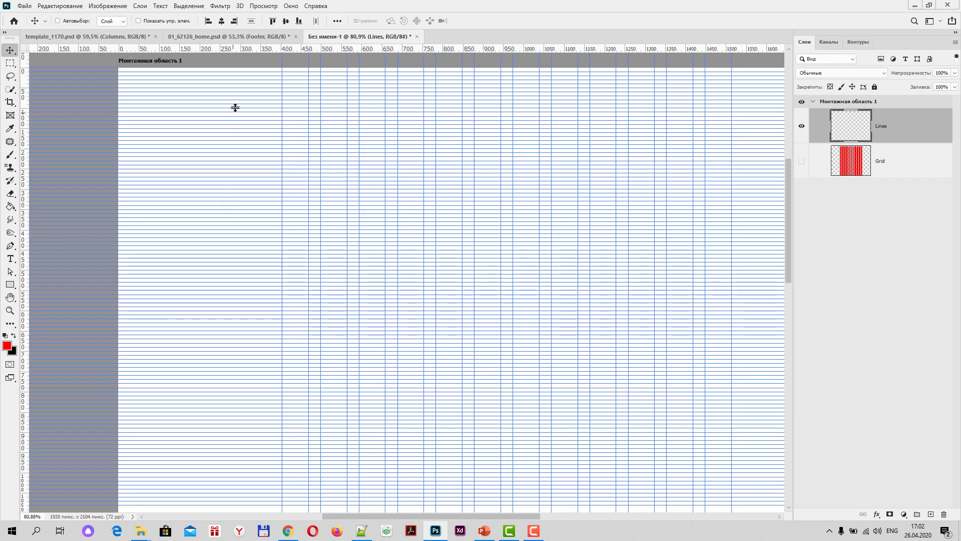
scroll(235, 112, "up", 3)
scroll(258, 226, "up", 1)
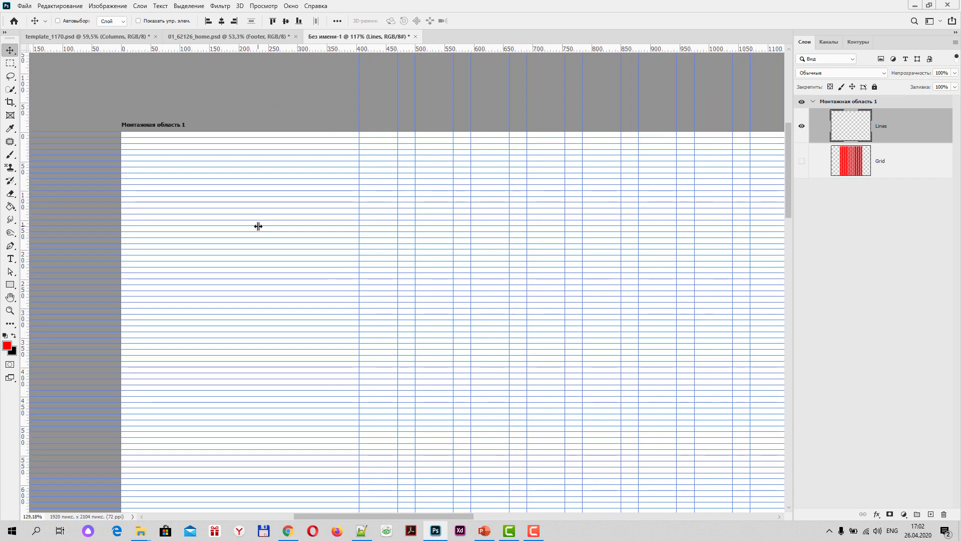
scroll(251, 223, "up", 1)
scroll(226, 200, "up", 1)
scroll(259, 216, "up", 1)
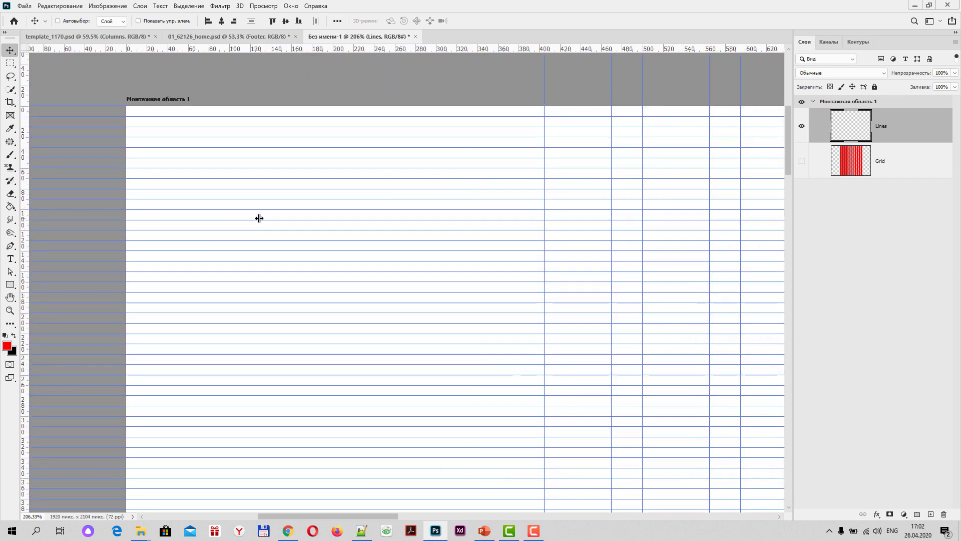
scroll(257, 218, "up", 1)
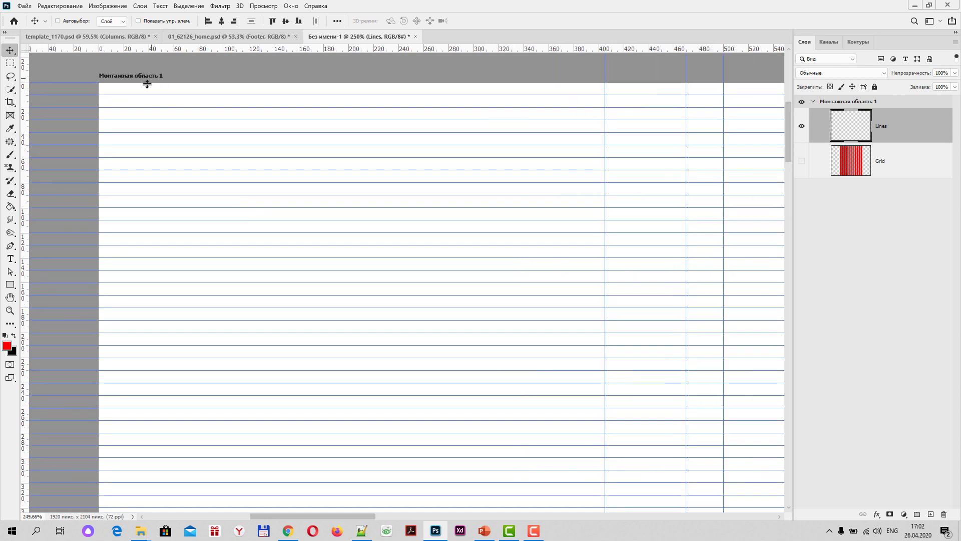
right_click(10, 63)
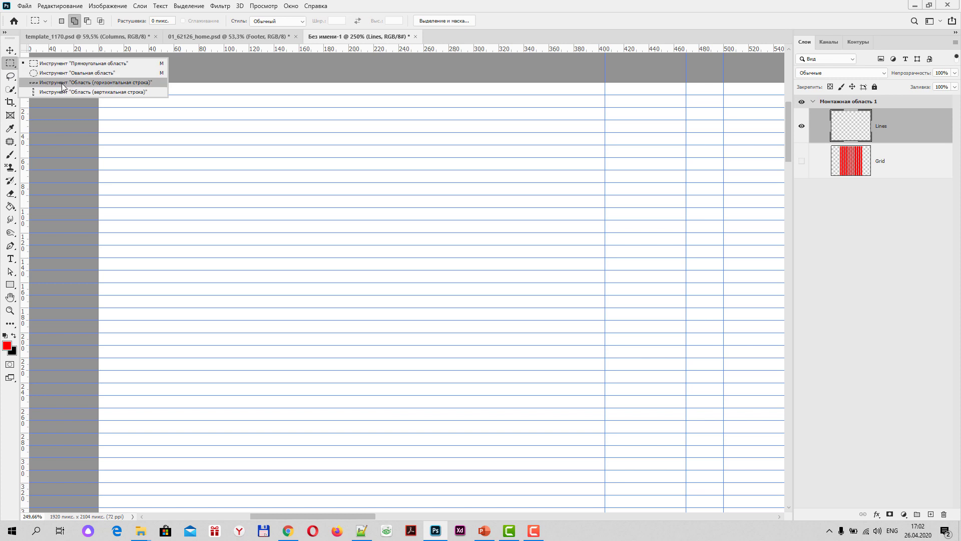
Step: Select one-pixel rows along the top ten horizontal guides with the Single Row Marquee
left_click(76, 82)
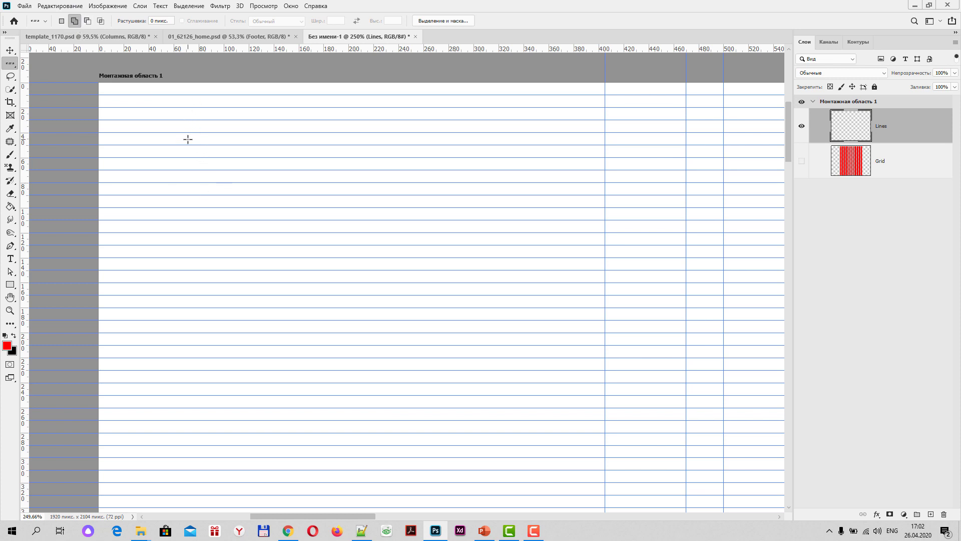
scroll(187, 140, "up", 2)
scroll(188, 139, "up", 2)
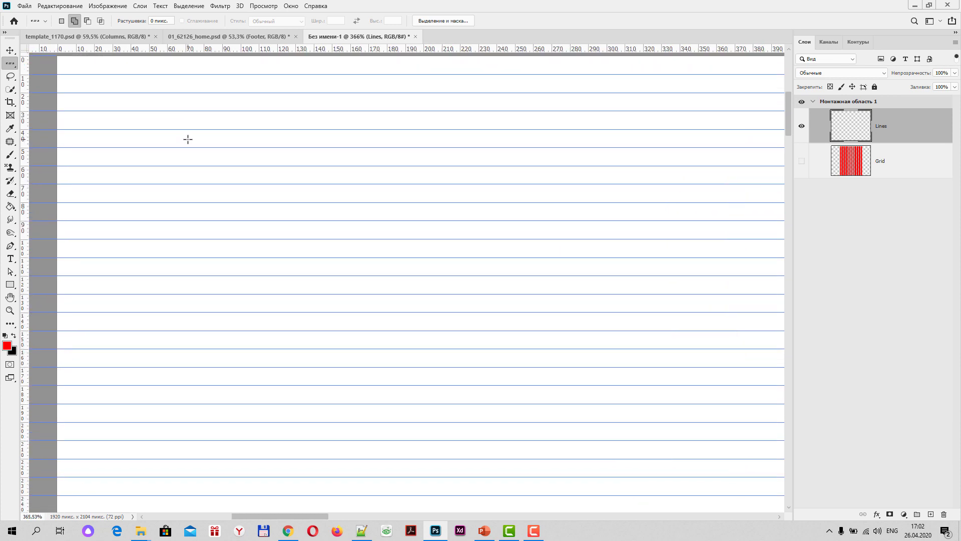
left_click_drag(195, 142, 208, 168)
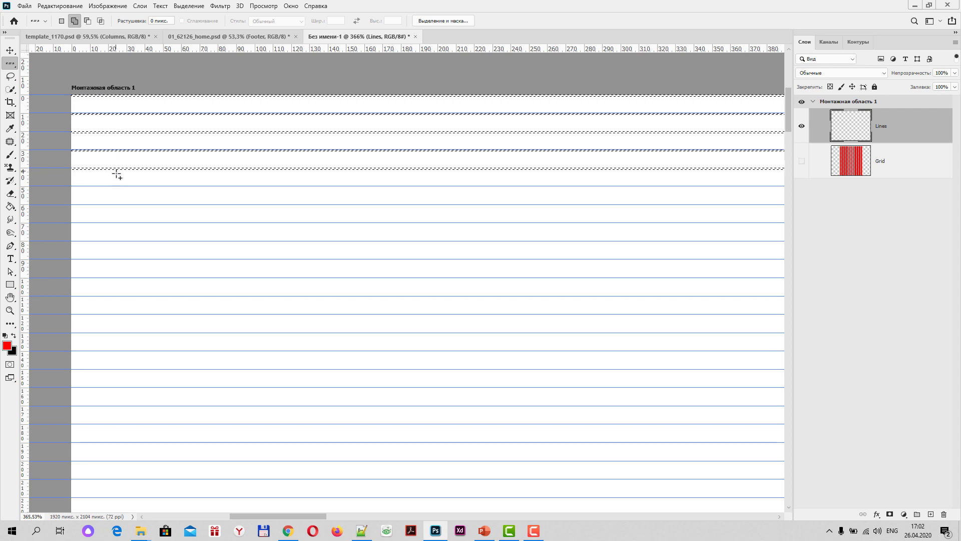
left_click(139, 205)
left_click(156, 224)
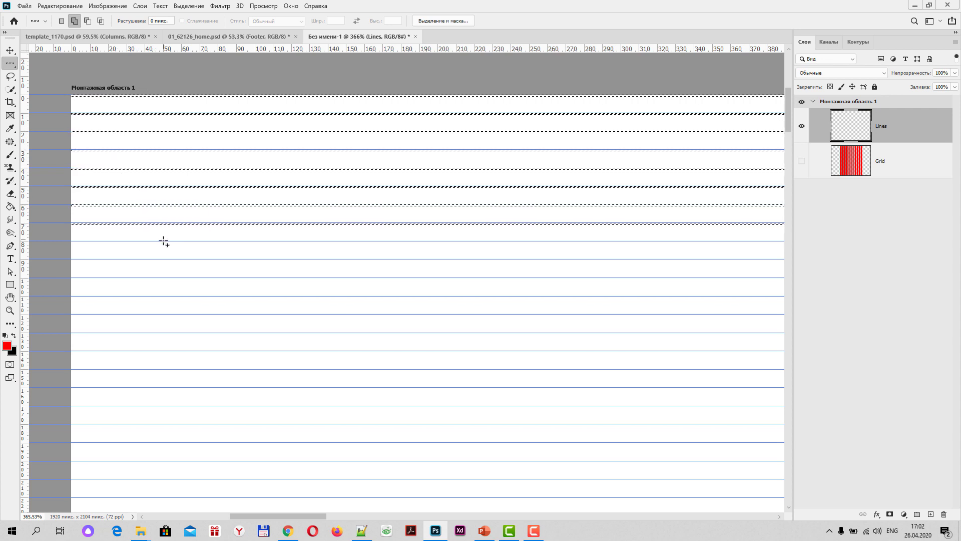
left_click(164, 242)
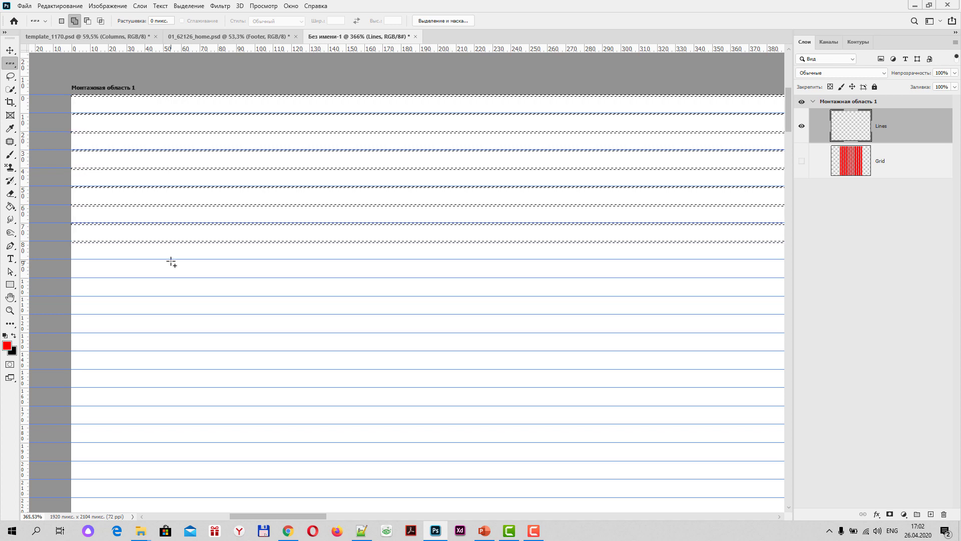
left_click(186, 261)
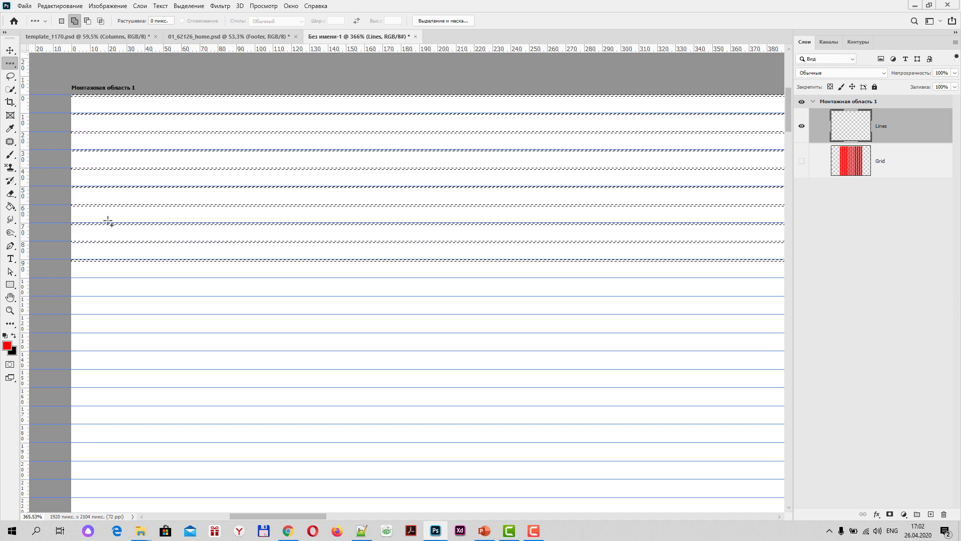
left_click(10, 206)
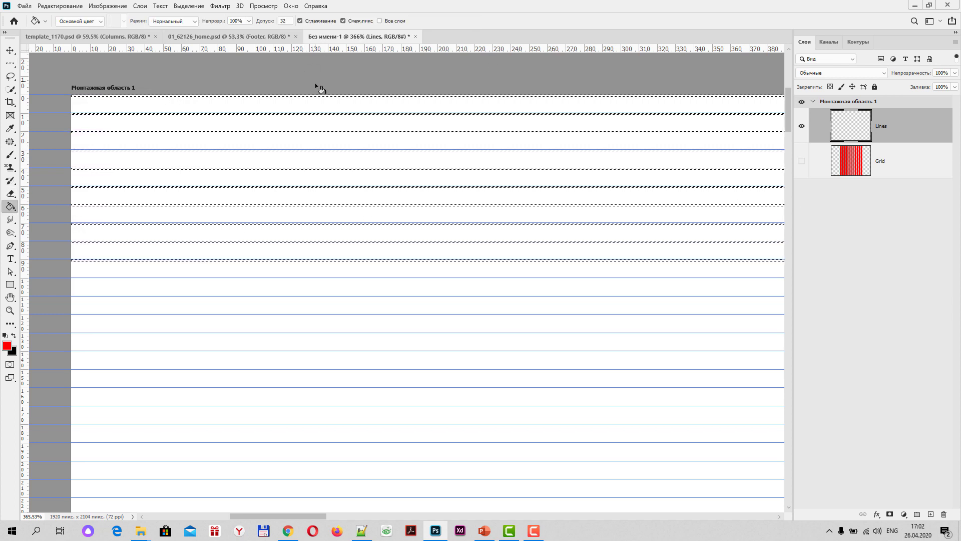
Step: Fill the ten row selections red on the Lines layer and deselect
left_click(326, 95)
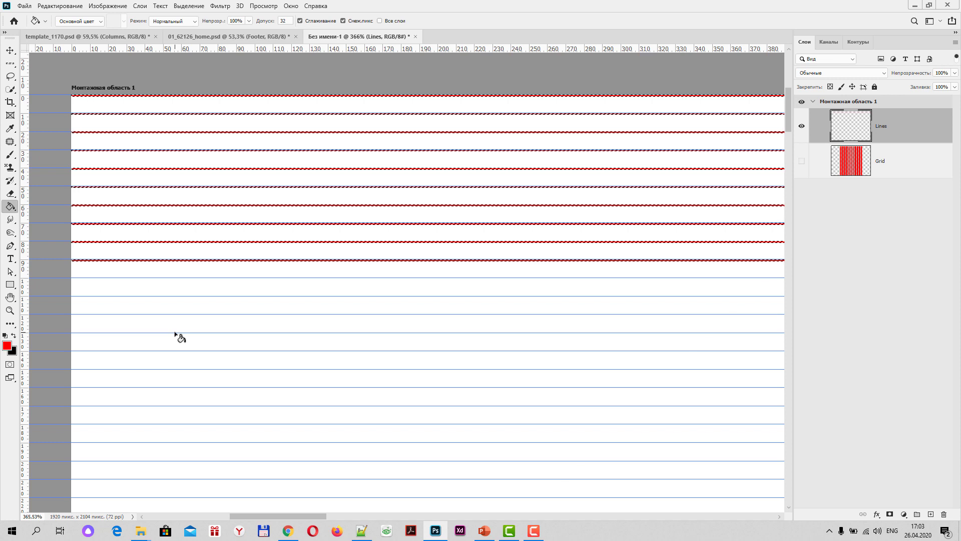
key("ctrl+d")
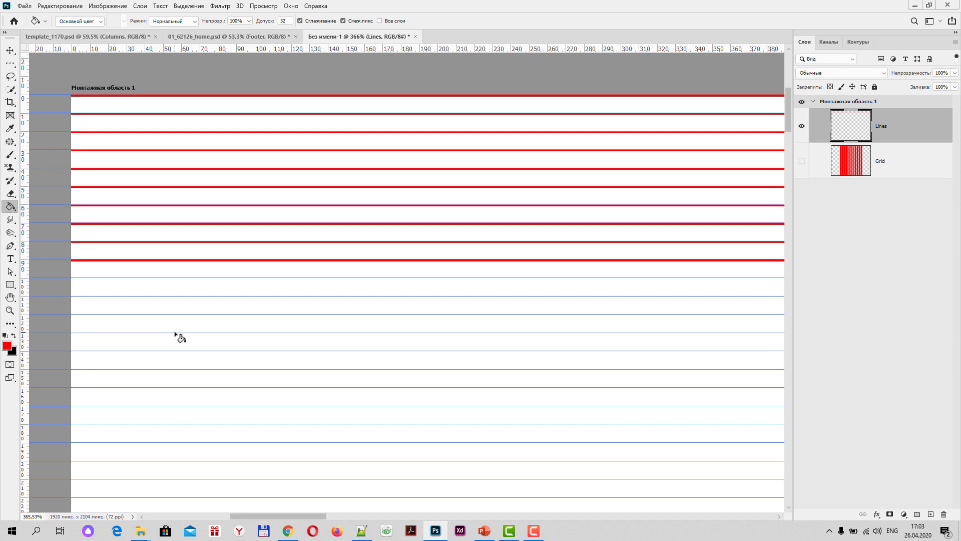
left_click(9, 50)
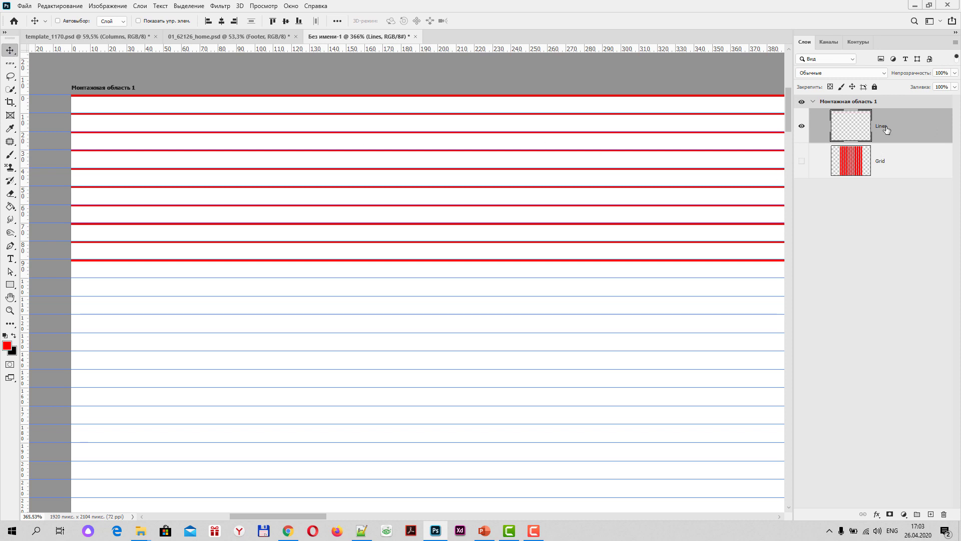
Step: Turn off the Move tool's Auto-Select, then zoom in to check the red lines
left_click(58, 22)
scroll(178, 155, "up", 3)
scroll(172, 164, "up", 2)
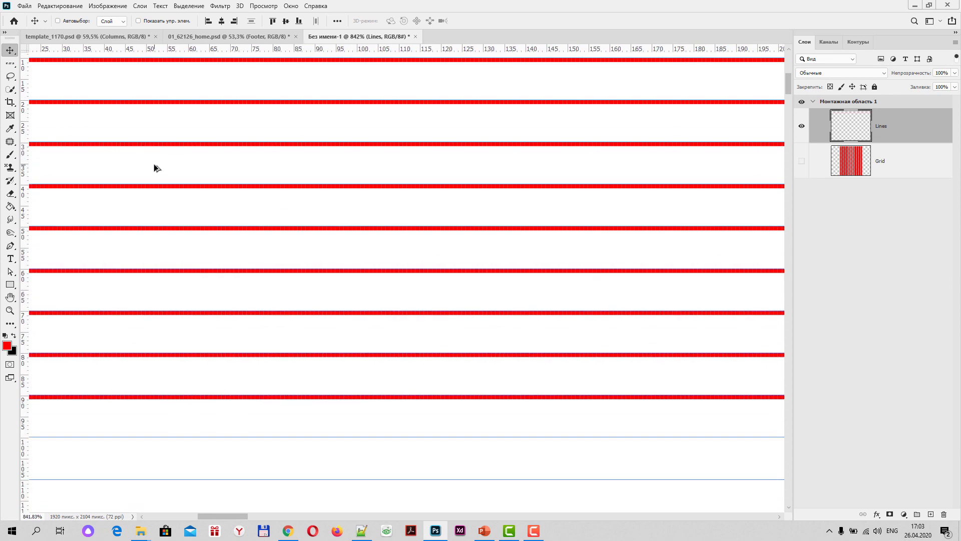
scroll(154, 166, "up", 2)
scroll(152, 171, "up", 2)
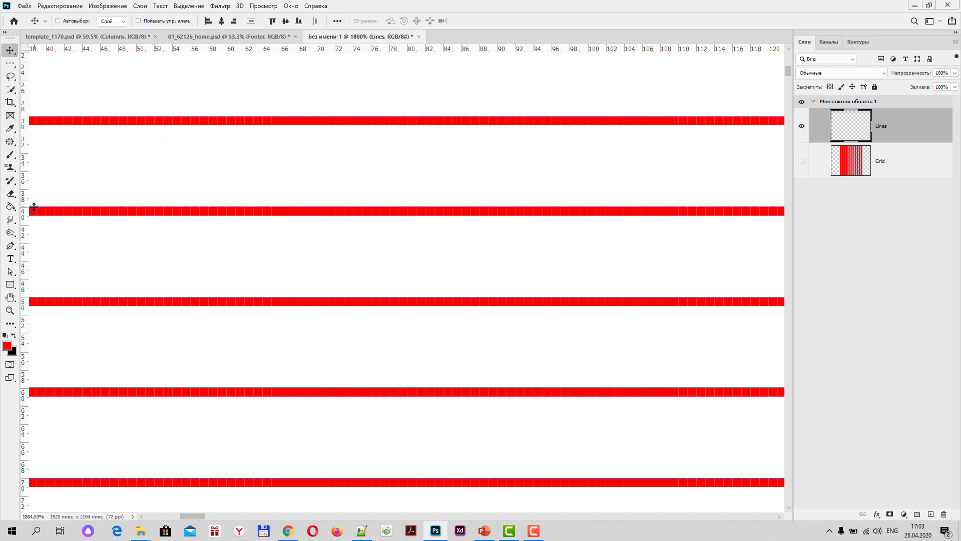
scroll(160, 211, "down", 2)
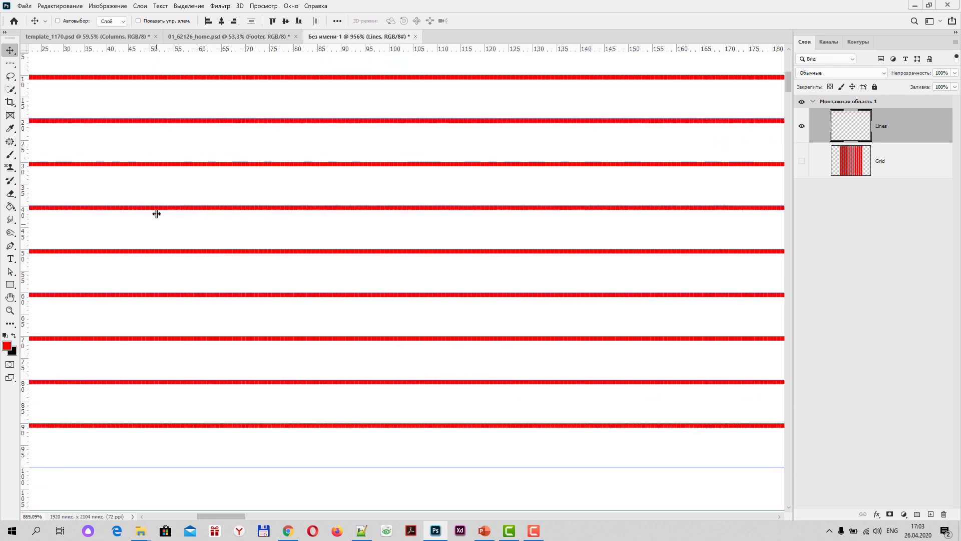
scroll(153, 210, "down", 3)
scroll(145, 206, "down", 1)
scroll(143, 208, "up", 1)
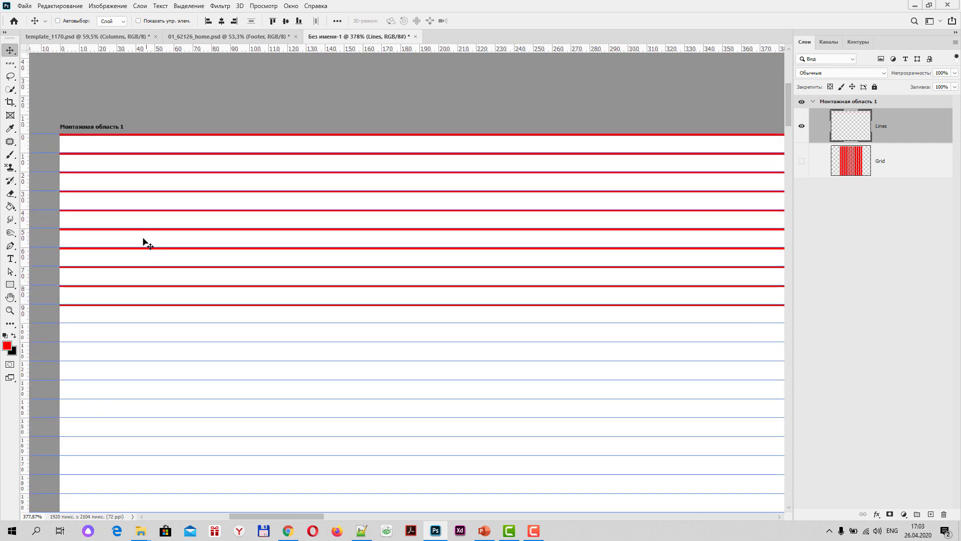
scroll(188, 208, "down", 3)
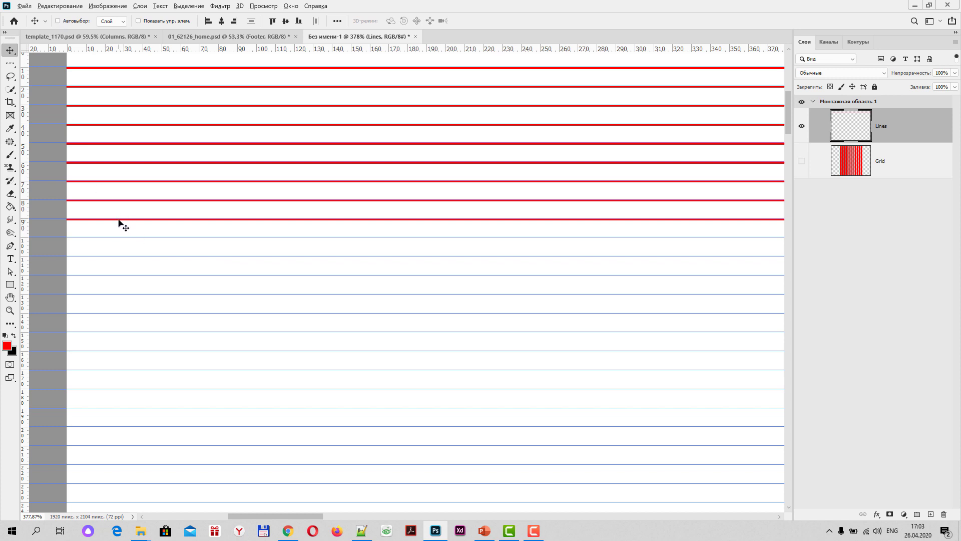
Step: Alt-drag copies of the red lines down the artboard, aligned to the next guides
left_click_drag(119, 220, 124, 427)
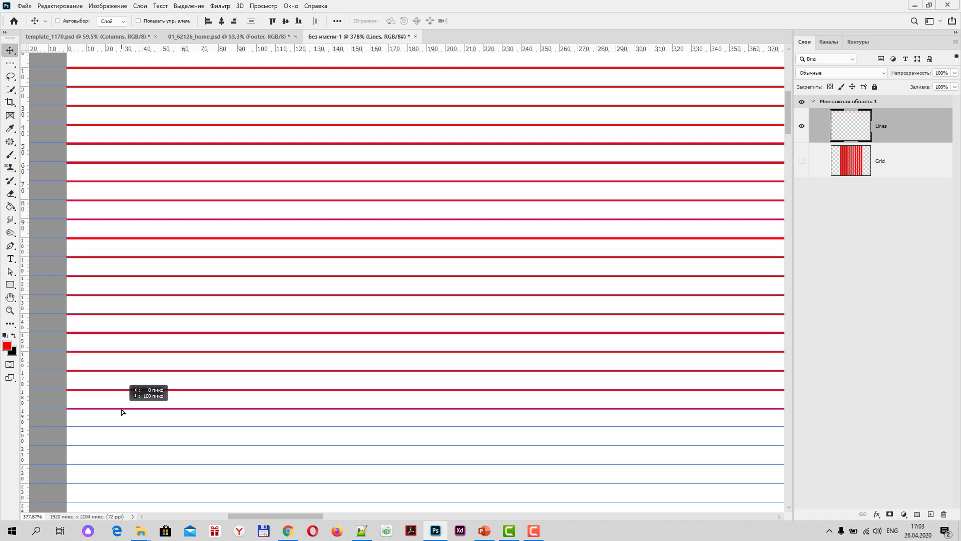
left_click_drag(123, 425, 122, 409)
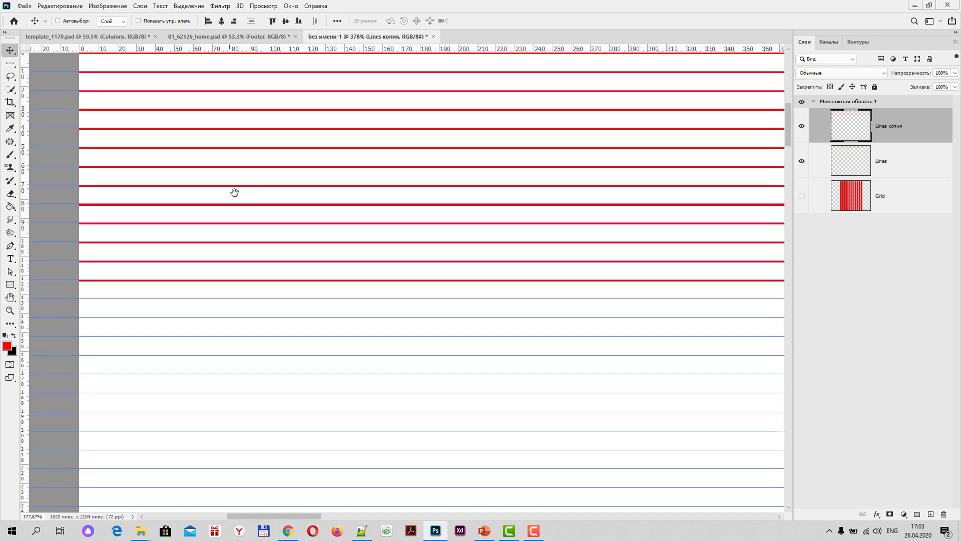
mouse_move(211, 333)
left_mouse_down()
mouse_move(223, 95)
mouse_move(208, 91)
left_mouse_up()
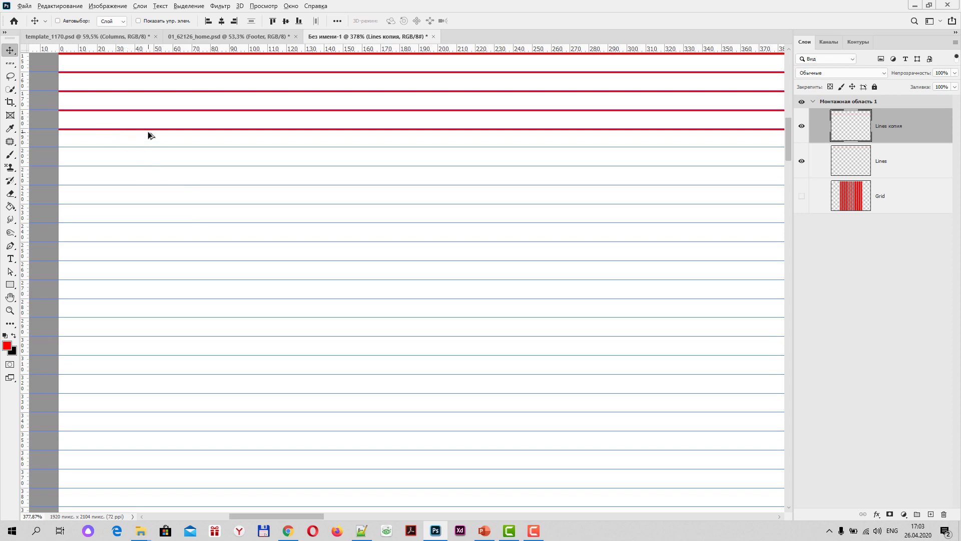
left_click_drag(149, 133, 151, 324)
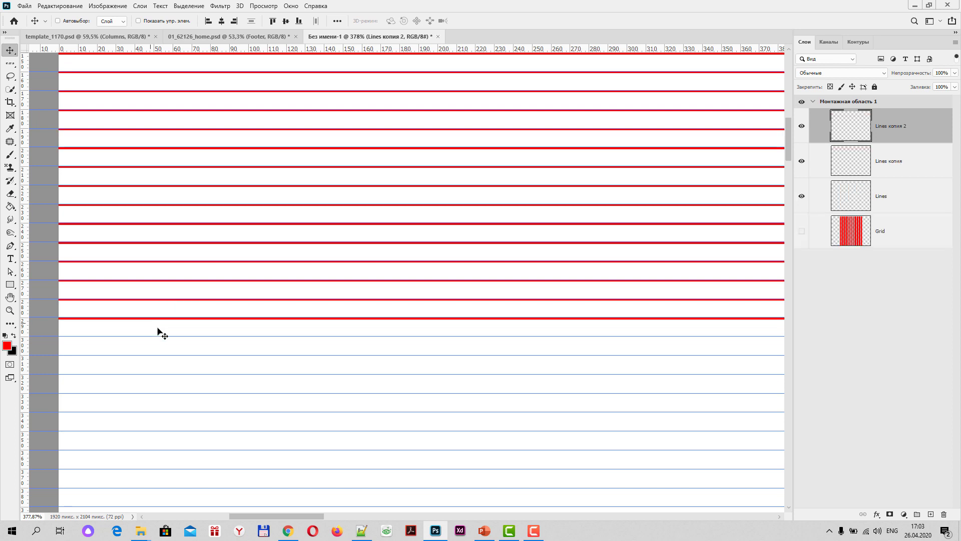
mouse_move(251, 346)
left_mouse_down()
mouse_move(244, 150)
mouse_move(241, 352)
mouse_move(257, 149)
mouse_move(274, 353)
mouse_move(294, 165)
mouse_move(296, 353)
left_mouse_up()
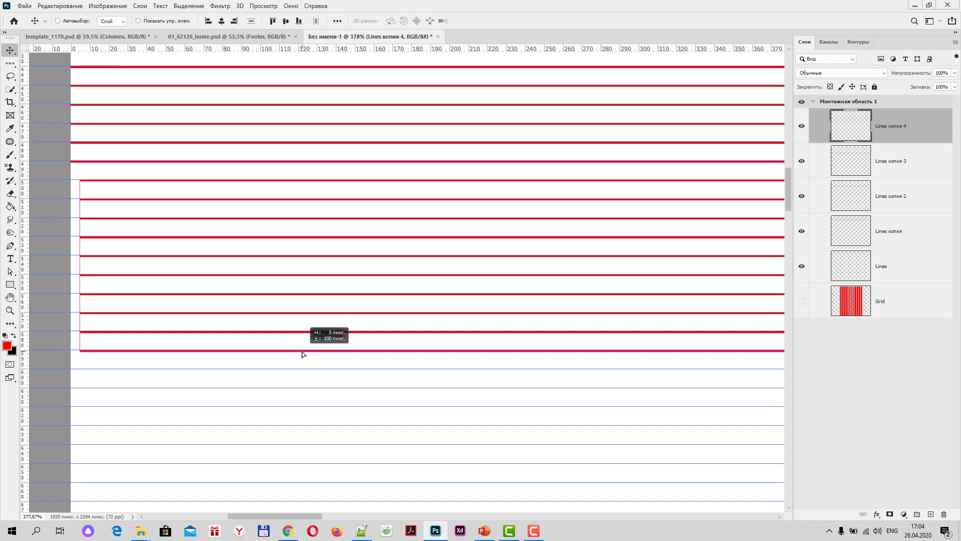
left_click_drag(295, 353, 296, 351)
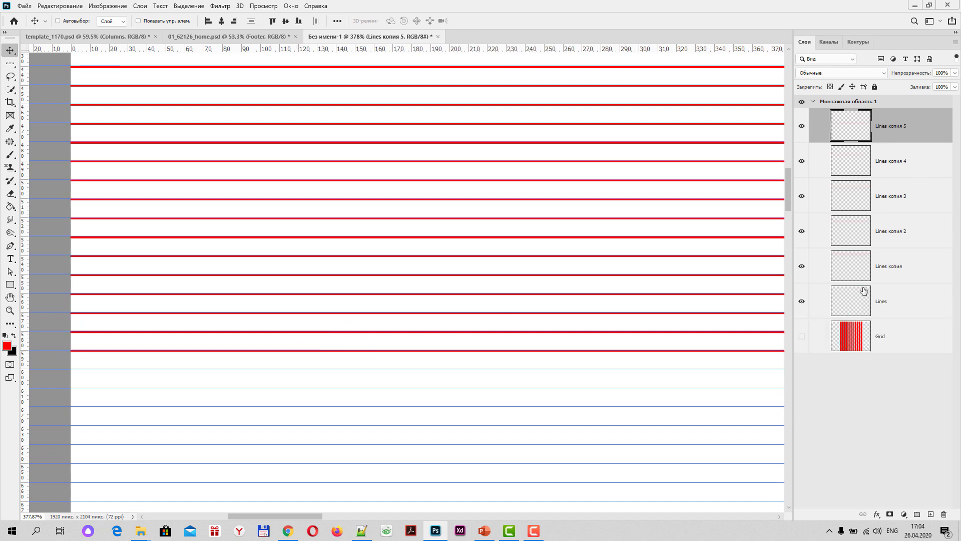
mouse_move(326, 349)
left_mouse_down()
mouse_move(291, 87)
mouse_move(333, 92)
left_mouse_up()
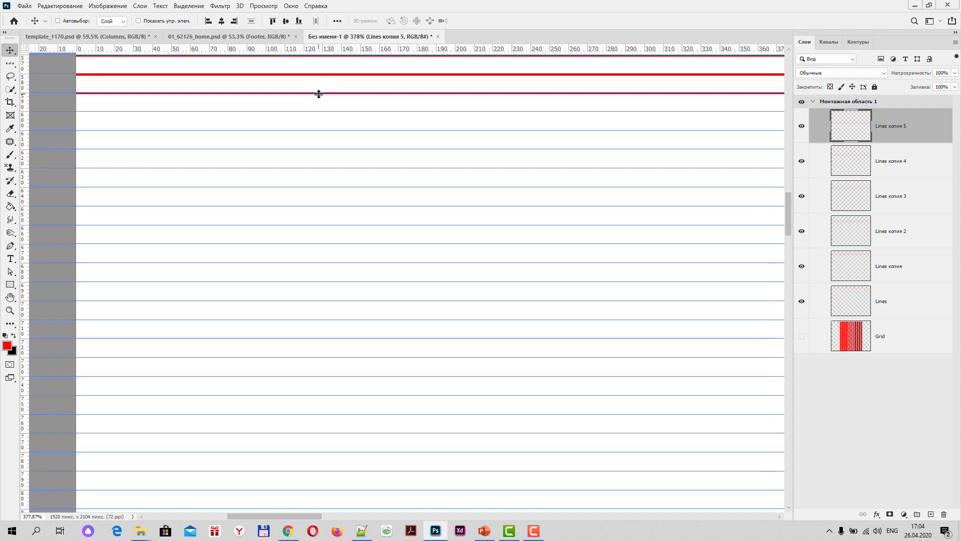
Step: Add further copies of the red lines, continuing the pattern down the artboard
left_click_drag(319, 94, 321, 292)
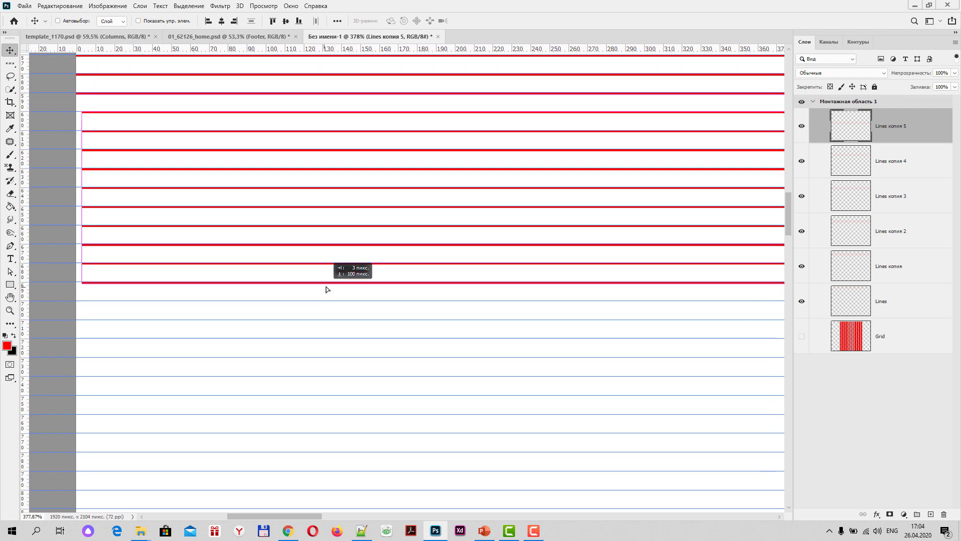
mouse_move(322, 292)
left_mouse_down()
mouse_move(372, 282)
mouse_move(369, 132)
mouse_move(365, 335)
left_mouse_up()
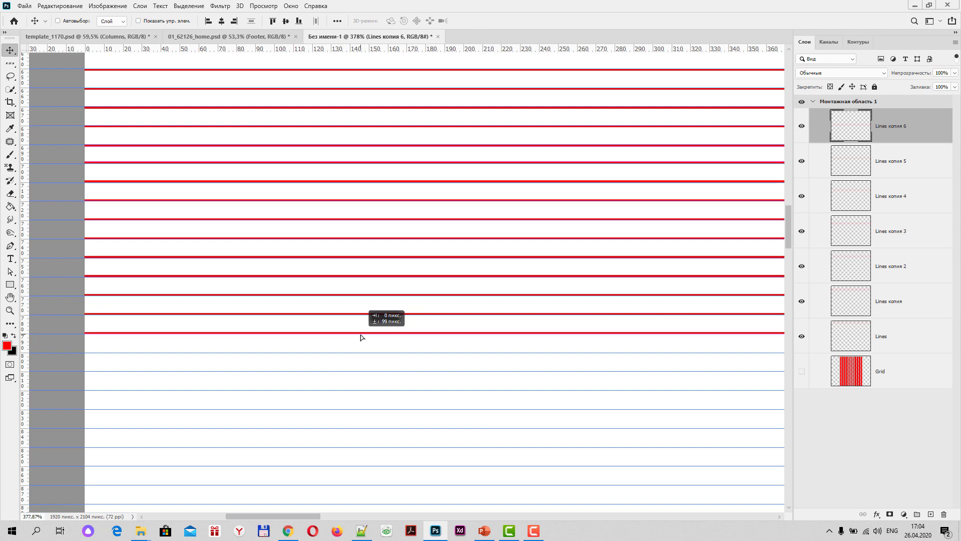
left_click_drag(365, 335, 362, 338)
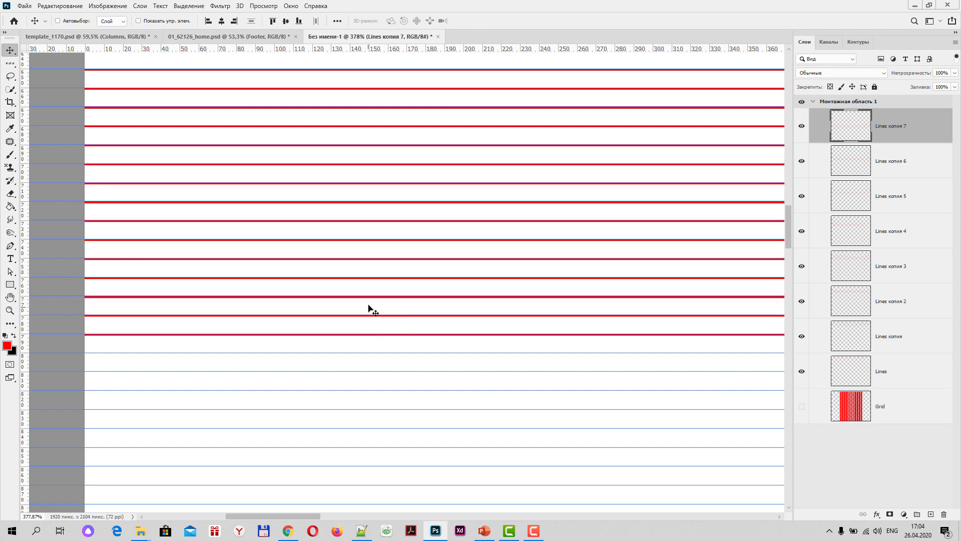
mouse_move(368, 293)
left_mouse_down()
mouse_move(333, 85)
mouse_move(360, 90)
left_mouse_up()
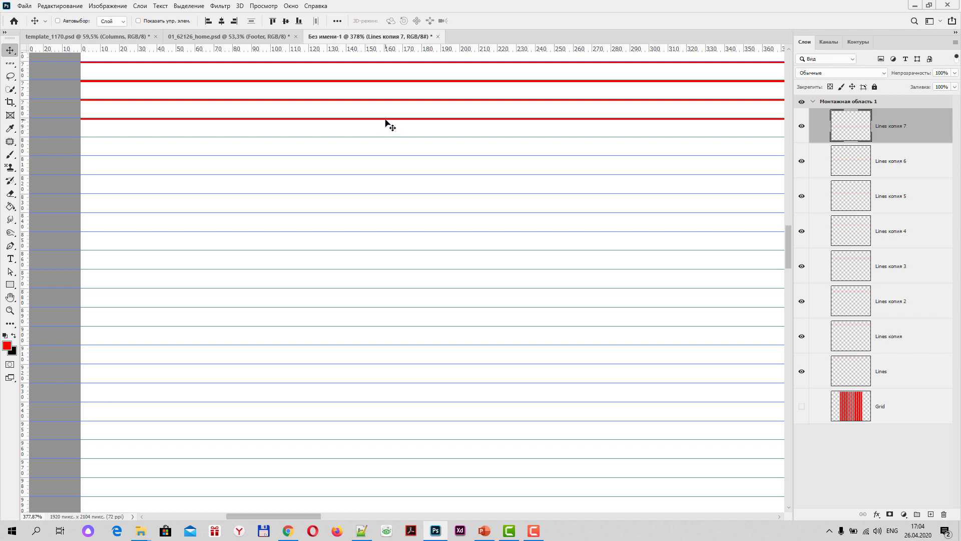
left_click_drag(386, 122, 385, 308)
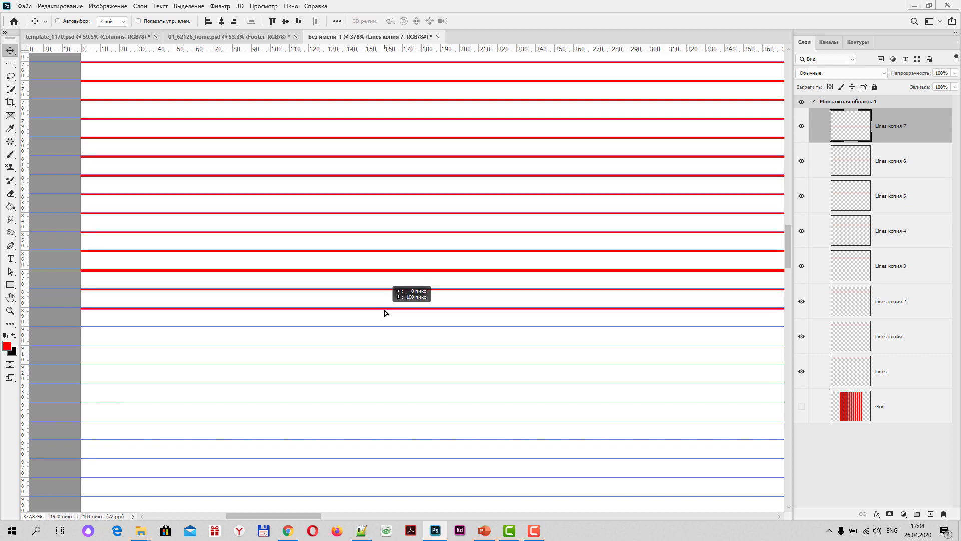
mouse_move(385, 308)
left_mouse_down()
mouse_move(372, 80)
mouse_move(378, 271)
mouse_move(353, 133)
left_mouse_up()
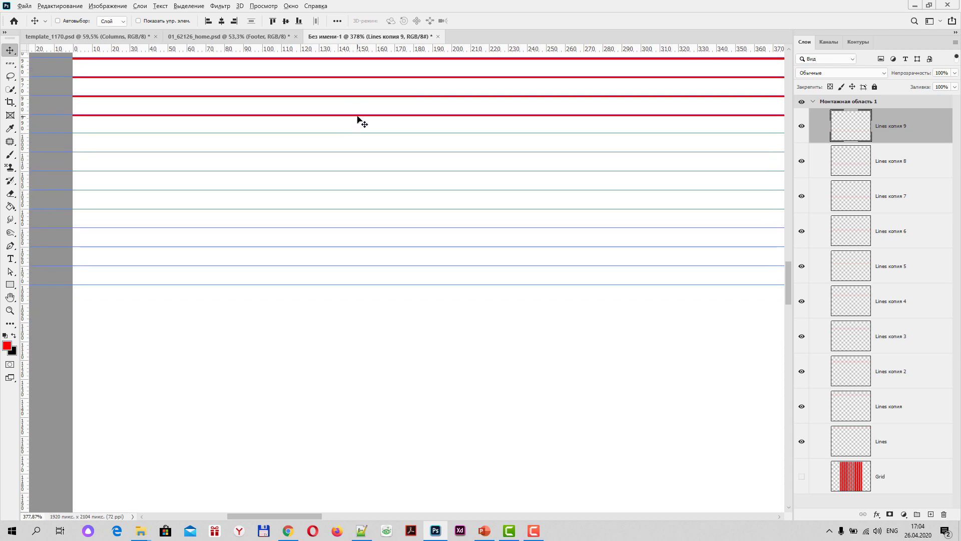
mouse_move(361, 120)
left_mouse_down()
mouse_move(366, 326)
mouse_move(364, 307)
left_mouse_up()
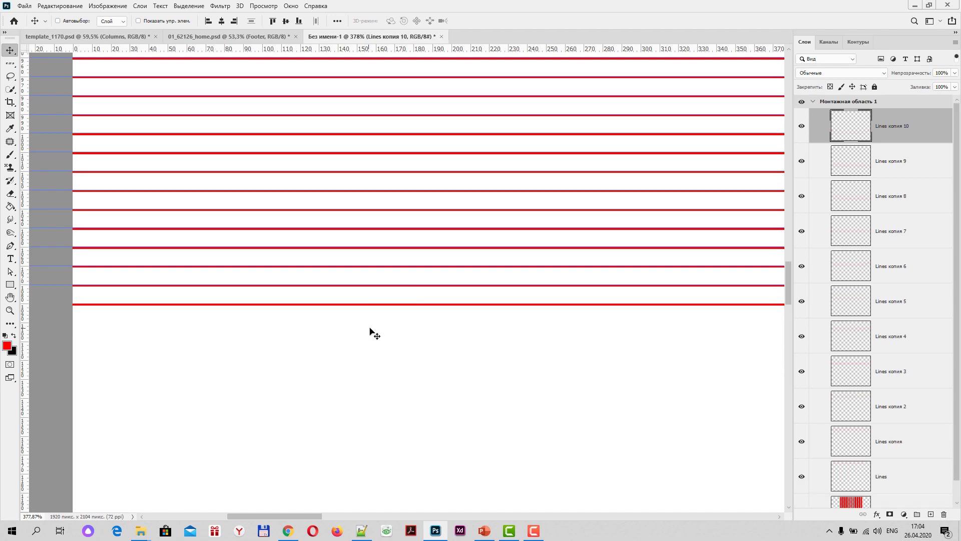
Step: Zoom and pan out to view the whole artboard with its red lines
scroll(453, 328, "down", 3)
scroll(449, 328, "down", 3)
scroll(466, 327, "down", 3)
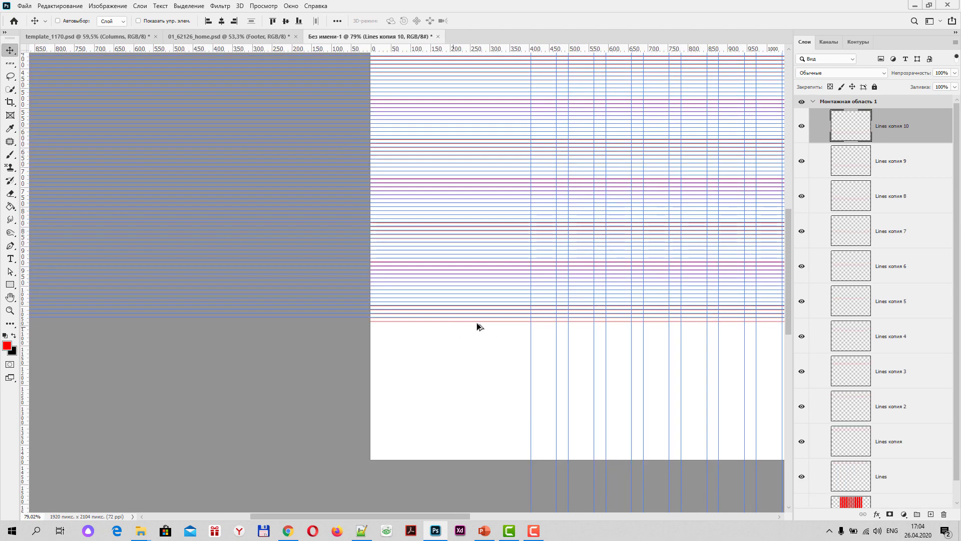
mouse_move(588, 253)
left_mouse_down()
mouse_move(424, 348)
mouse_move(318, 354)
left_mouse_up()
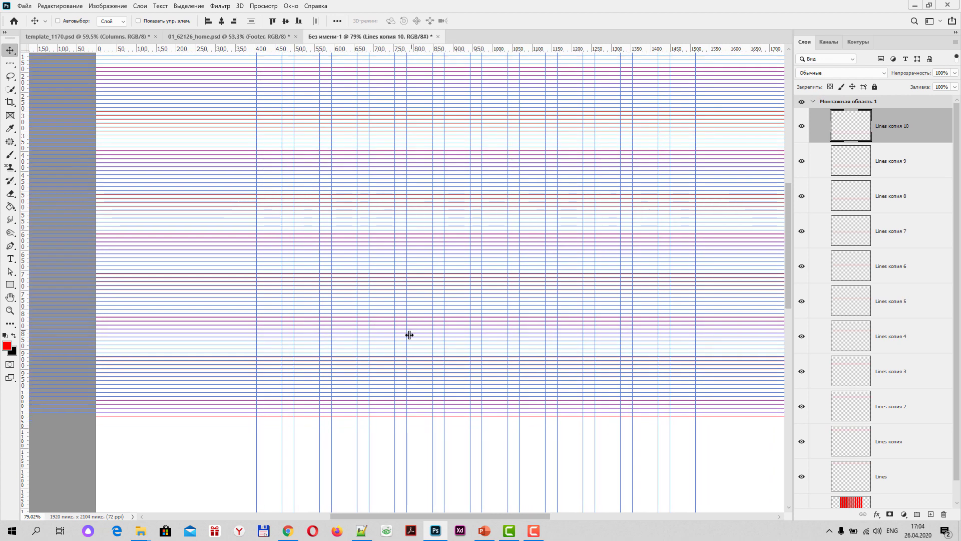
scroll(405, 333, "down", 1)
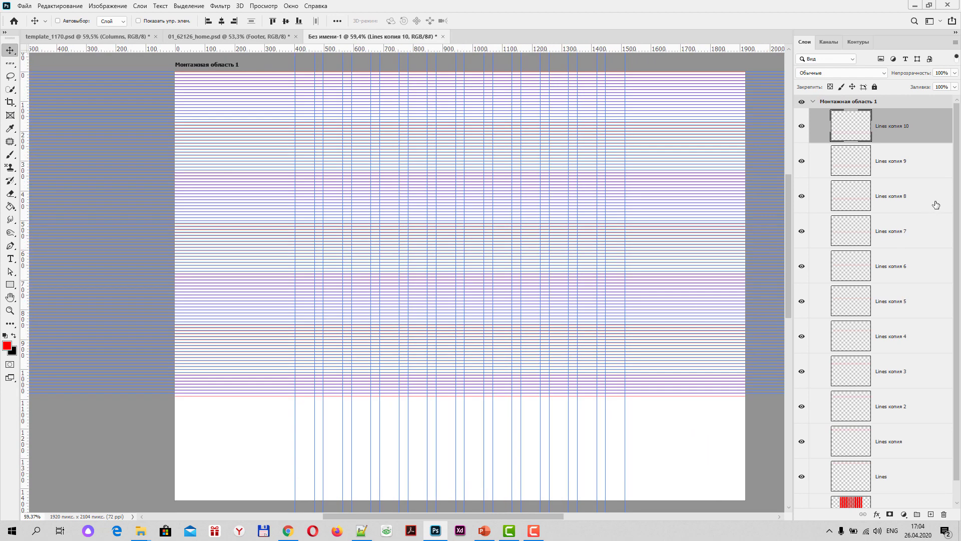
scroll(958, 167, "down", 2)
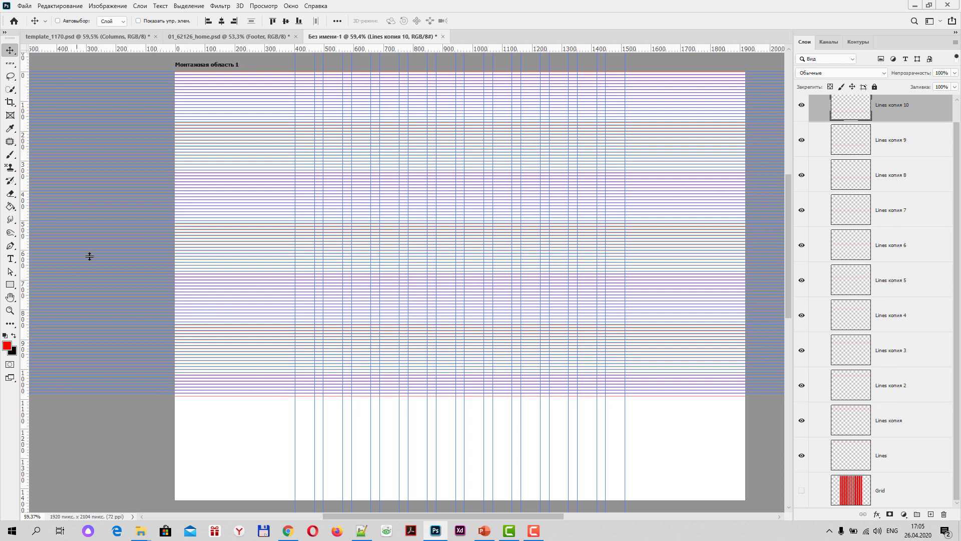
Step: Merge Lines through Lines копия 10 into one layer with Ctrl+E, then briefly hide and reshow it
left_click(902, 456, "shift")
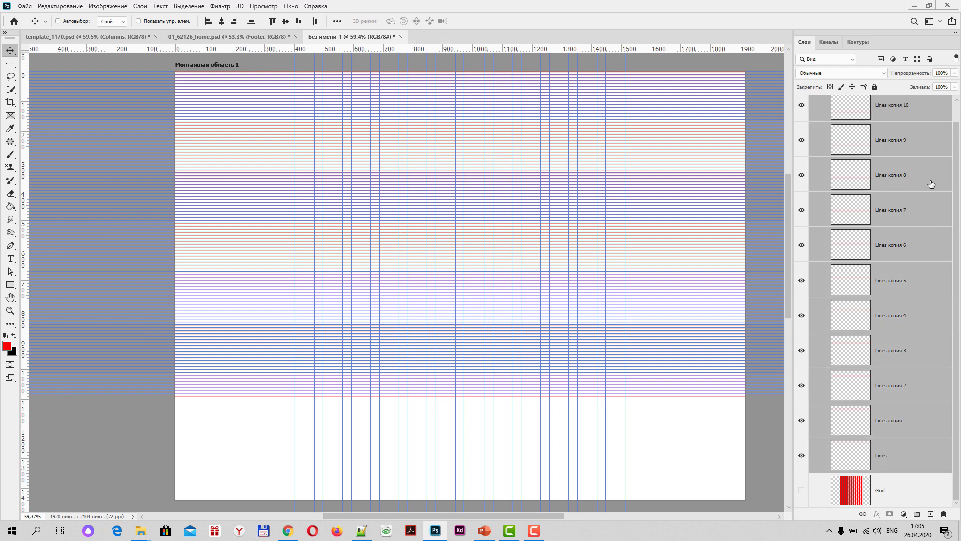
scroll(880, 198, "up", 2)
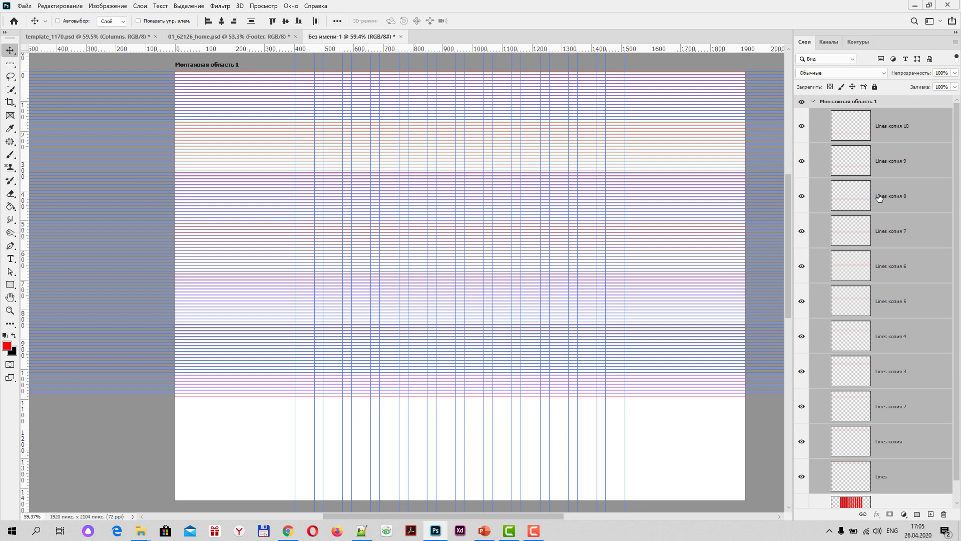
key("ctrl+e")
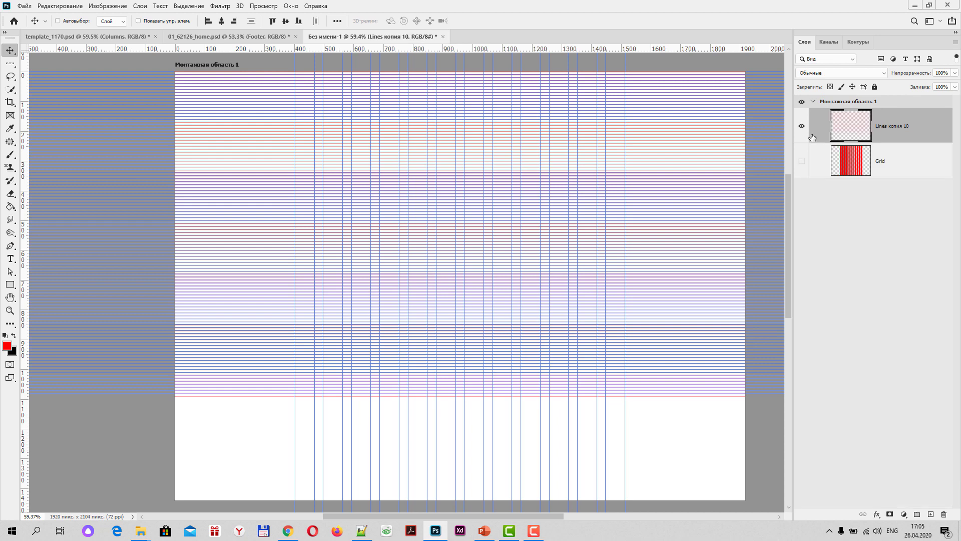
left_click(801, 126)
scroll(466, 239, "down", 1)
scroll(463, 245, "down", 2)
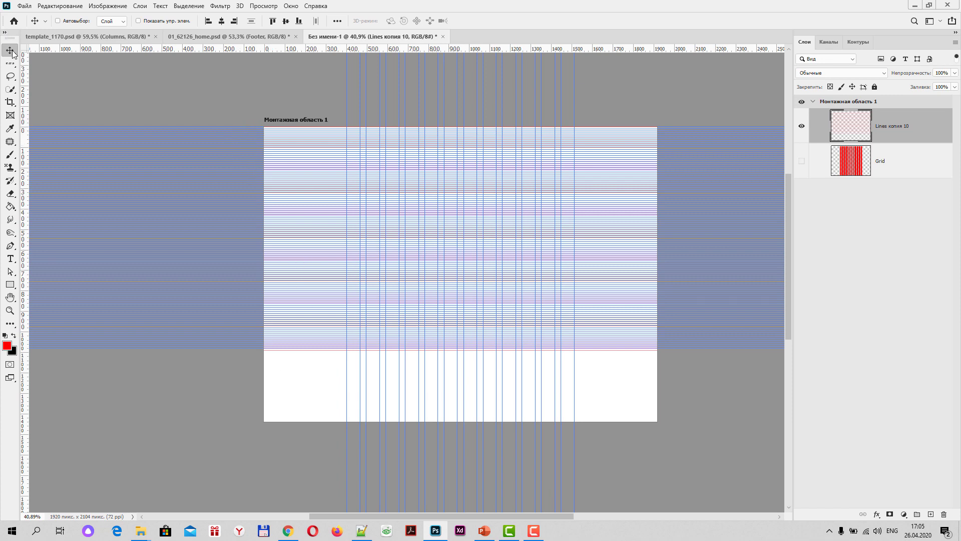
Step: Stretch the artboard's bottom edge down with the Artboard tool until its height reads 2627 px
left_click(288, 121)
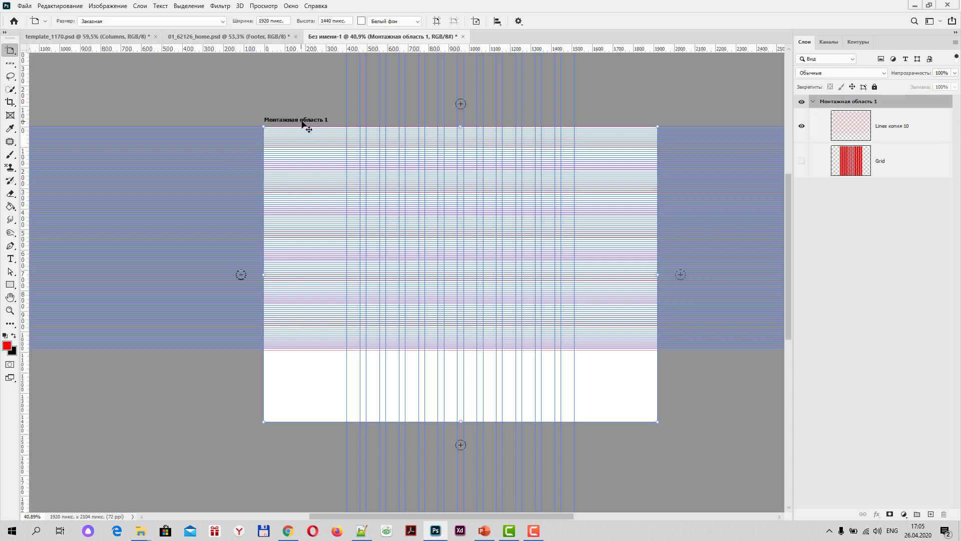
scroll(479, 185, "down", 2)
scroll(472, 245, "down", 5)
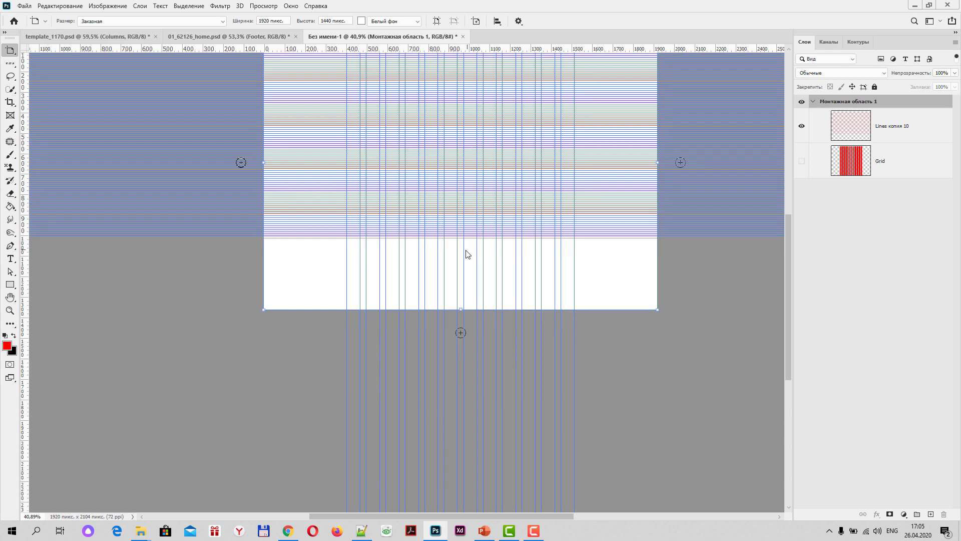
scroll(466, 254, "down", 2)
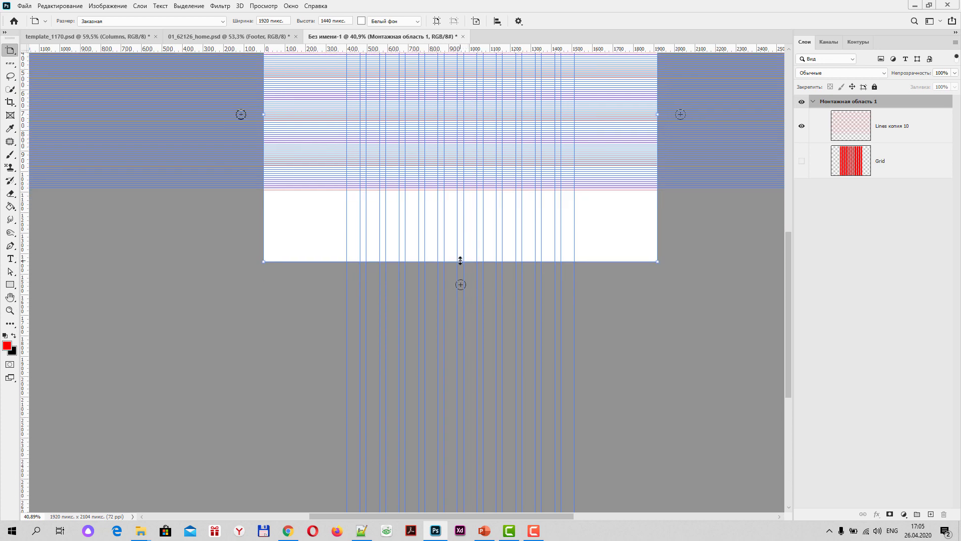
left_click_drag(460, 261, 454, 404)
left_click_drag(457, 447, 458, 448)
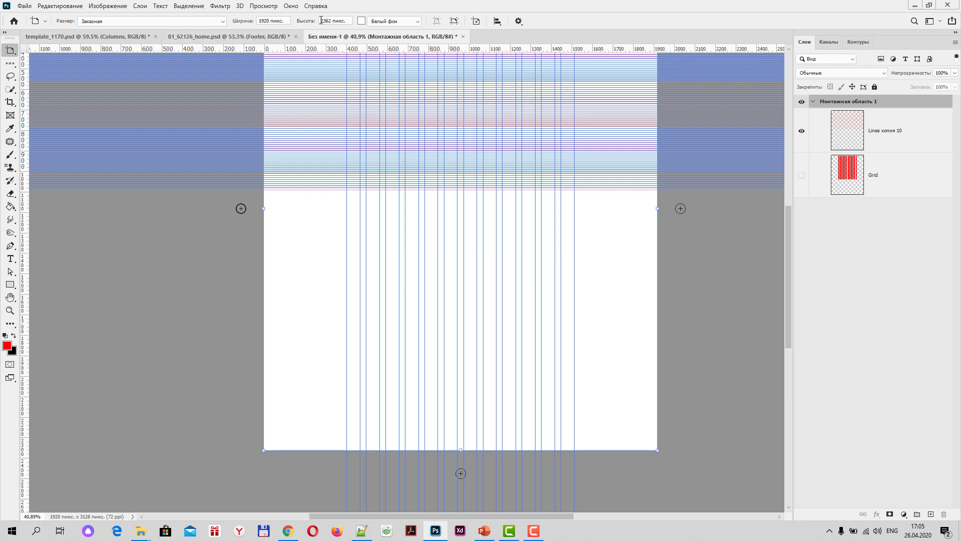
left_click_drag(321, 20, 330, 20)
left_click_drag(462, 452, 461, 503)
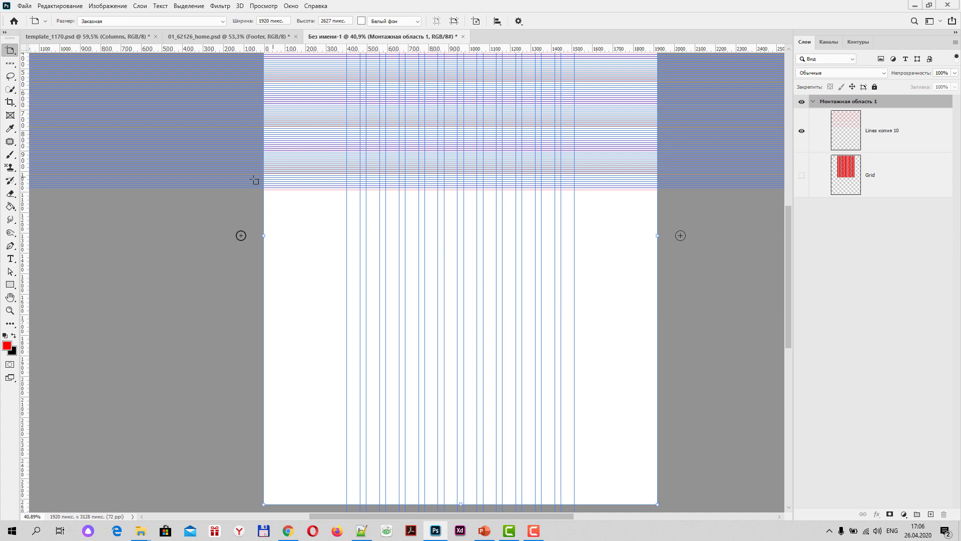
scroll(399, 250, "up", 1)
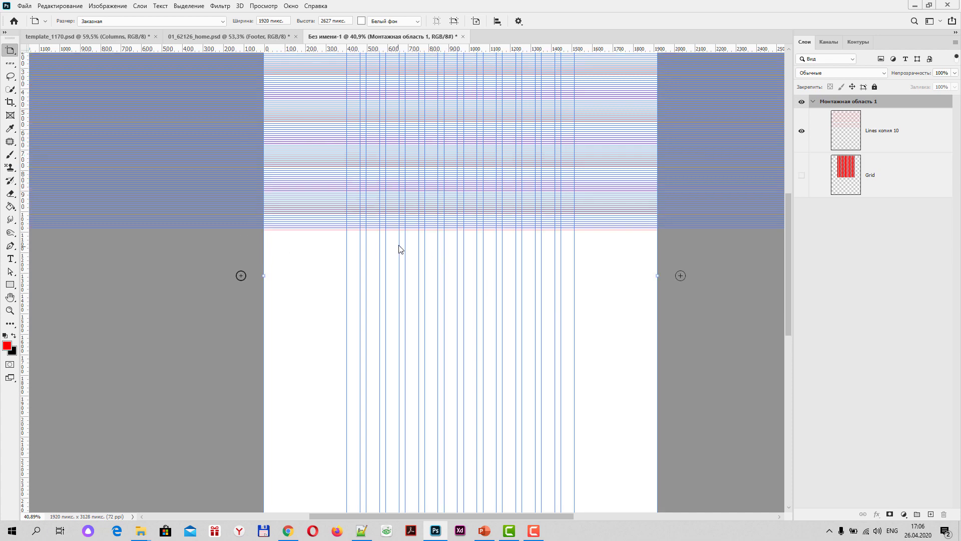
scroll(399, 250, "up", 1)
scroll(398, 251, "up", 1)
scroll(307, 296, "up", 3)
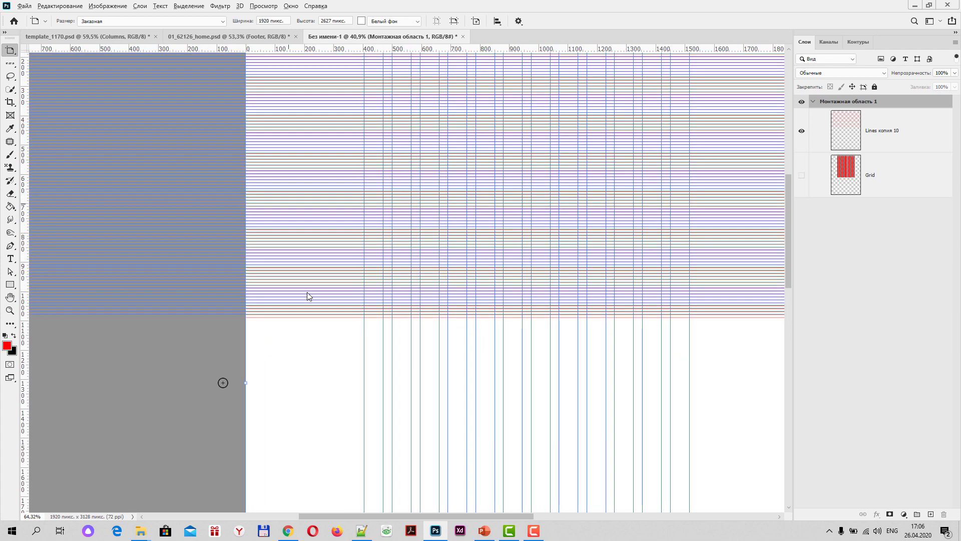
scroll(307, 296, "up", 3)
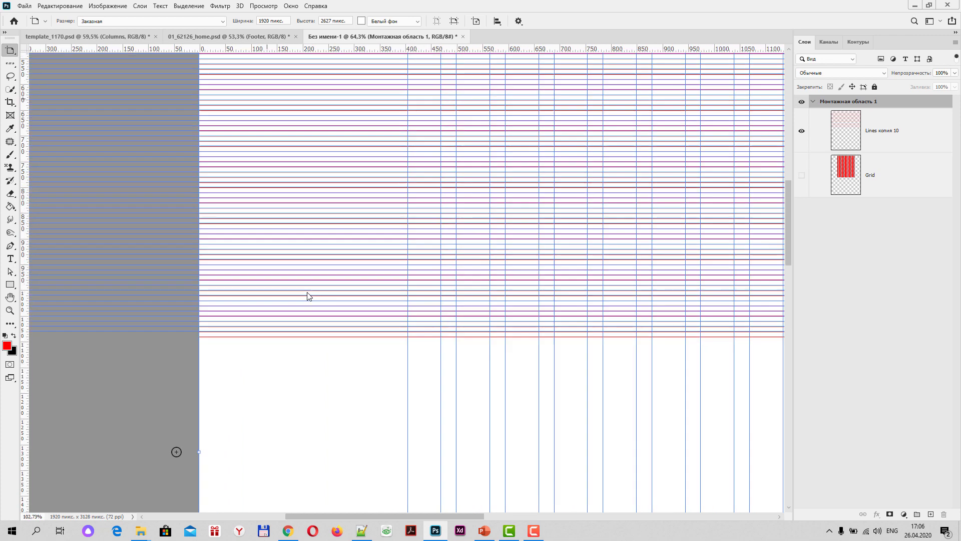
Step: Alt-drag a copy of the row lines below the originals, aligned to the artboard's left edge
key("v")
left_click(871, 139)
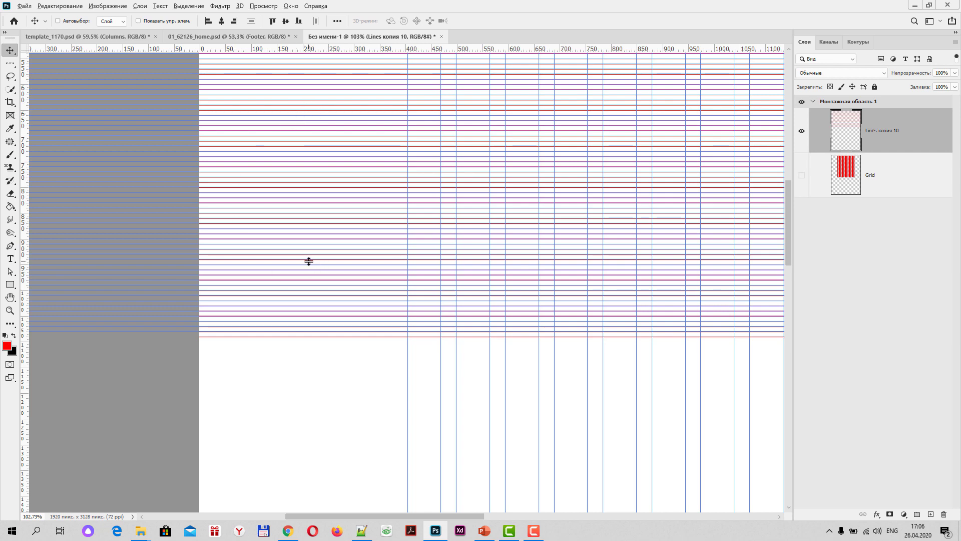
left_click_drag(309, 261, 321, 471)
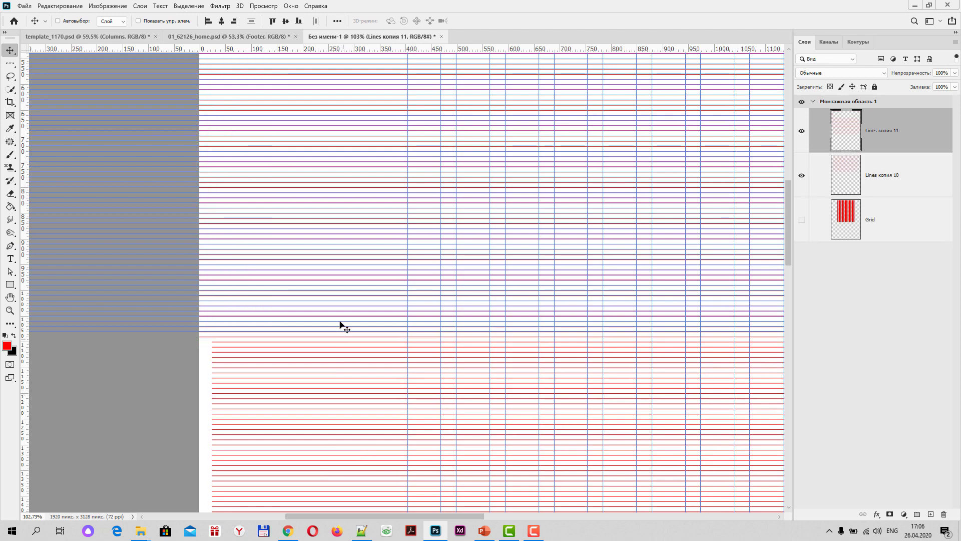
left_click_drag(332, 360, 326, 473)
left_click_drag(343, 358, 323, 480)
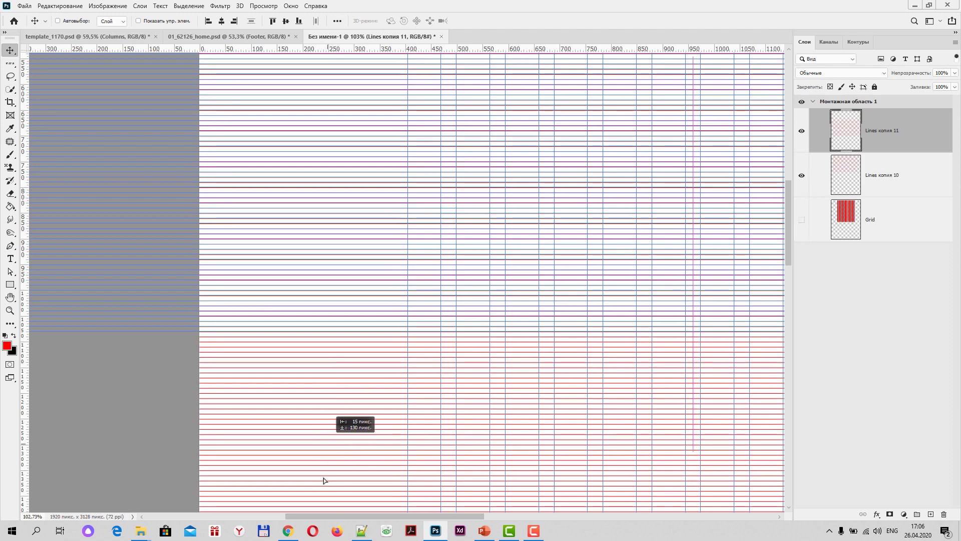
mouse_move(325, 364)
left_mouse_down()
mouse_move(312, 444)
mouse_move(324, 392)
mouse_move(312, 379)
left_mouse_up()
scroll(312, 380, "up", 3)
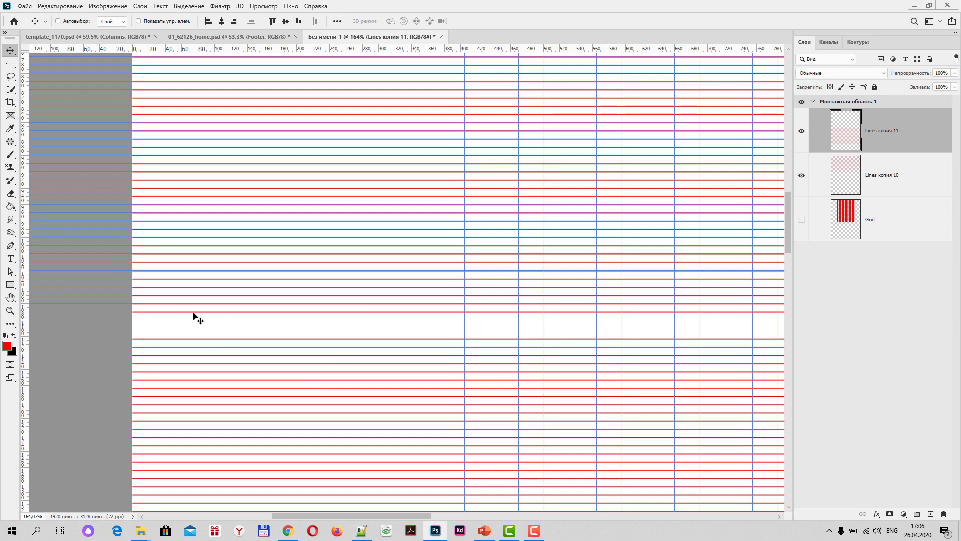
left_click_drag(293, 345, 292, 328)
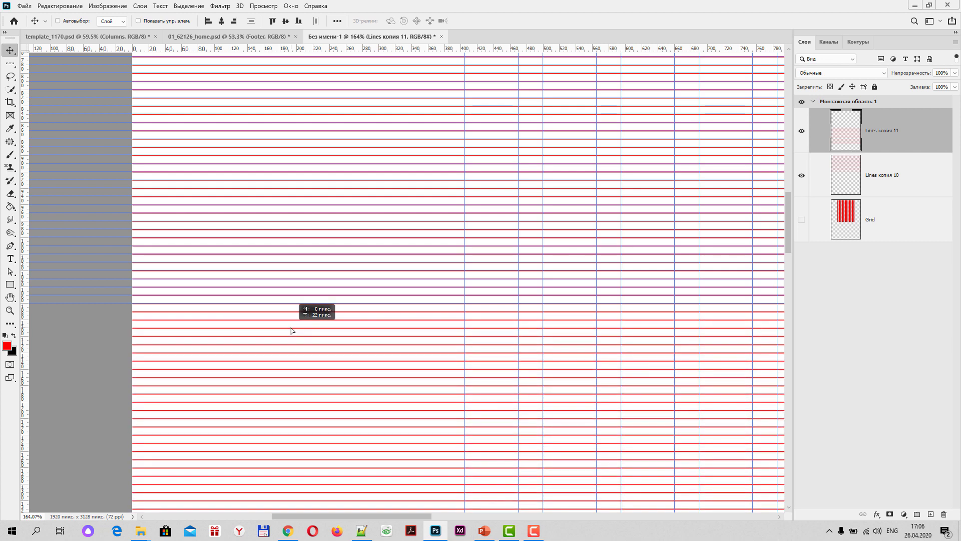
left_click_drag(290, 328, 290, 329)
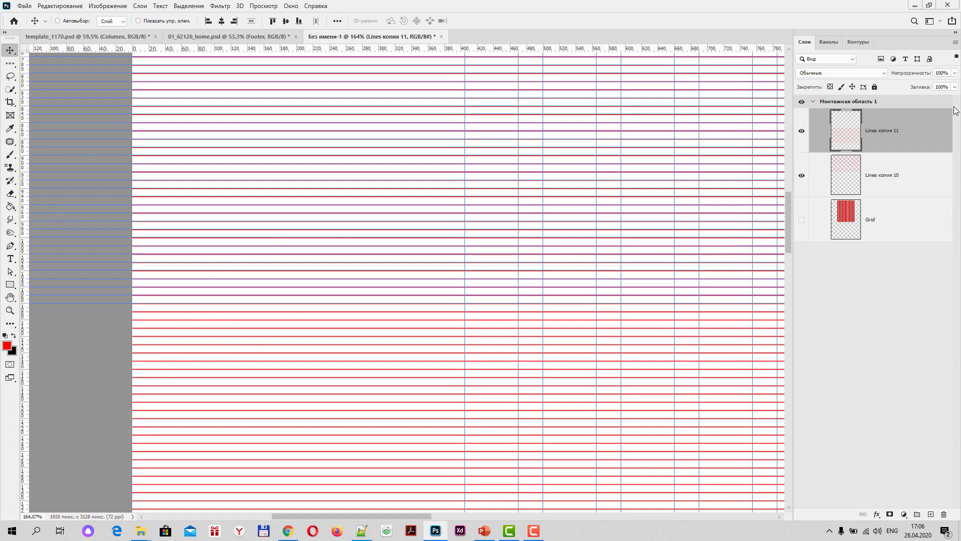
Step: Merge the copied row lines down into the Lines копия 10 layer
scroll(427, 247, "down", 3)
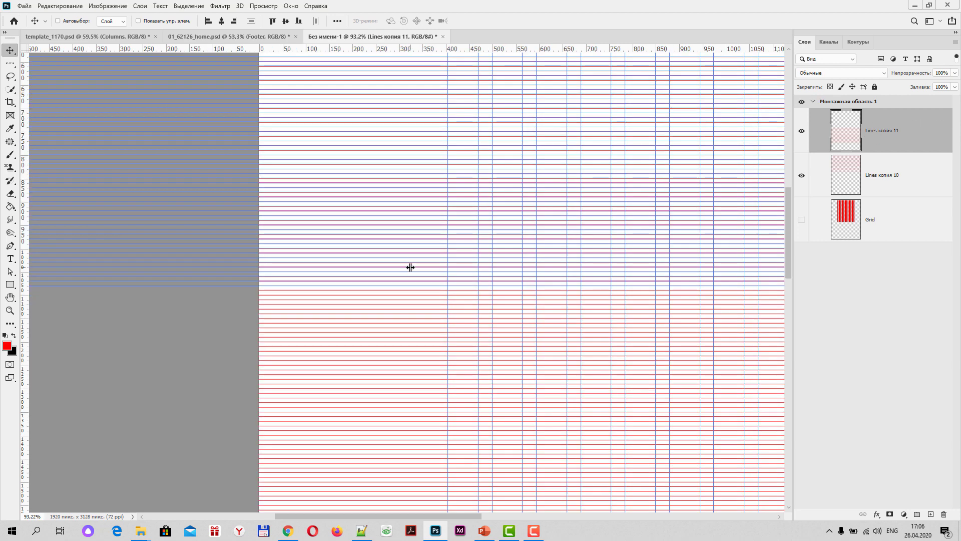
scroll(409, 270, "down", 2)
scroll(410, 281, "down", 3)
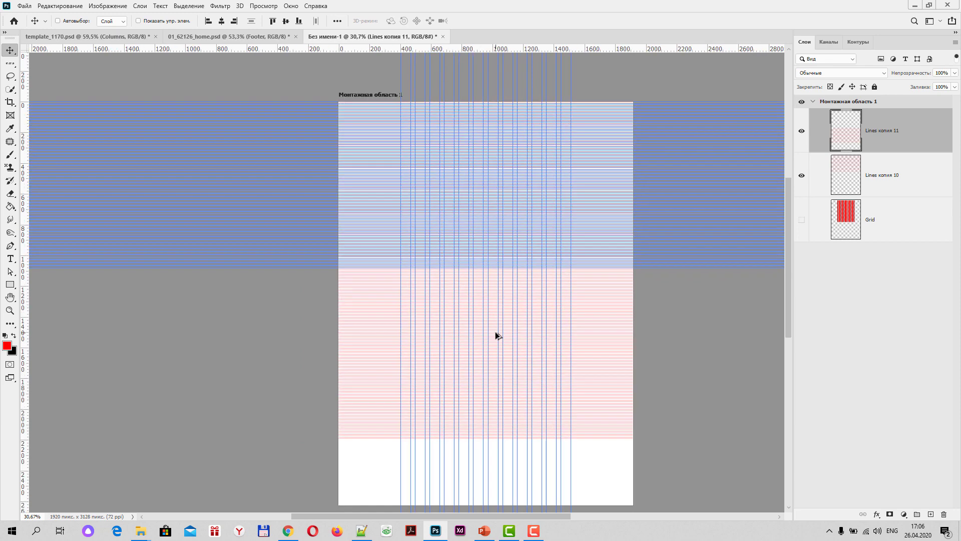
scroll(497, 335, "up", 1)
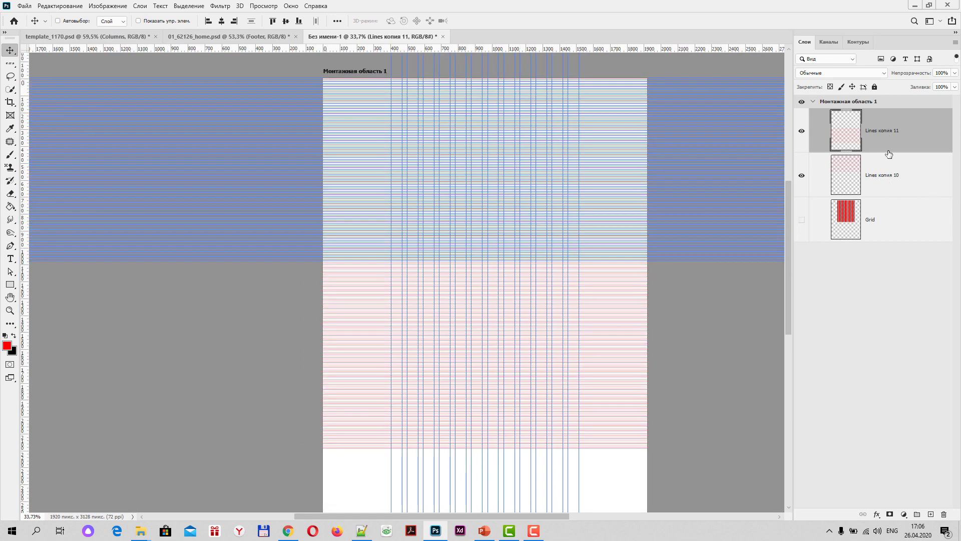
key("ctrl+e")
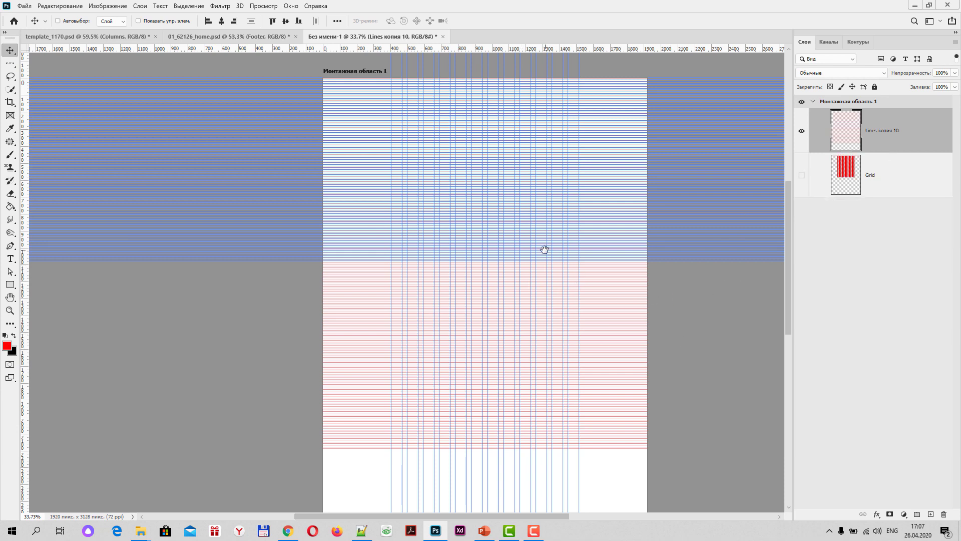
Step: Make the Grid layer's red column stripes visible again
left_click_drag(544, 250, 487, 250)
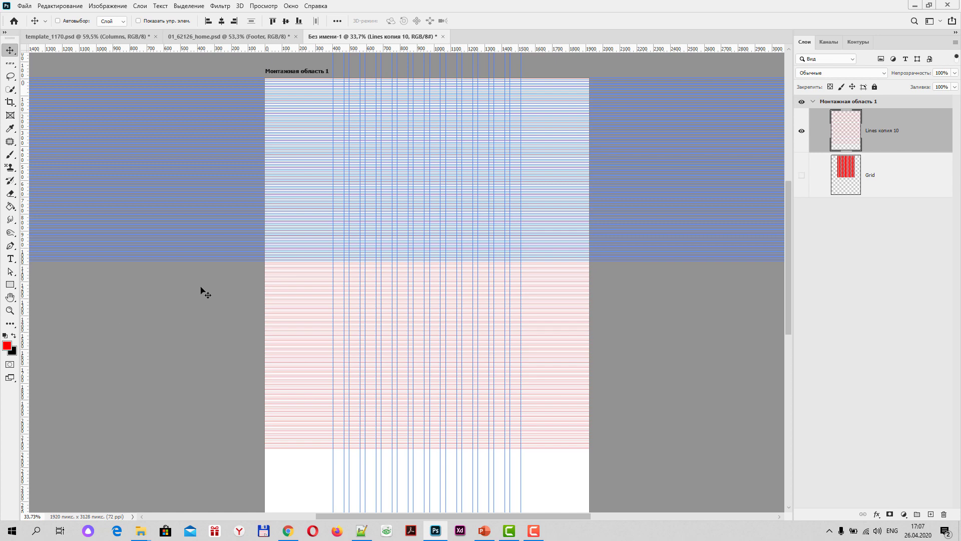
scroll(646, 322, "up", 1)
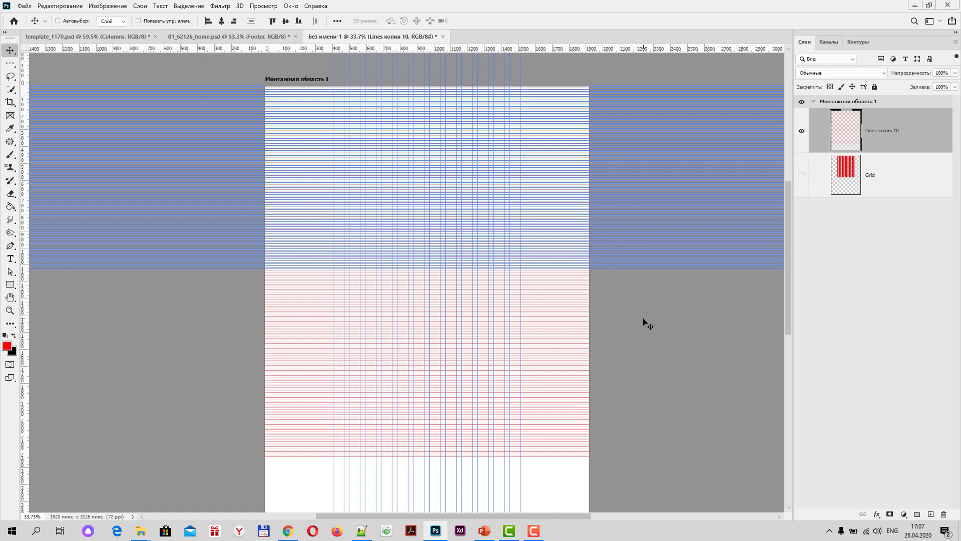
scroll(647, 325, "up", 2)
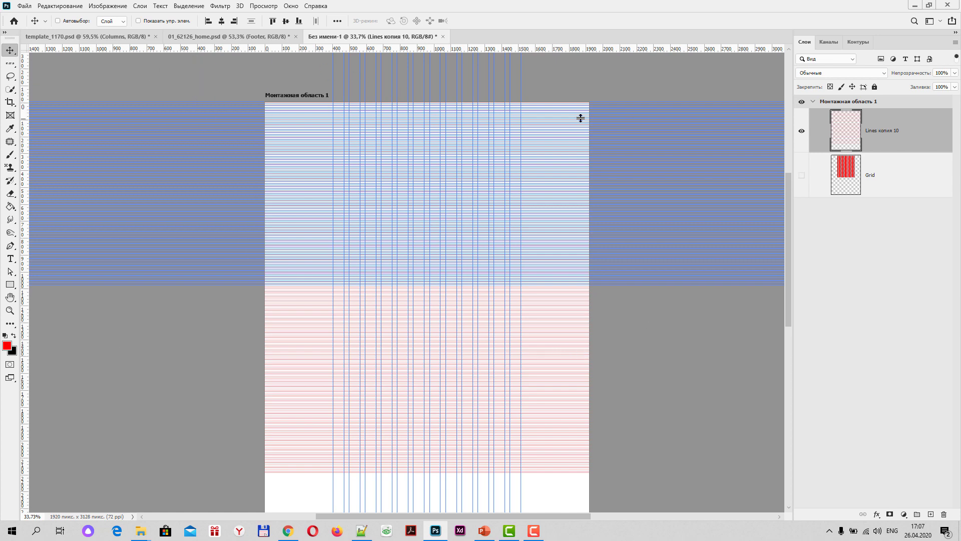
left_click(802, 178)
left_click(802, 178)
left_click(802, 177)
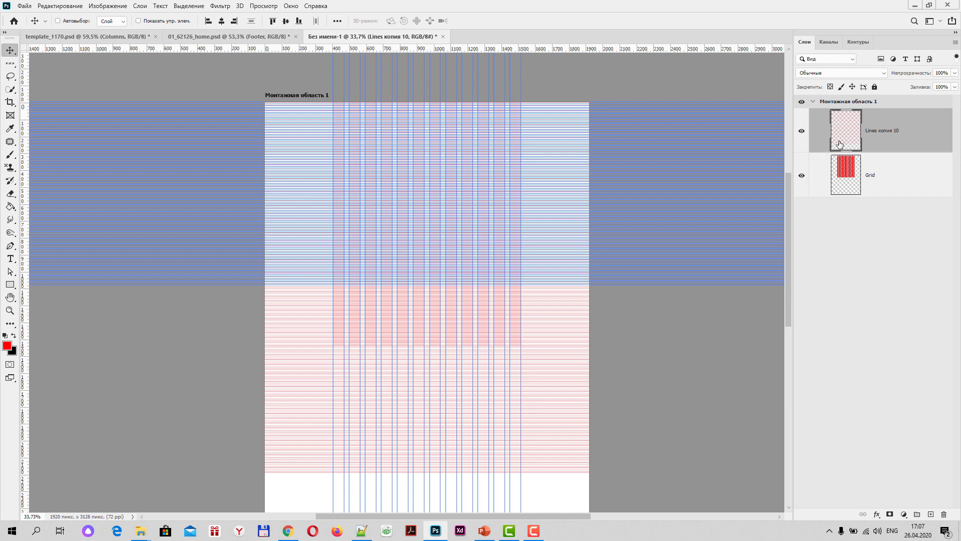
left_click(868, 169)
Step: Set the Lines копия 10 layer's opacity to 10% so the row lines look faint
left_click(876, 129)
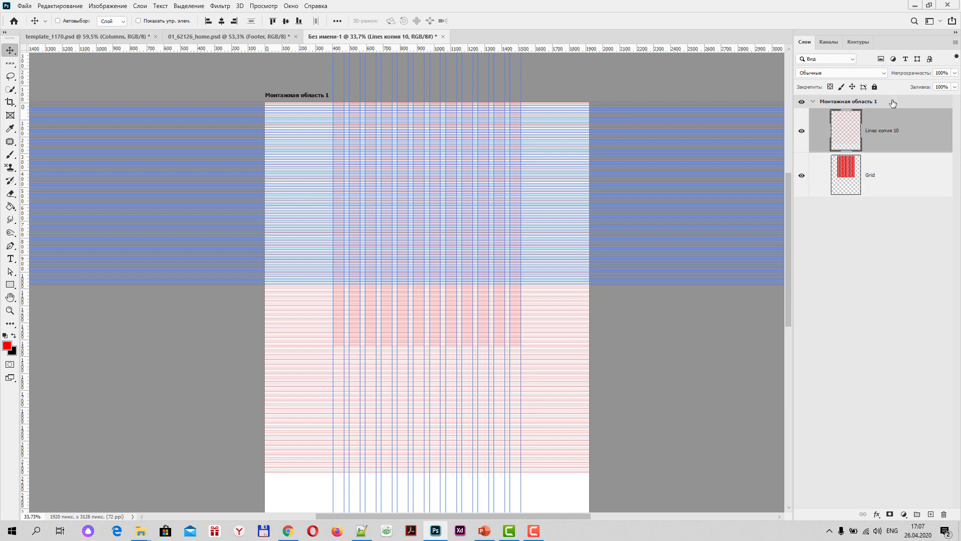
left_click(948, 72)
type("10")
key("Return")
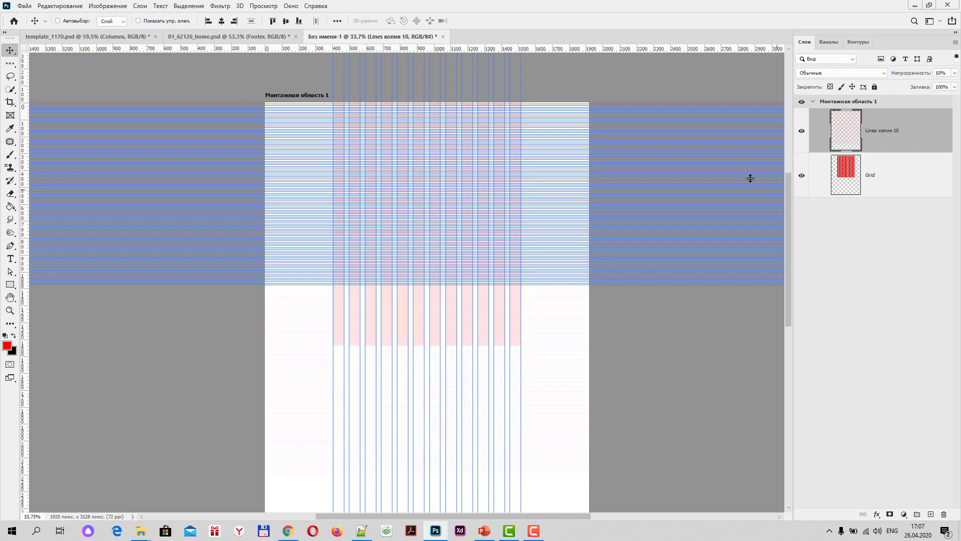
scroll(296, 273, "up", 2)
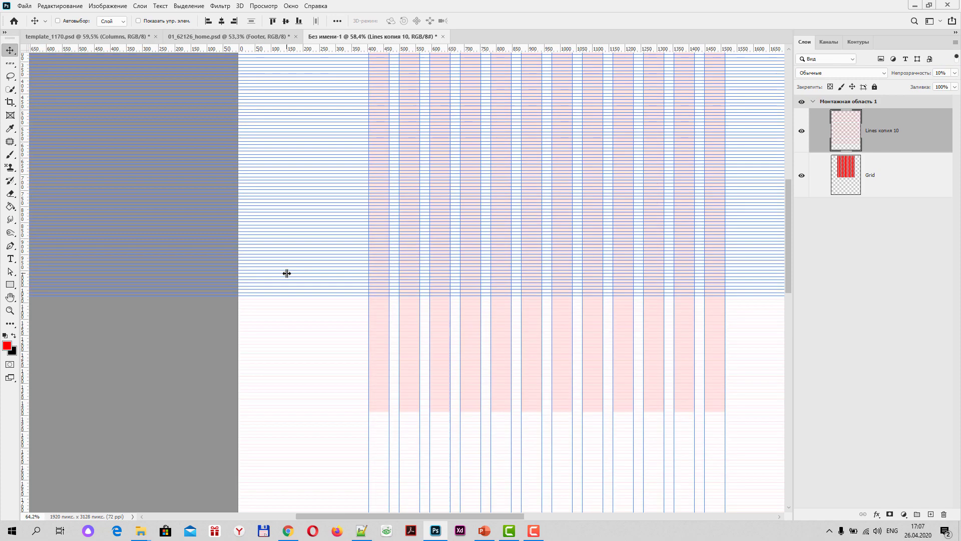
scroll(293, 274, "up", 2)
scroll(288, 273, "up", 2)
scroll(280, 279, "down", 2)
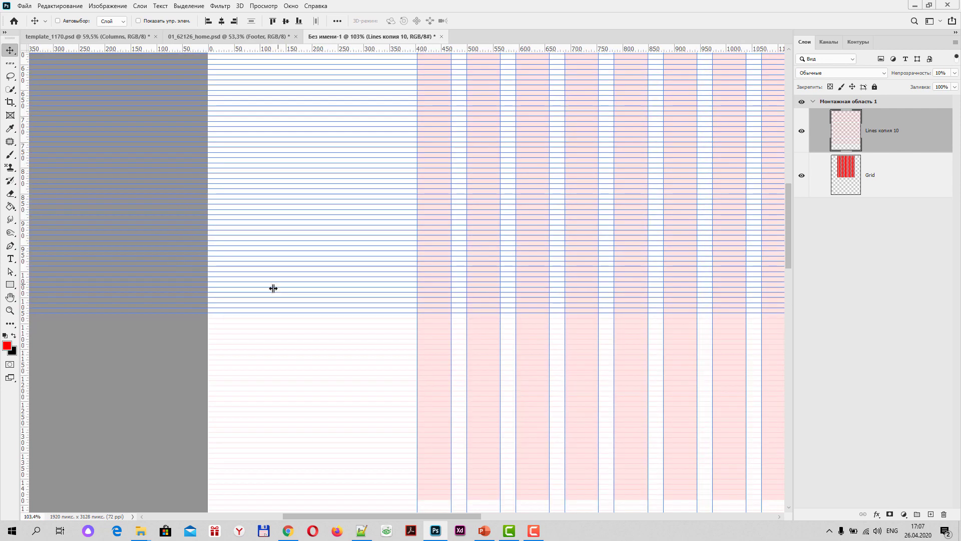
scroll(272, 288, "down", 2)
scroll(300, 235, "down", 2)
mouse_move(335, 187)
left_mouse_down()
mouse_move(330, 224)
mouse_move(315, 216)
left_mouse_up()
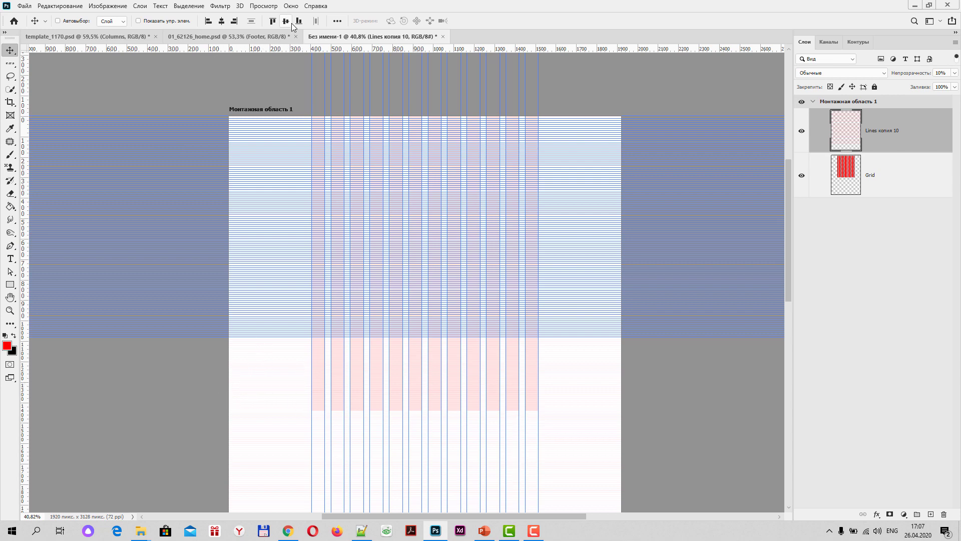
Step: Toggle guide visibility via the View menu and Ctrl+;, leaving the guides hidden
left_click(265, 7)
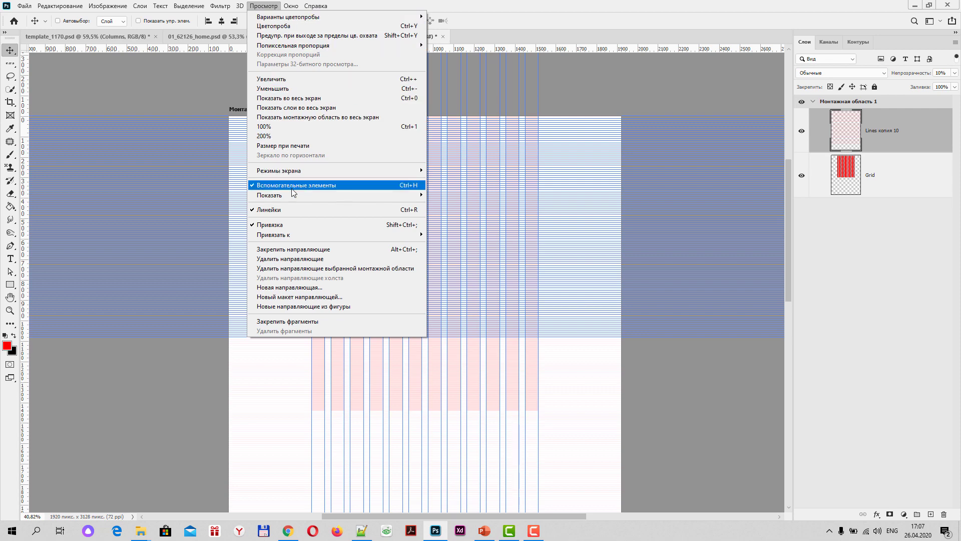
mouse_move(277, 195)
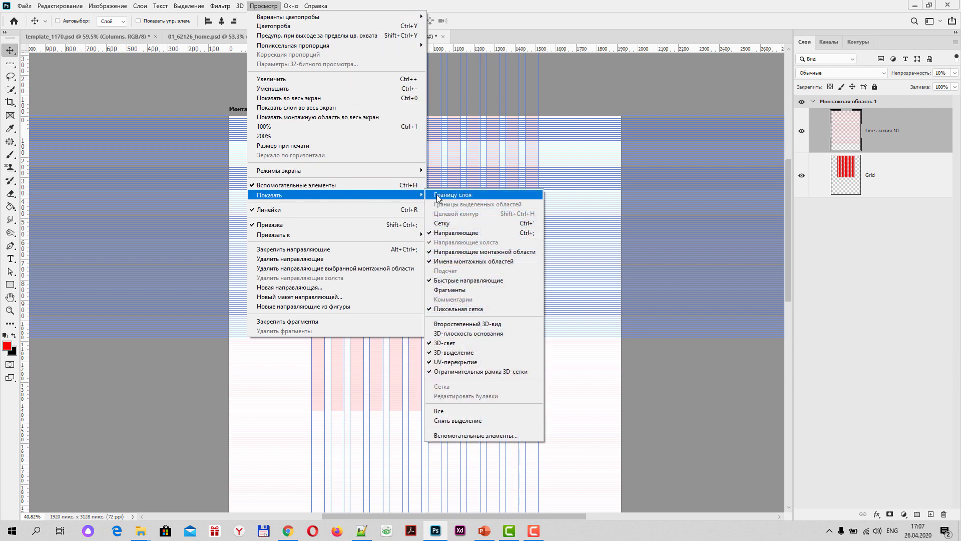
left_click(523, 233)
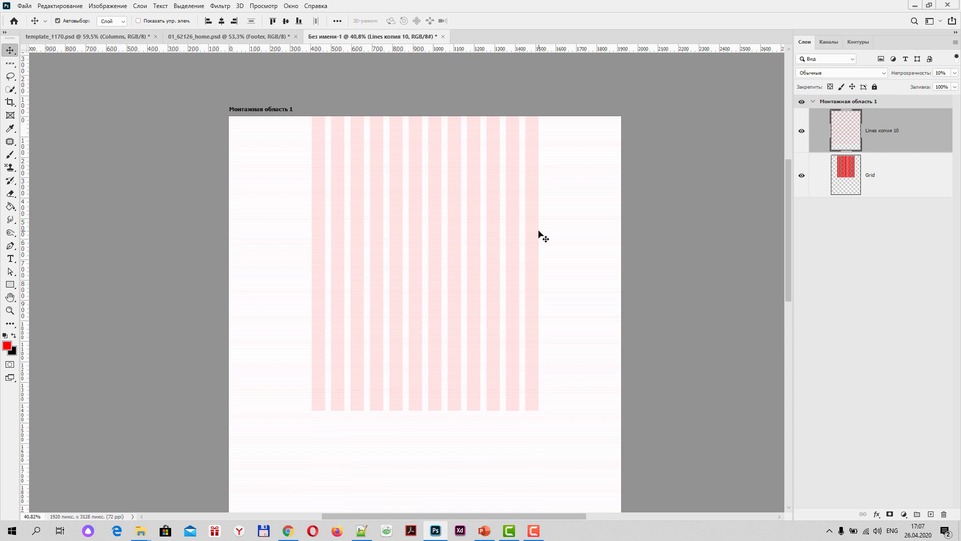
key("ctrl+plus")
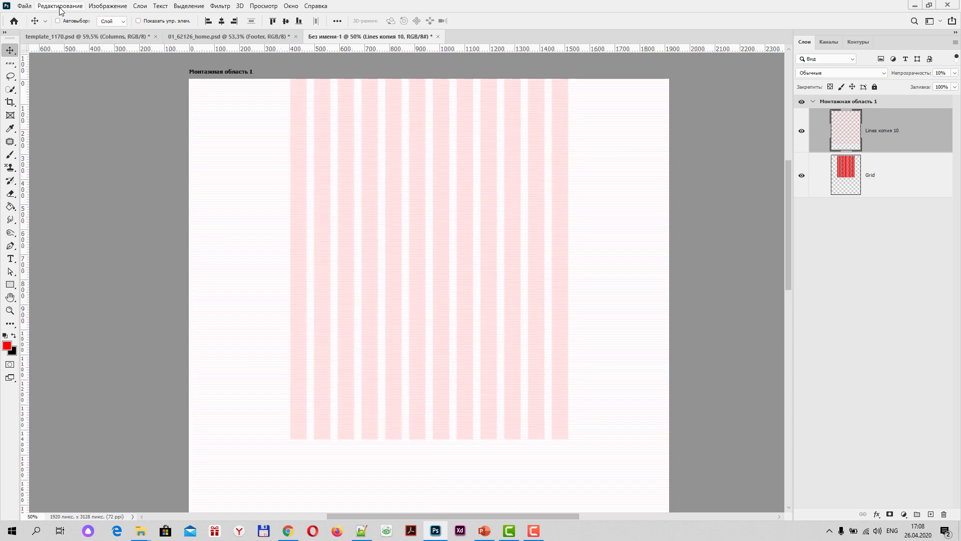
left_click(259, 7)
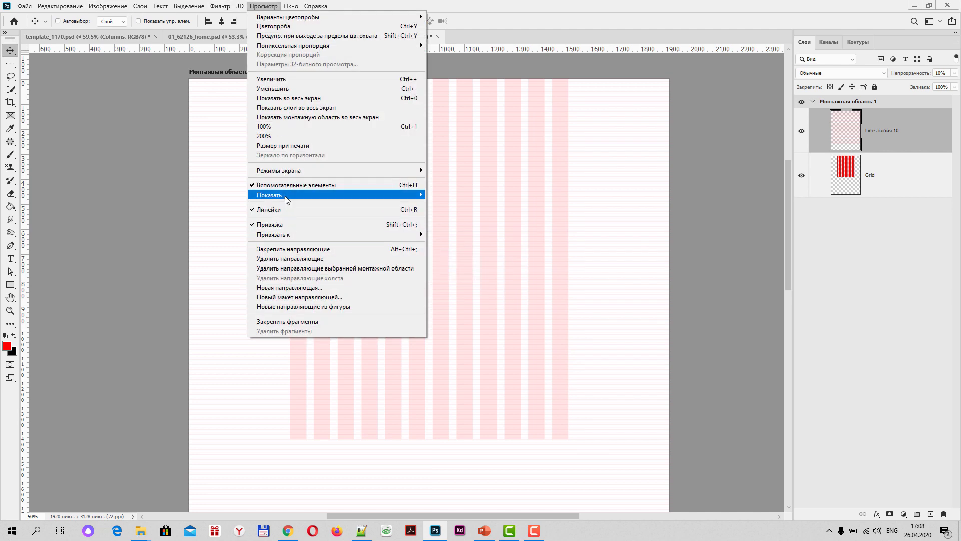
mouse_move(336, 195)
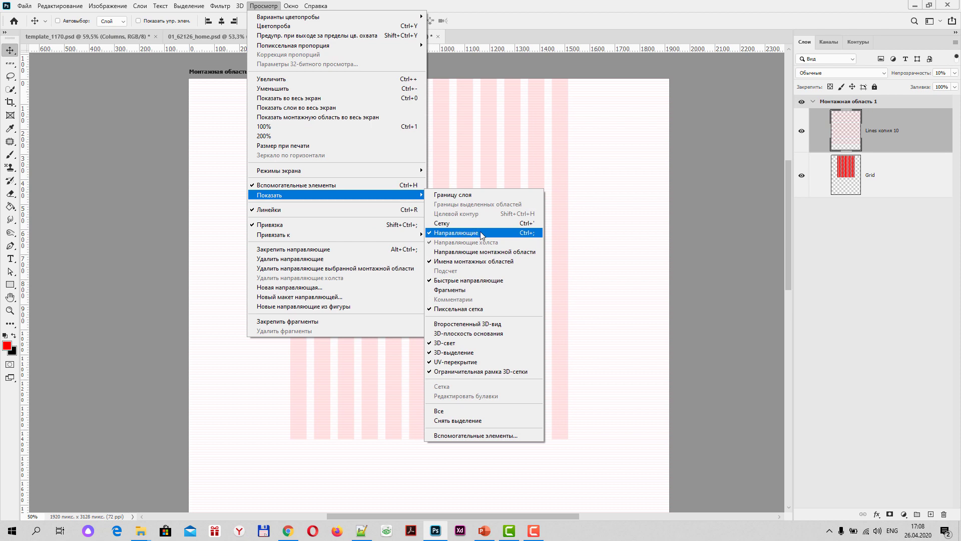
left_click(508, 236)
left_click(733, 254)
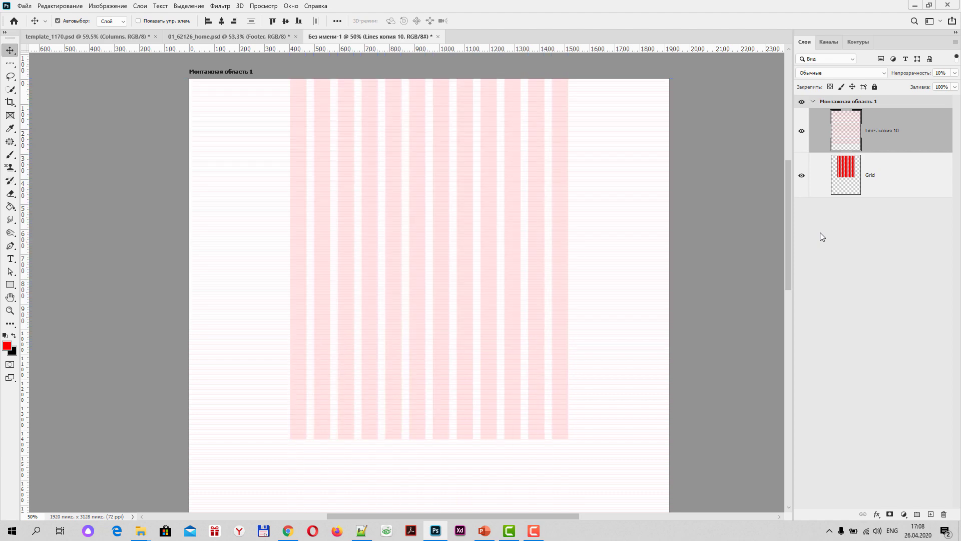
key("ctrl+semicolon")
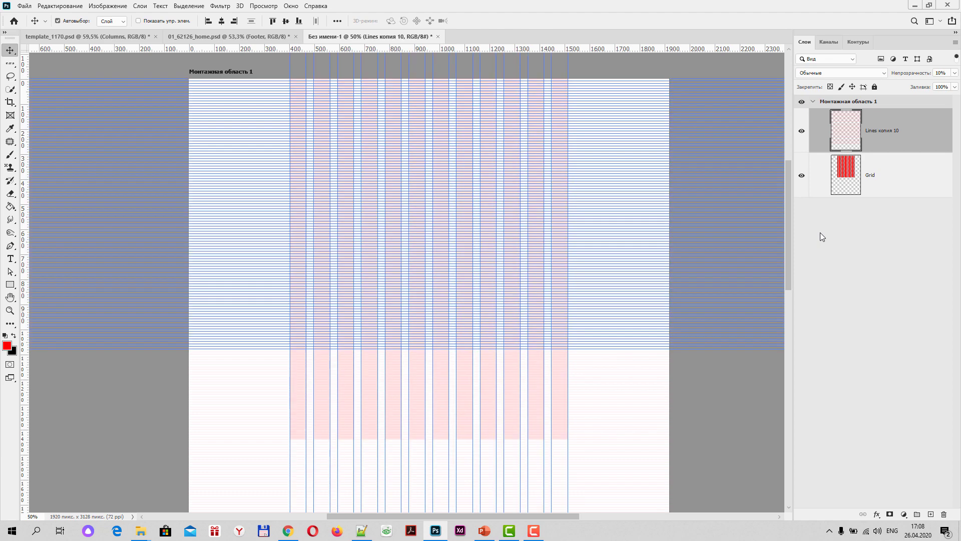
key("ctrl+semicolon")
key("ctrl+semicolon")
key("ctrl+semicolon")
key("ctrl+semicolon")
key("ctrl+semicolon")
key("ctrl+semicolon")
key("ctrl+semicolon")
key("ctrl+semicolon")
key("ctrl+semicolon")
key("ctrl+semicolon")
key("ctrl+semicolon")
key("ctrl+semicolon")
key("ctrl+semicolon")
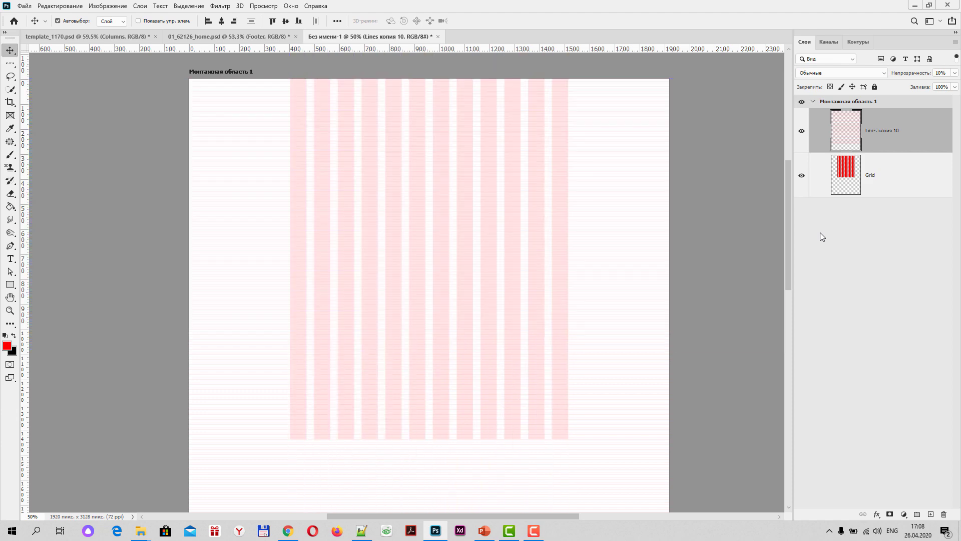
key("ctrl+semicolon")
key("ctrl+semicolon")
key("ctrl+semicolon")
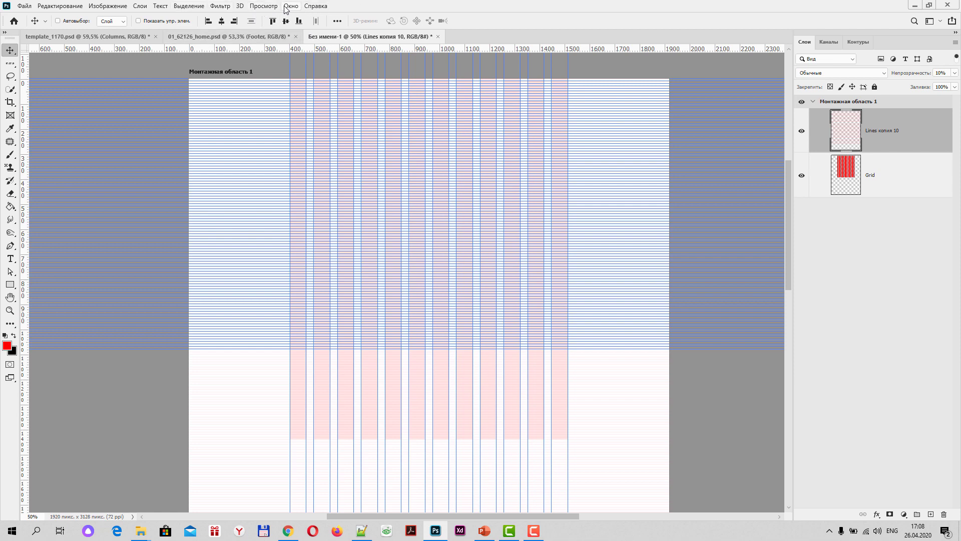
Step: Remove all the old guides from the artboard with View > Clear Guides
left_click(268, 6)
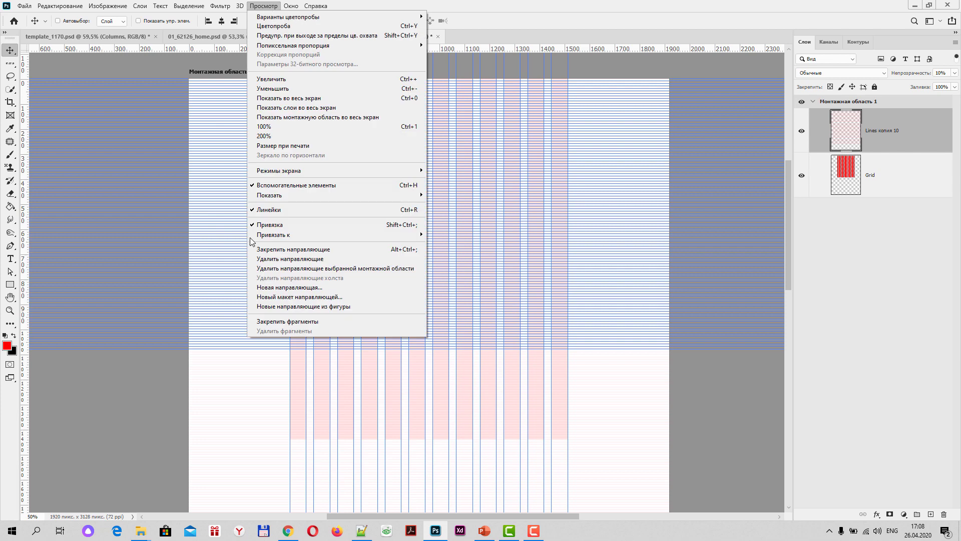
left_click(286, 258)
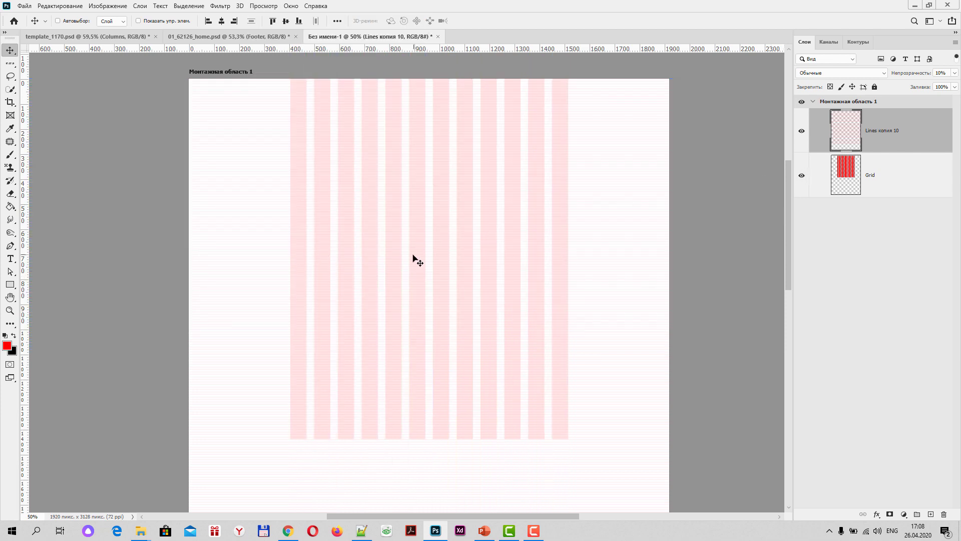
scroll(412, 254, "up", 3)
scroll(412, 255, "down", 2)
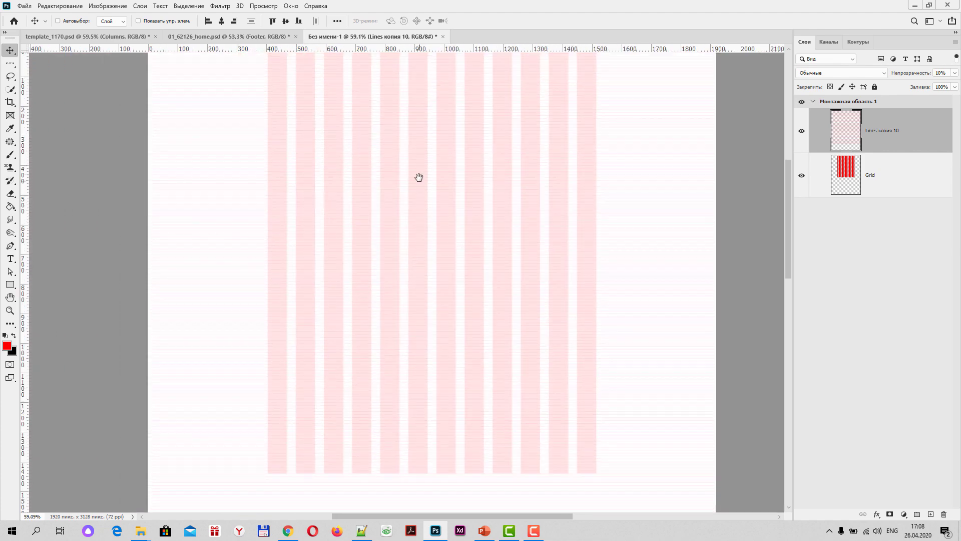
left_click_drag(418, 178, 415, 216)
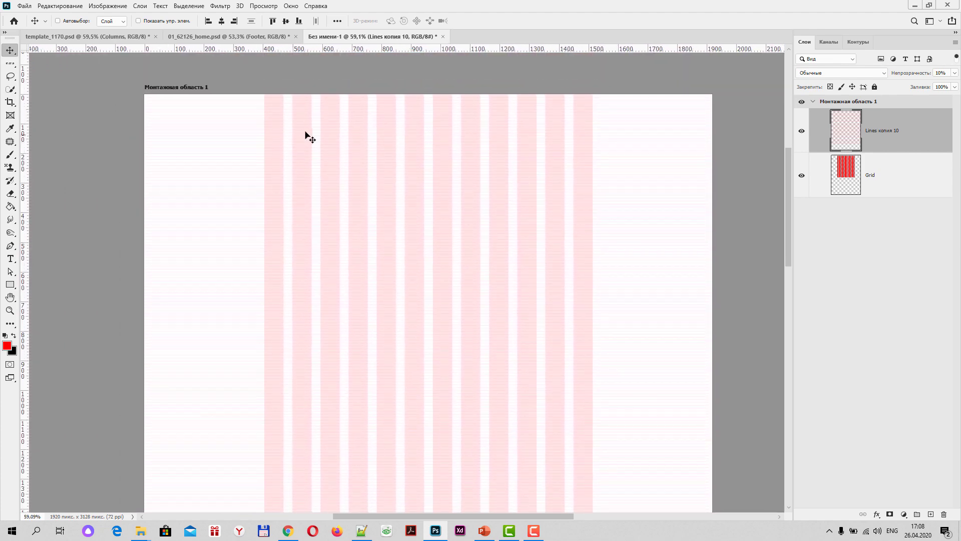
Step: Add a New Guide Layout: 12 centred columns, 65 px wide, 30 px gutters, no rows
left_click(264, 6)
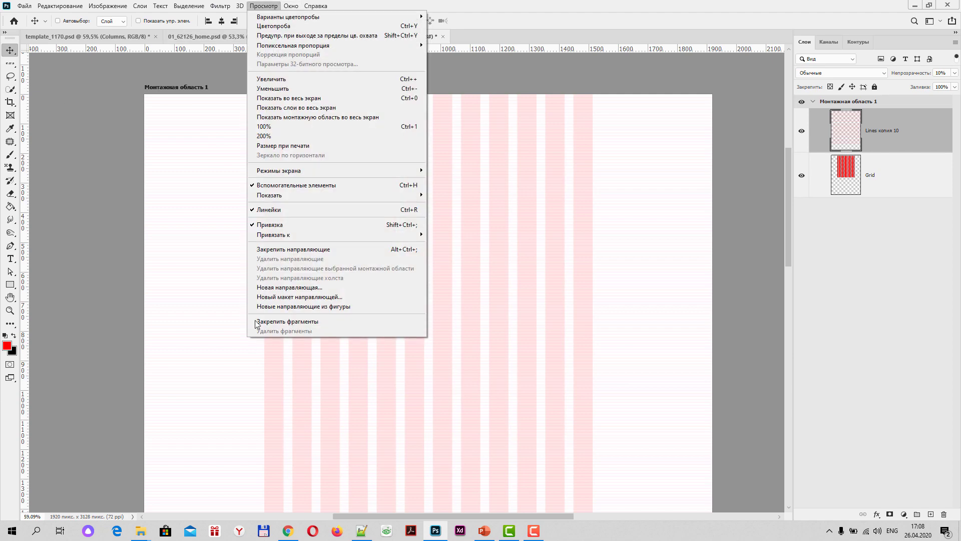
left_click(289, 297)
left_click(462, 149)
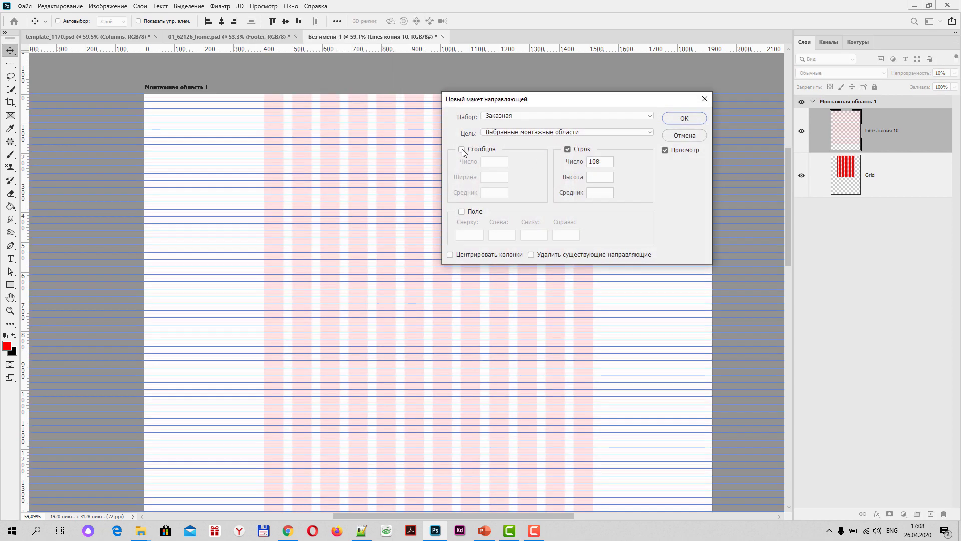
left_click(568, 149)
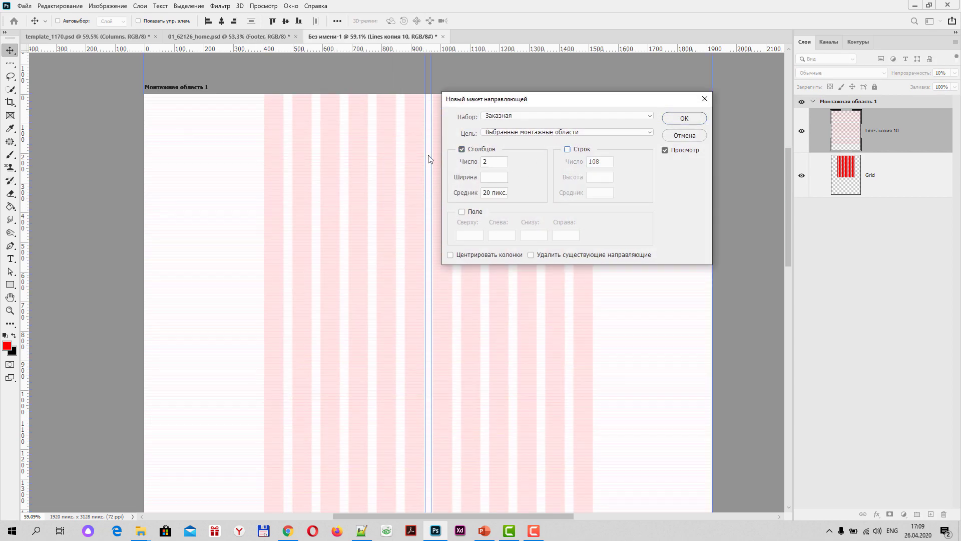
left_click(490, 161)
type("12")
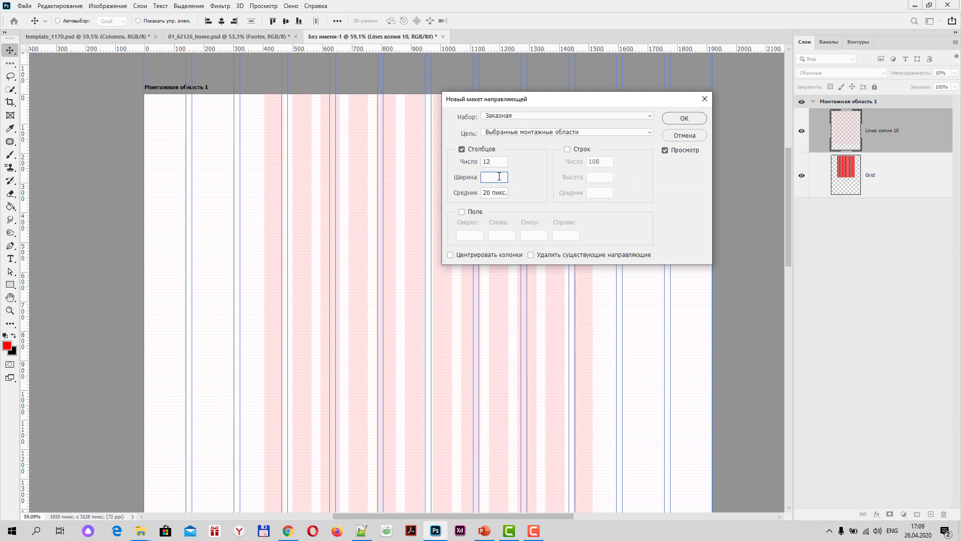
type("65")
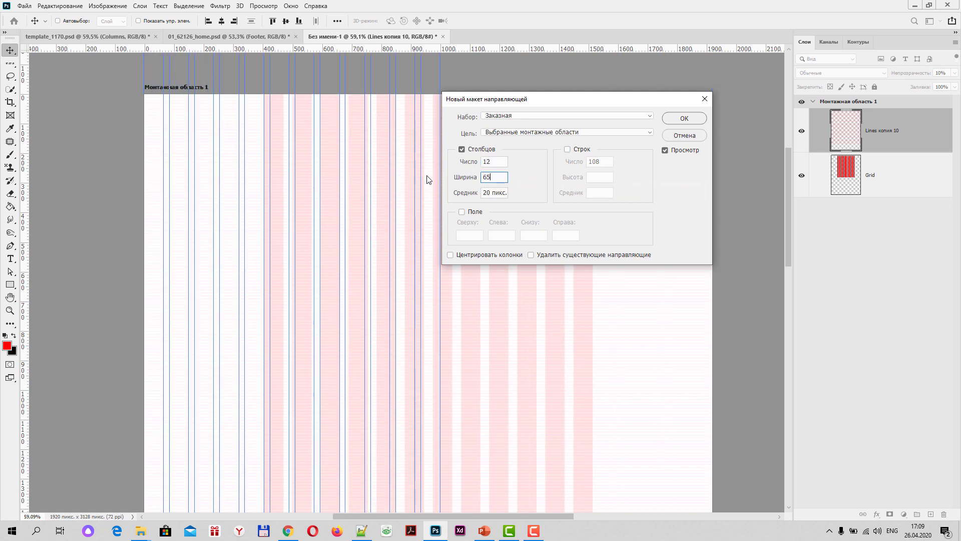
left_click_drag(486, 192, 483, 193)
type("3")
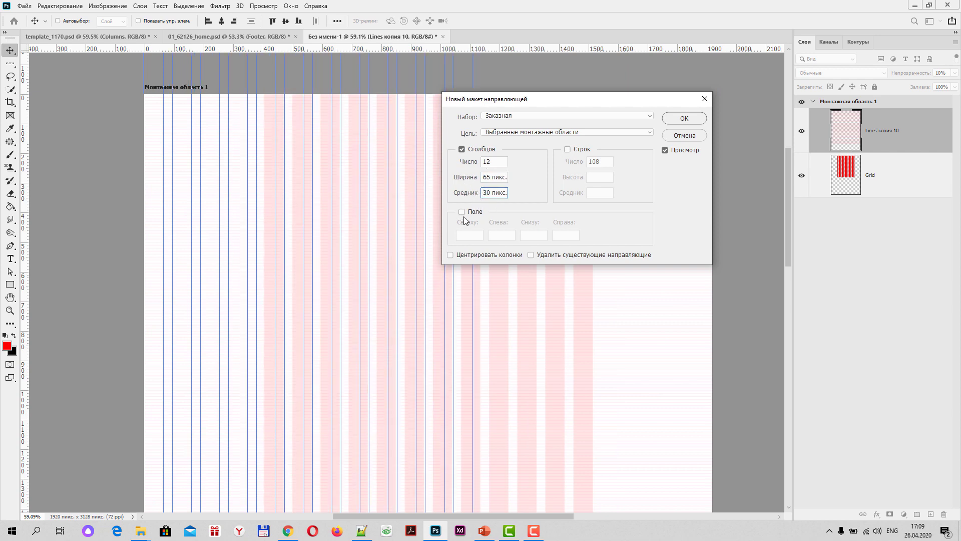
left_click(450, 254)
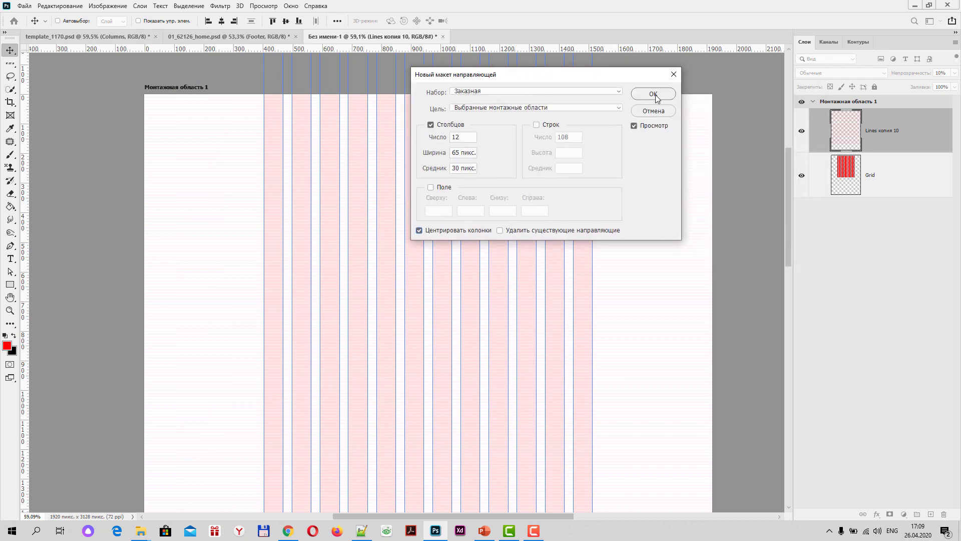
left_click(682, 118)
Step: Free-transform the Grid layer, stretching its pink columns down to the artboard's bottom edge
scroll(421, 261, "down", 3)
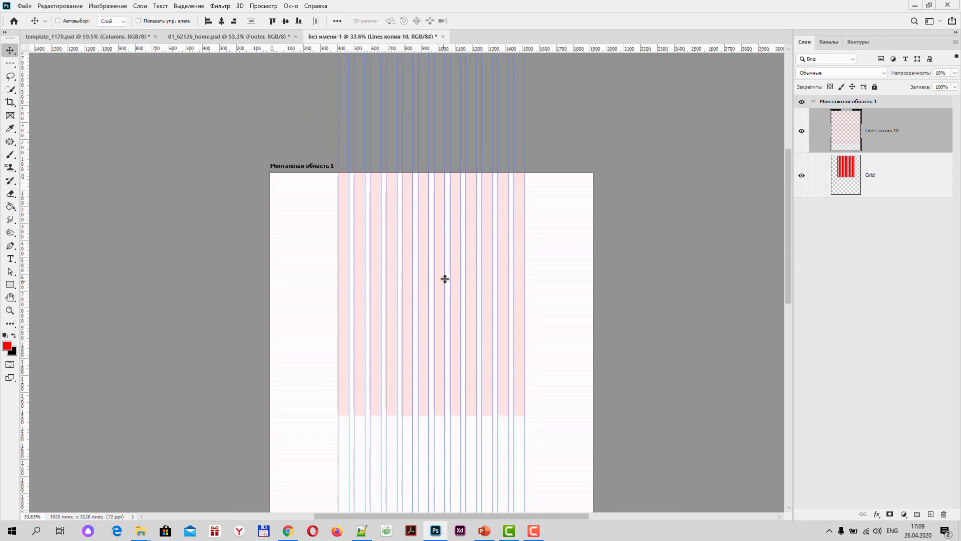
scroll(515, 313, "down", 2)
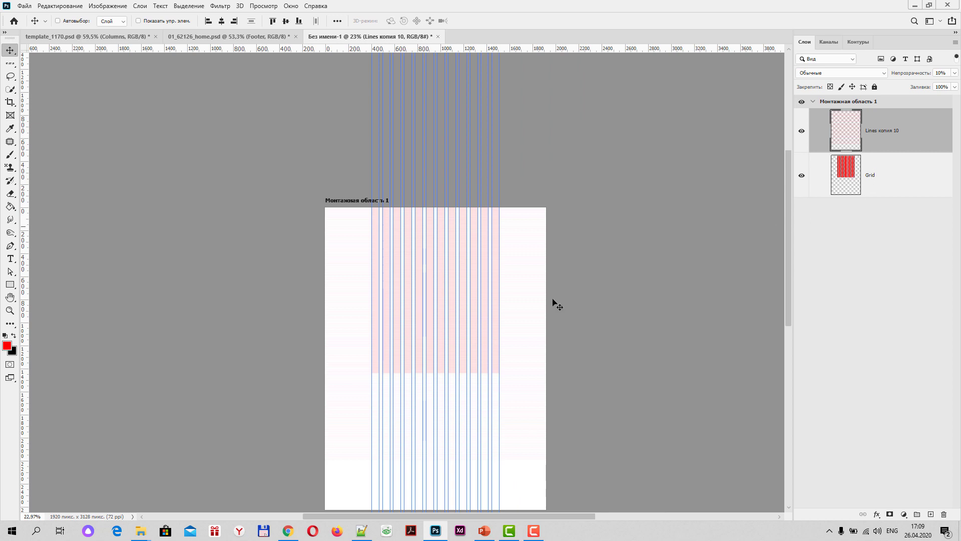
left_click(846, 173)
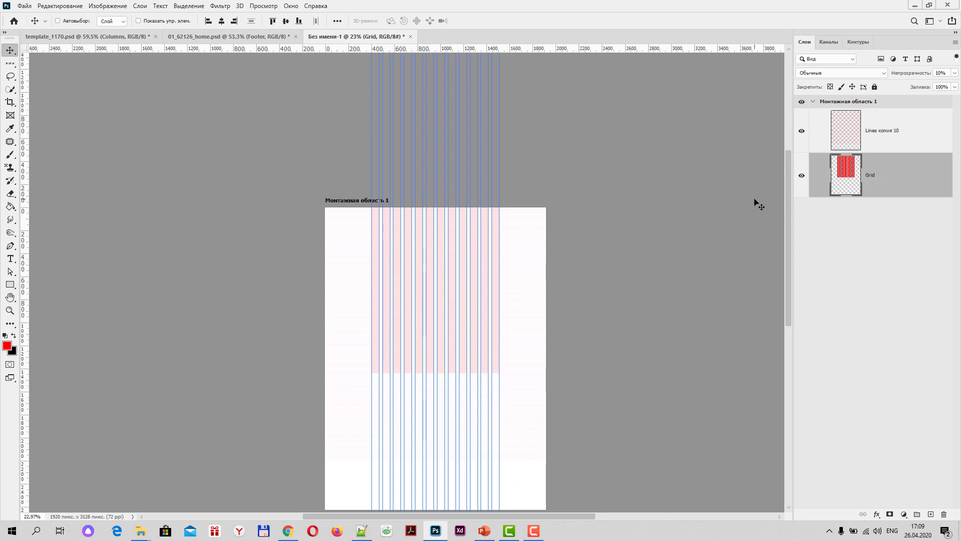
key("ctrl+t")
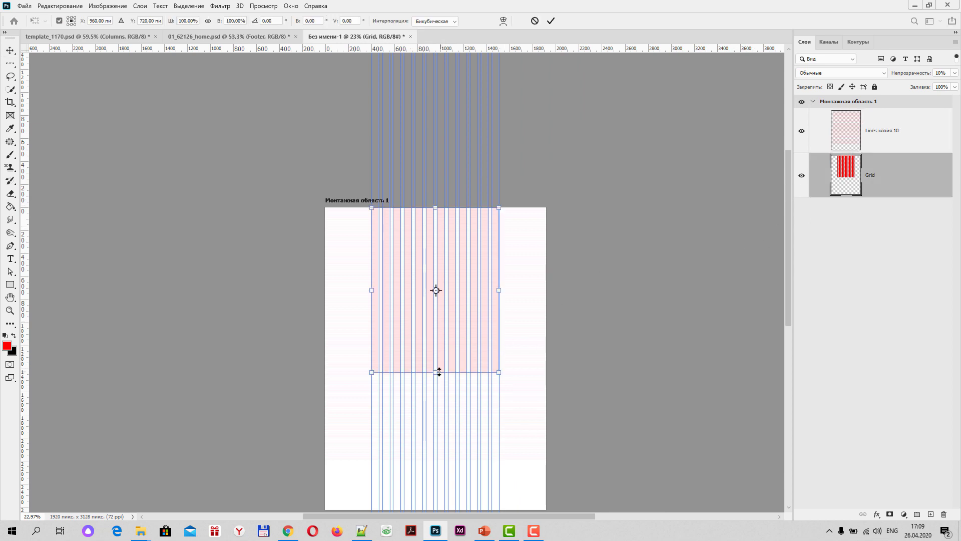
left_click_drag(438, 373, 436, 509)
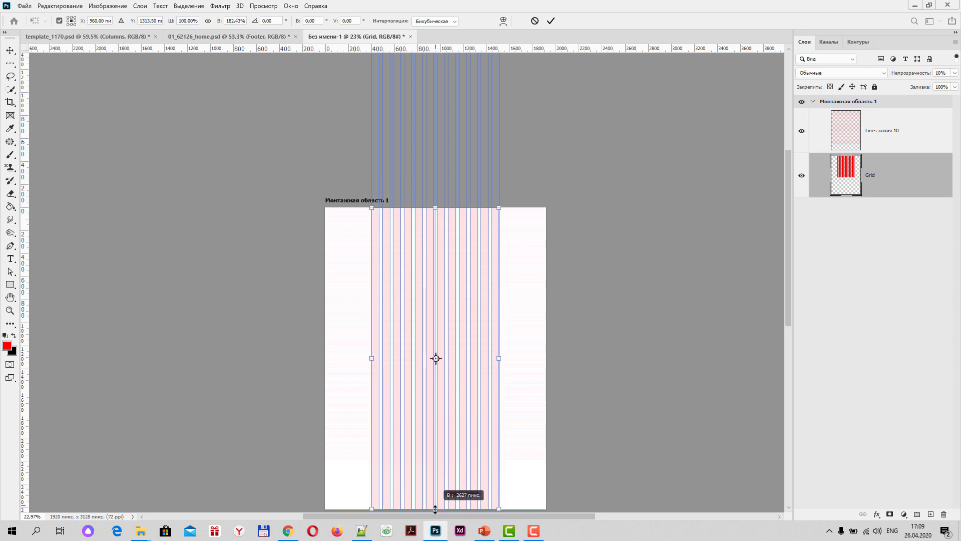
left_click(550, 21)
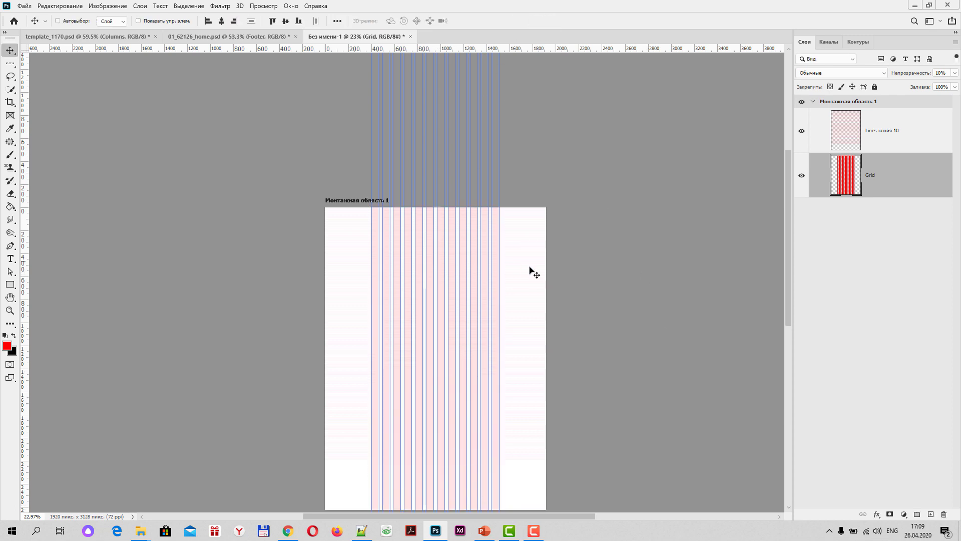
Step: Check the template_1170 document for comparison, then reframe the grid artboard in view
scroll(513, 233, "down", 1)
scroll(521, 221, "down", 1)
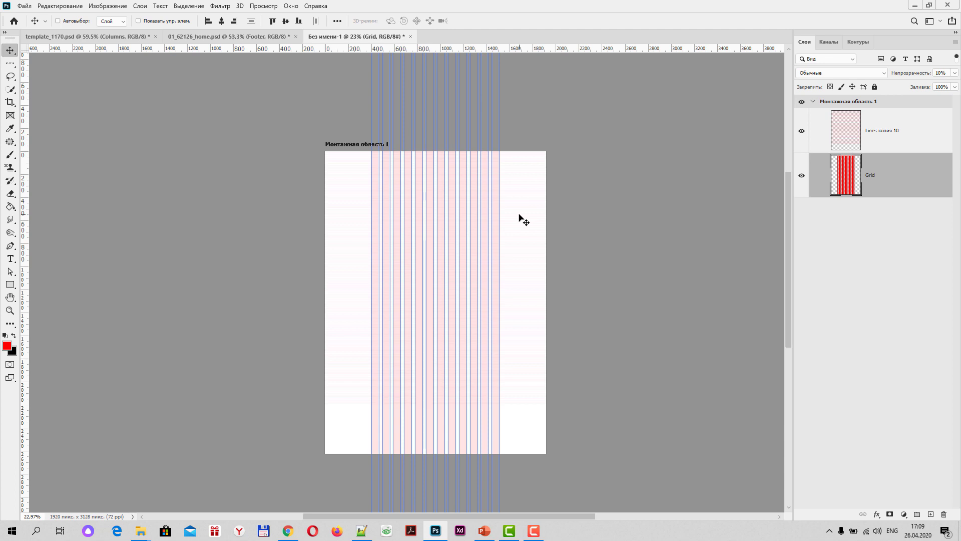
scroll(526, 216, "down", 1)
scroll(526, 216, "up", 1)
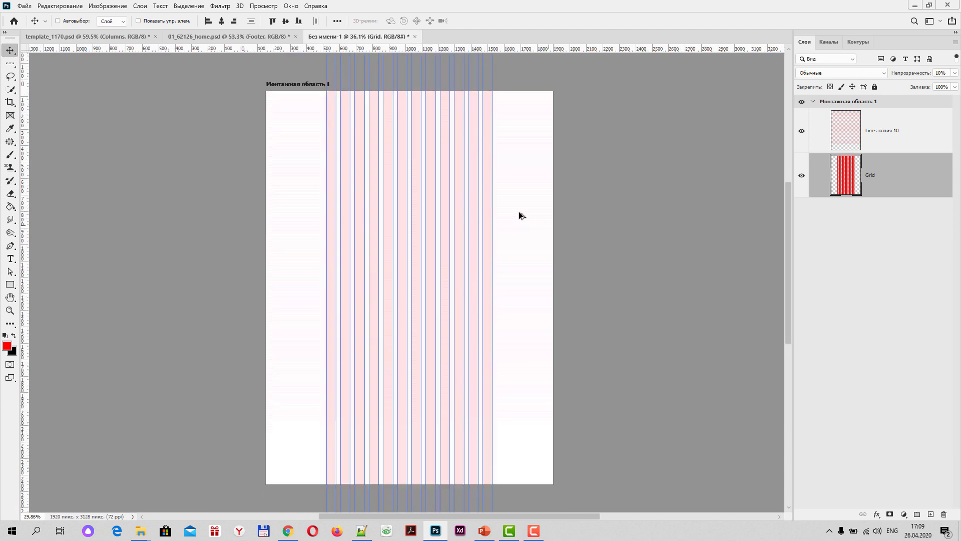
scroll(521, 217, "up", 1)
scroll(429, 200, "up", 1)
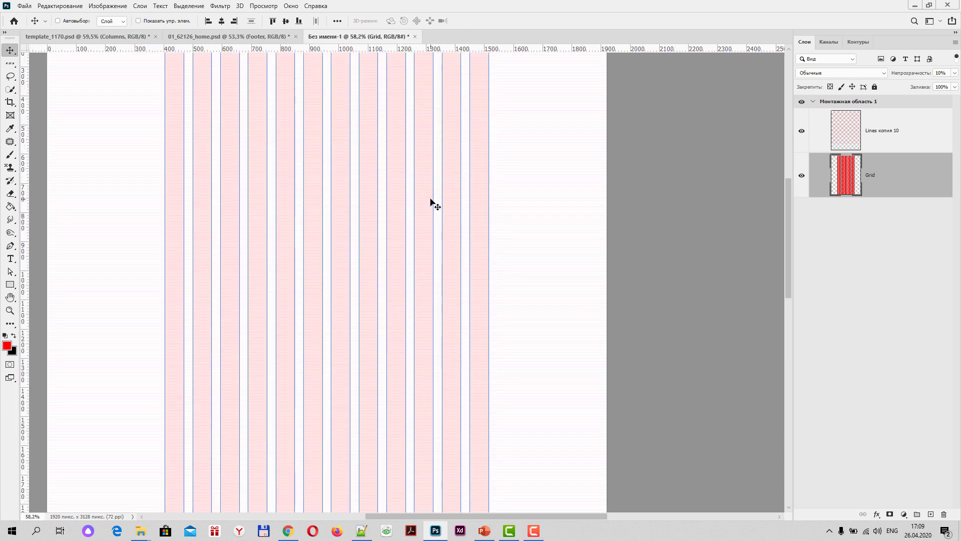
left_click_drag(356, 150, 450, 272)
scroll(457, 271, "up", 1)
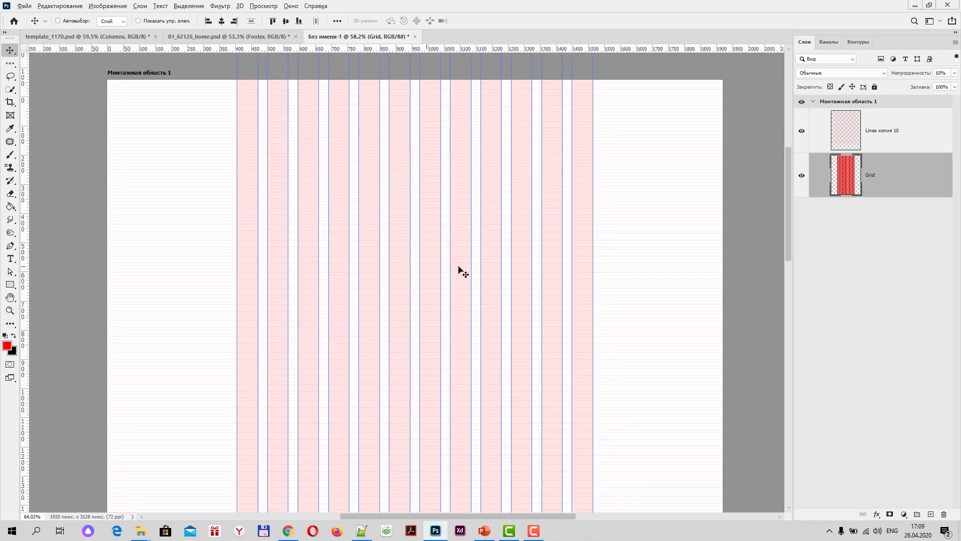
scroll(457, 270, "up", 1)
left_click_drag(431, 208, 429, 251)
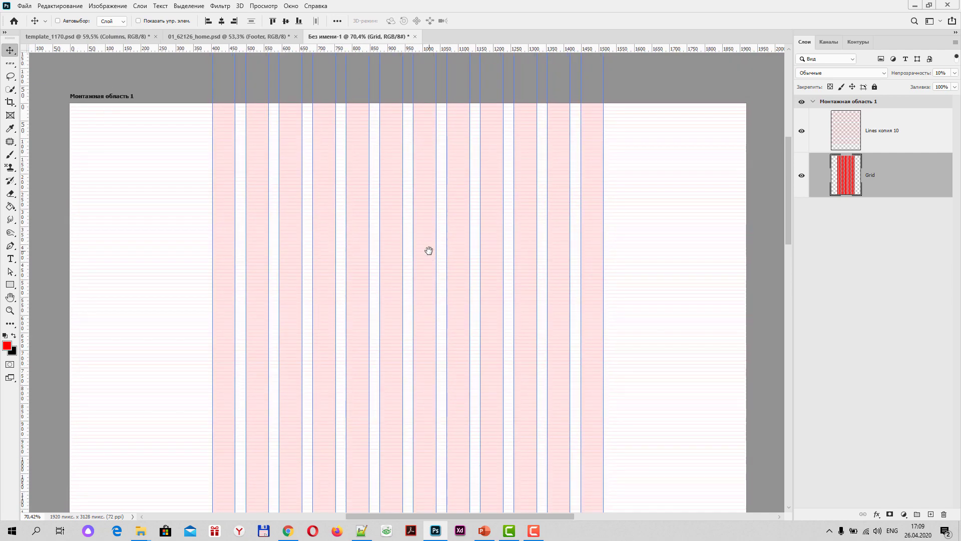
left_click(86, 37)
left_click(320, 36)
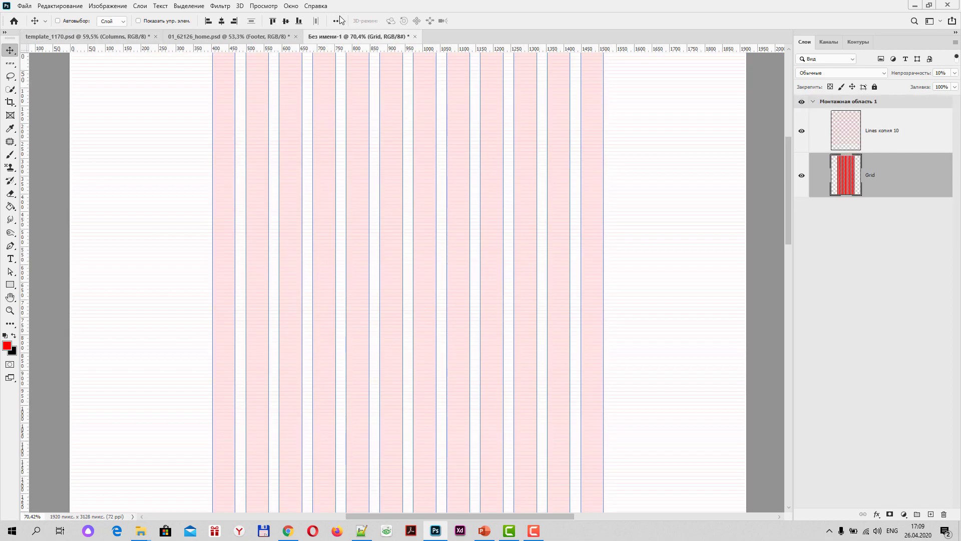
scroll(362, 213, "down", 3)
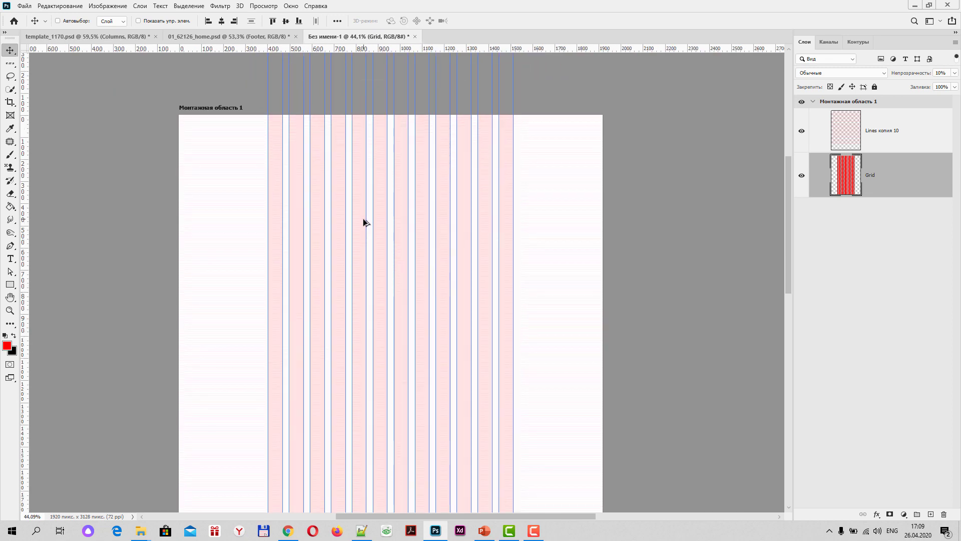
left_click_drag(457, 199, 466, 180)
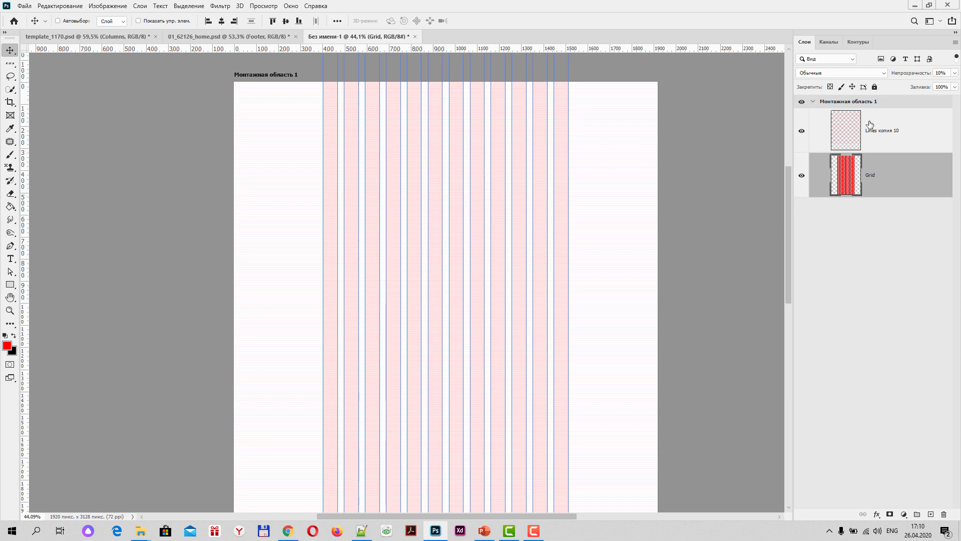
Step: Group the Lines копия 10 and Grid layers into a group named 'Grid', checking its visibility
left_click(856, 130)
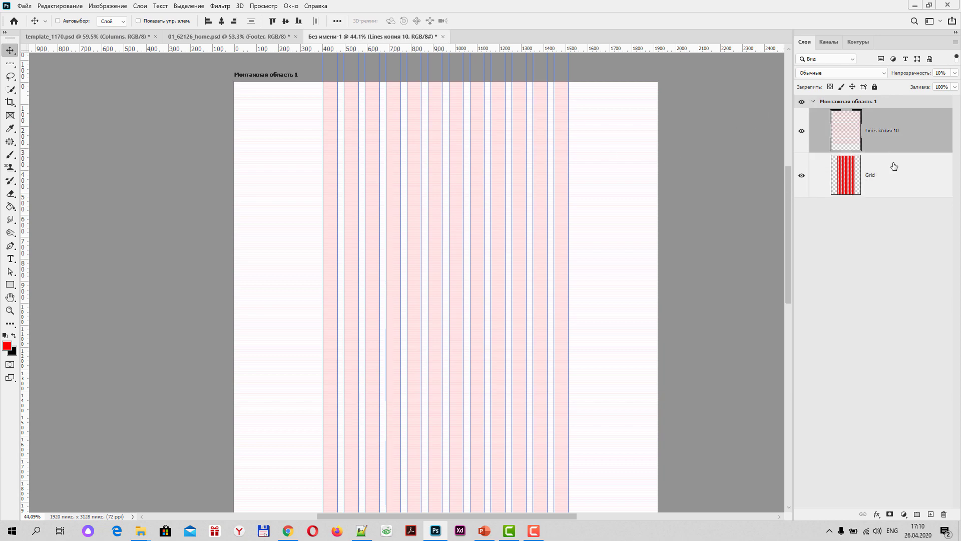
left_click(882, 183, "ctrl")
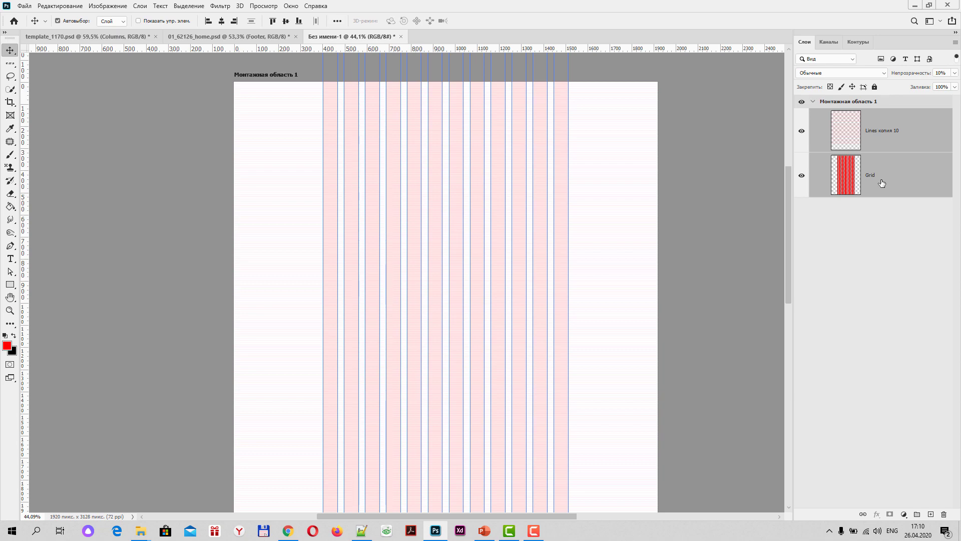
key("ctrl+g")
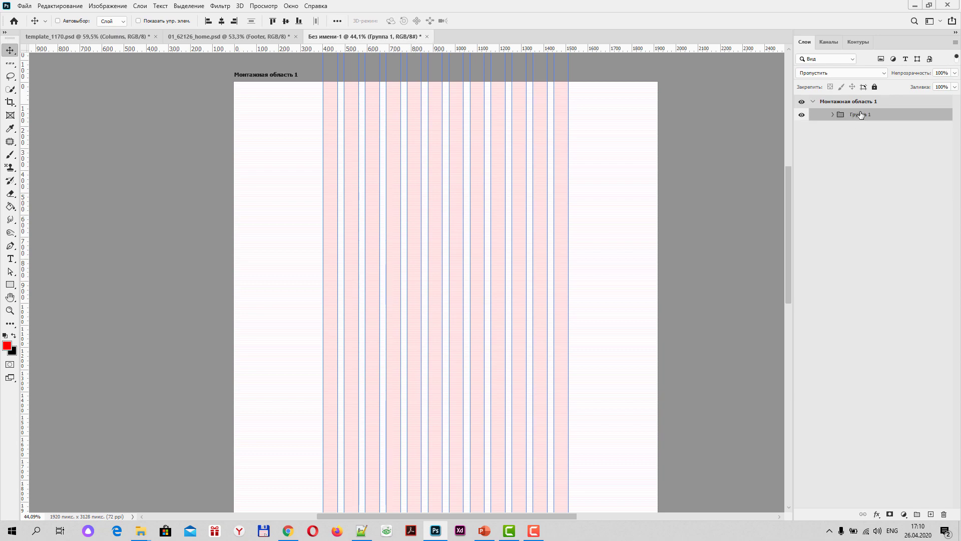
double_click(861, 114)
type("Grid")
key("Return")
left_click(802, 115)
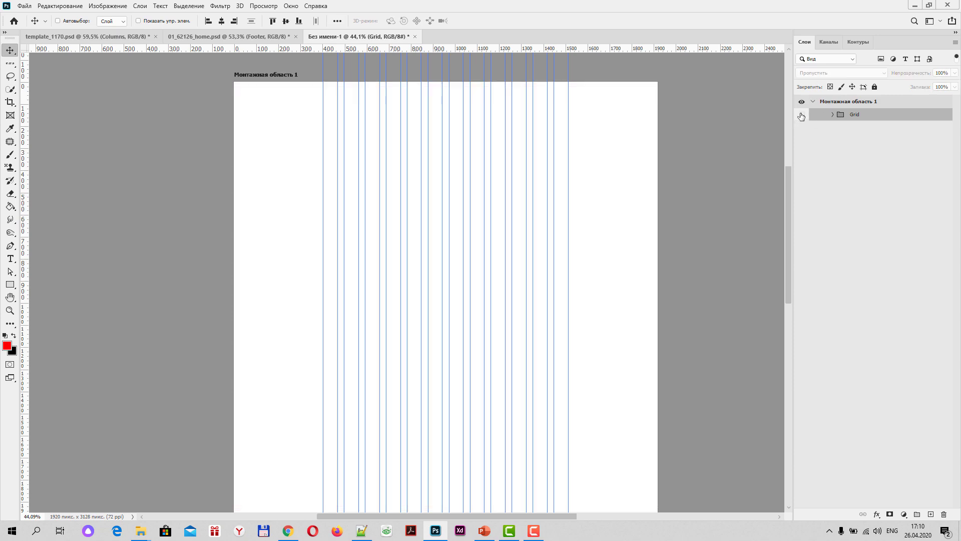
left_click(801, 116)
left_click(802, 116)
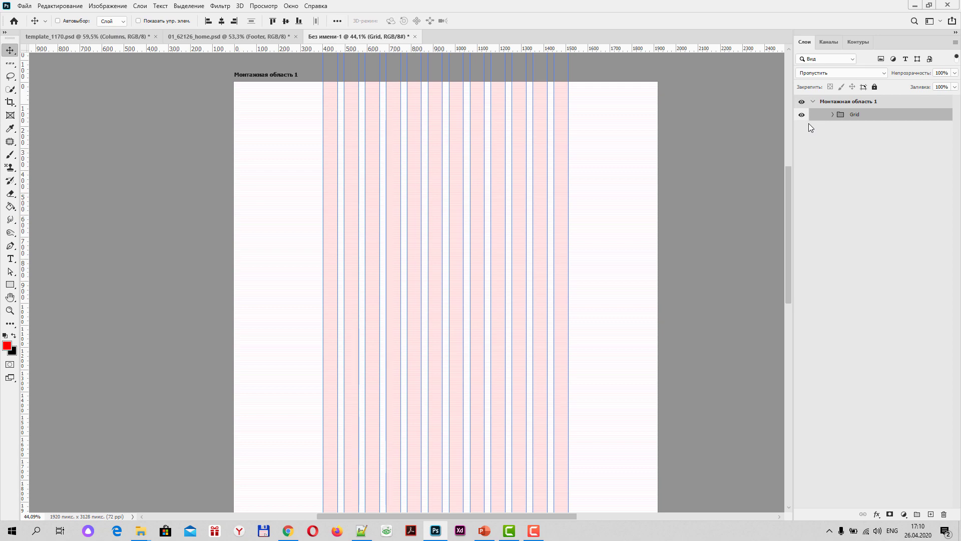
Step: Rename the artboard 'Главная' using the Russian keyboard layout, correcting the initial typo
left_click(860, 103)
double_click(860, 103)
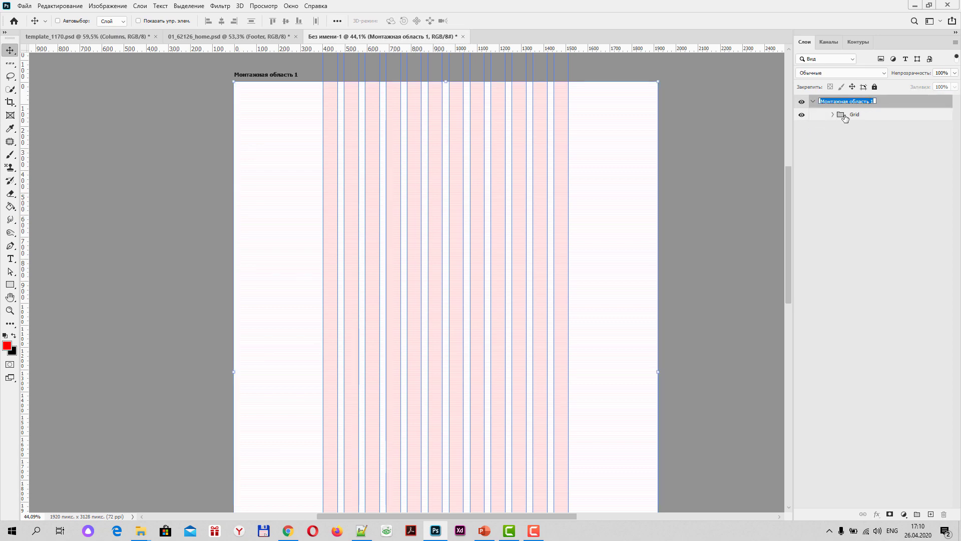
type("Uk")
key("BackSpace")
key("BackSpace")
key("BackSpace")
key("alt+shift")
key("Return")
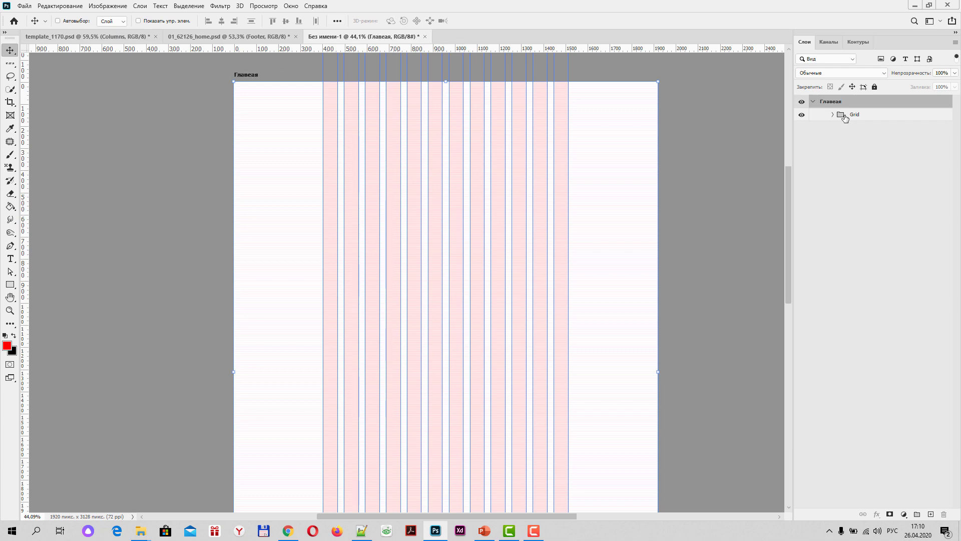
double_click(835, 102)
type("Глав")
key("Return")
Step: Scroll and pan to bring the Главная artboard's top edge and label into view
scroll(446, 285, "down", 3)
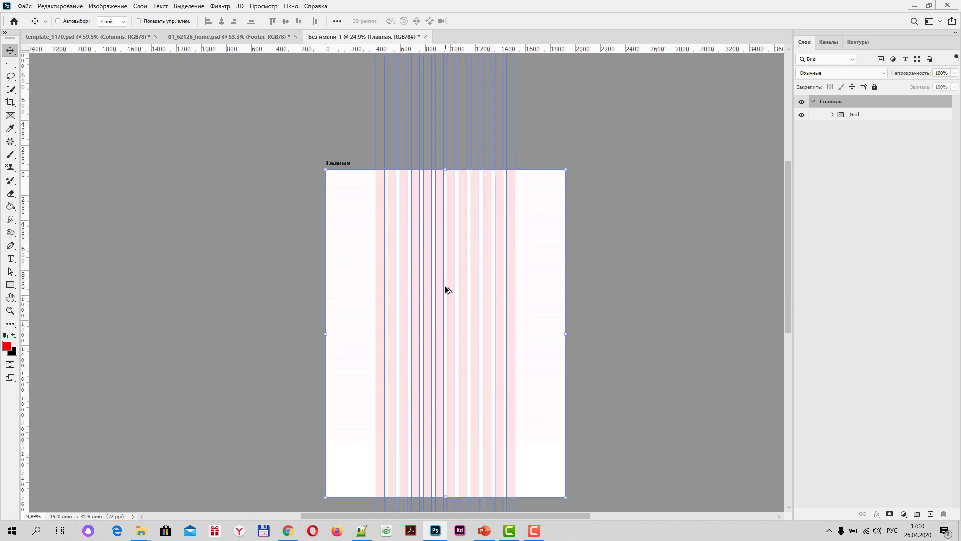
scroll(445, 286, "up", 2)
scroll(445, 286, "up", 1)
scroll(446, 286, "down", 2)
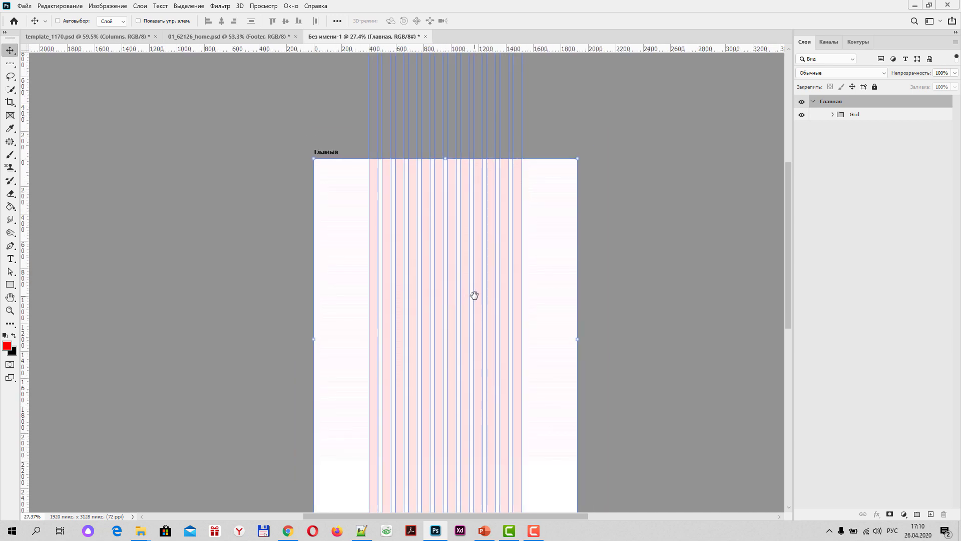
left_click_drag(475, 295, 465, 249)
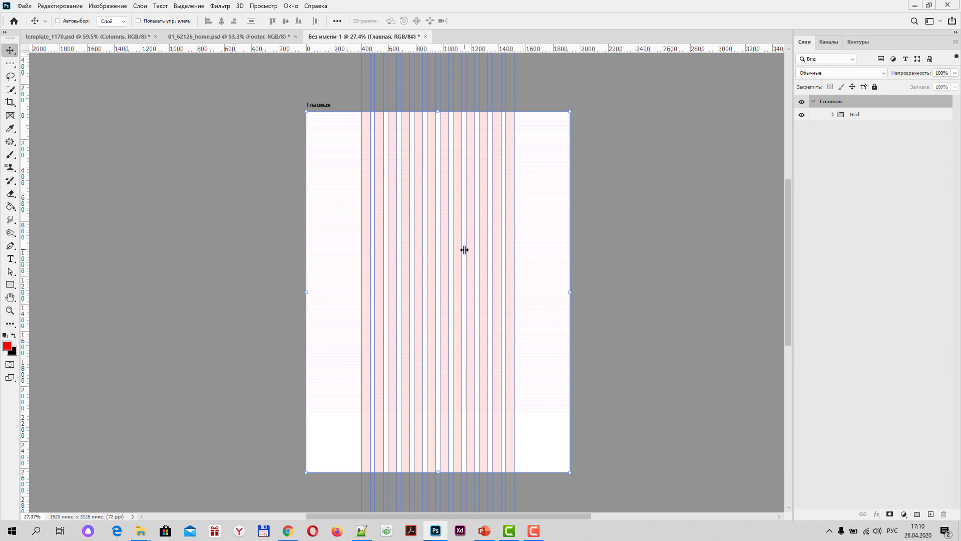
scroll(430, 250, "up", 1)
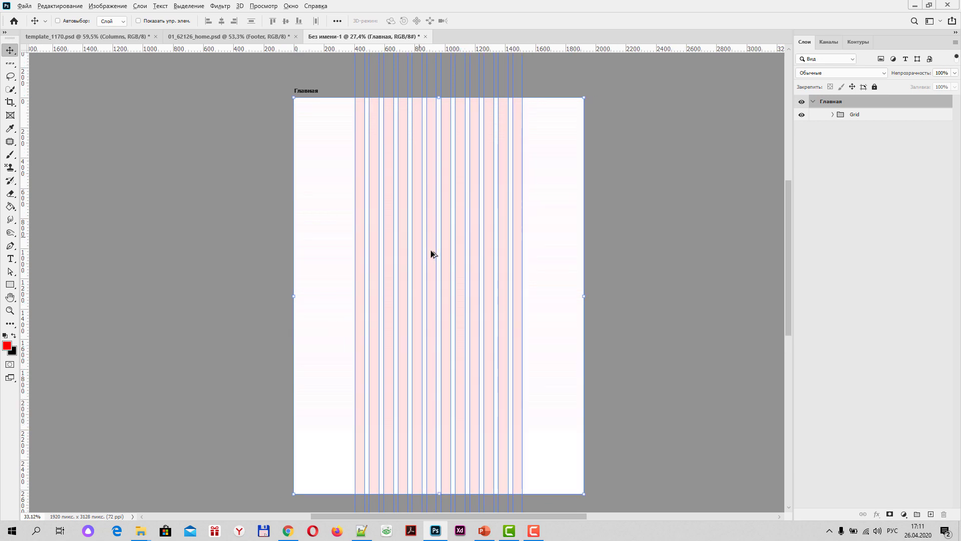
scroll(431, 250, "up", 1)
scroll(430, 251, "down", 1)
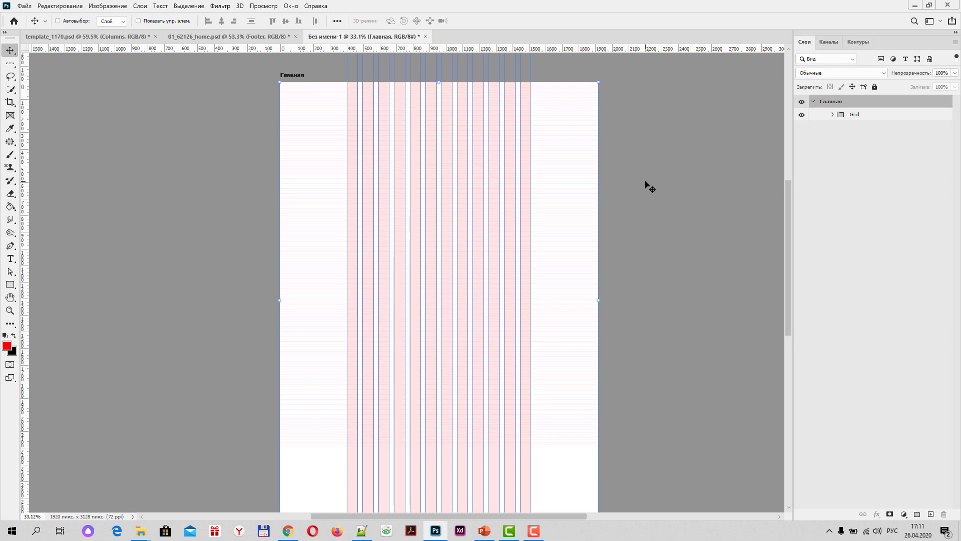
scroll(499, 218, "up", 2)
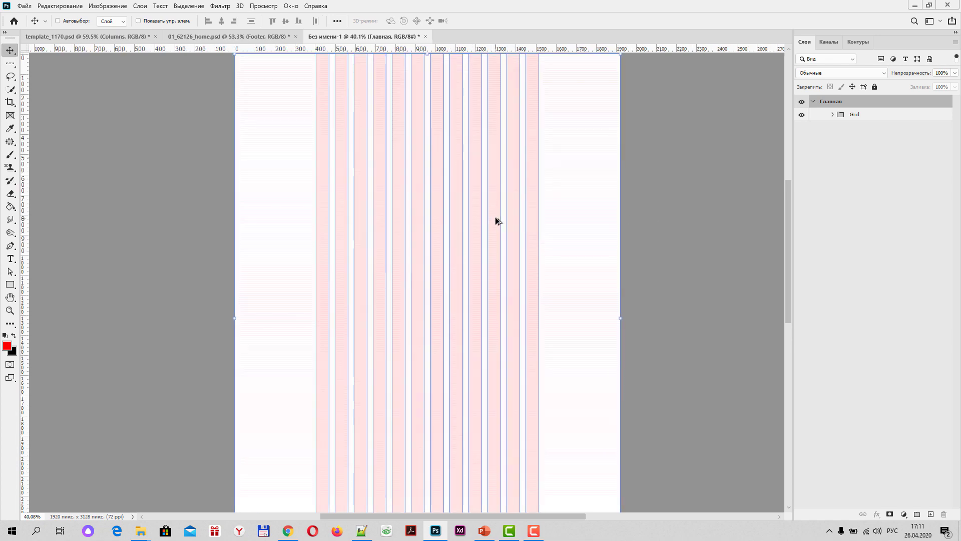
mouse_move(433, 173)
left_mouse_down()
mouse_move(441, 256)
mouse_move(440, 246)
left_mouse_up()
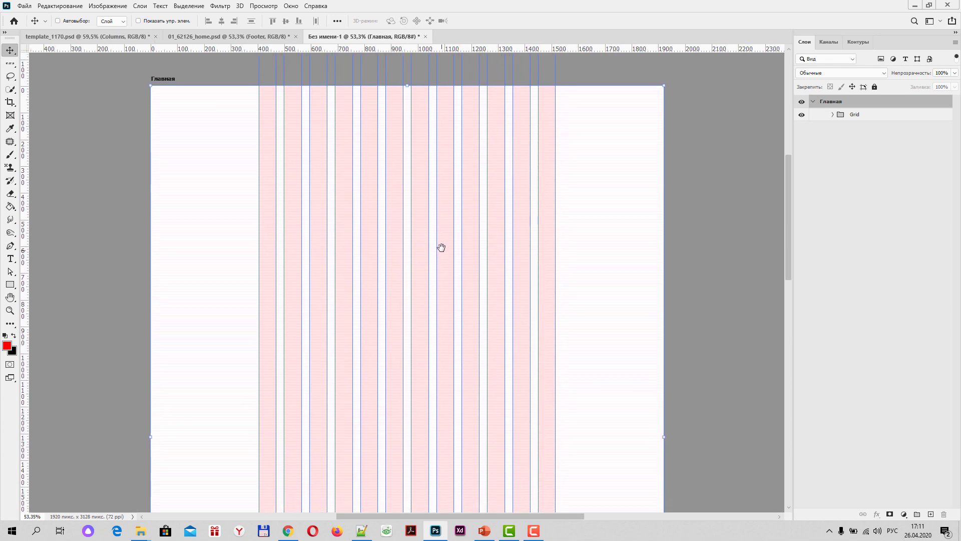